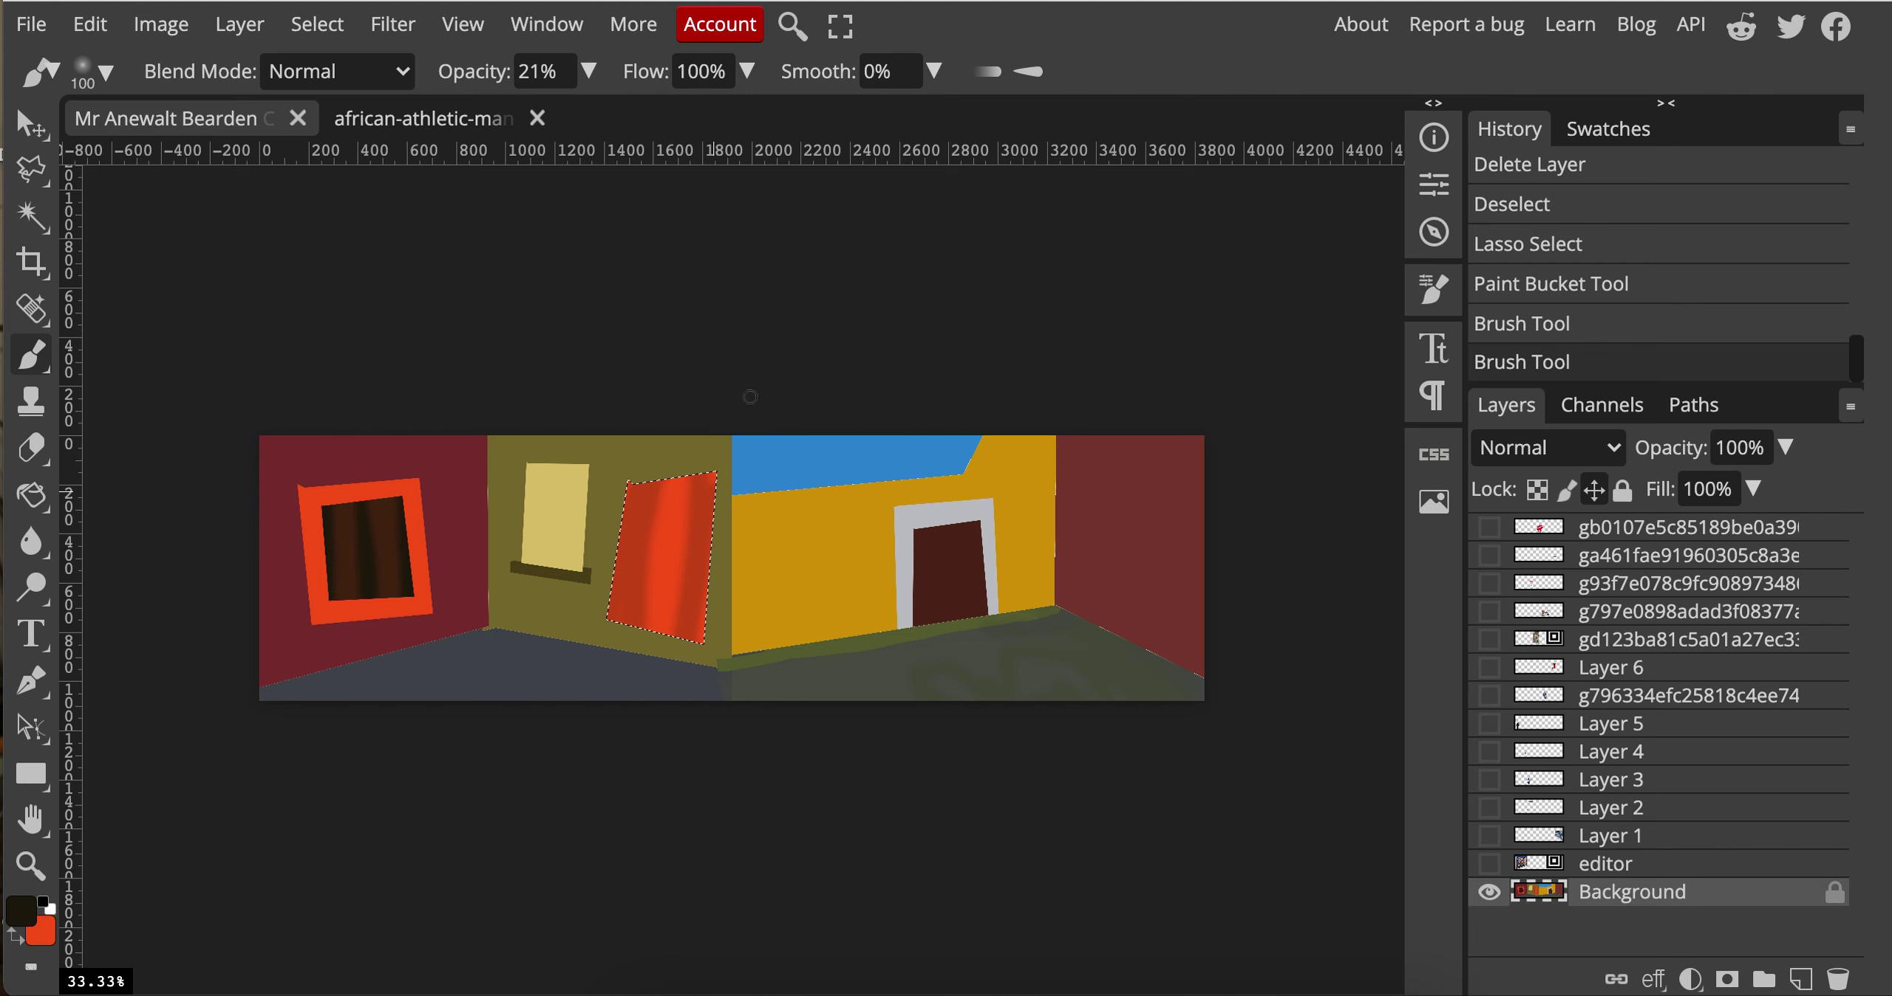
Step: Show all the hidden collage layers above the Background layer
{"action": "left_click_drag", "start_coordinate": [1489, 863], "coordinate": [1489, 528]}
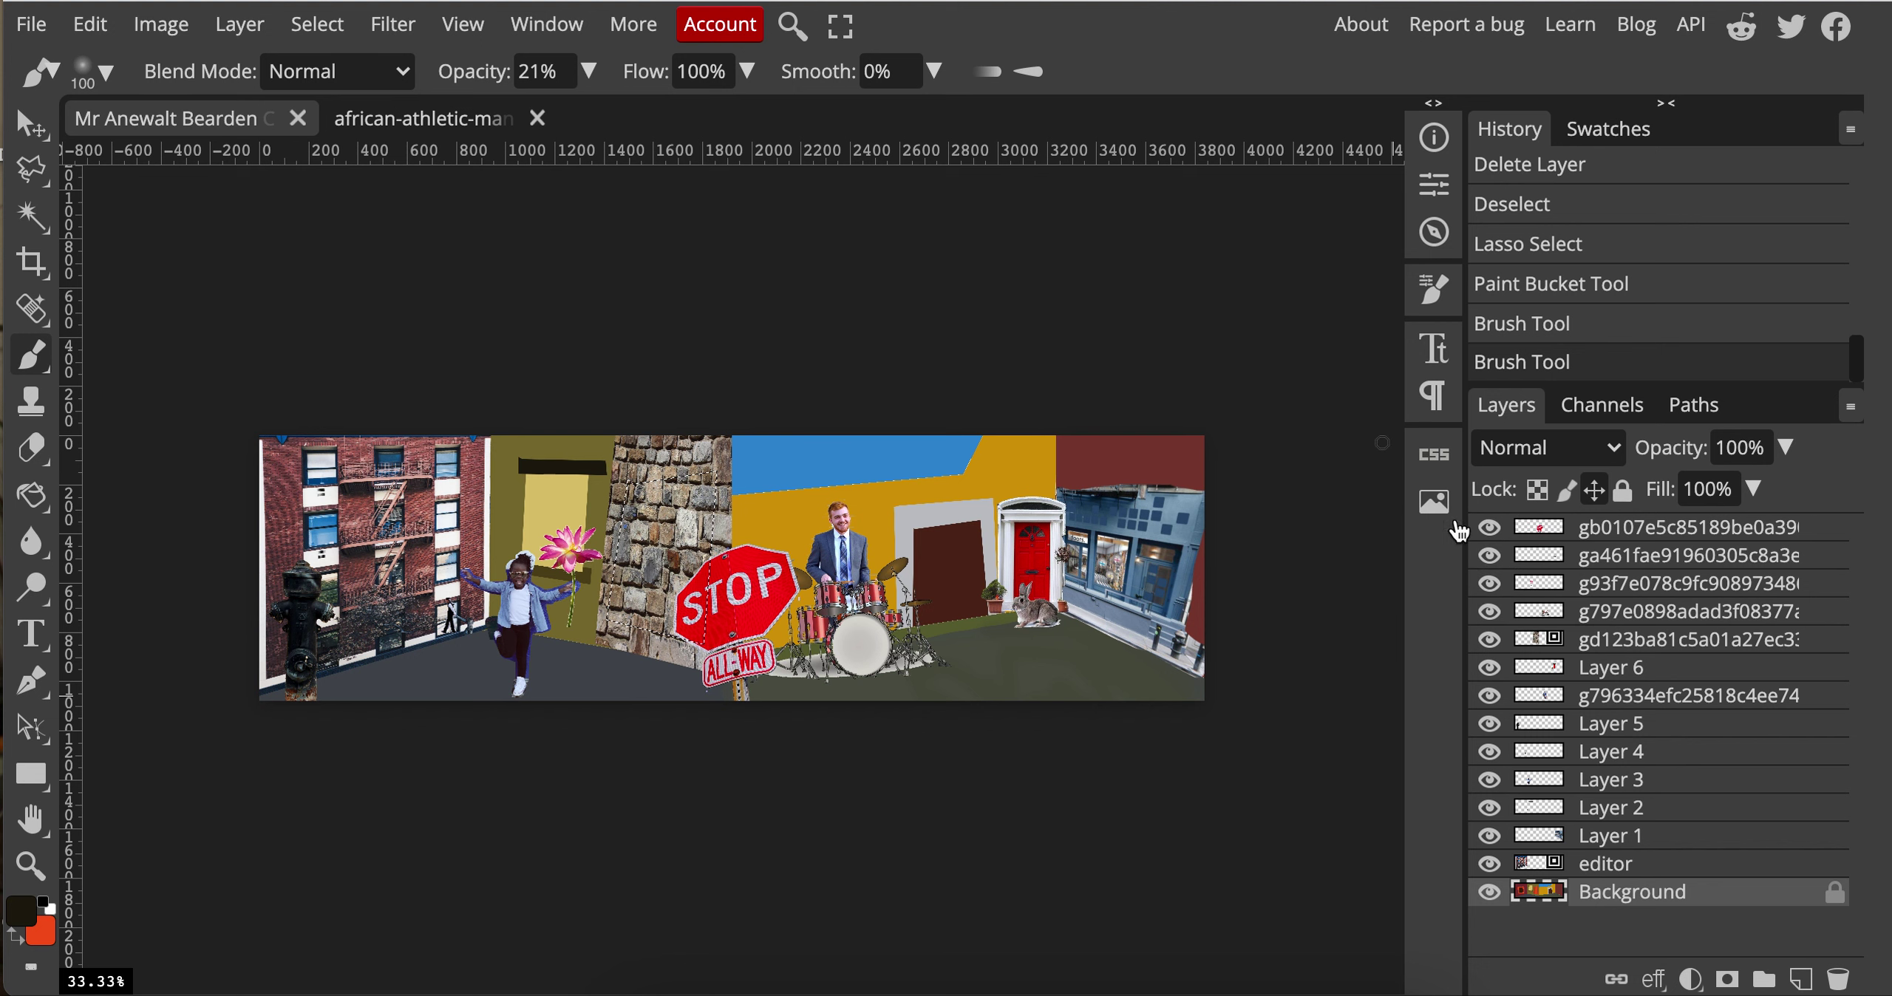
{"action": "left_click", "coordinate": [1435, 505]}
{"action": "left_click", "coordinate": [1438, 510]}
{"action": "left_click", "coordinate": [31, 26]}
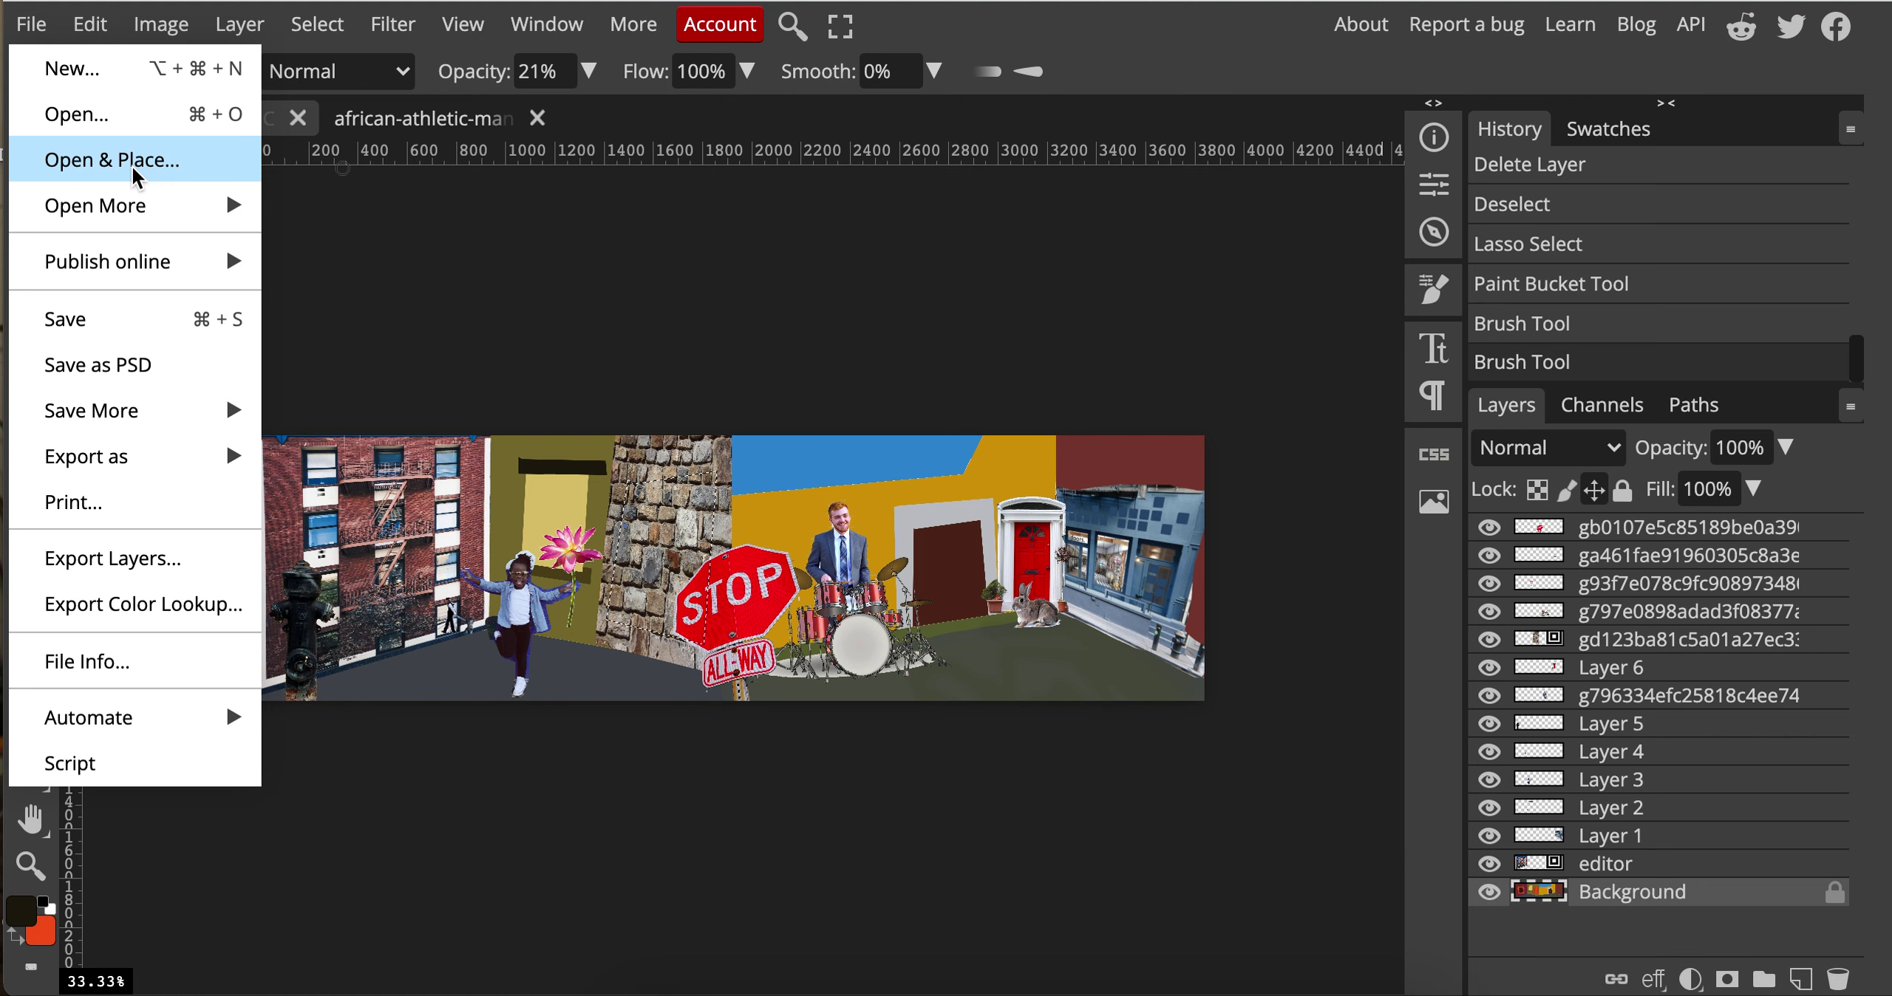
{"action": "mouse_move", "coordinate": [110, 212]}
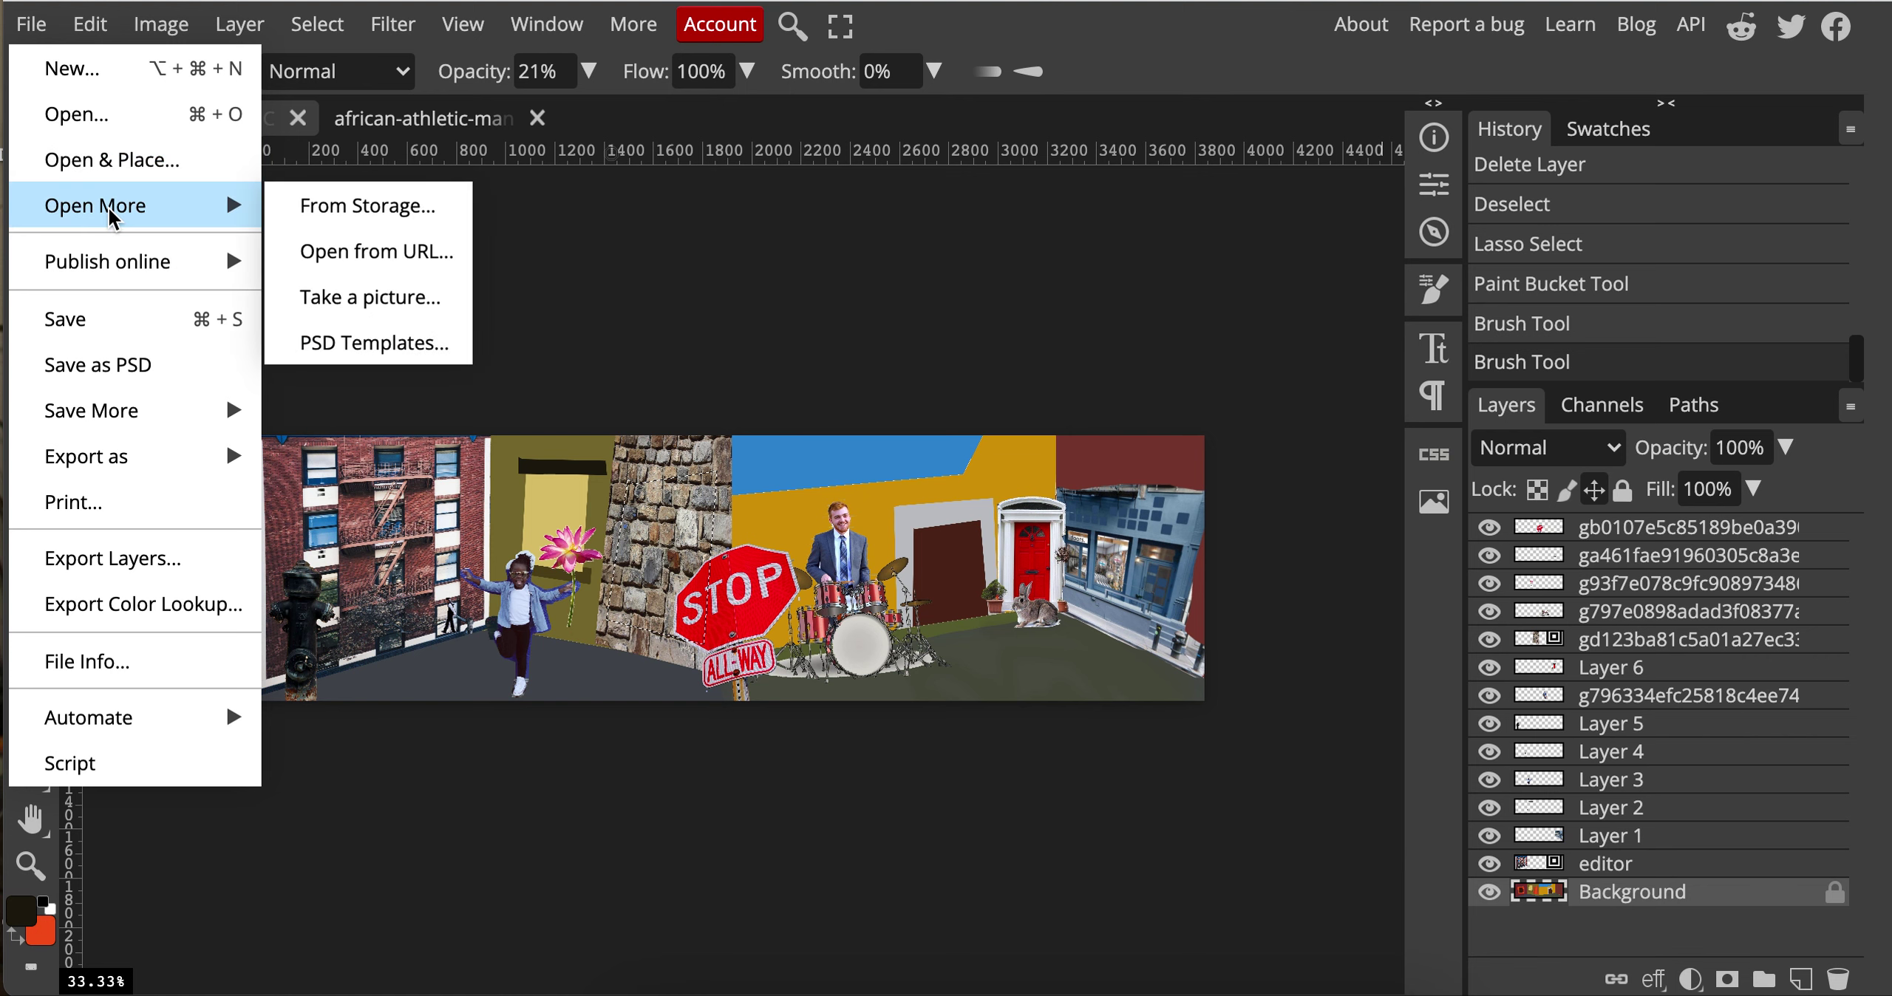
{"action": "left_click", "coordinate": [299, 251]}
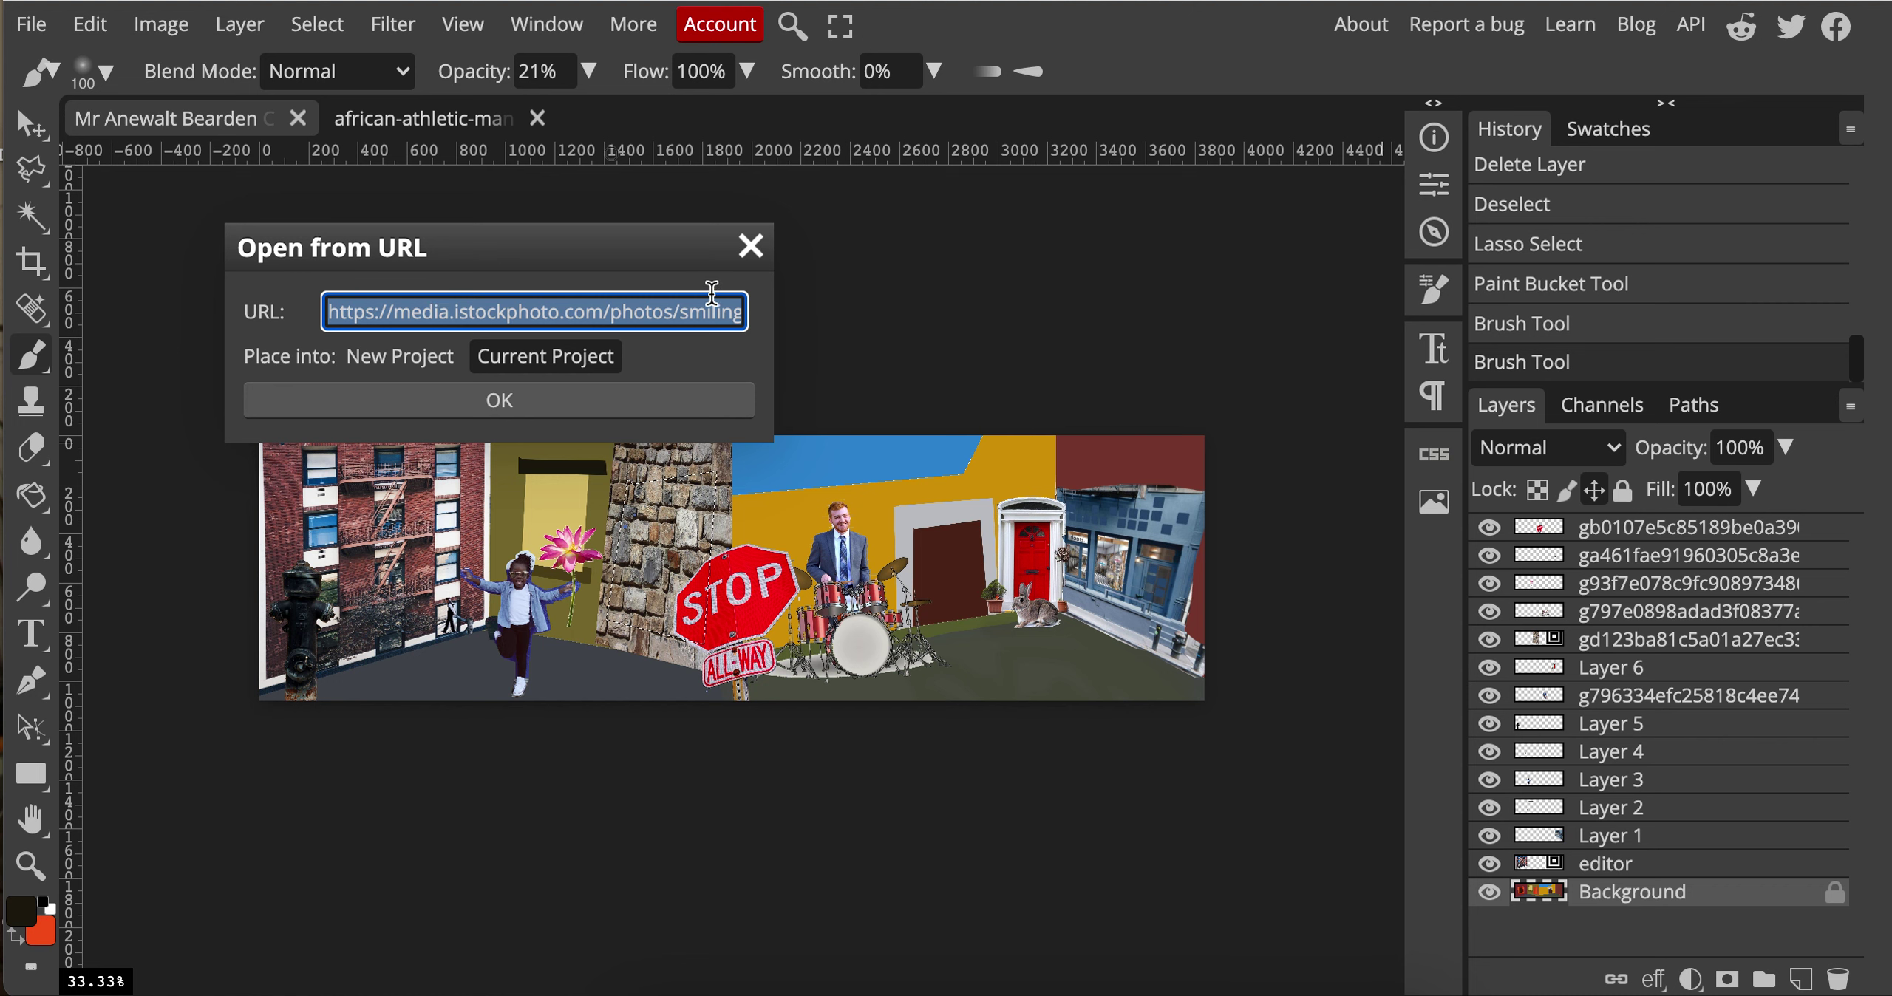
{"action": "left_click", "coordinate": [750, 245]}
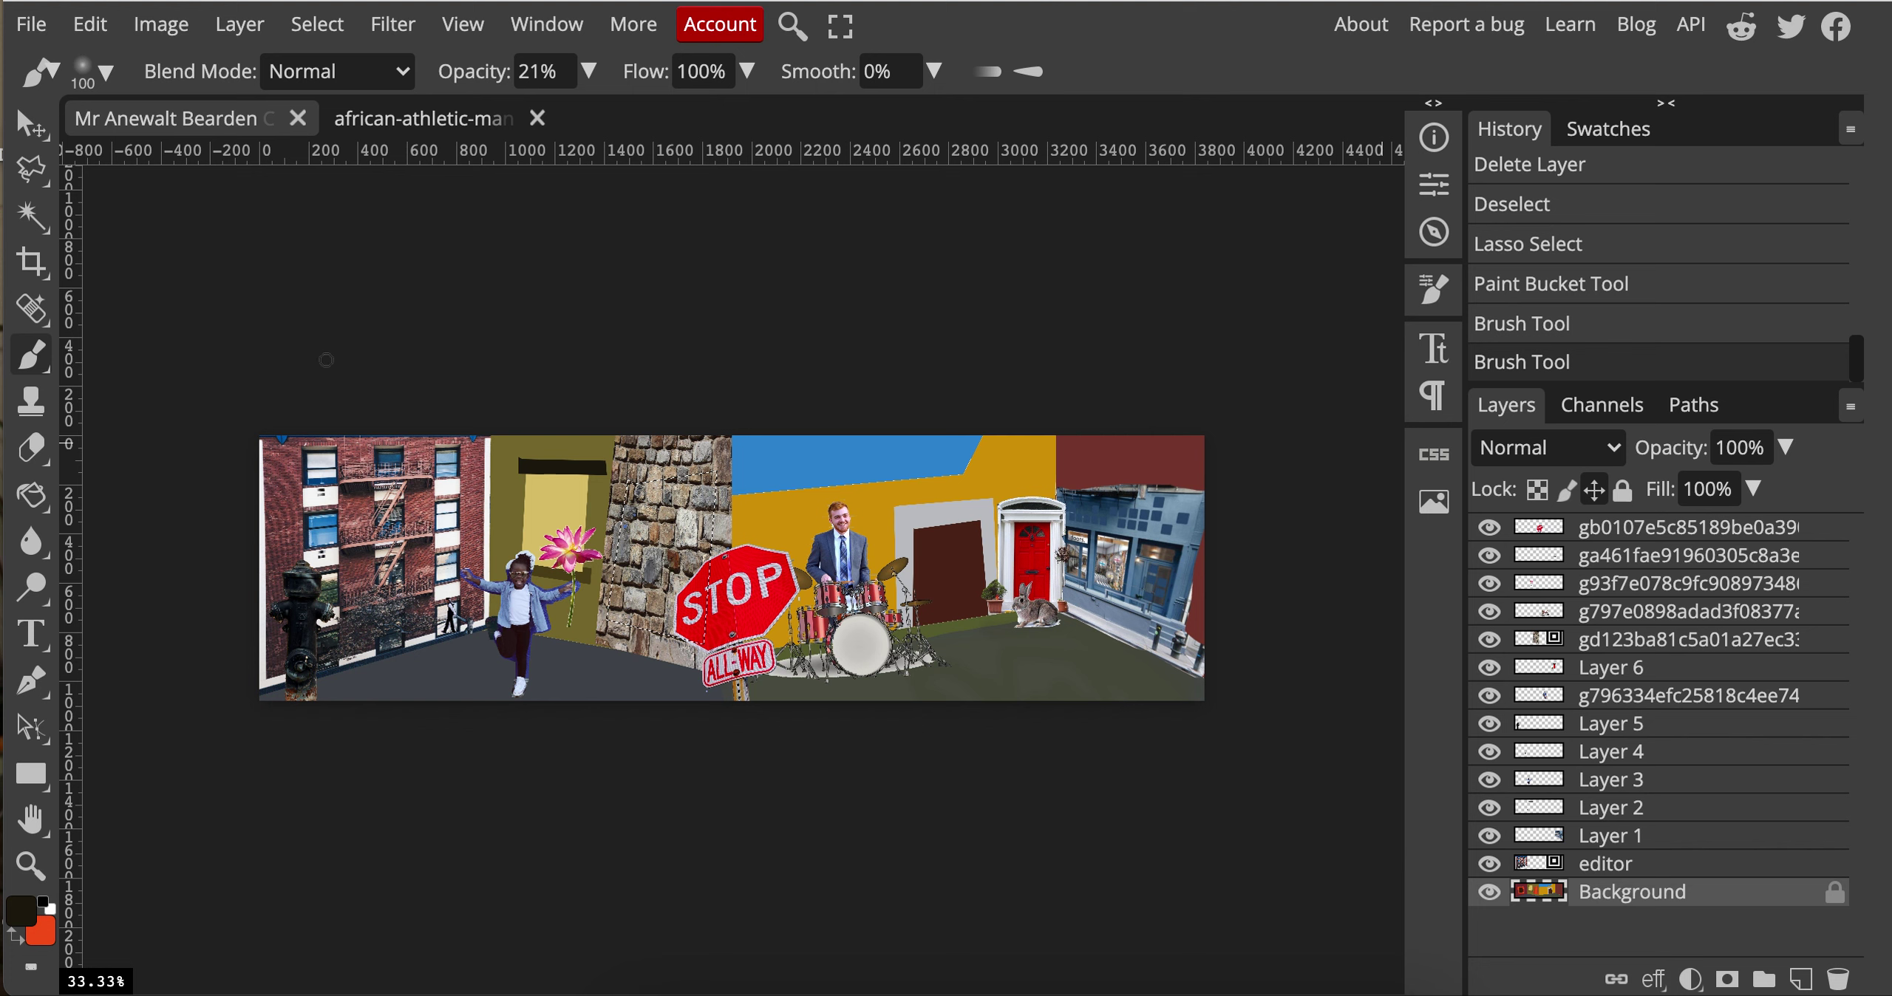
Step: Draw a rough Polygonal Lasso selection around the drum kit in the collage
{"action": "left_click", "coordinate": [30, 176]}
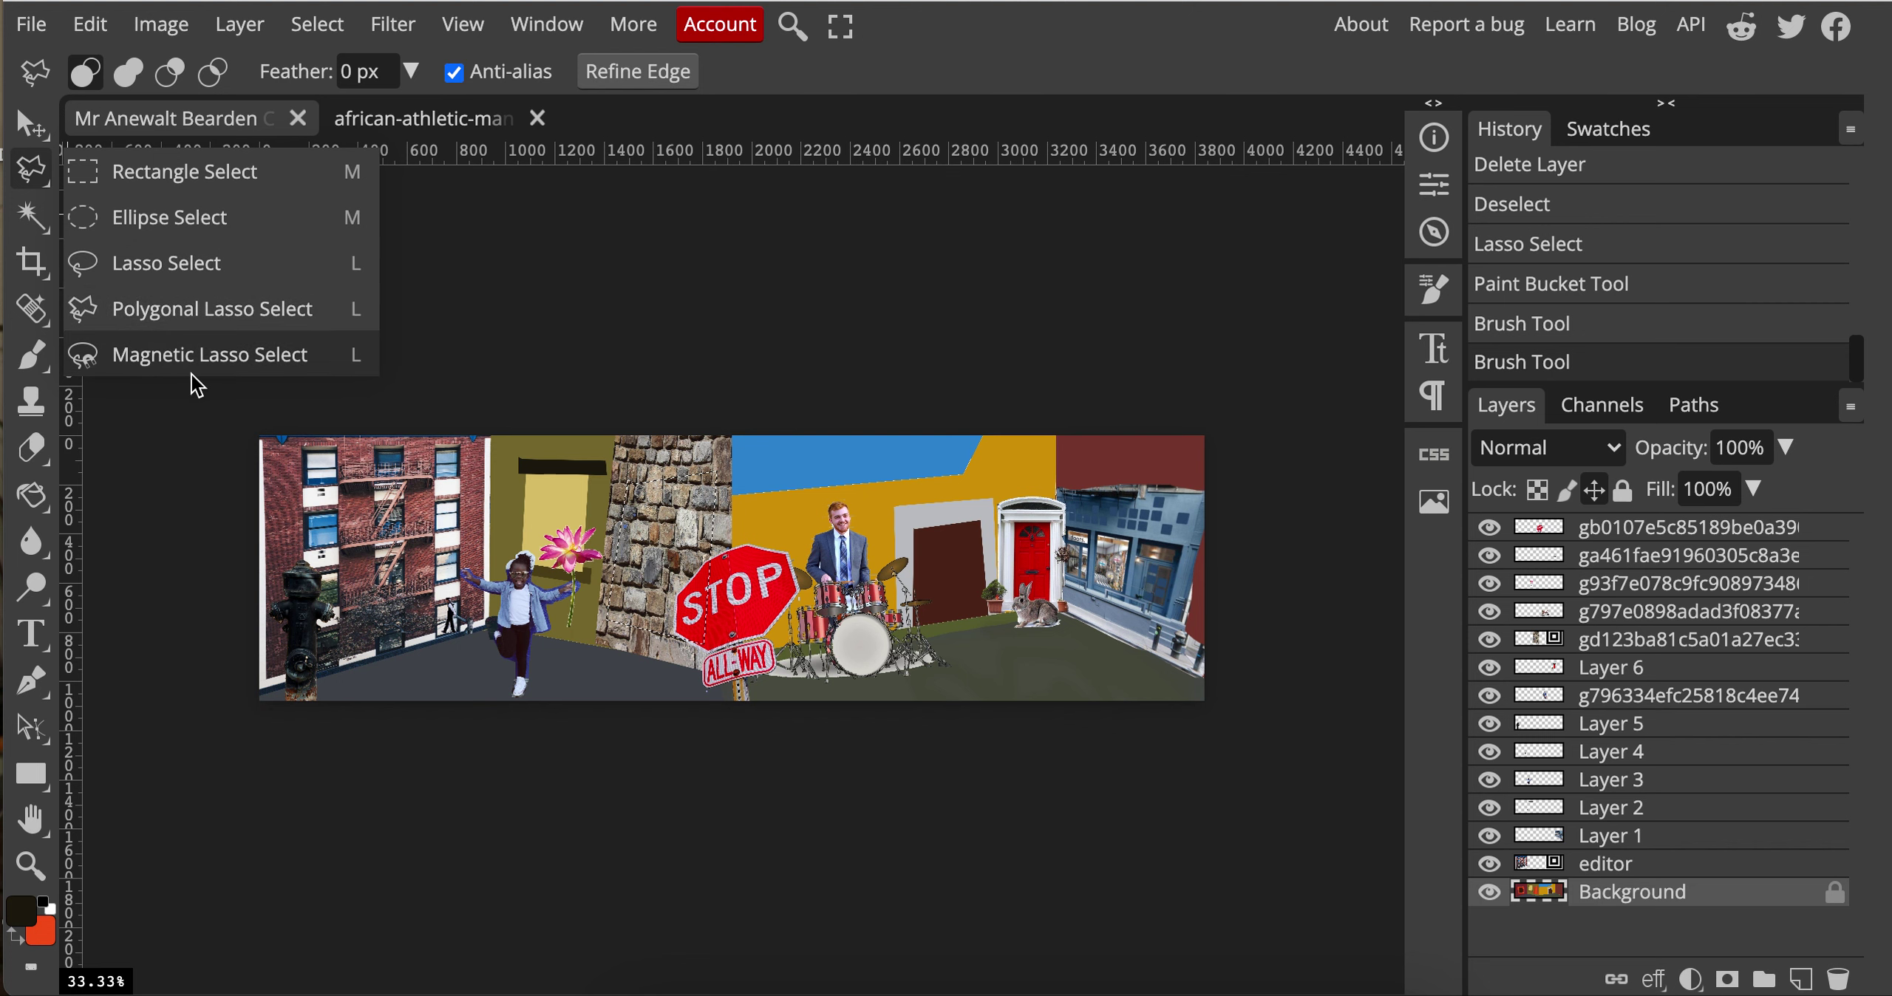
{"action": "left_click", "coordinate": [886, 547]}
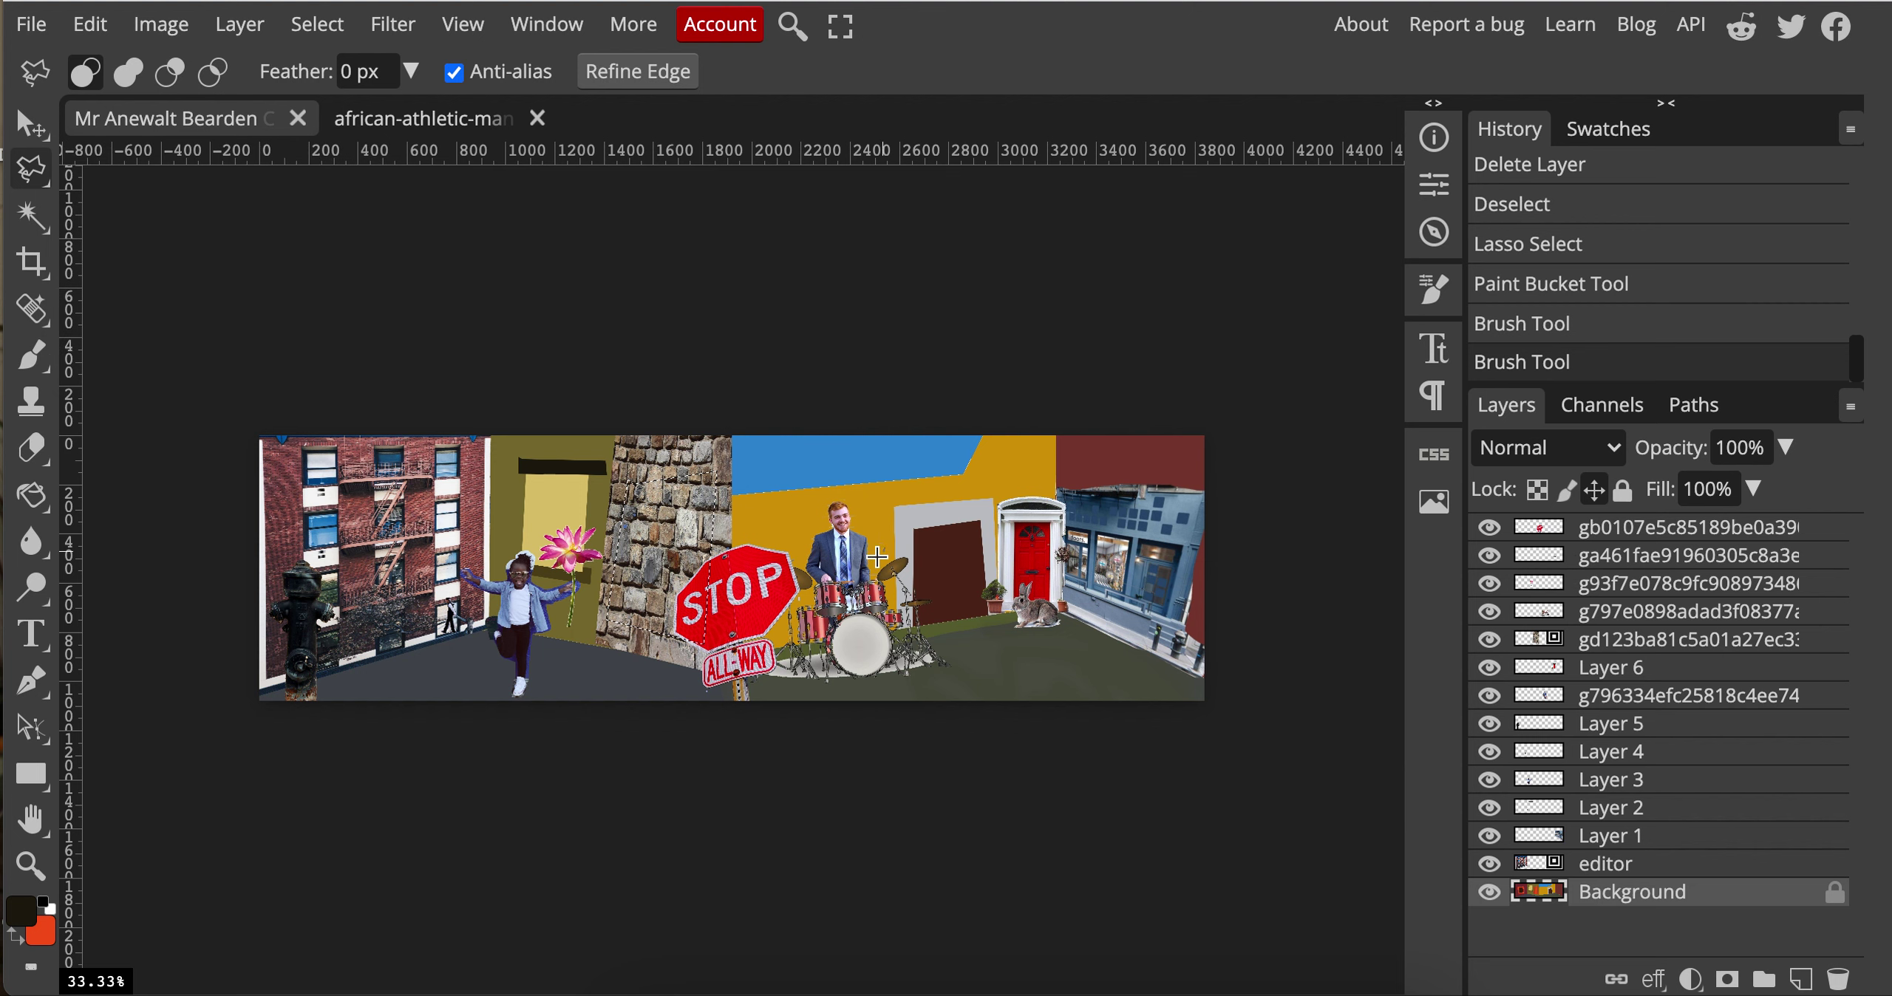
{"action": "left_click", "coordinate": [846, 507]}
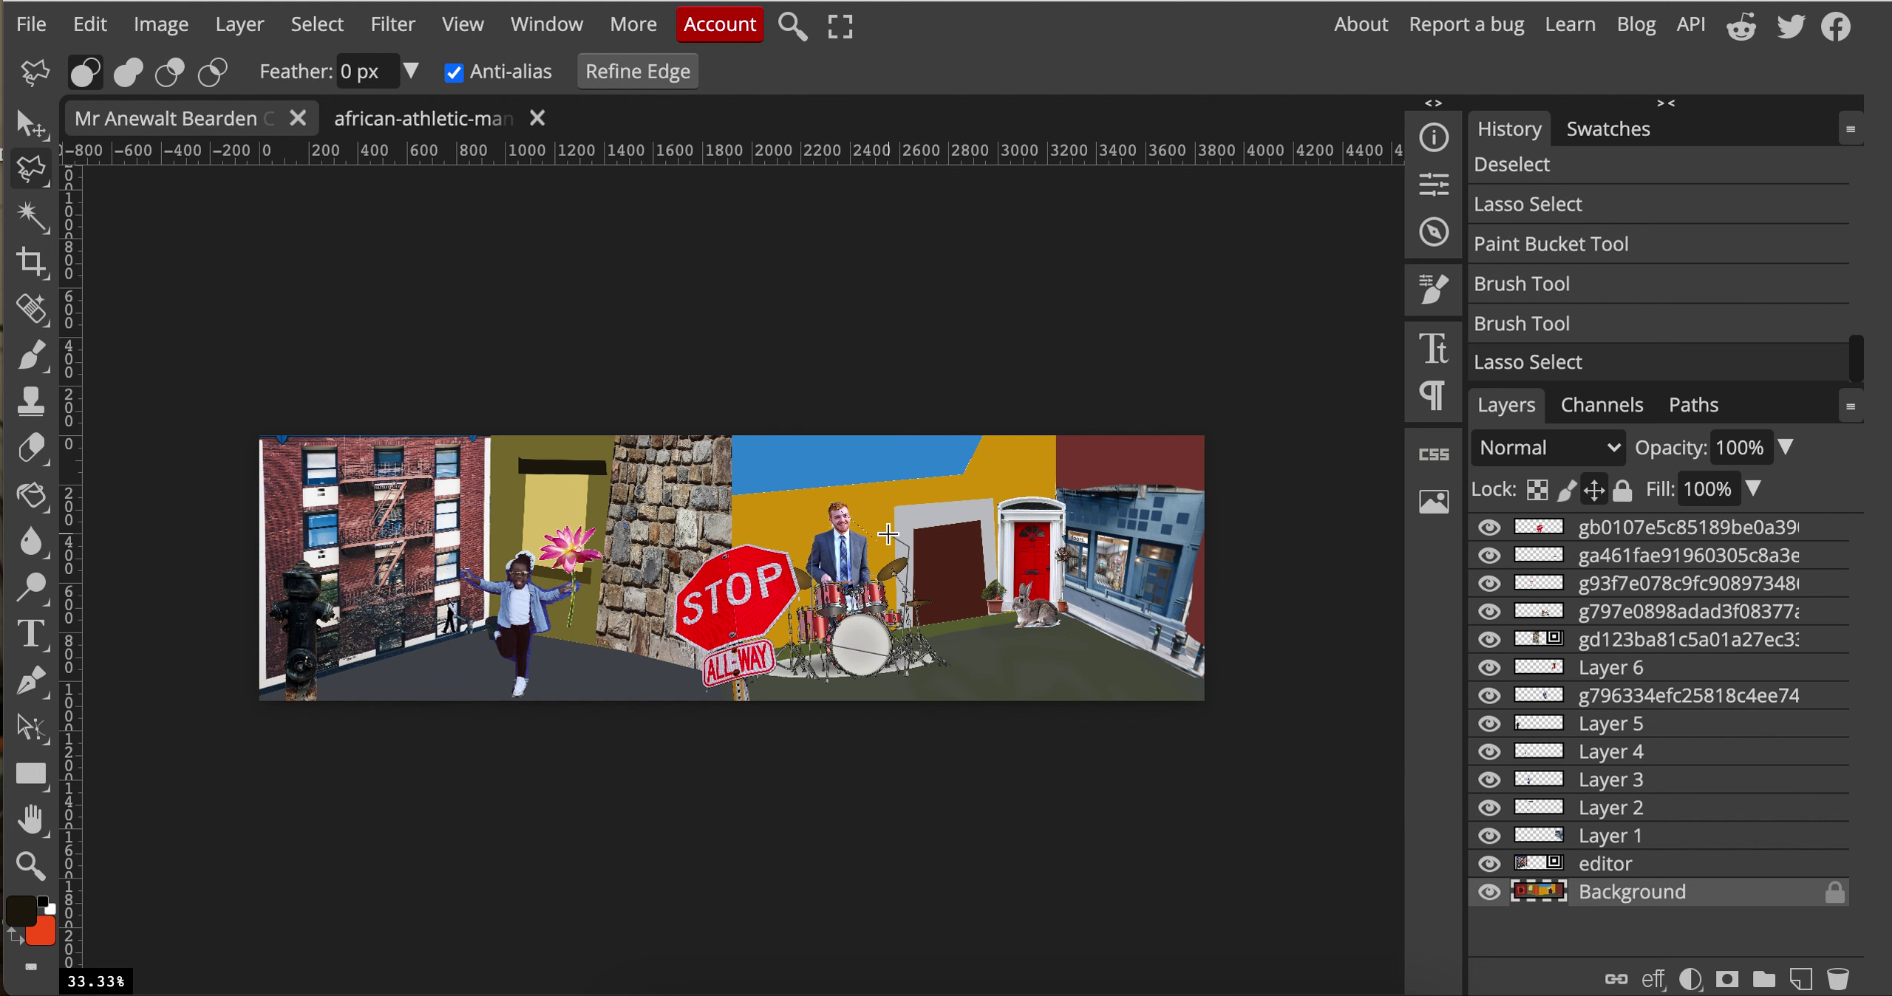
{"action": "left_click", "coordinate": [880, 503]}
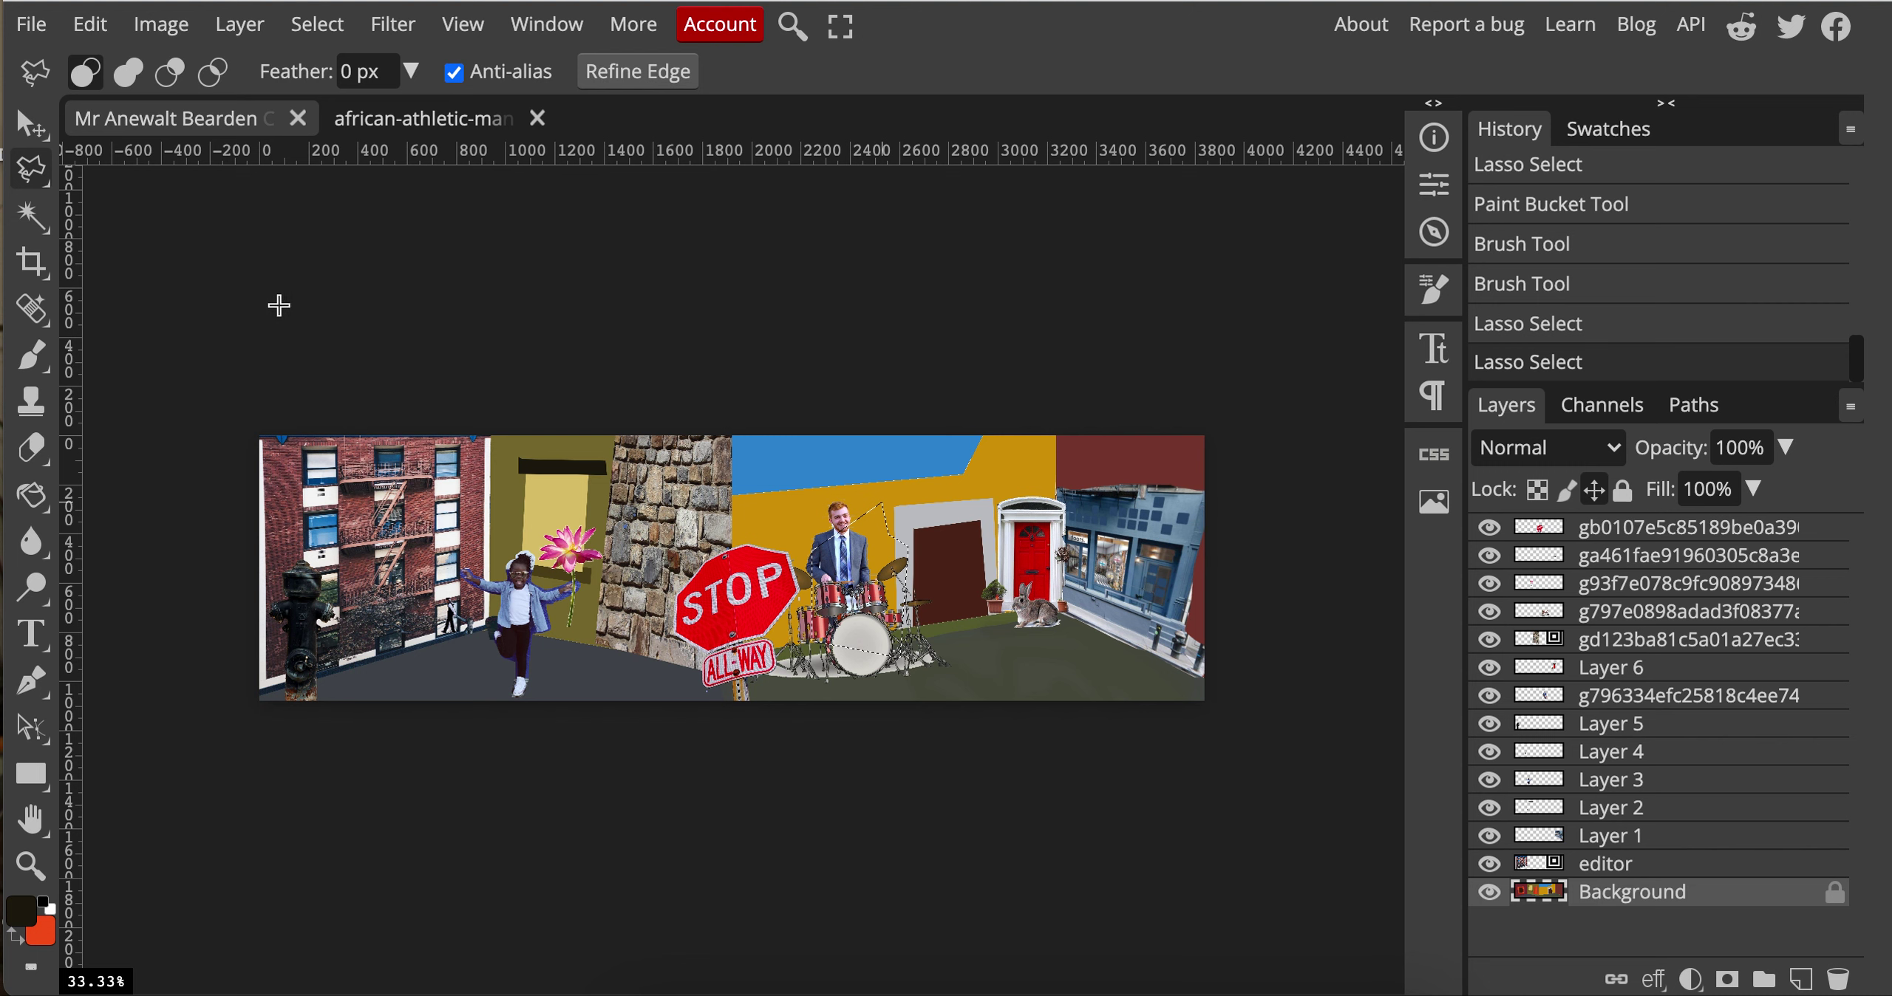
Step: Choose the Magic Wand, revert the african-athletic-man document to the state before its white background was cleared, and remove the selection
{"action": "left_click_drag", "start_coordinate": [31, 218], "coordinate": [151, 229]}
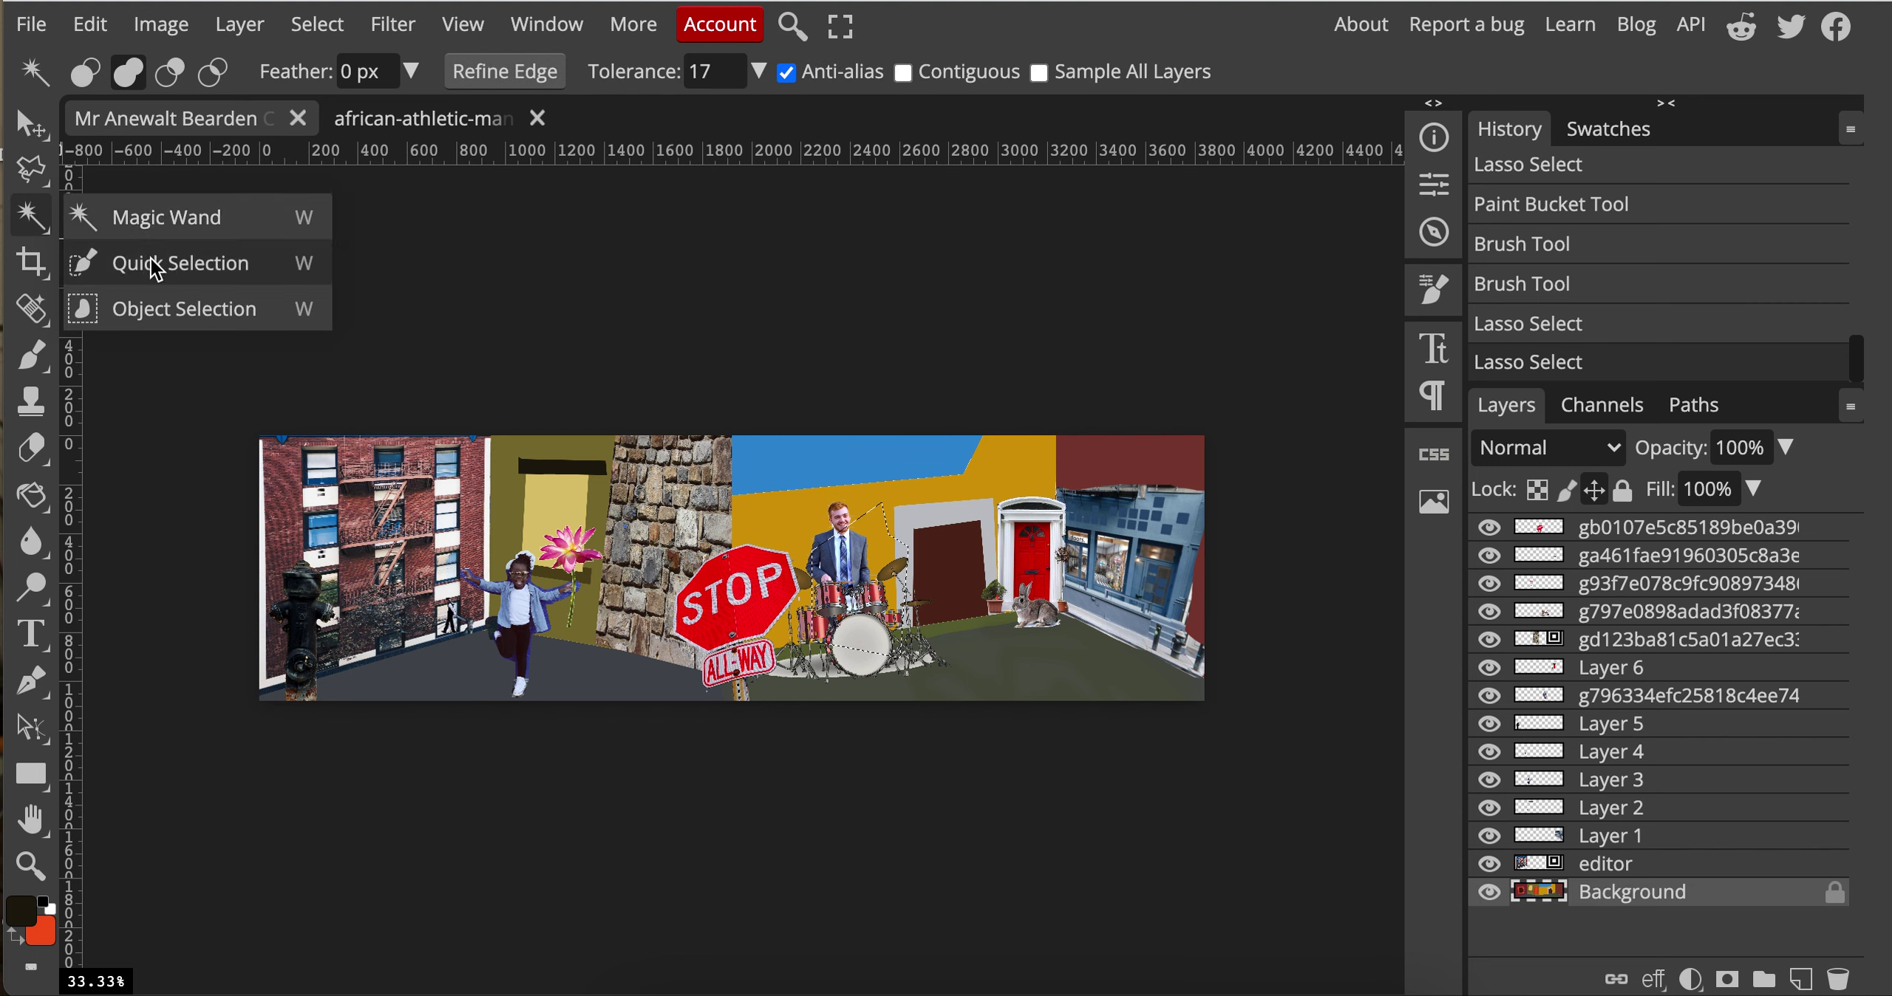
{"action": "left_click", "coordinate": [170, 220]}
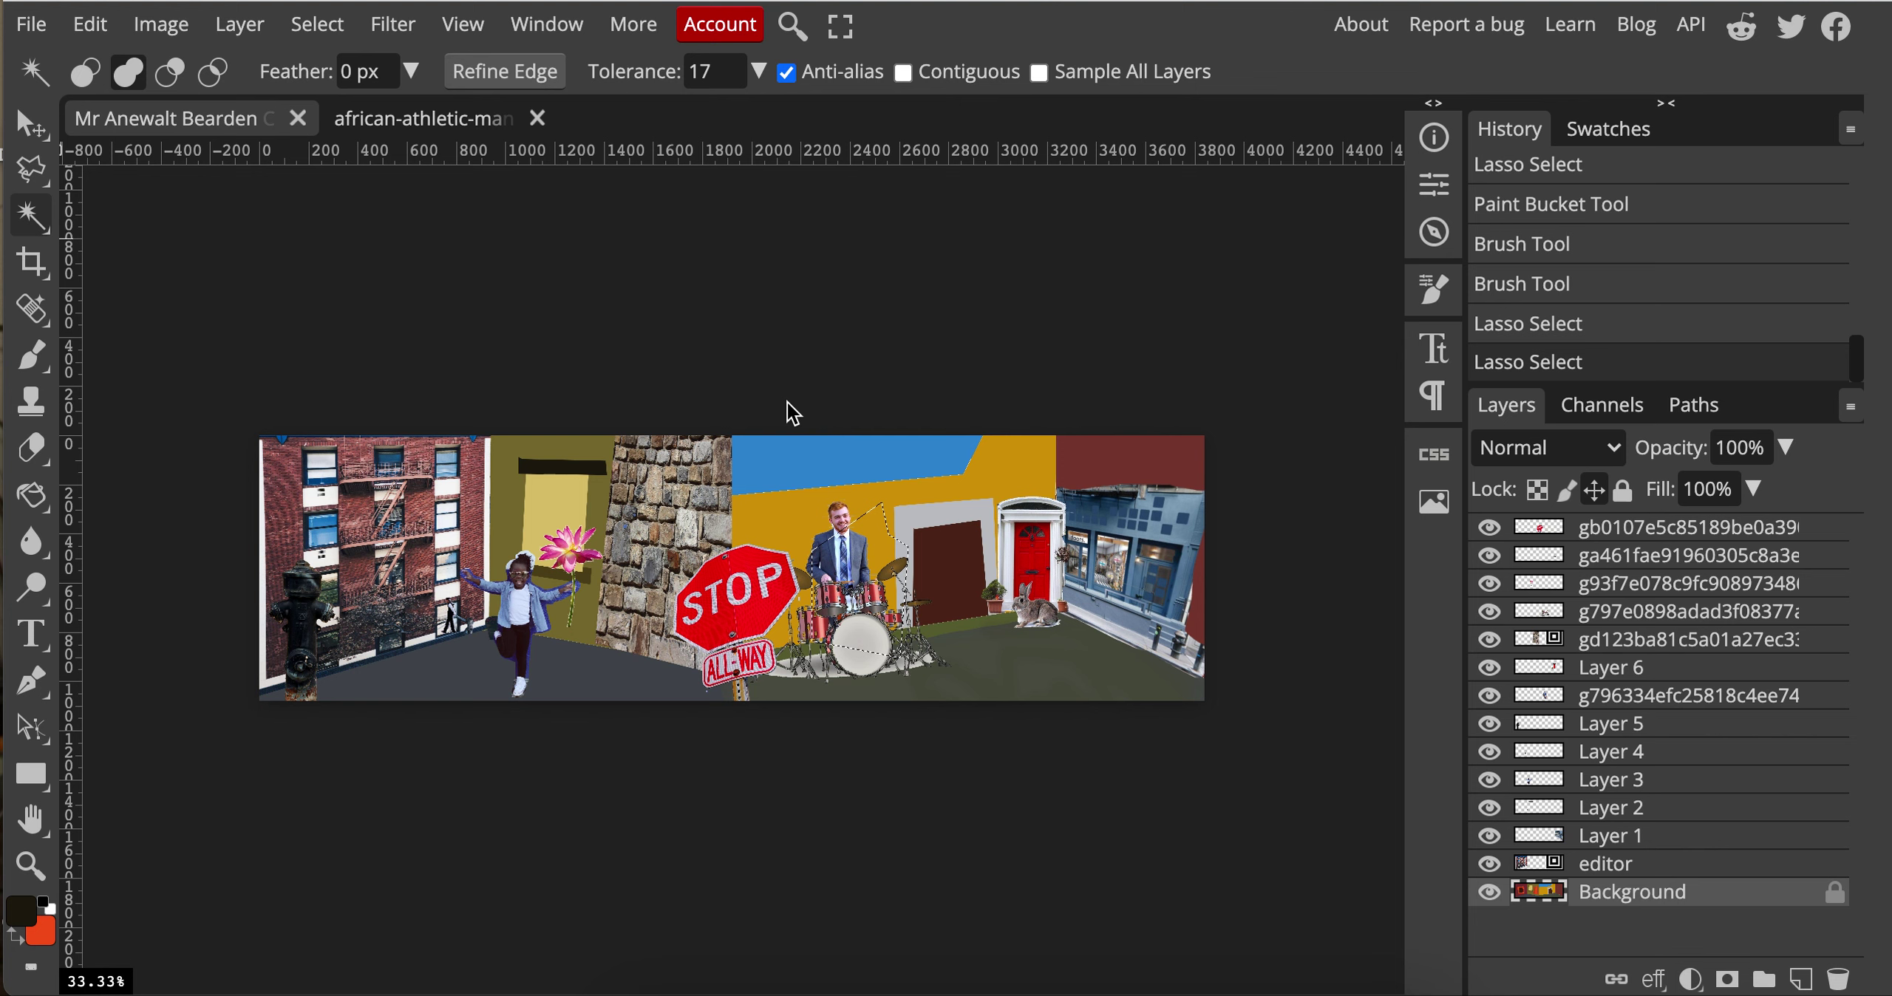
{"action": "left_click", "coordinate": [408, 122]}
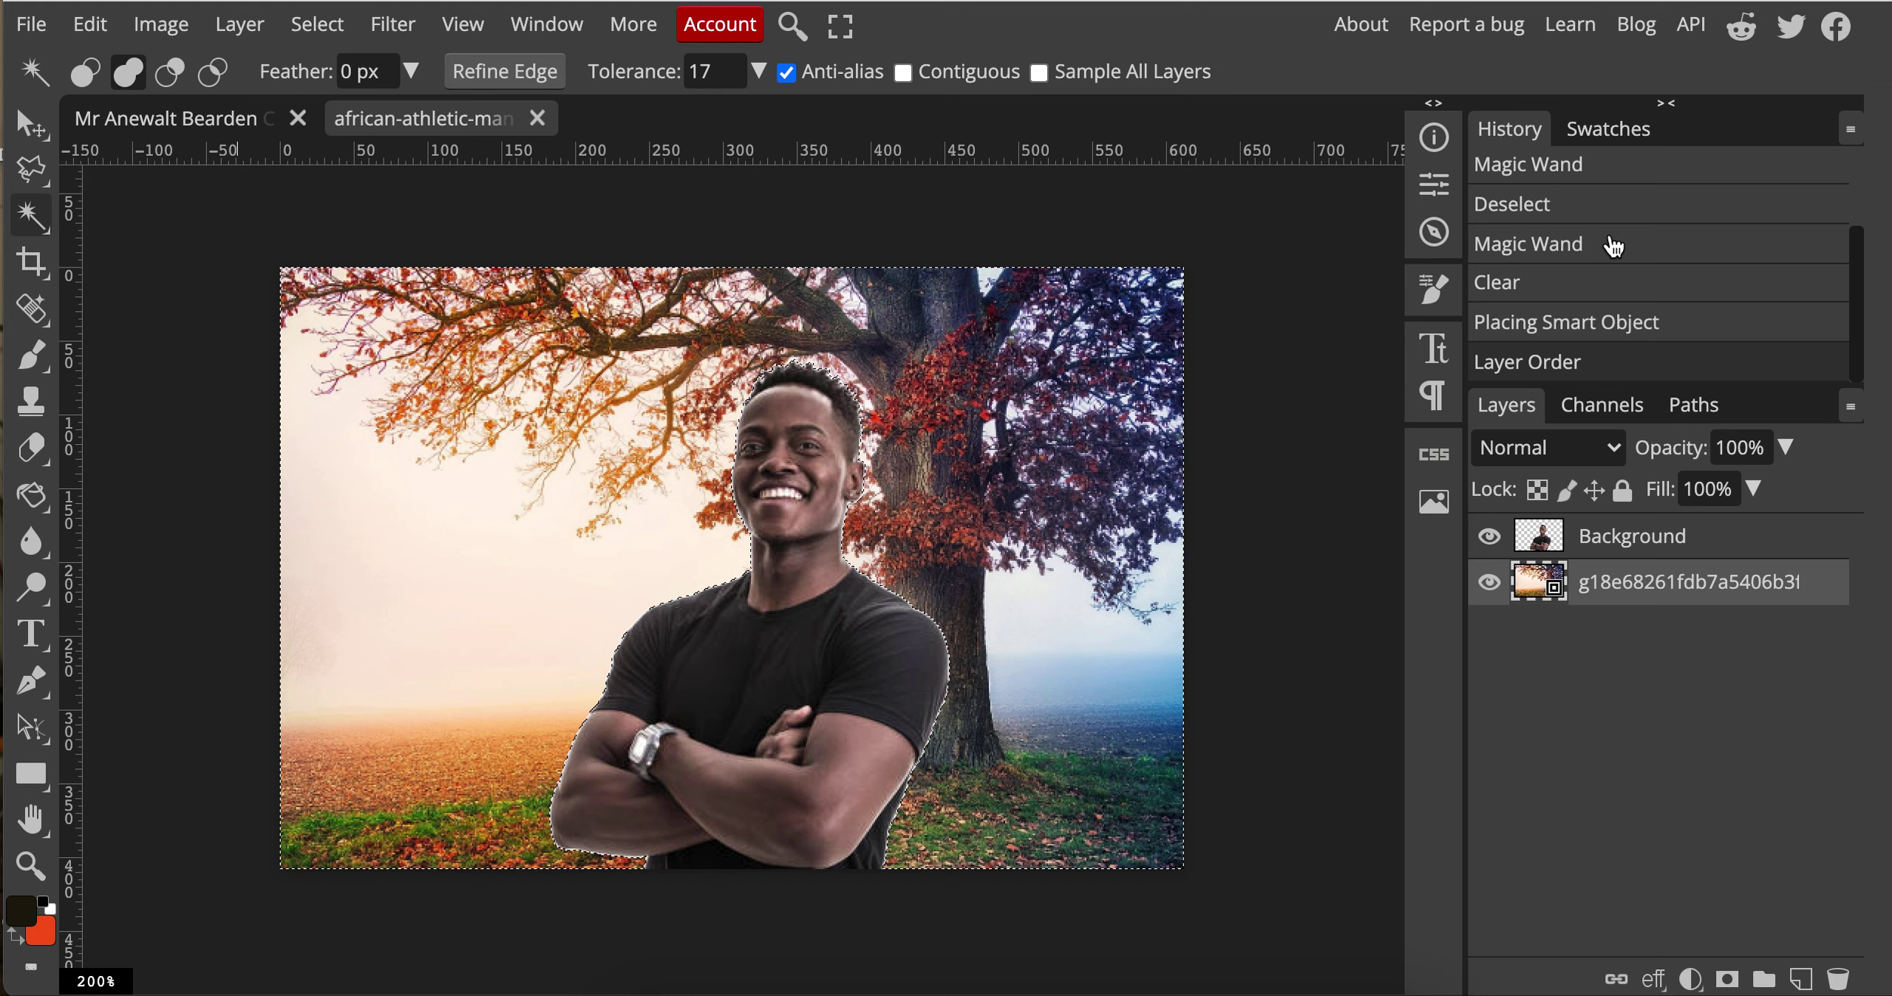
{"action": "left_click", "coordinate": [1588, 165]}
{"action": "key", "text": "ctrl+d"}
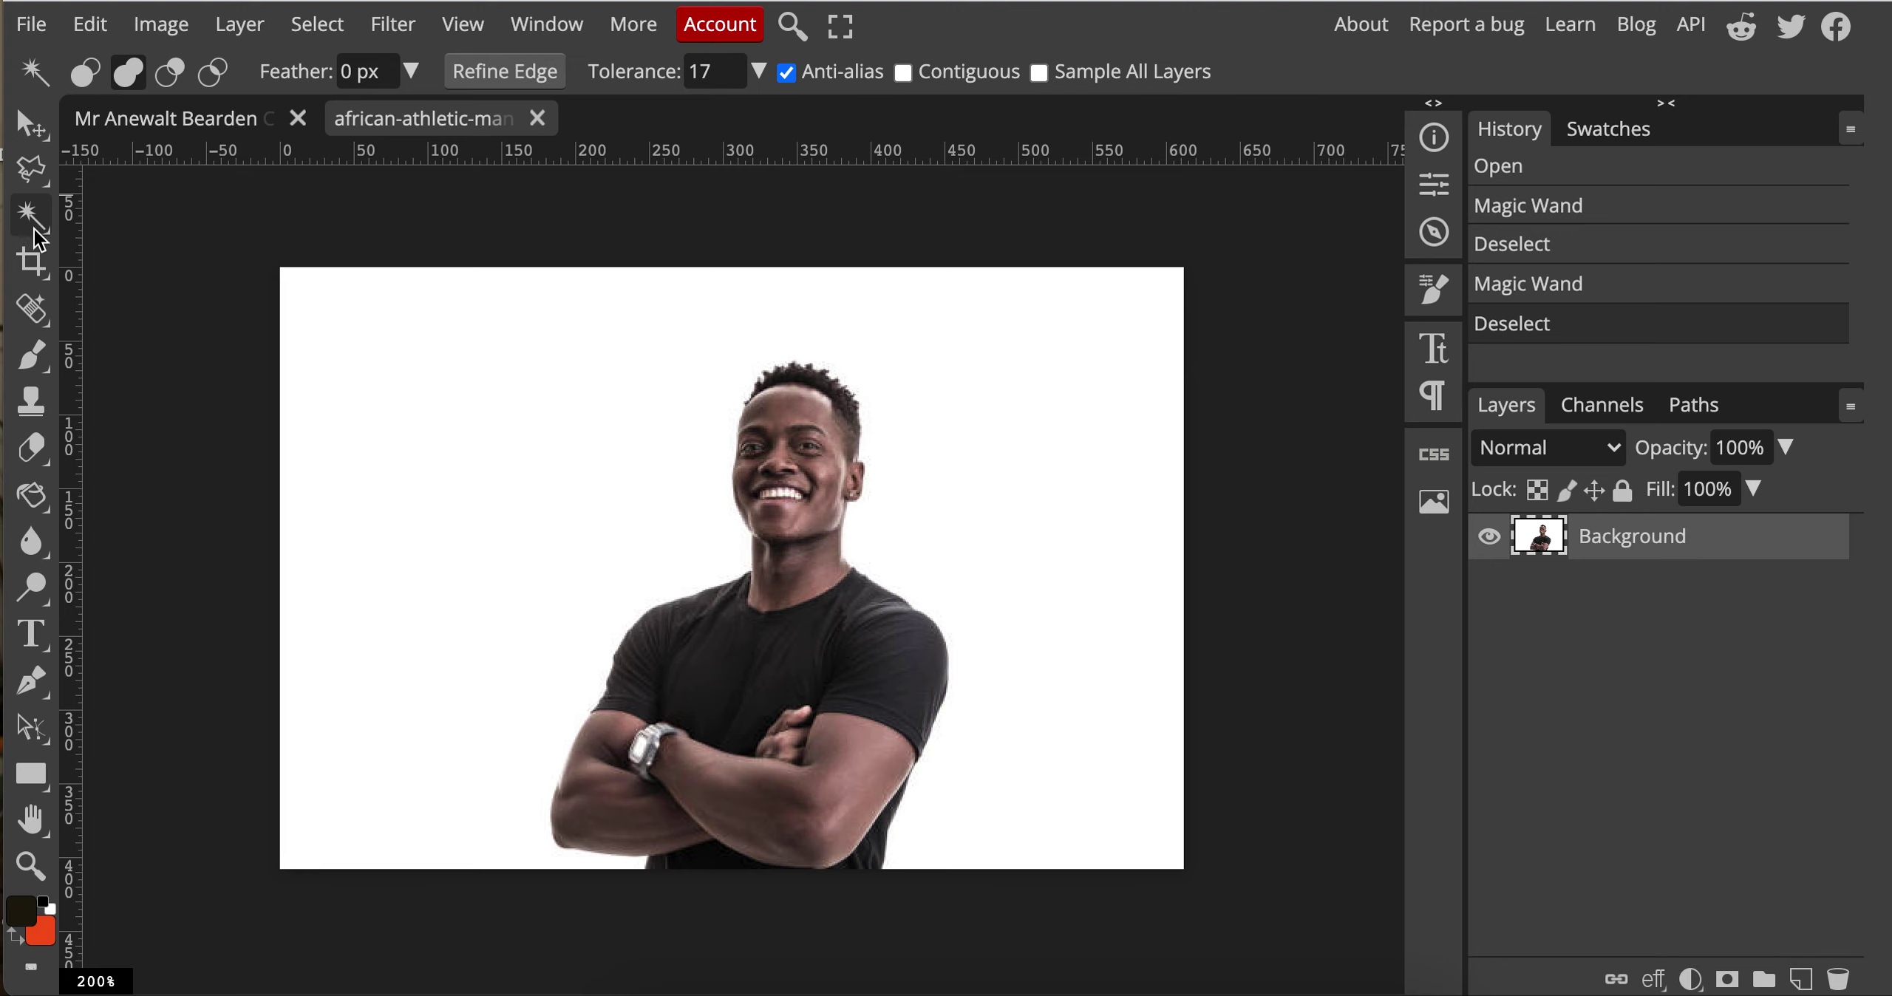
Step: Clear the white background around the man with the Magic Wand and place the blurred seascape gallery photo beneath his layer
{"action": "left_click", "coordinate": [621, 454]}
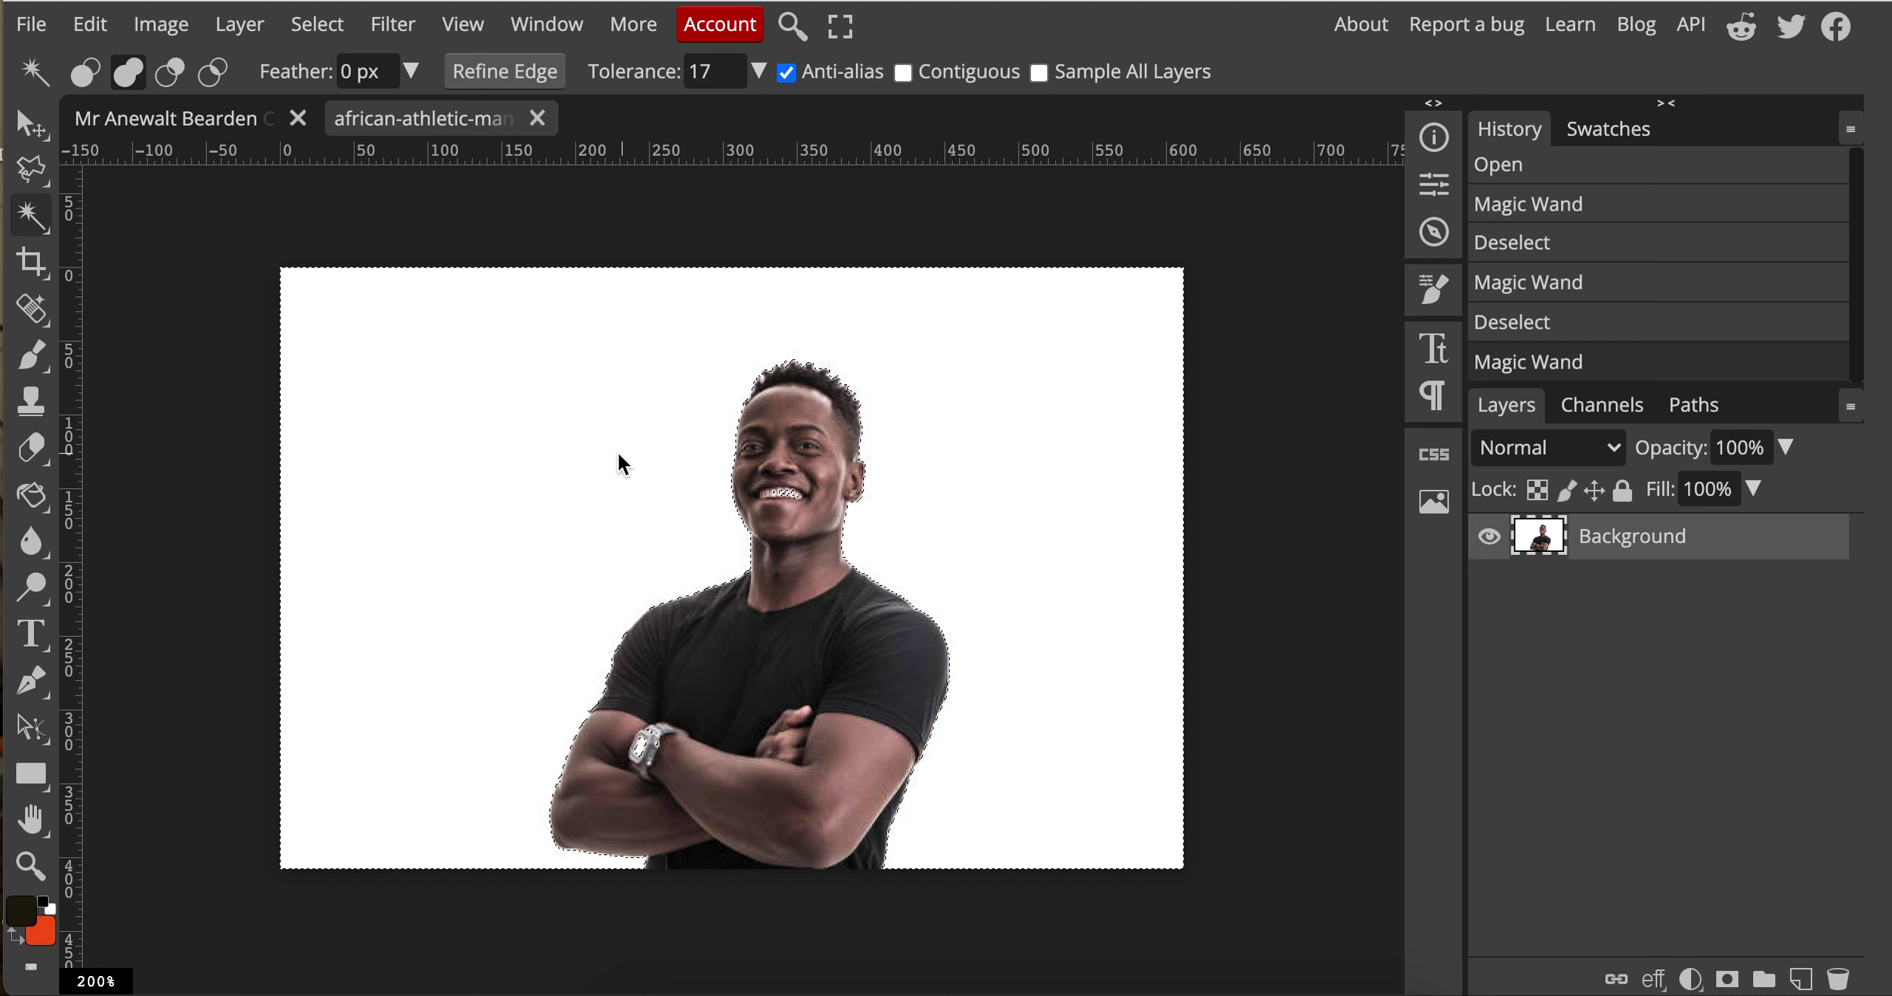
{"action": "key", "text": "Delete"}
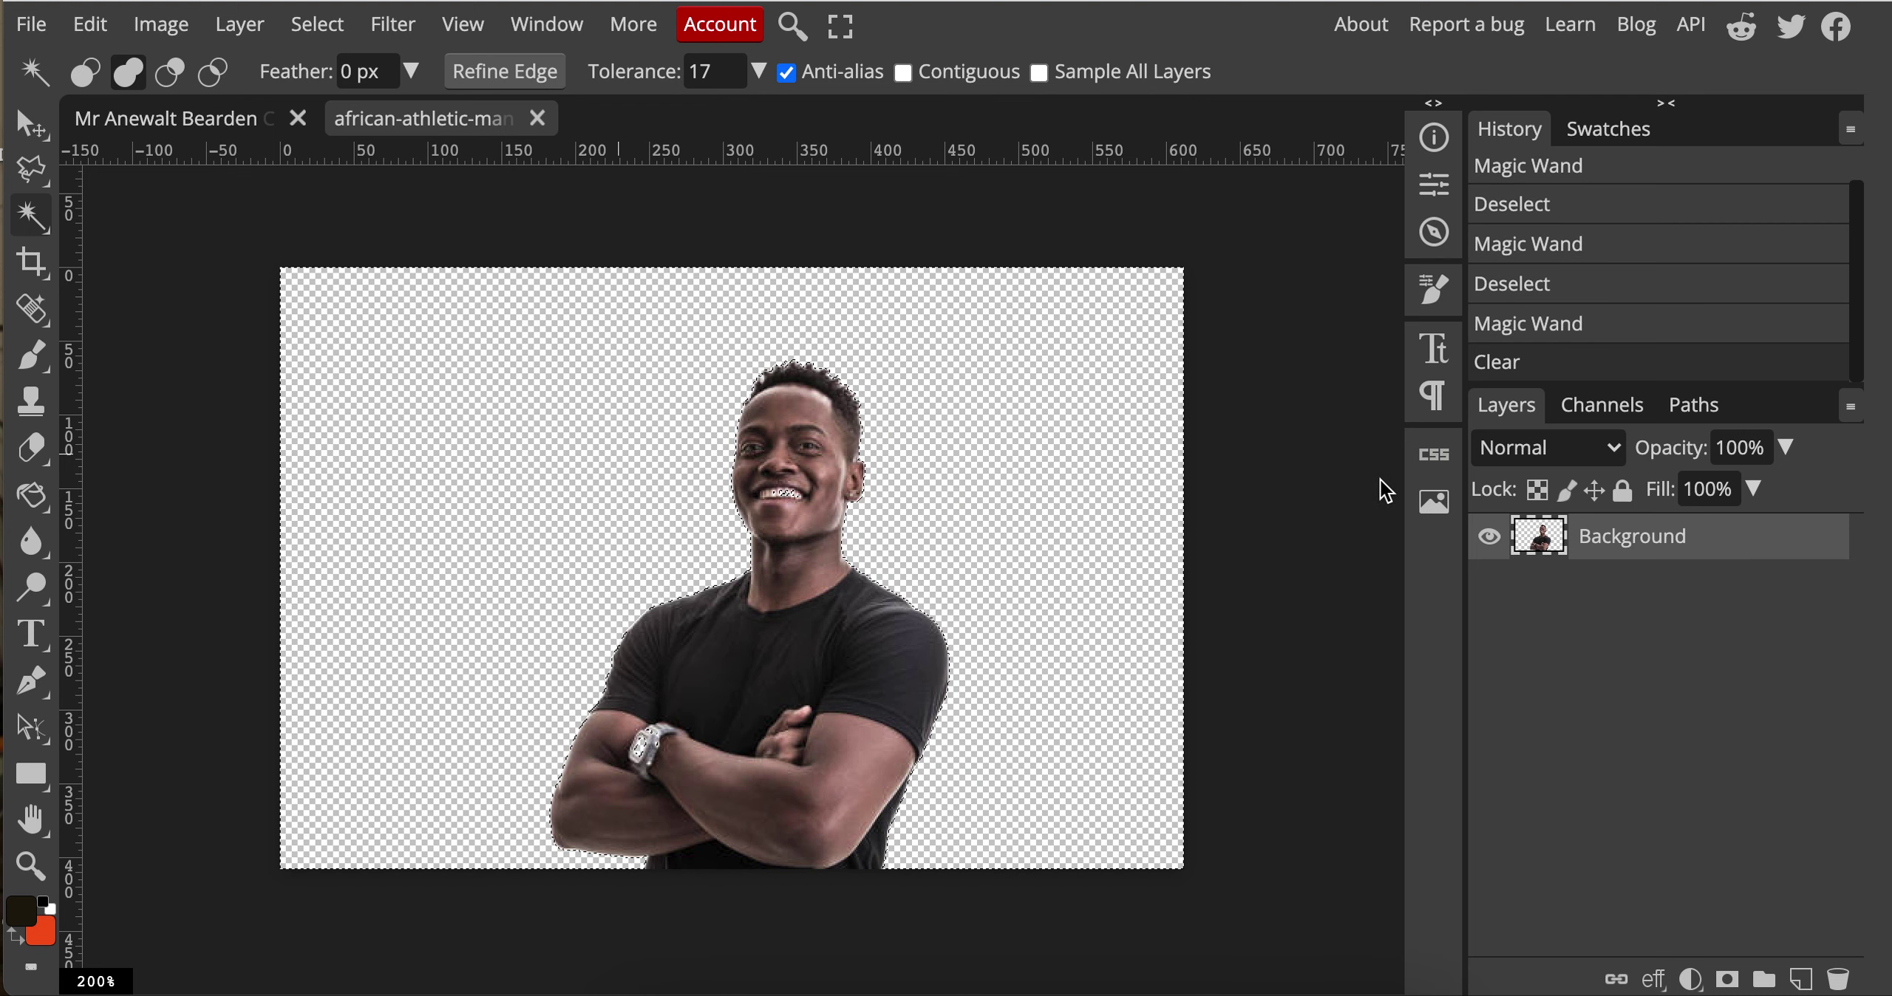
{"action": "left_click", "coordinate": [1433, 503]}
{"action": "left_click", "coordinate": [1134, 556]}
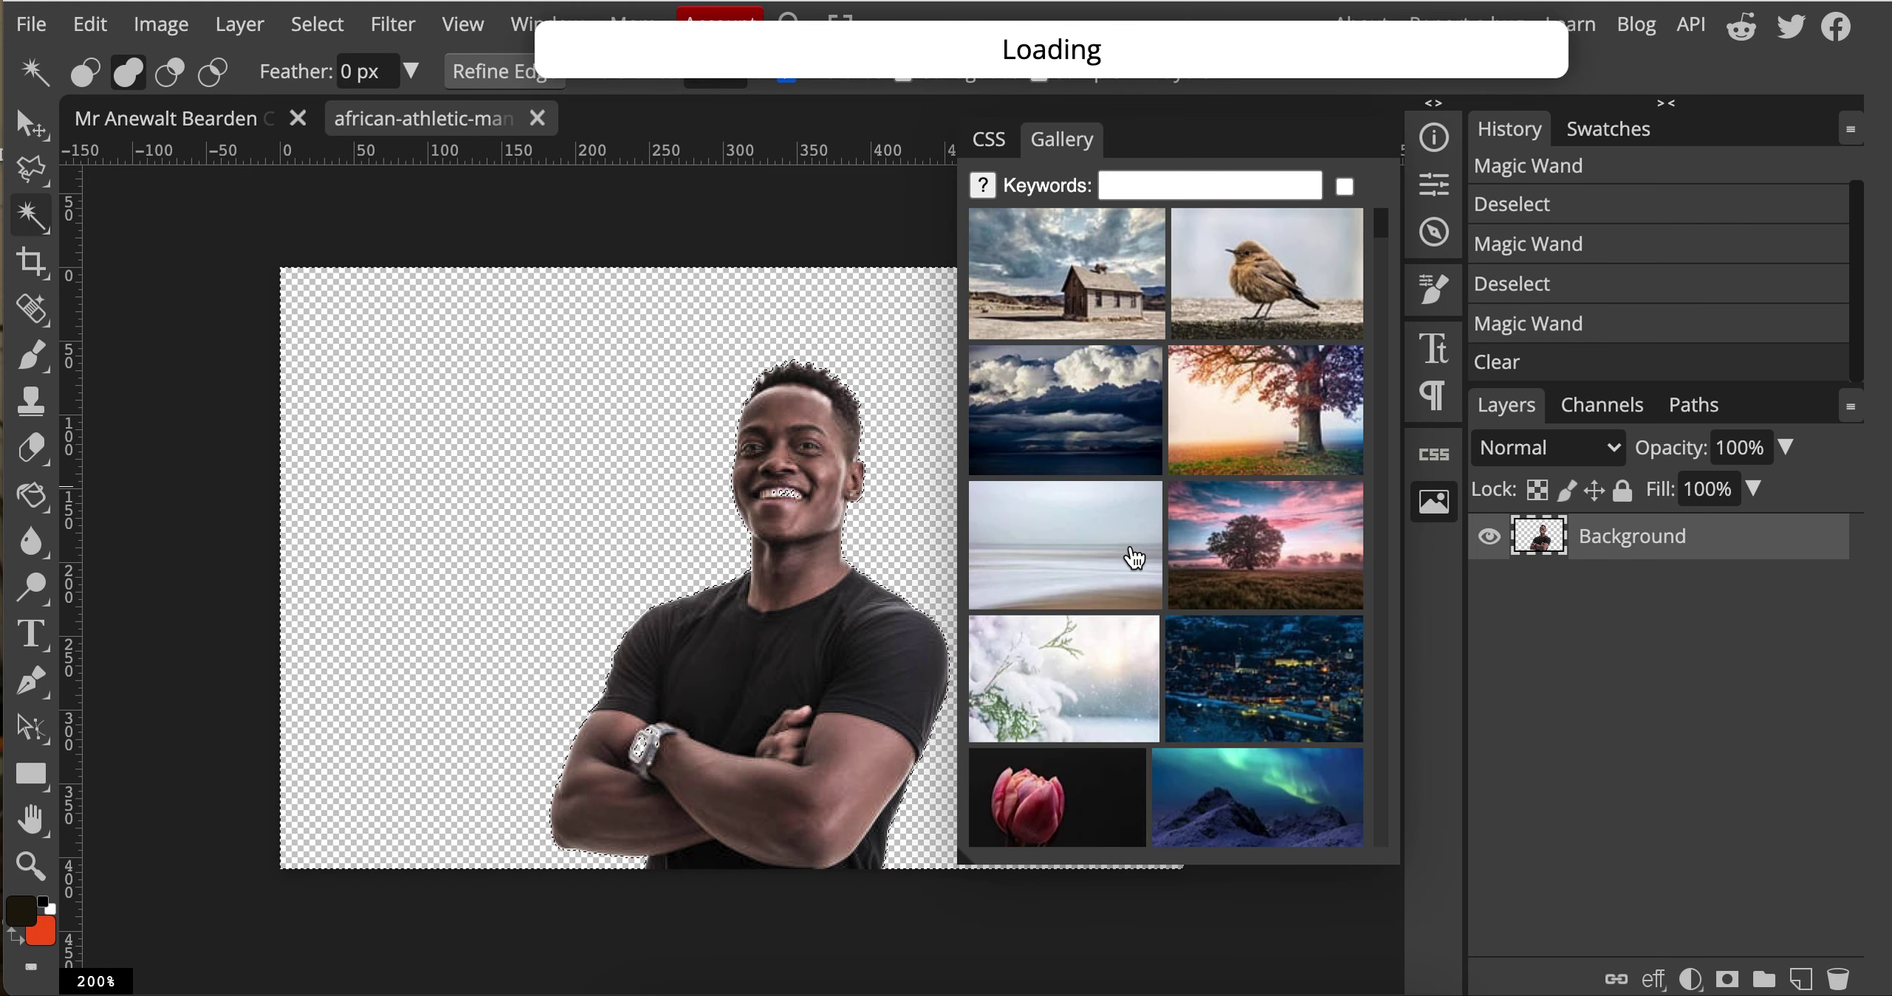
{"action": "left_click_drag", "start_coordinate": [1566, 538], "coordinate": [1587, 628]}
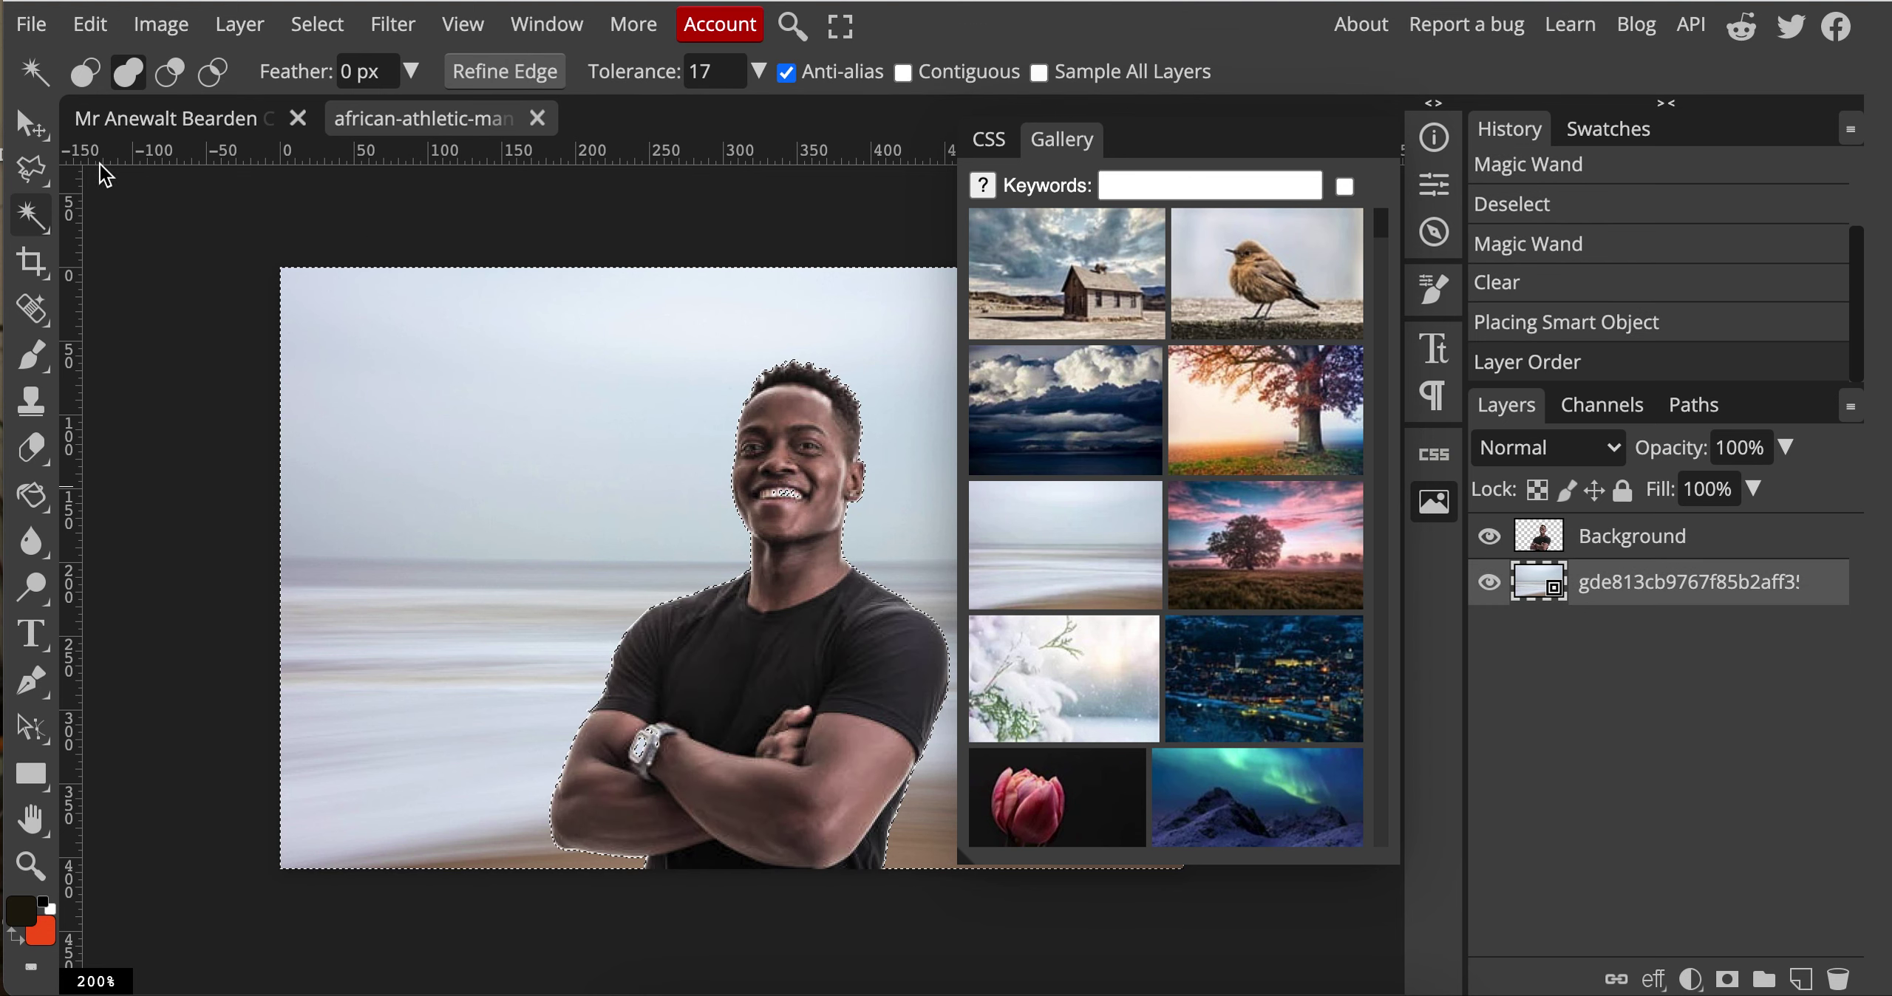
{"action": "left_click", "coordinate": [30, 124]}
{"action": "left_click", "coordinate": [1434, 503]}
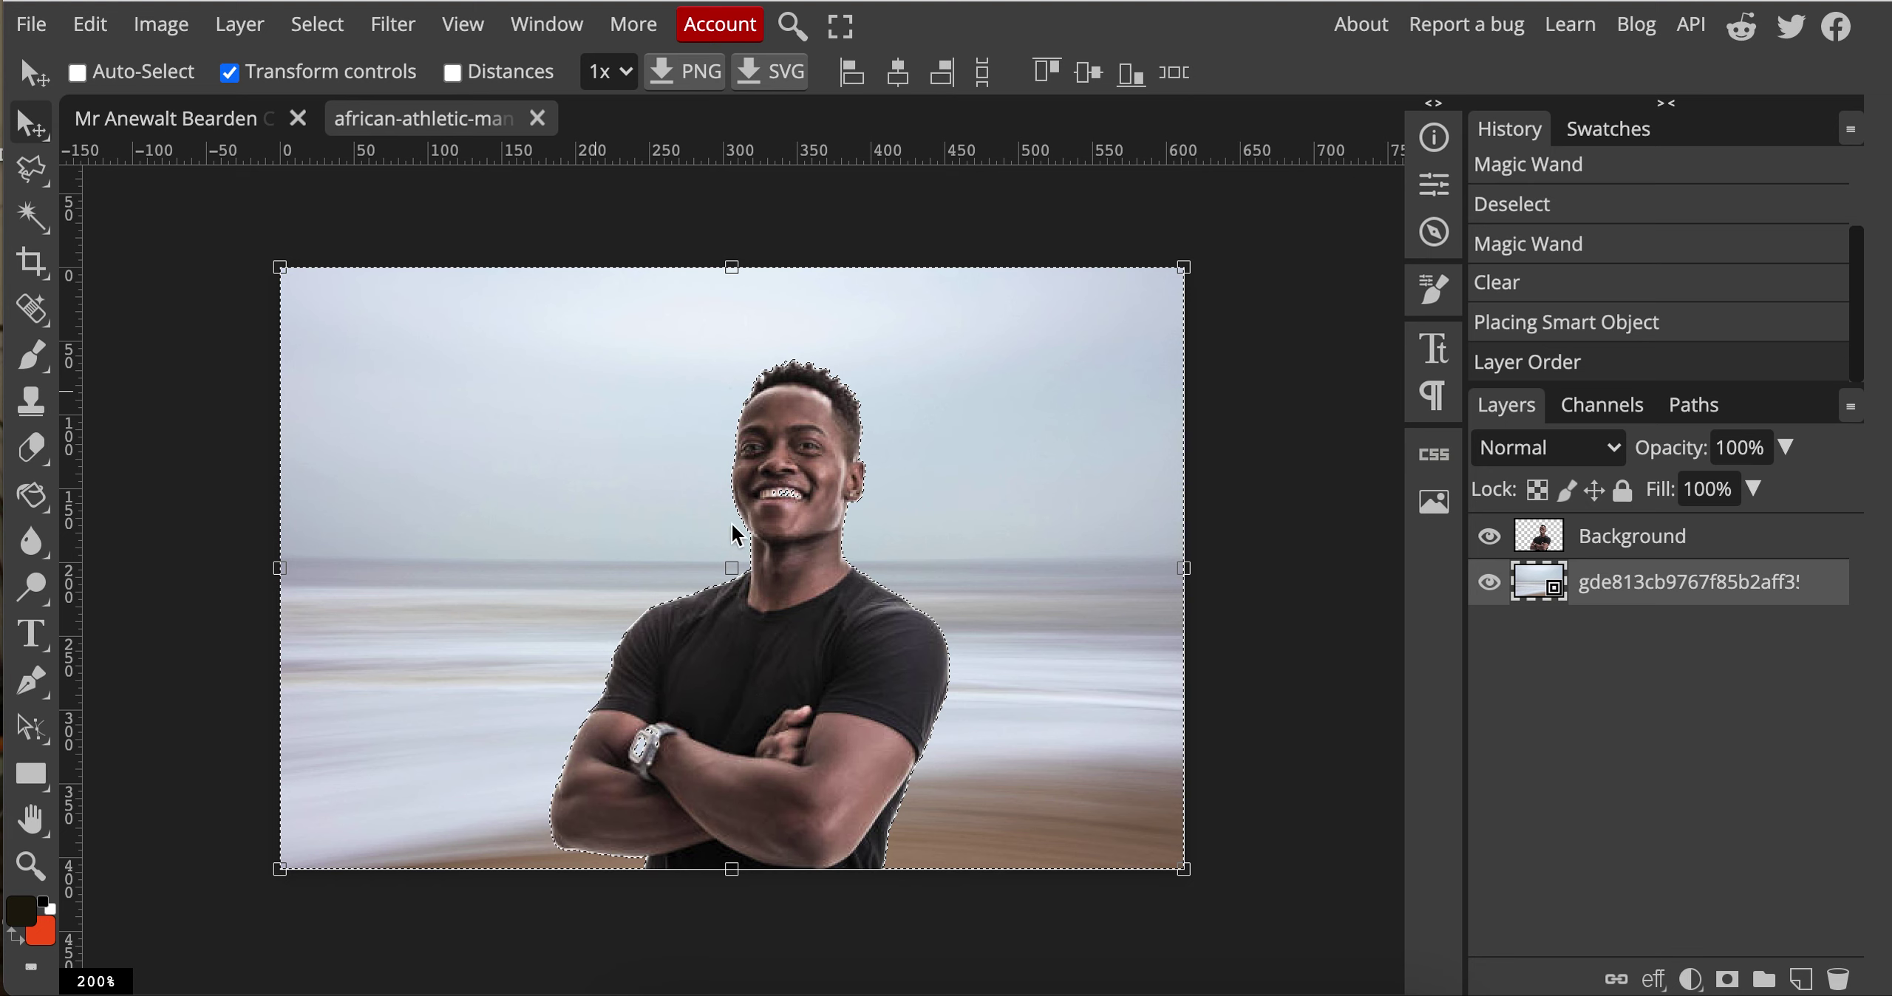
Step: Return to the Bearden collage document with the Magic Wand active and hide all layers above the Background layer
{"action": "right_click", "coordinate": [31, 216]}
{"action": "left_click", "coordinate": [131, 223]}
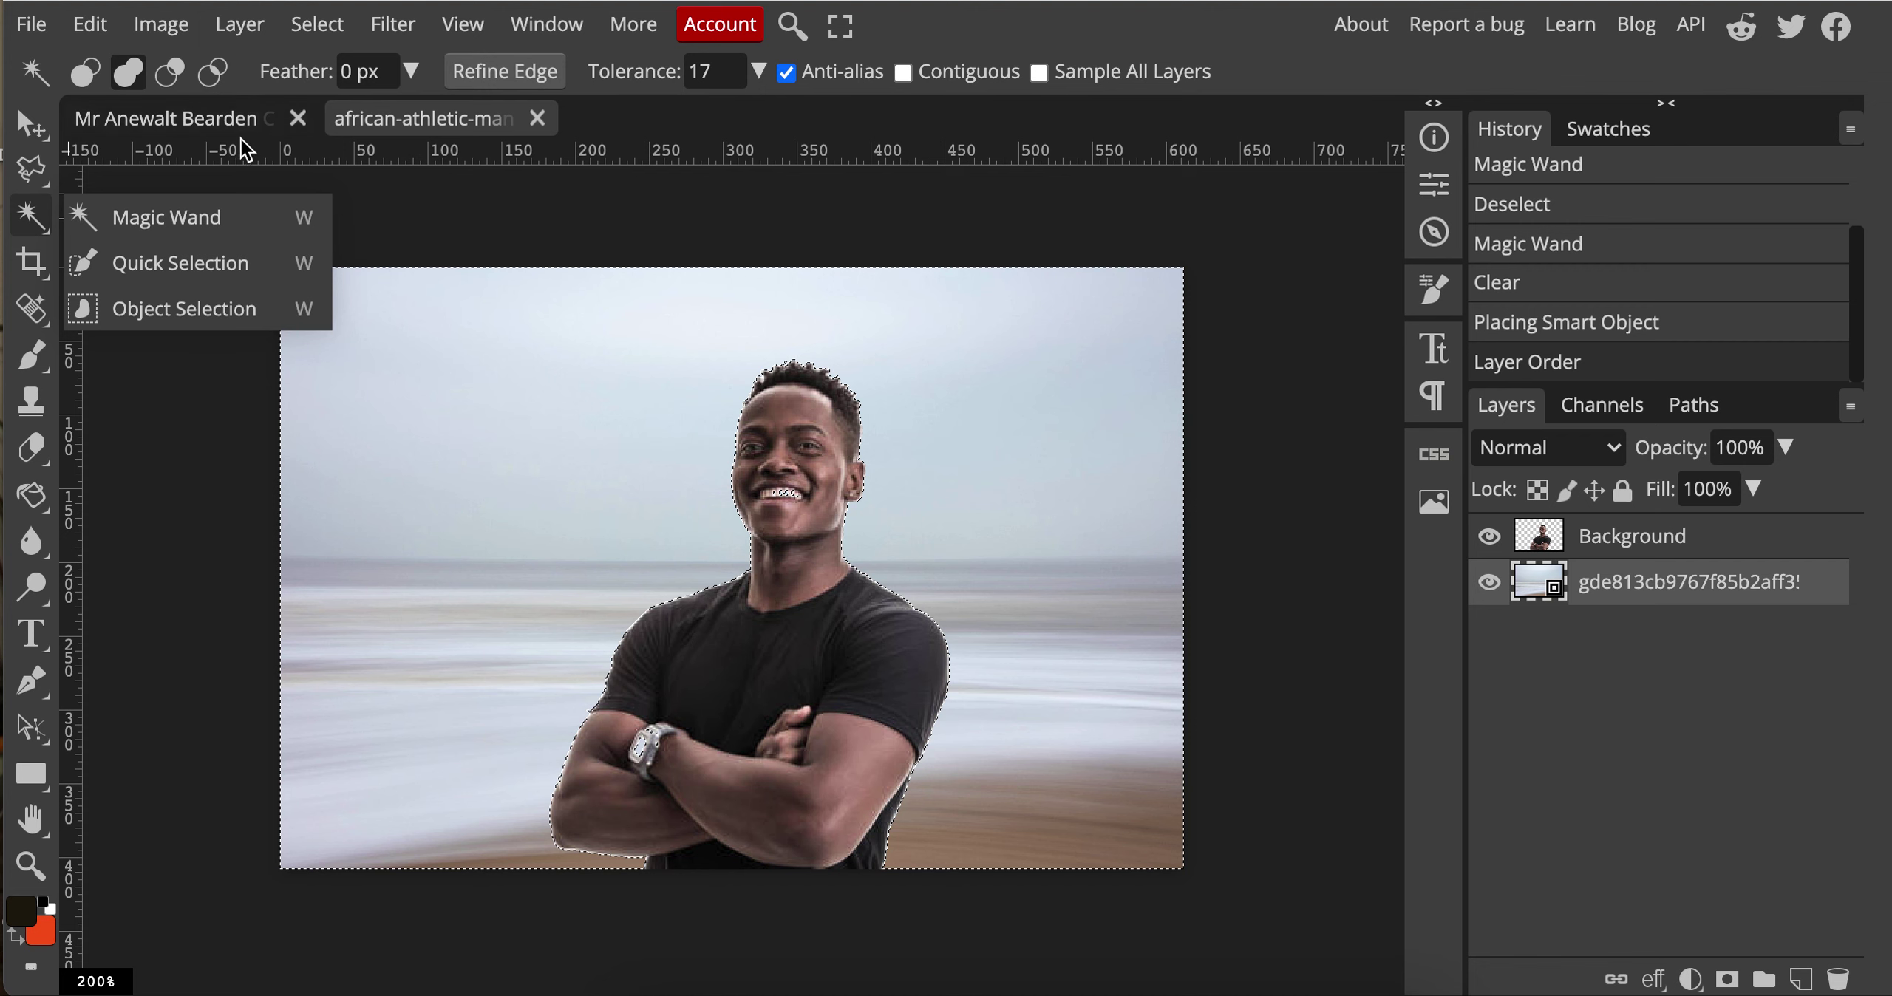
{"action": "left_click", "coordinate": [211, 127]}
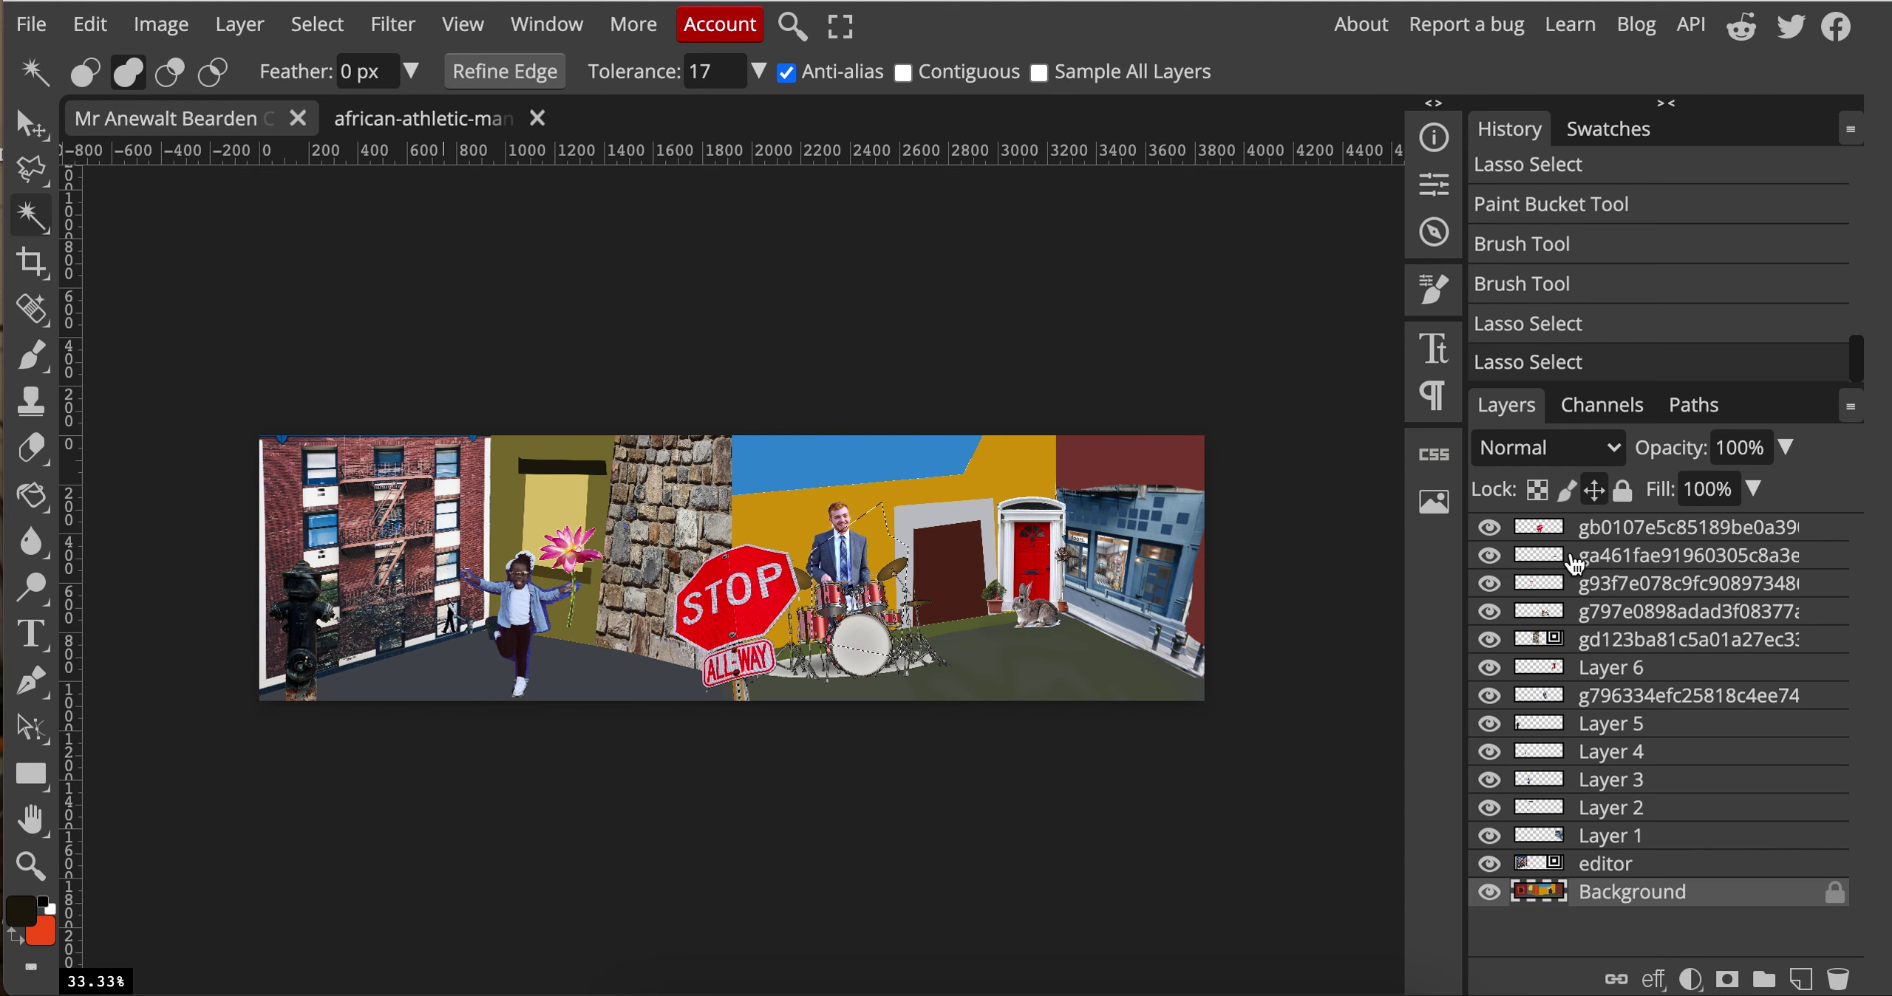
{"action": "left_click_drag", "start_coordinate": [1490, 534], "coordinate": [1487, 864]}
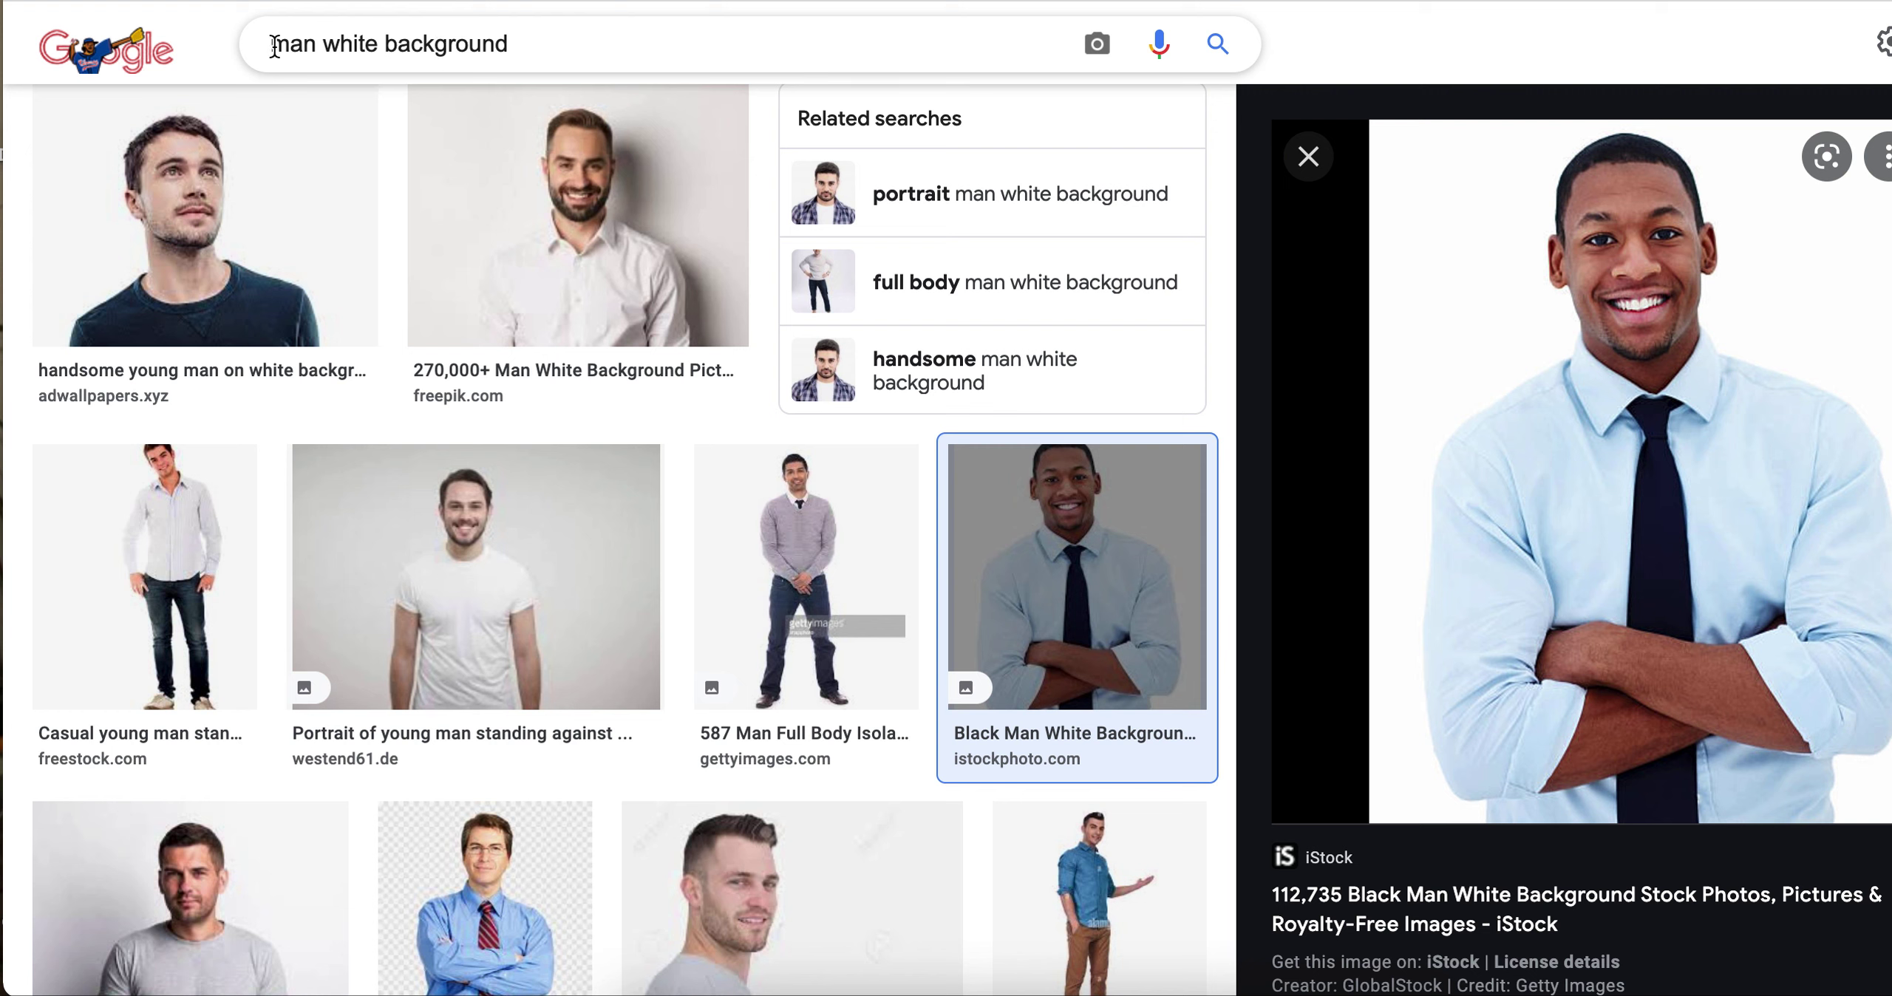
Step: In Google Images, copy the image address of the man in a light blue shirt and dark tie
{"action": "left_click_drag", "start_coordinate": [325, 47], "coordinate": [540, 42]}
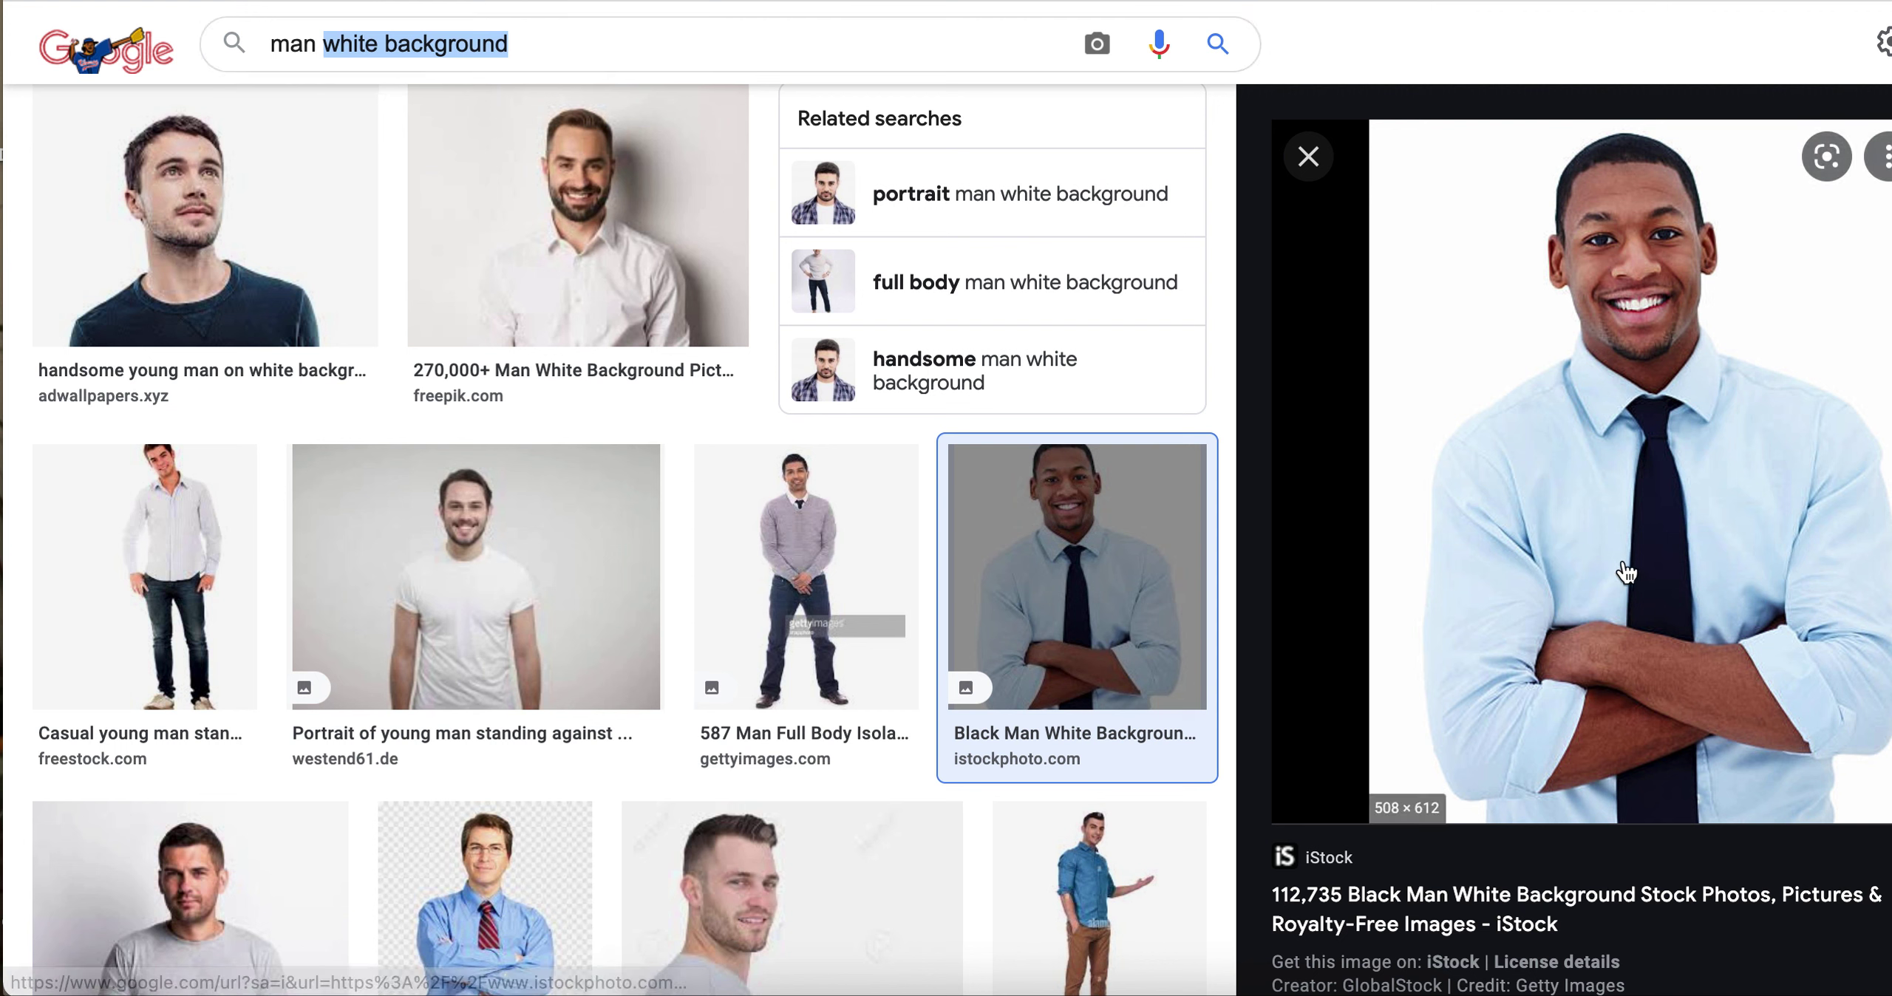
{"action": "right_click", "coordinate": [1621, 451]}
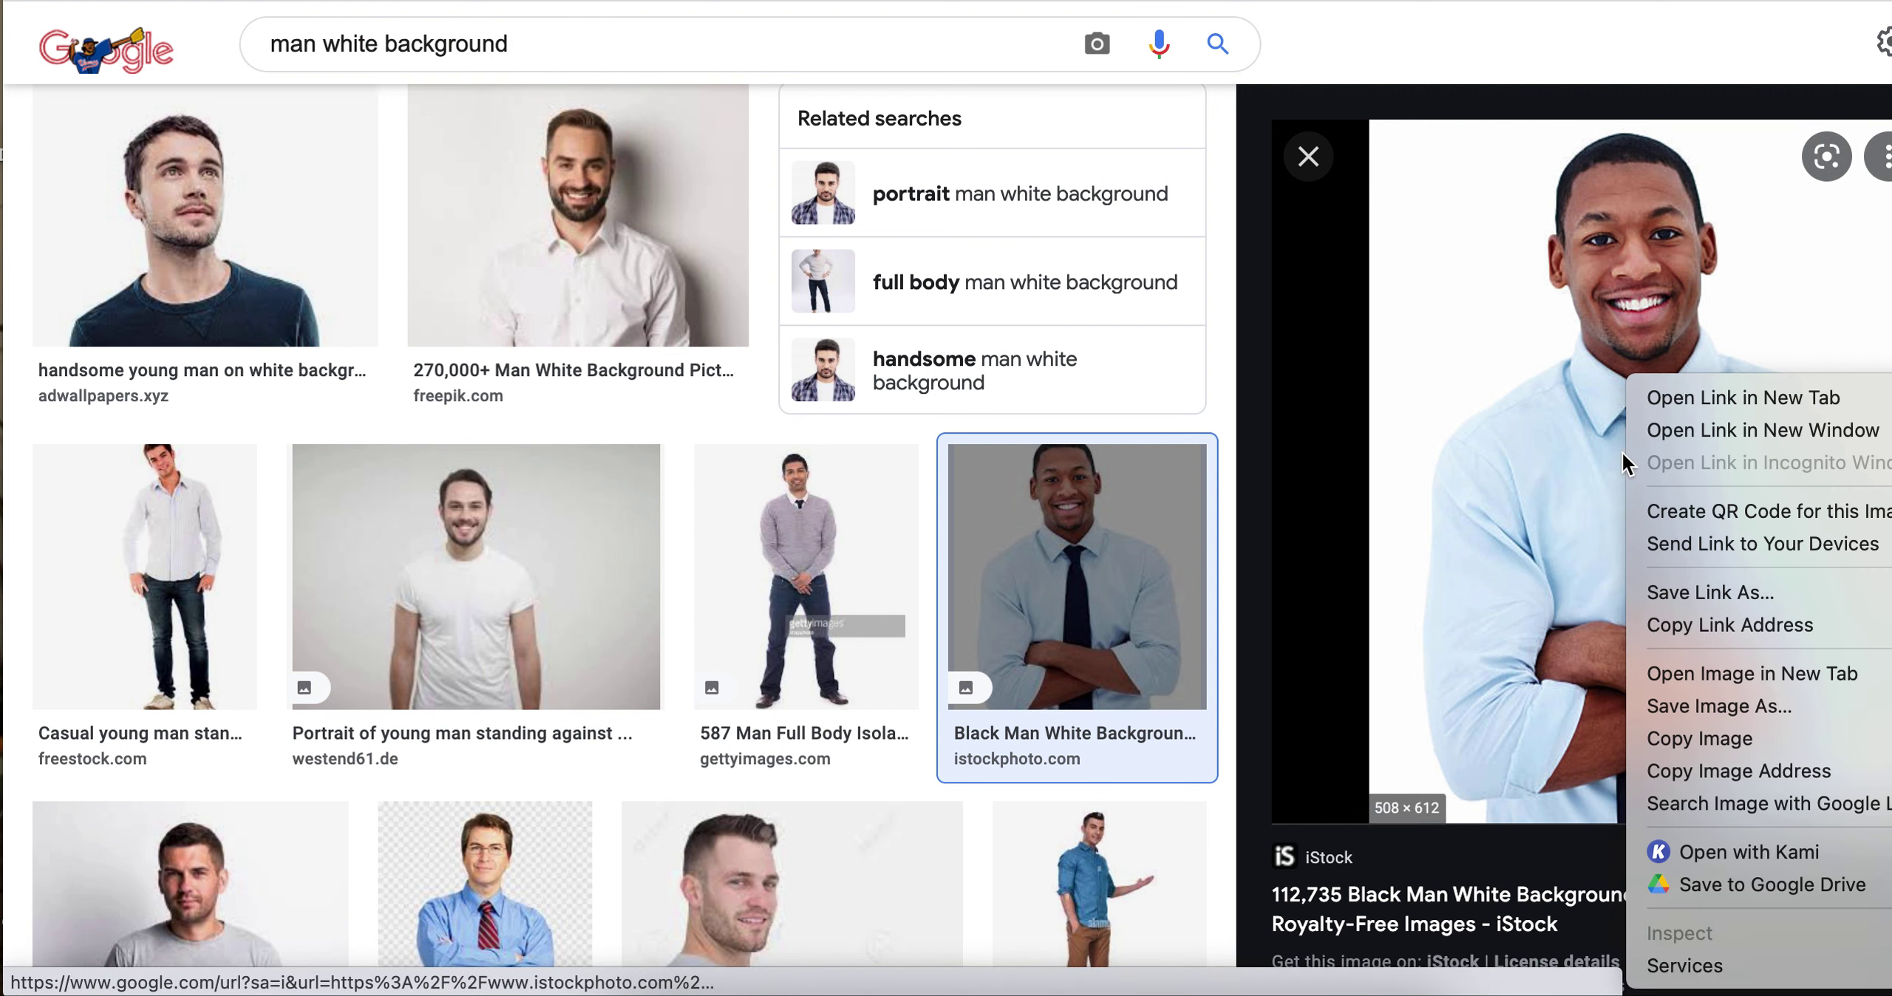
{"action": "left_click", "coordinate": [1757, 782]}
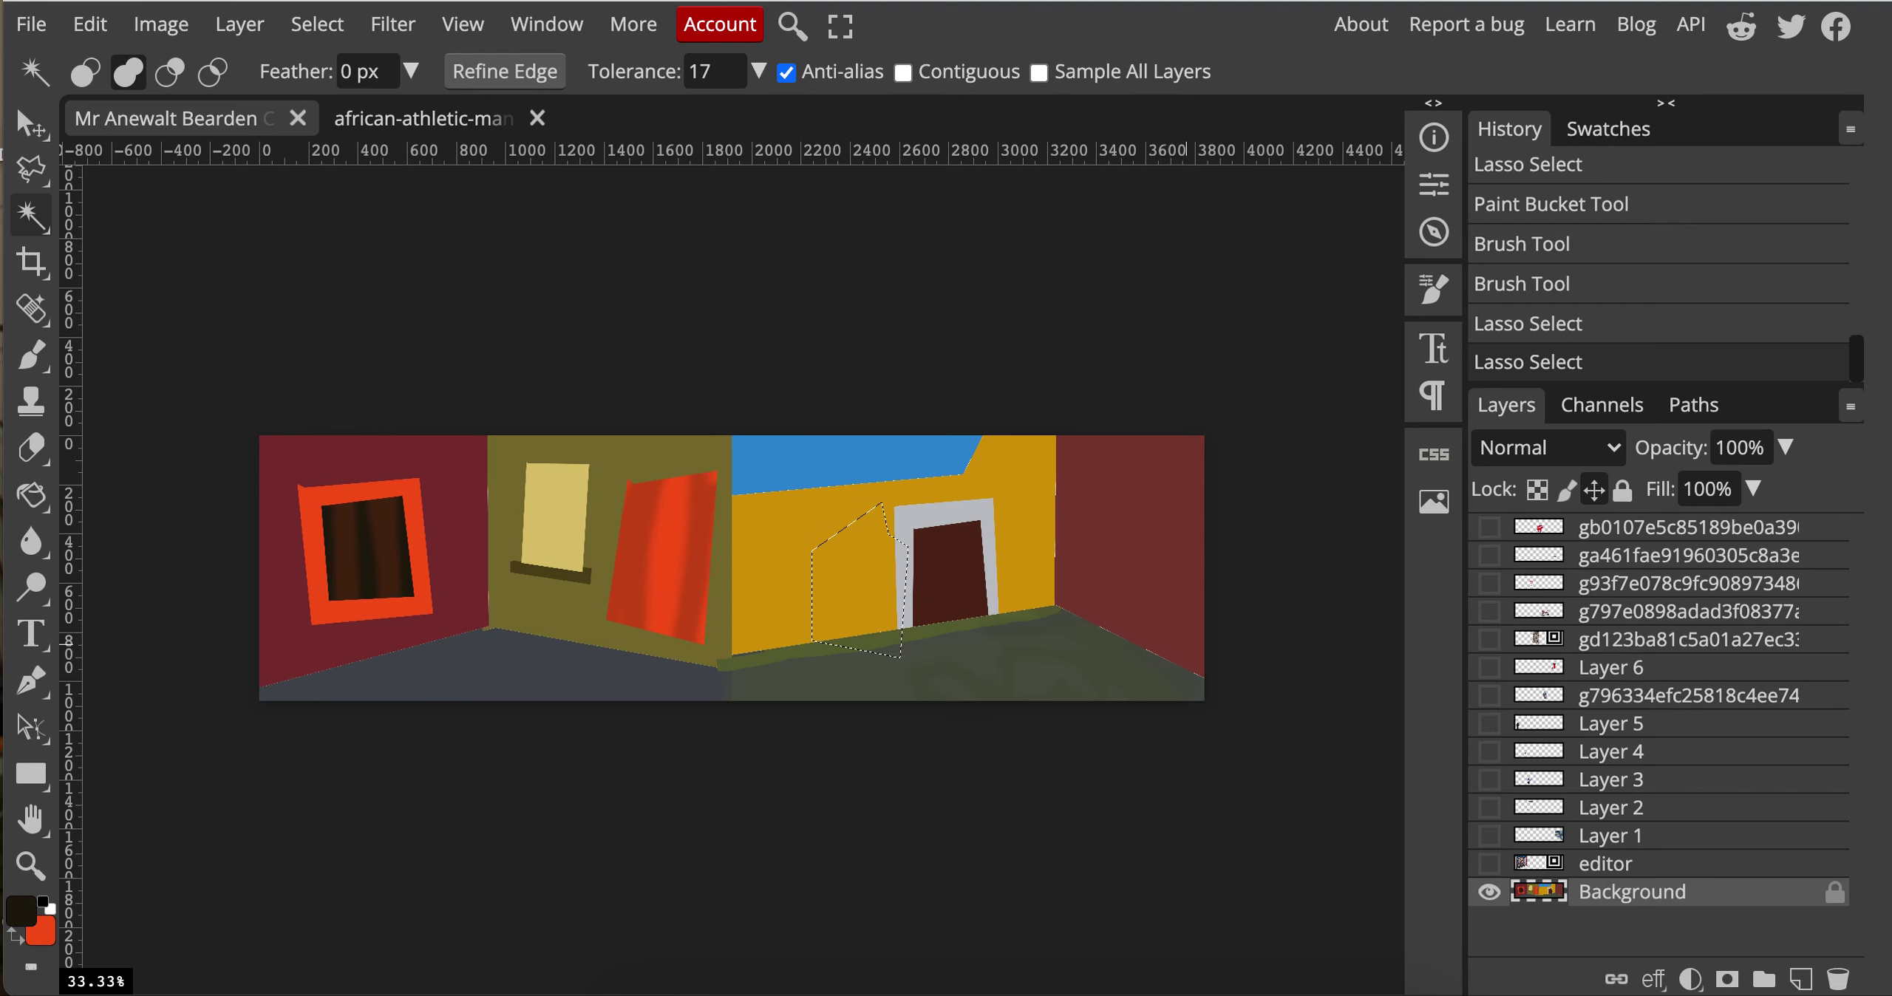
{"action": "left_click", "coordinate": [31, 24]}
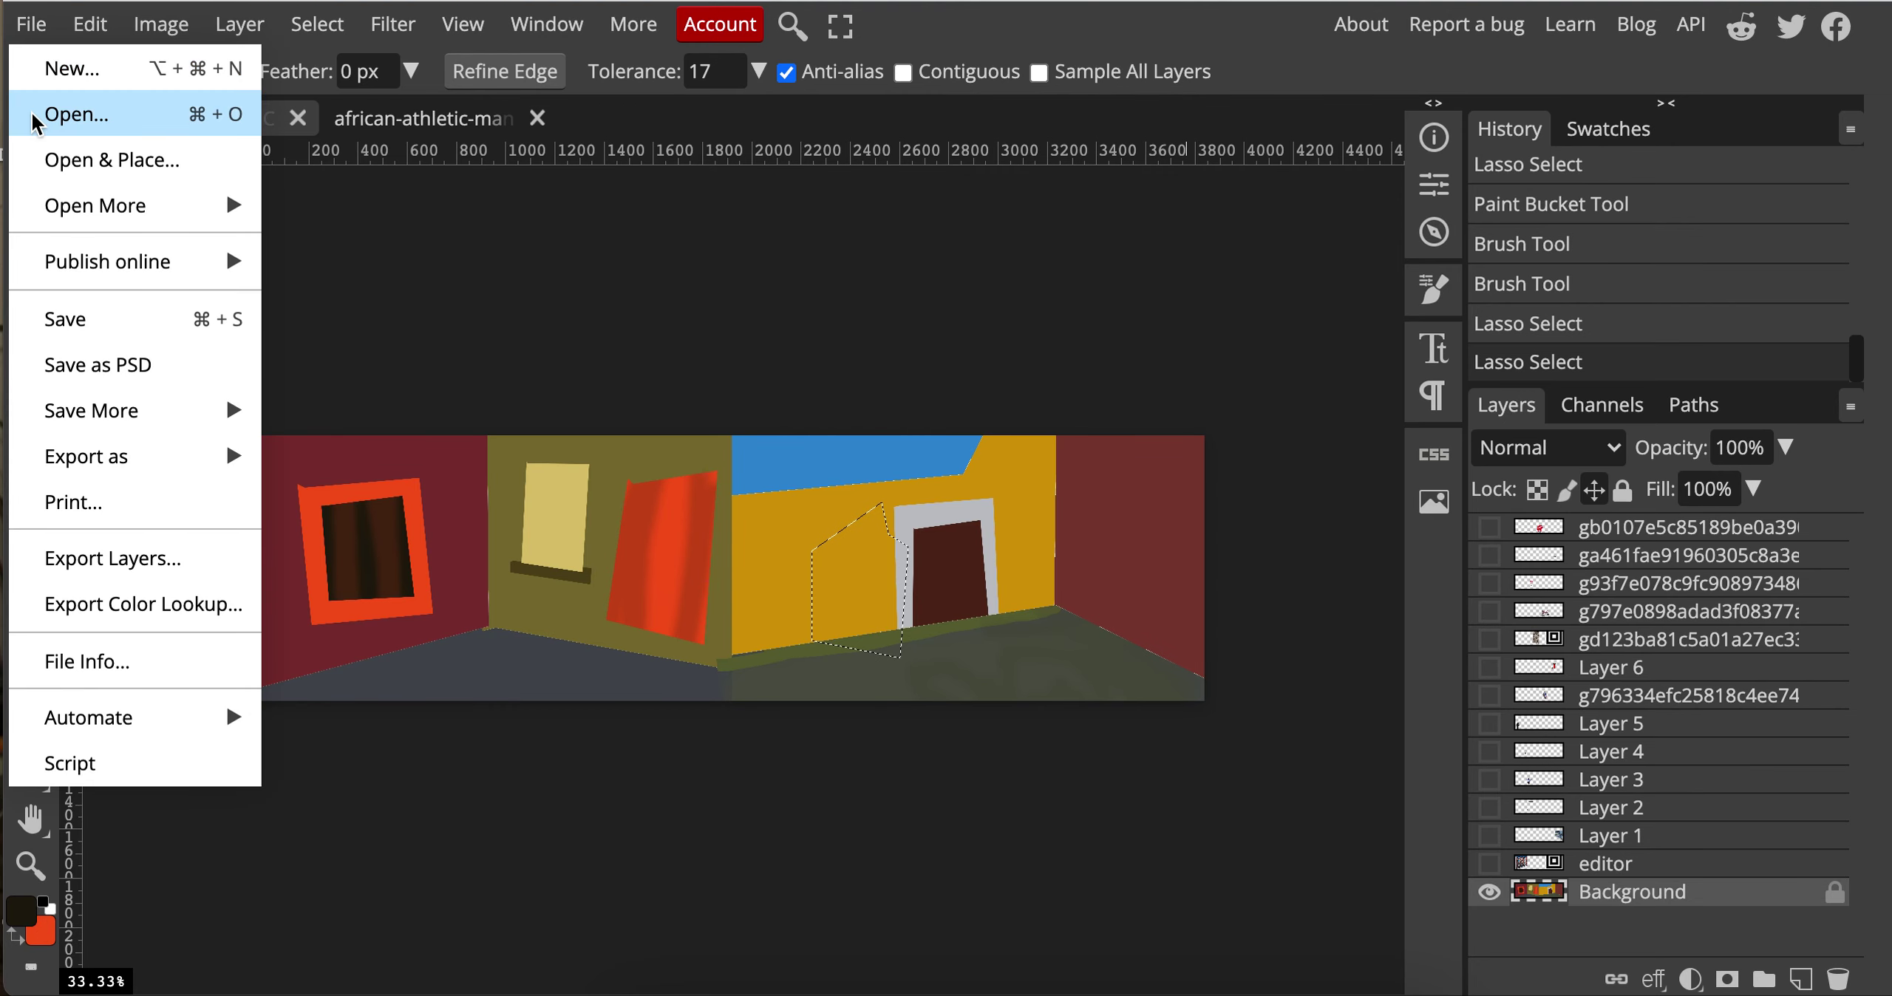
{"action": "left_click", "coordinate": [41, 164]}
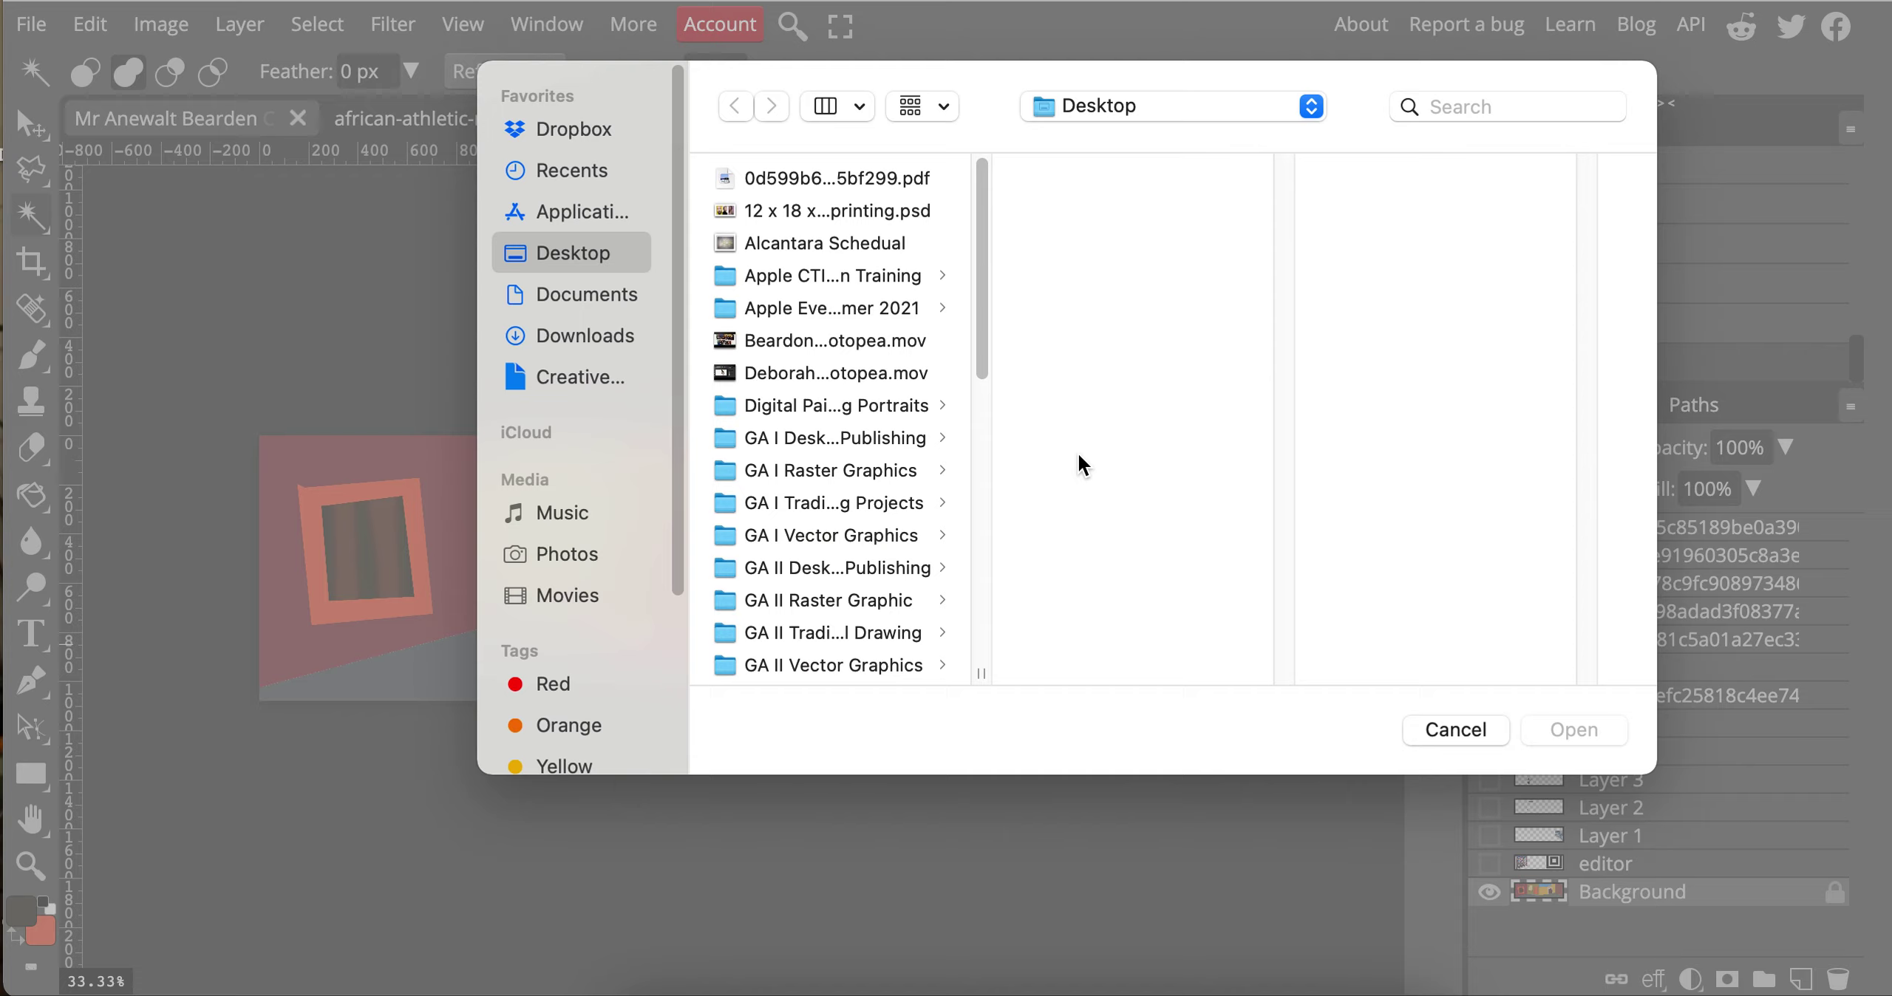
{"action": "left_click", "coordinate": [1485, 740]}
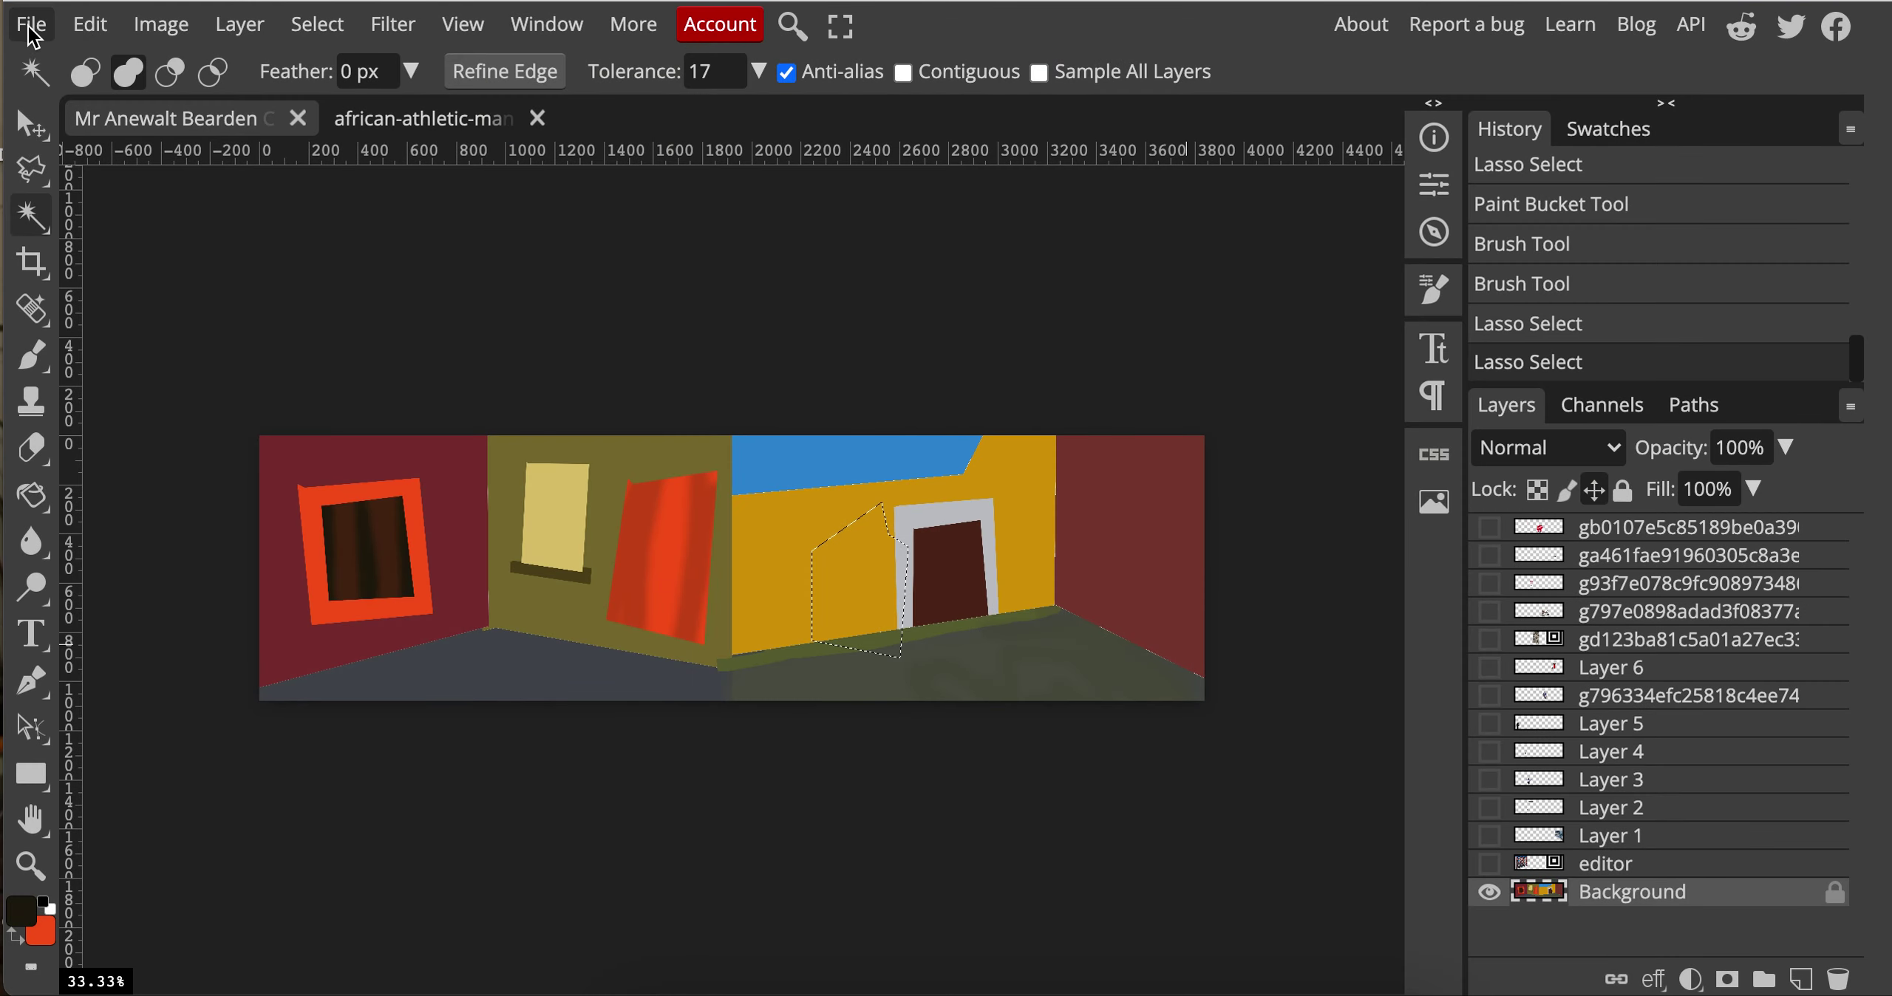
Step: Place the photo from the copied image URL into the current project
{"action": "left_click", "coordinate": [31, 24]}
{"action": "mouse_move", "coordinate": [77, 201]}
{"action": "left_click", "coordinate": [353, 257]}
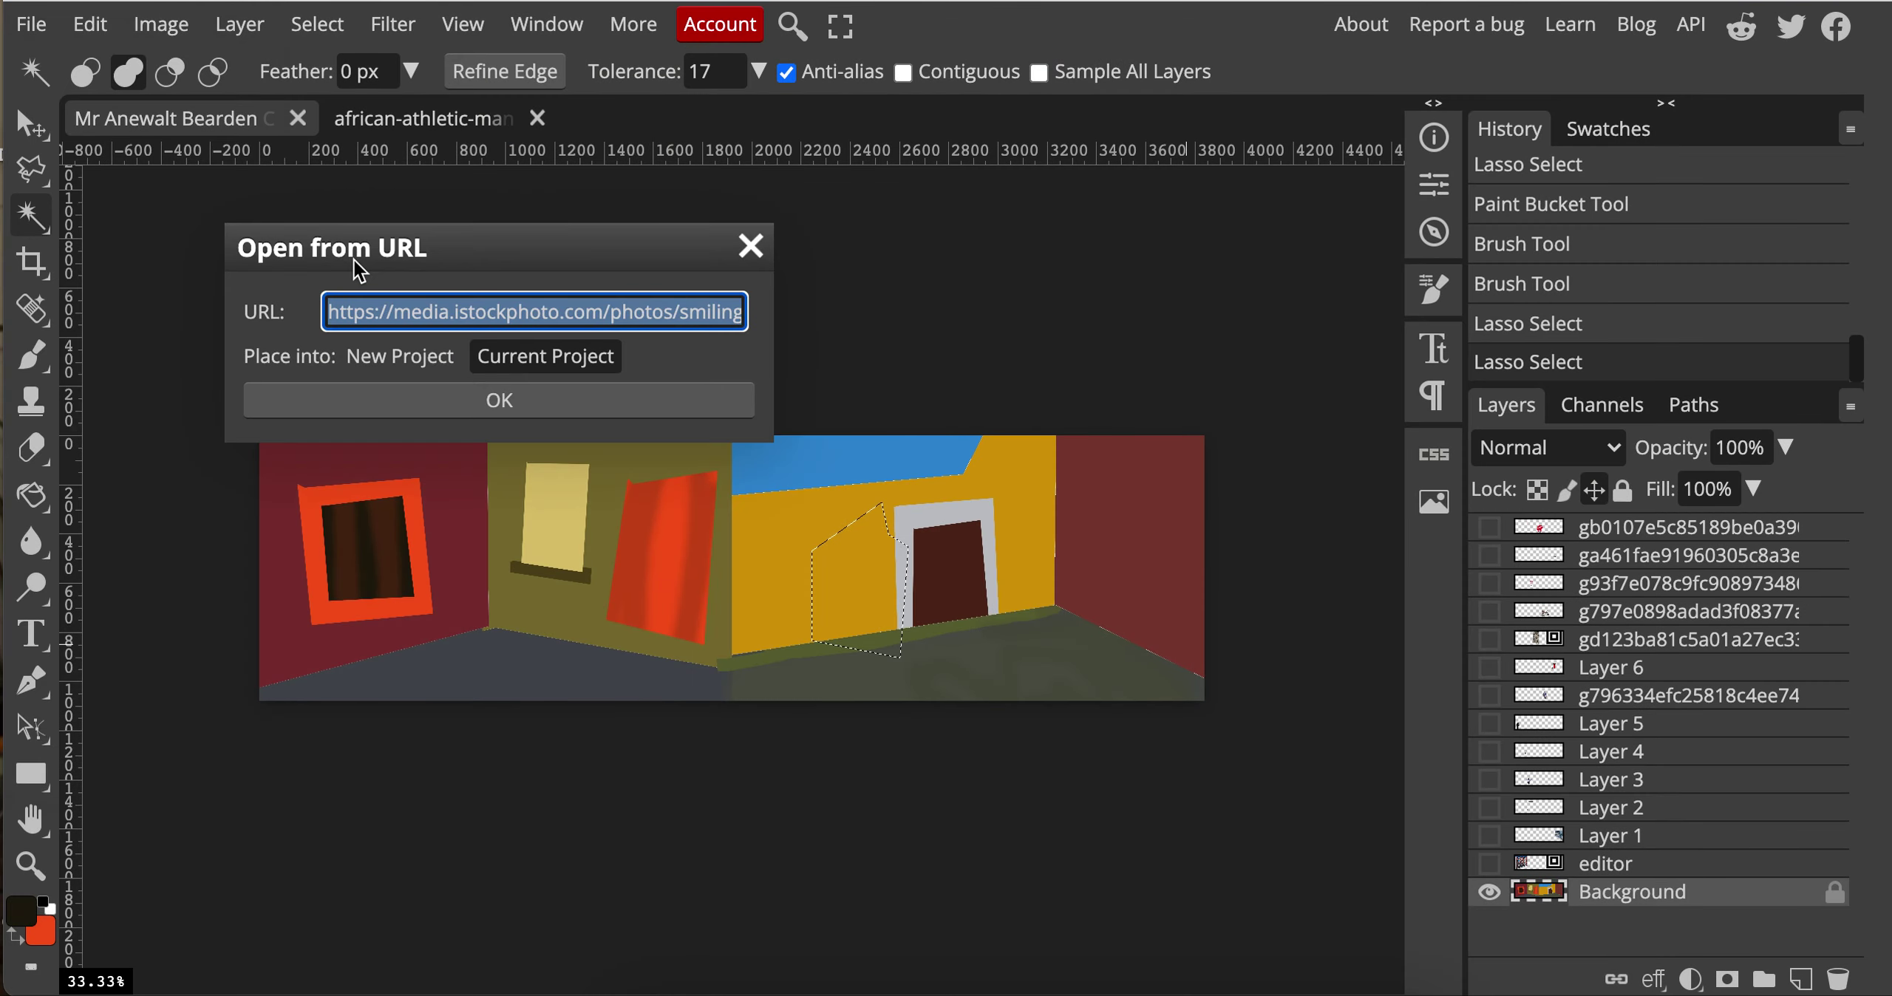
{"action": "key", "text": "super+v"}
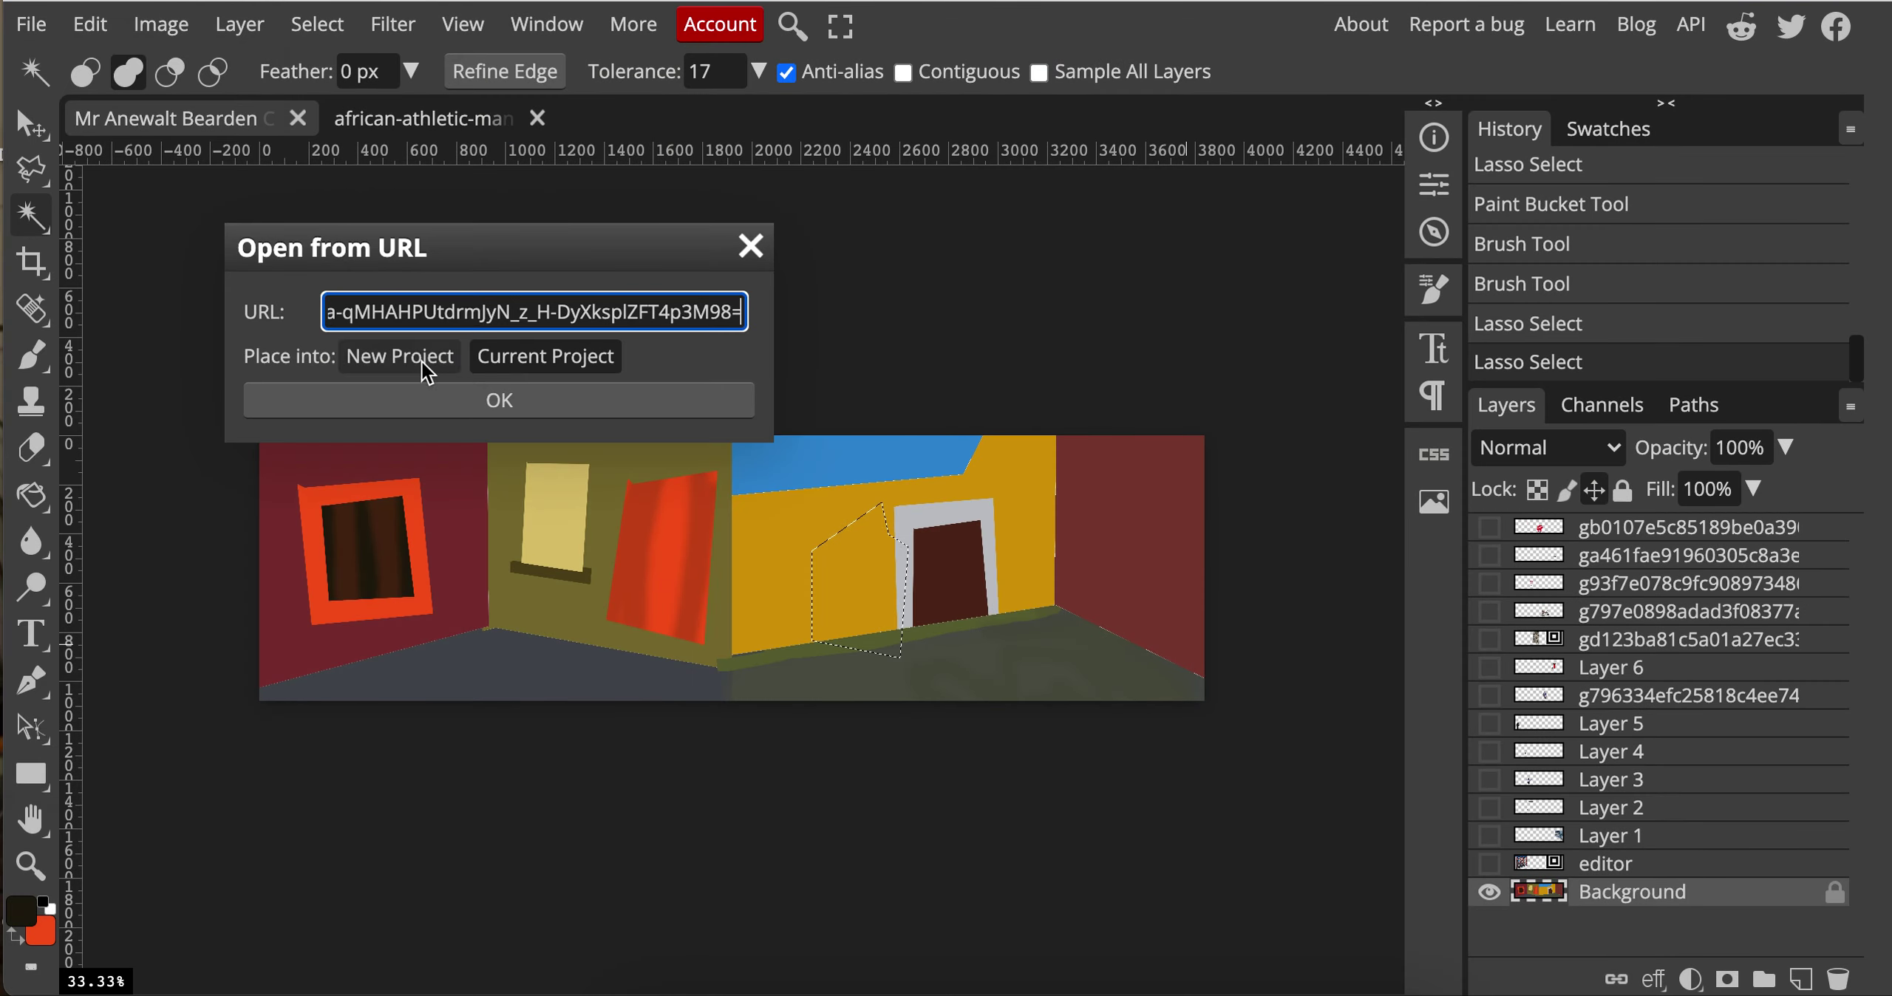
{"action": "left_click", "coordinate": [527, 388]}
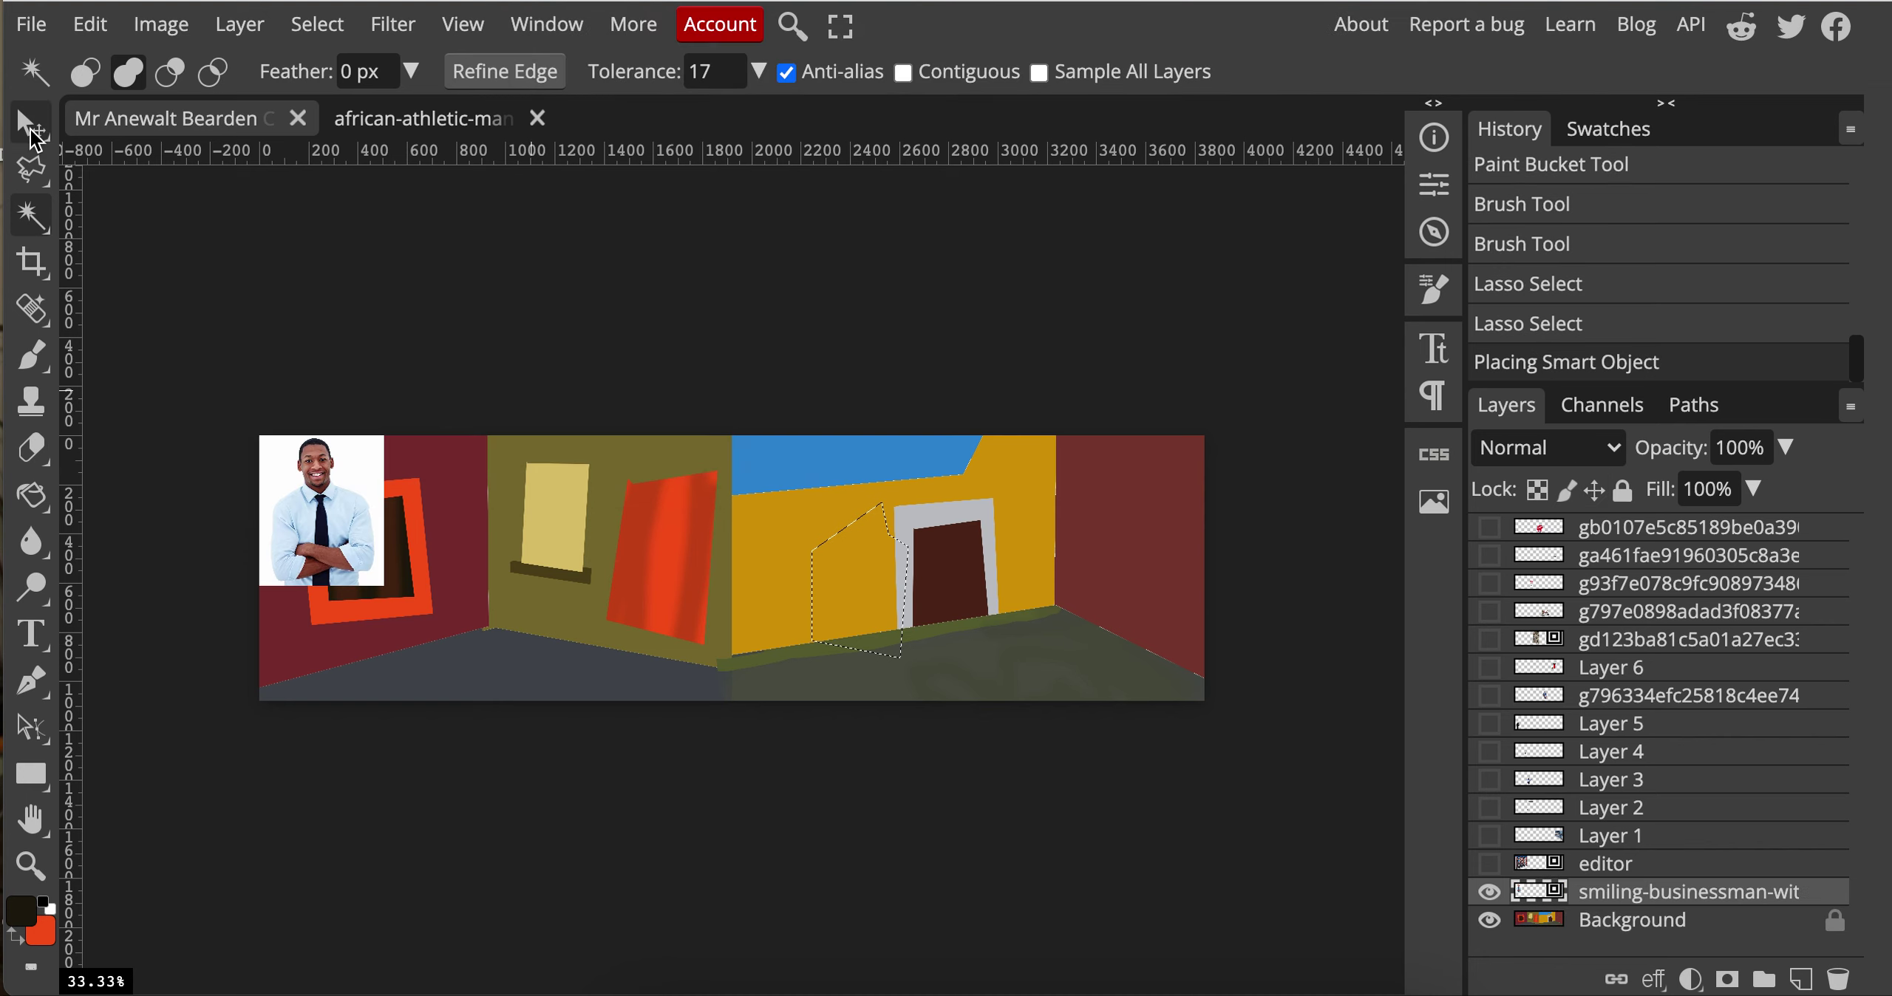
Step: Remove the selection and move the placed businessman photo onto the yellow wall, over the doorway's side near the dark red wall
{"action": "key", "text": "v"}
{"action": "key", "text": "ctrl+d"}
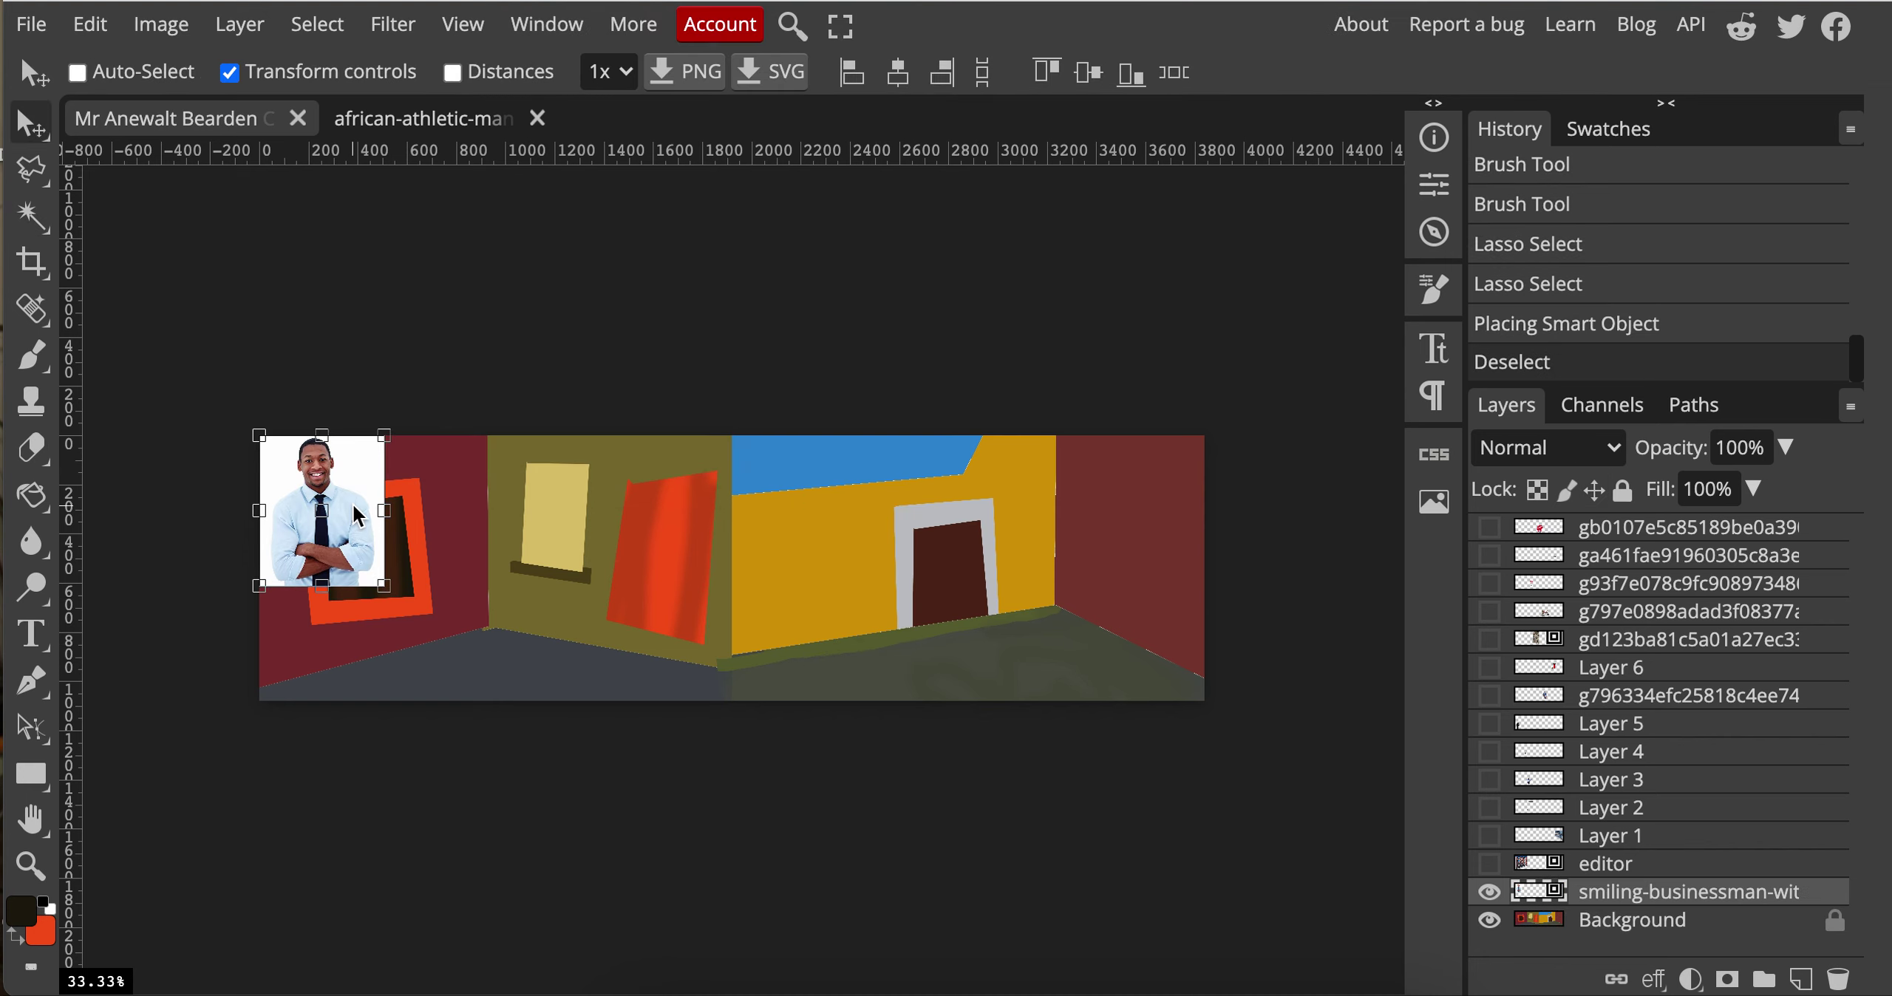
{"action": "left_click_drag", "start_coordinate": [362, 516], "coordinate": [1046, 561]}
{"action": "scroll", "coordinate": [989, 541], "scroll_direction": "up", "scroll_amount": 3}
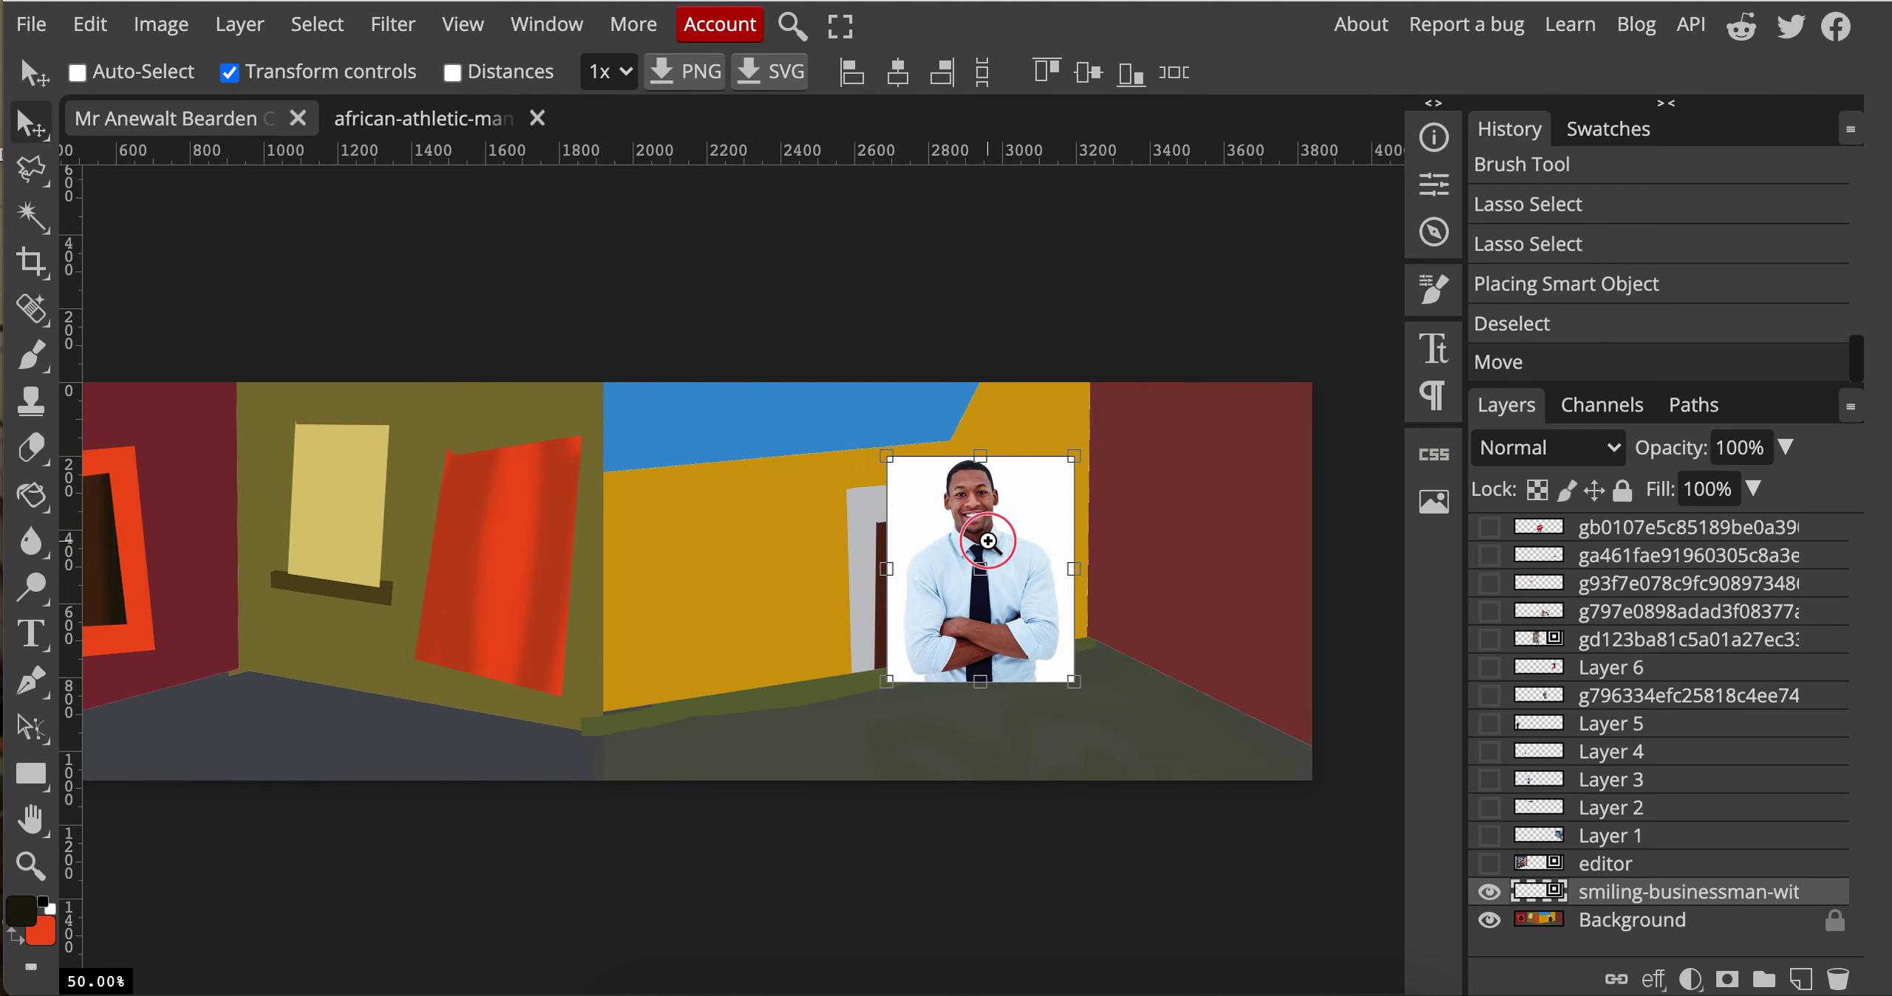
{"action": "left_click_drag", "start_coordinate": [1057, 629], "coordinate": [923, 653]}
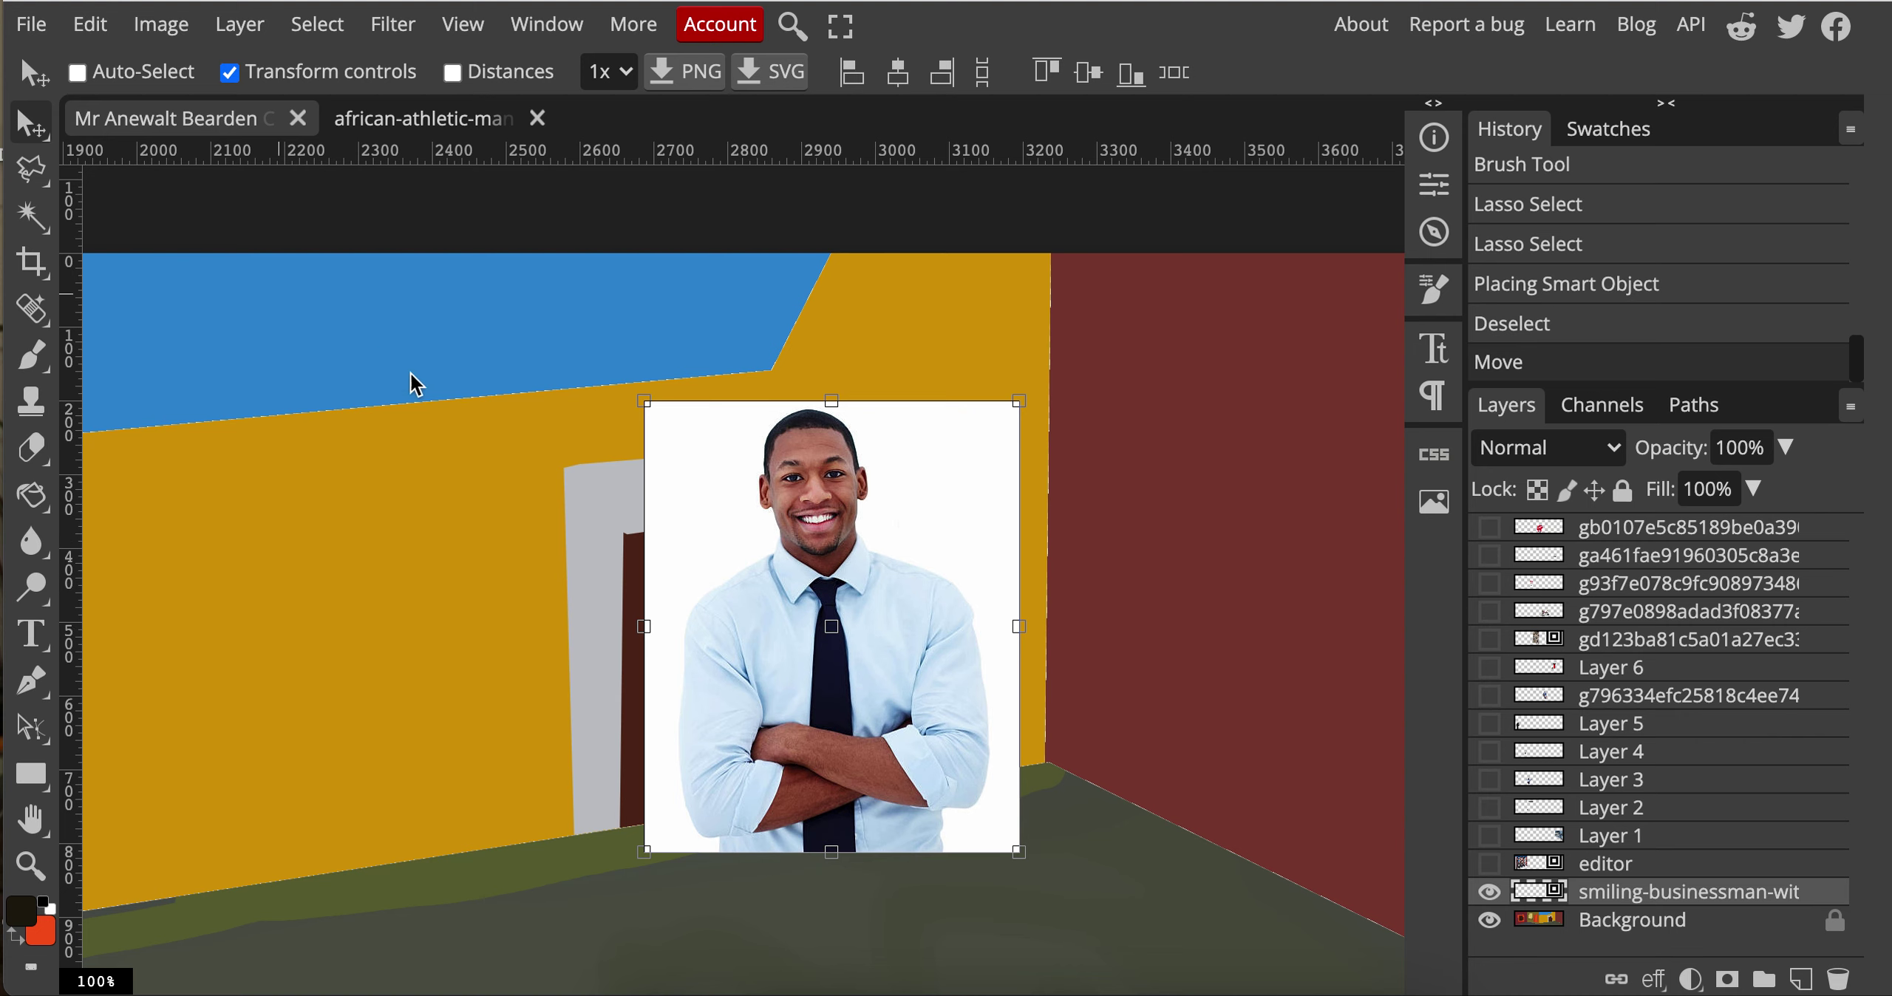
Step: Select the white background around the businessman with the Magic Wand at tolerance 17
{"action": "left_click", "coordinate": [30, 222]}
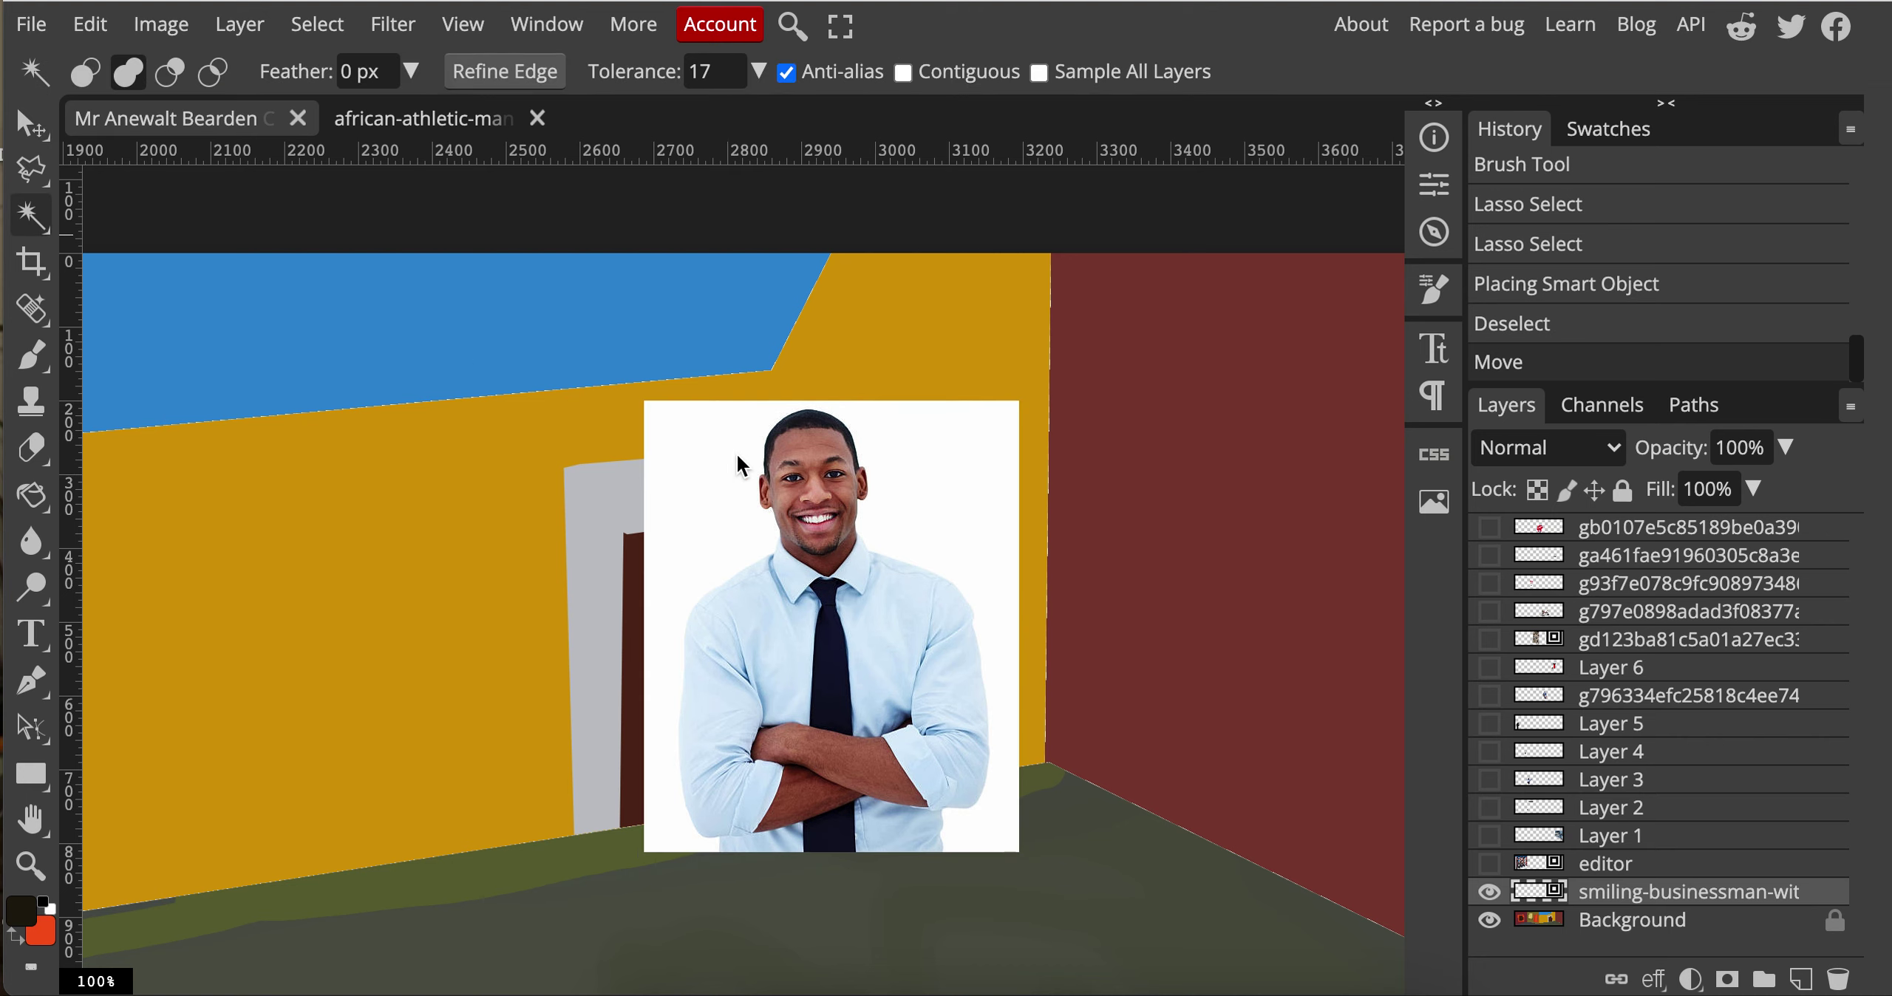
{"action": "left_click", "coordinate": [700, 450]}
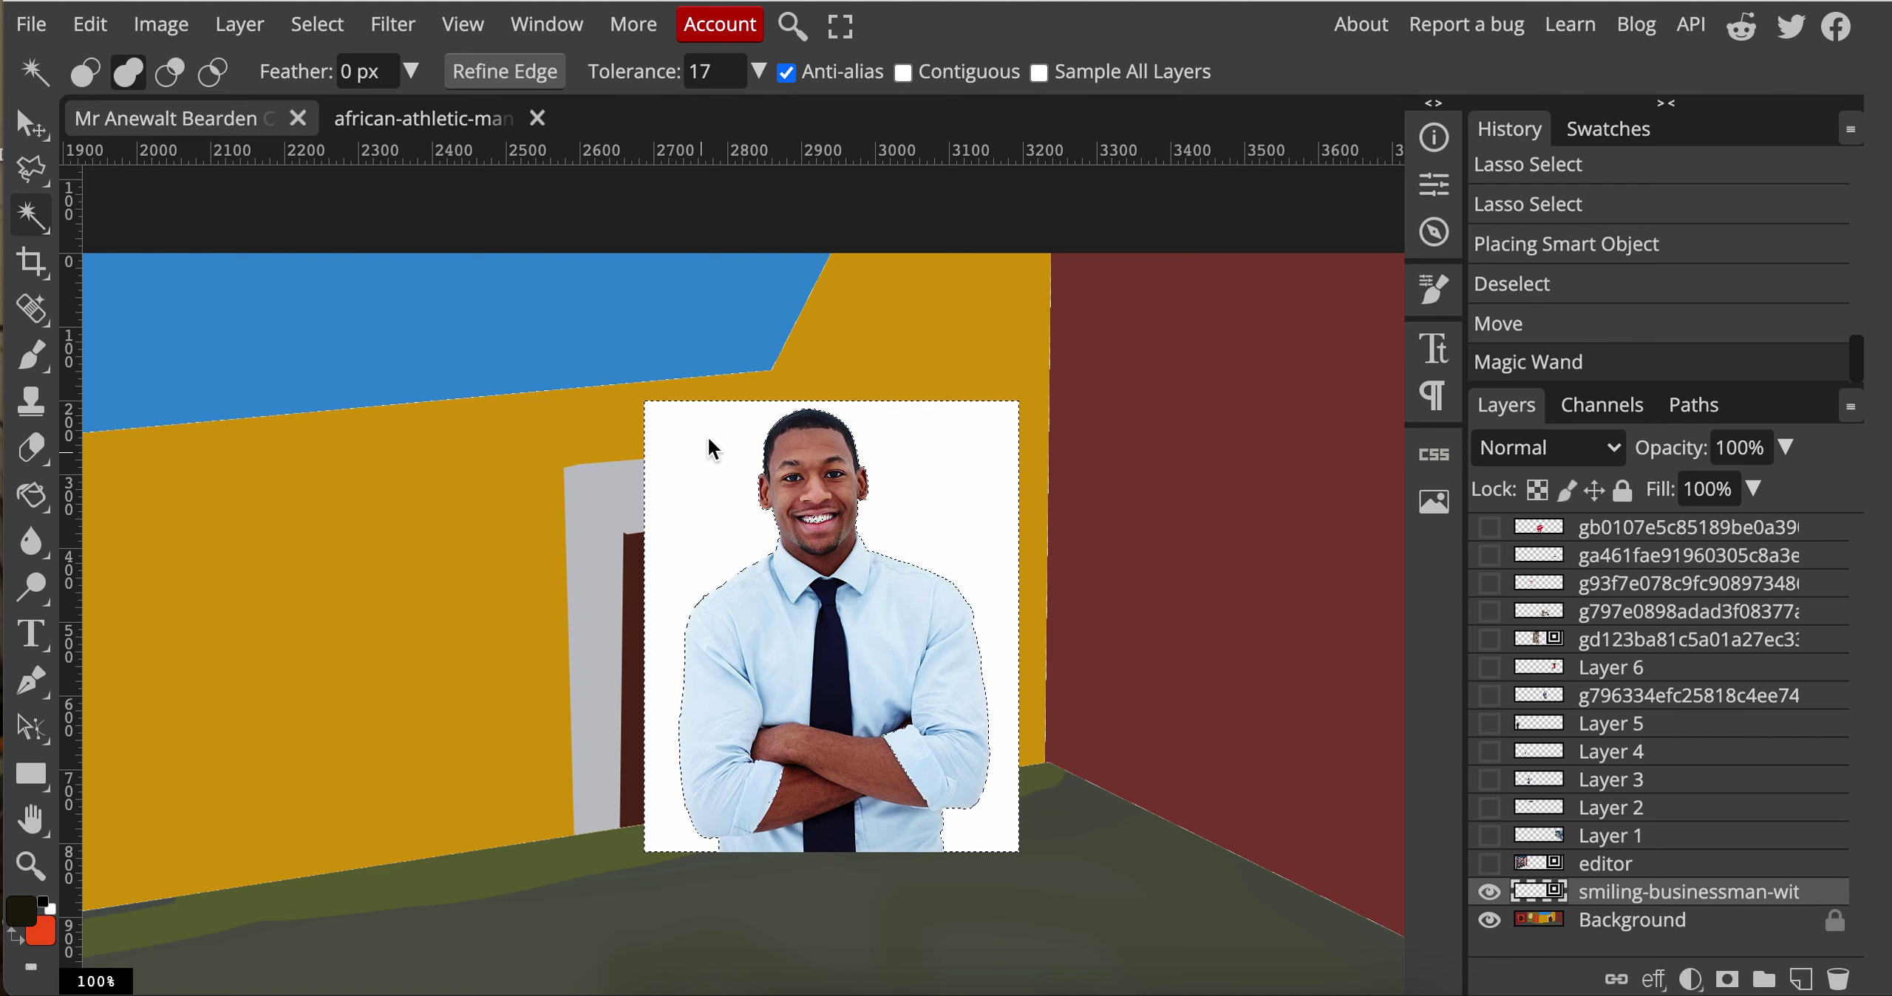
Step: Try the Magic Wand at tolerance 123 on the businessman's forehead and the white background, clearing the selection after each attempt
{"action": "scroll", "coordinate": [836, 501], "scroll_direction": "up", "scroll_amount": 3}
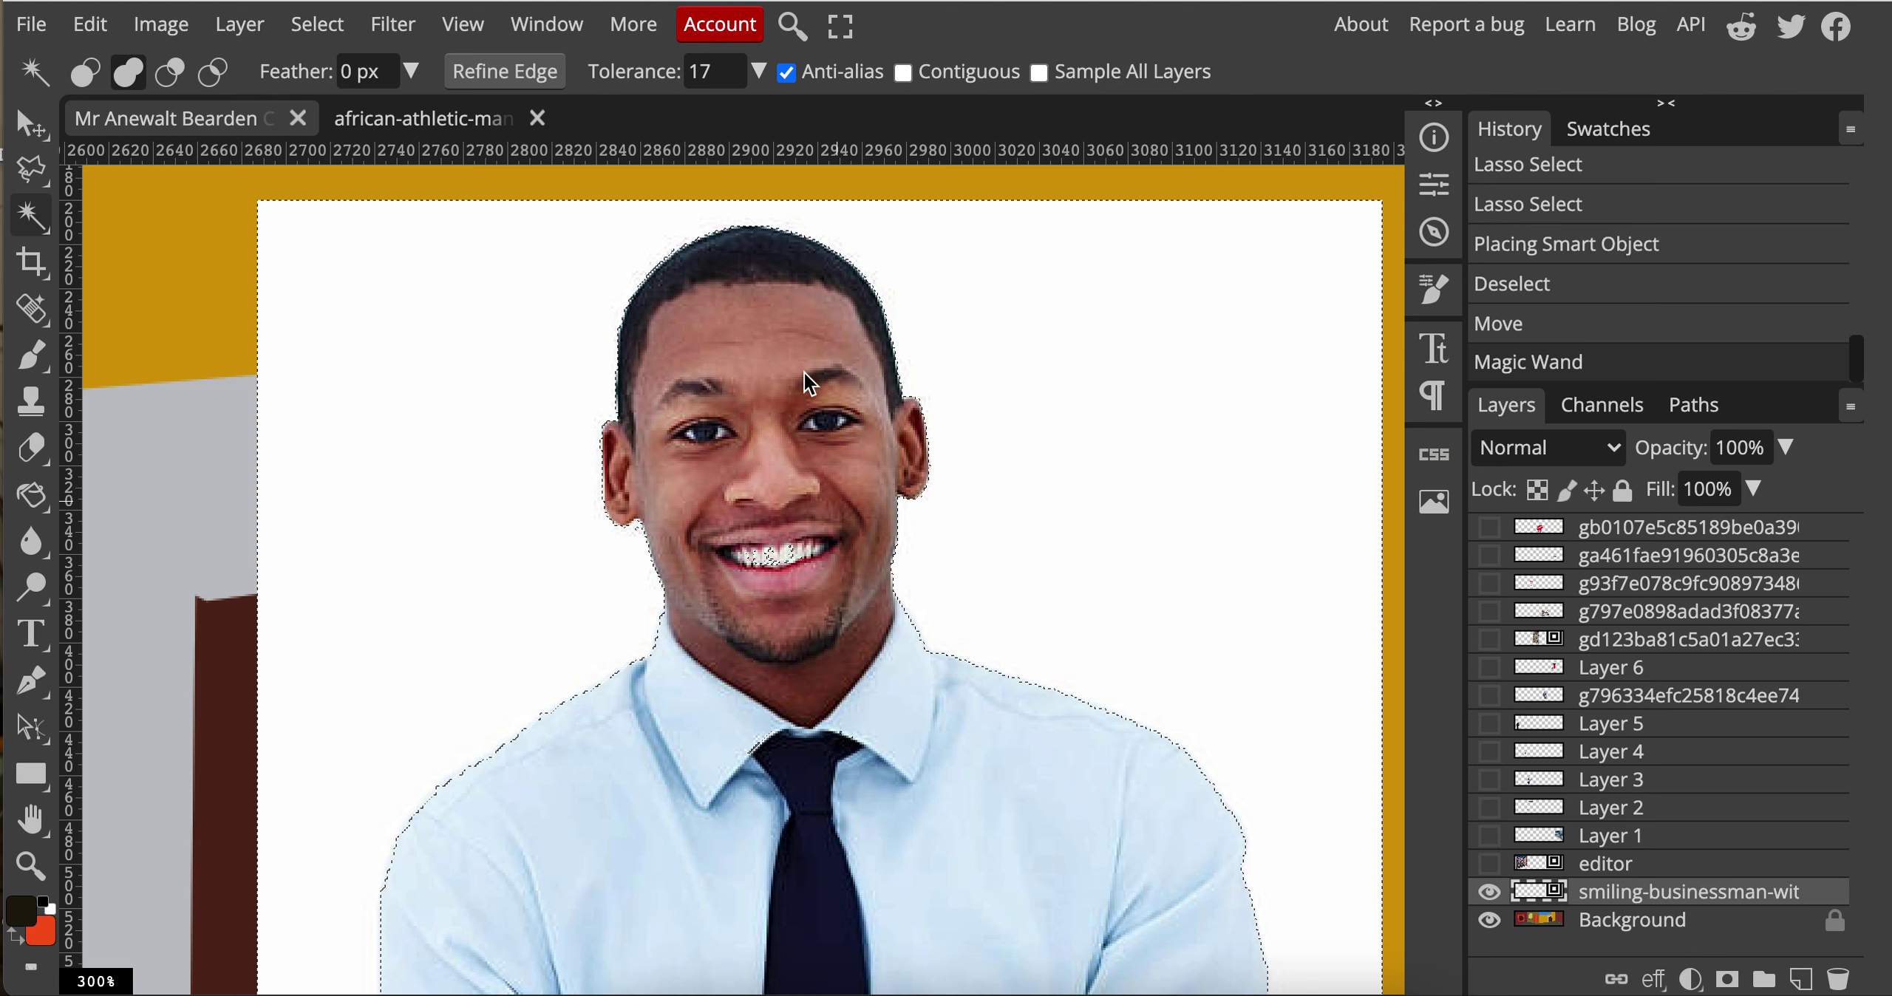
{"action": "left_click", "coordinate": [761, 71]}
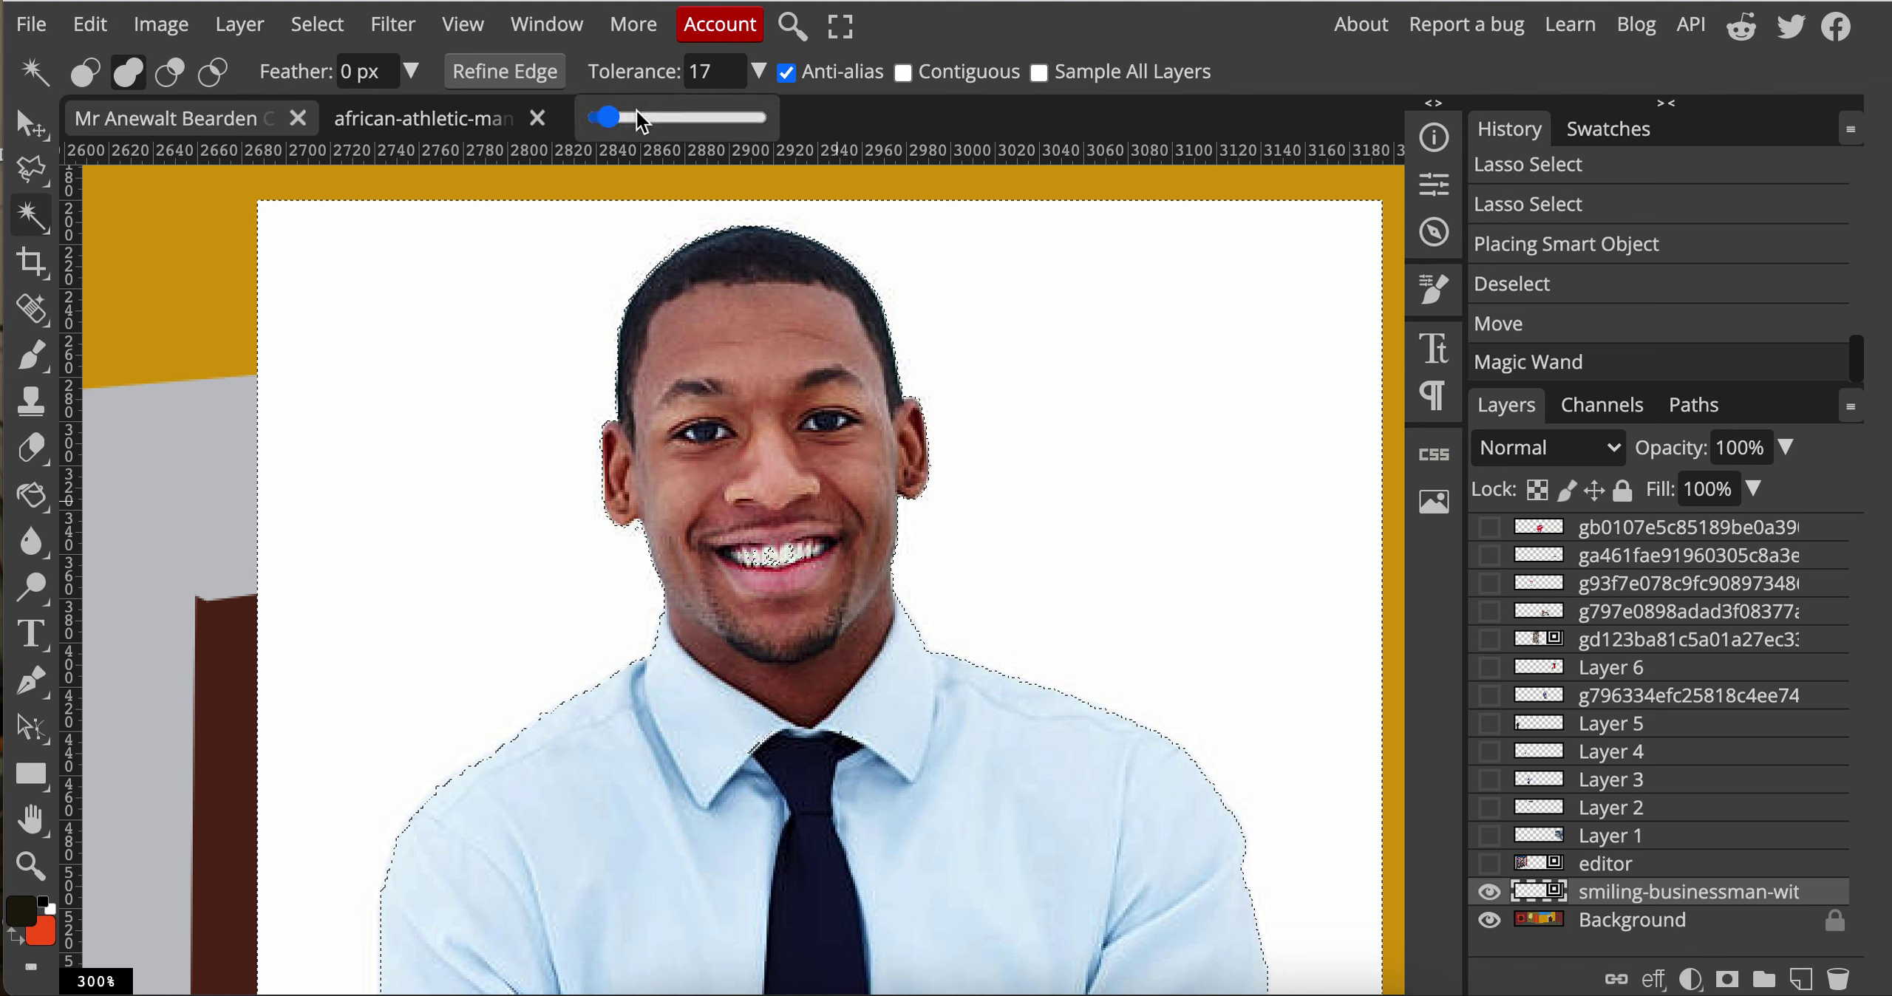
{"action": "left_click_drag", "start_coordinate": [612, 118], "coordinate": [674, 119]}
{"action": "left_click", "coordinate": [782, 350]}
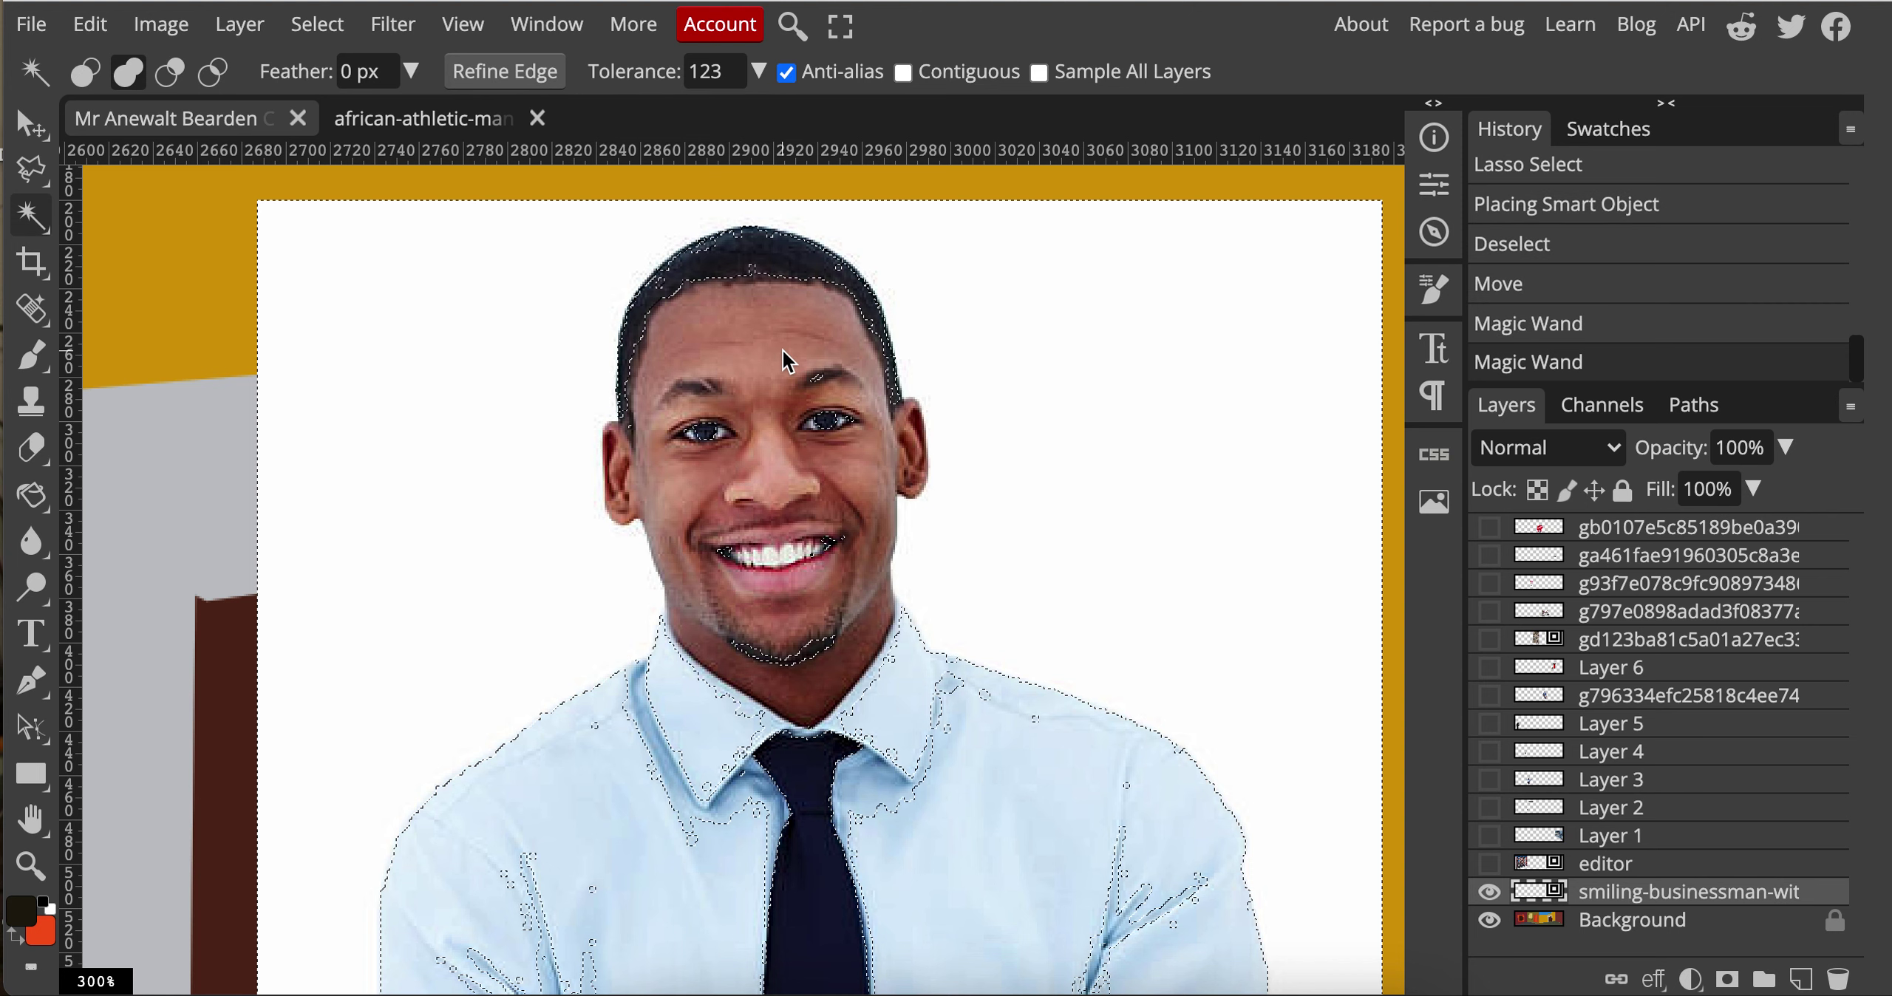
{"action": "key", "text": "ctrl+d"}
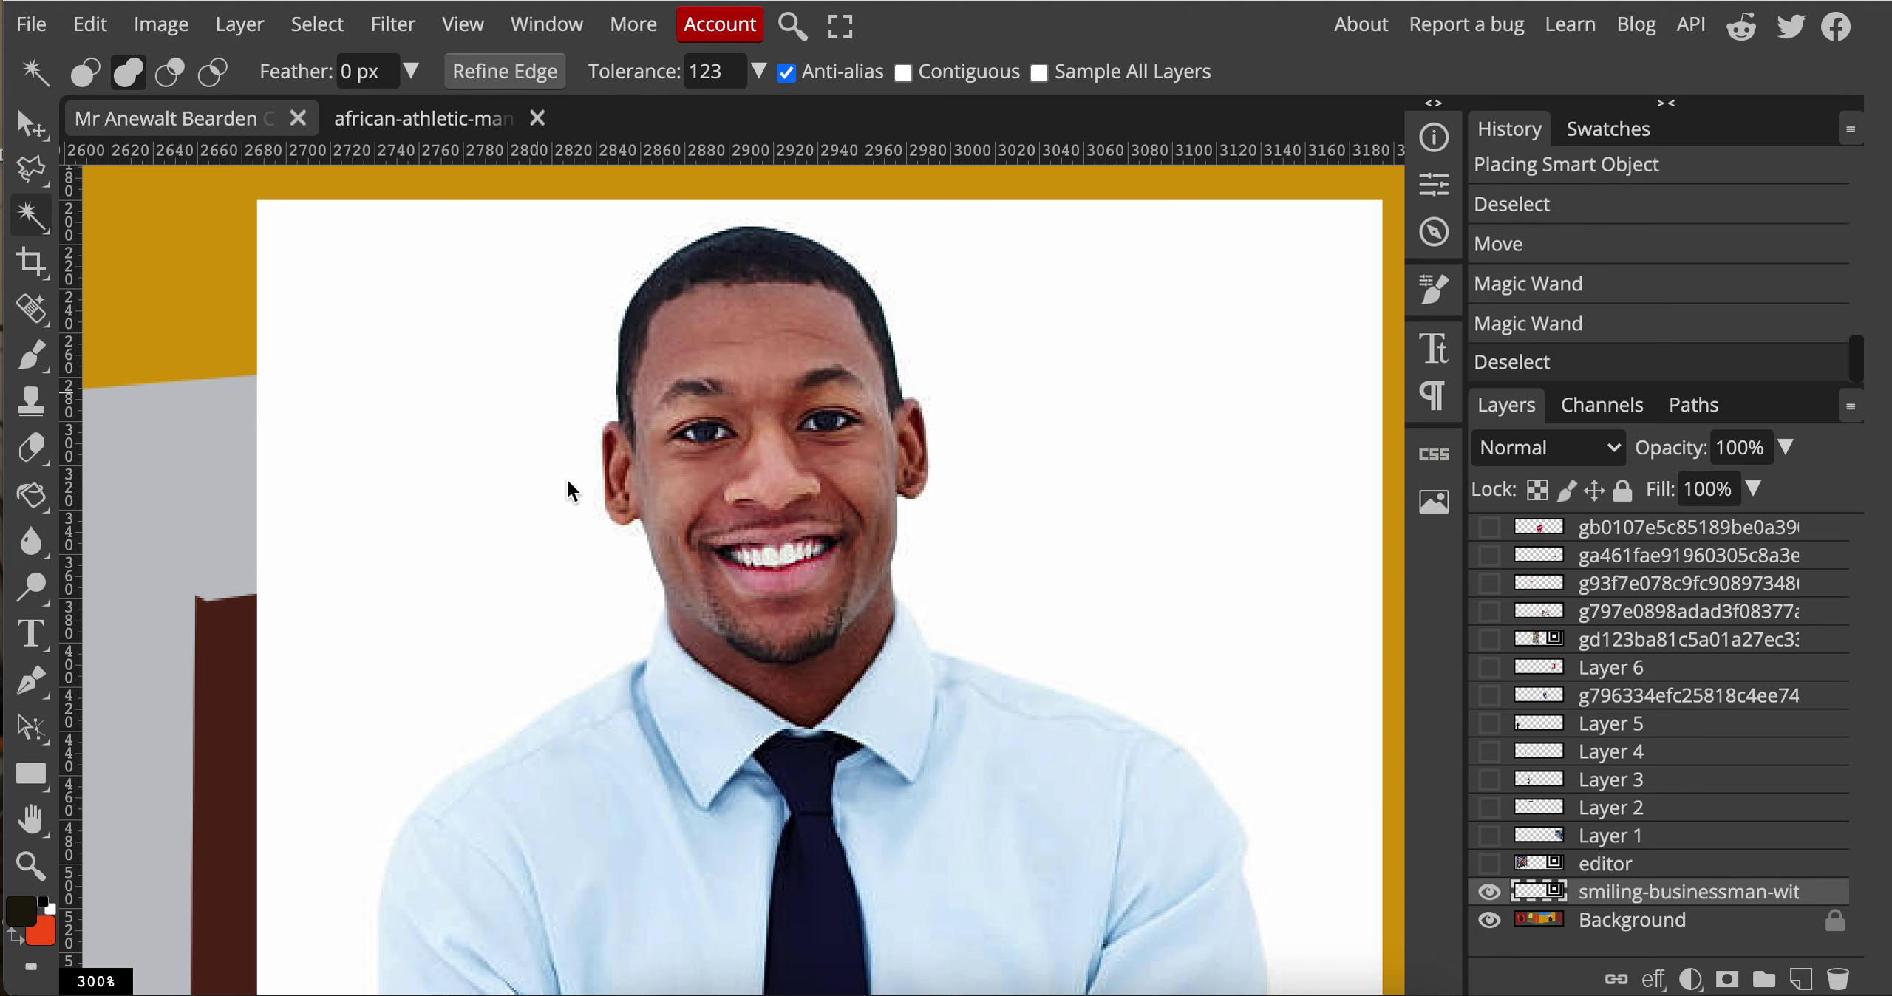
{"action": "left_click", "coordinate": [506, 474]}
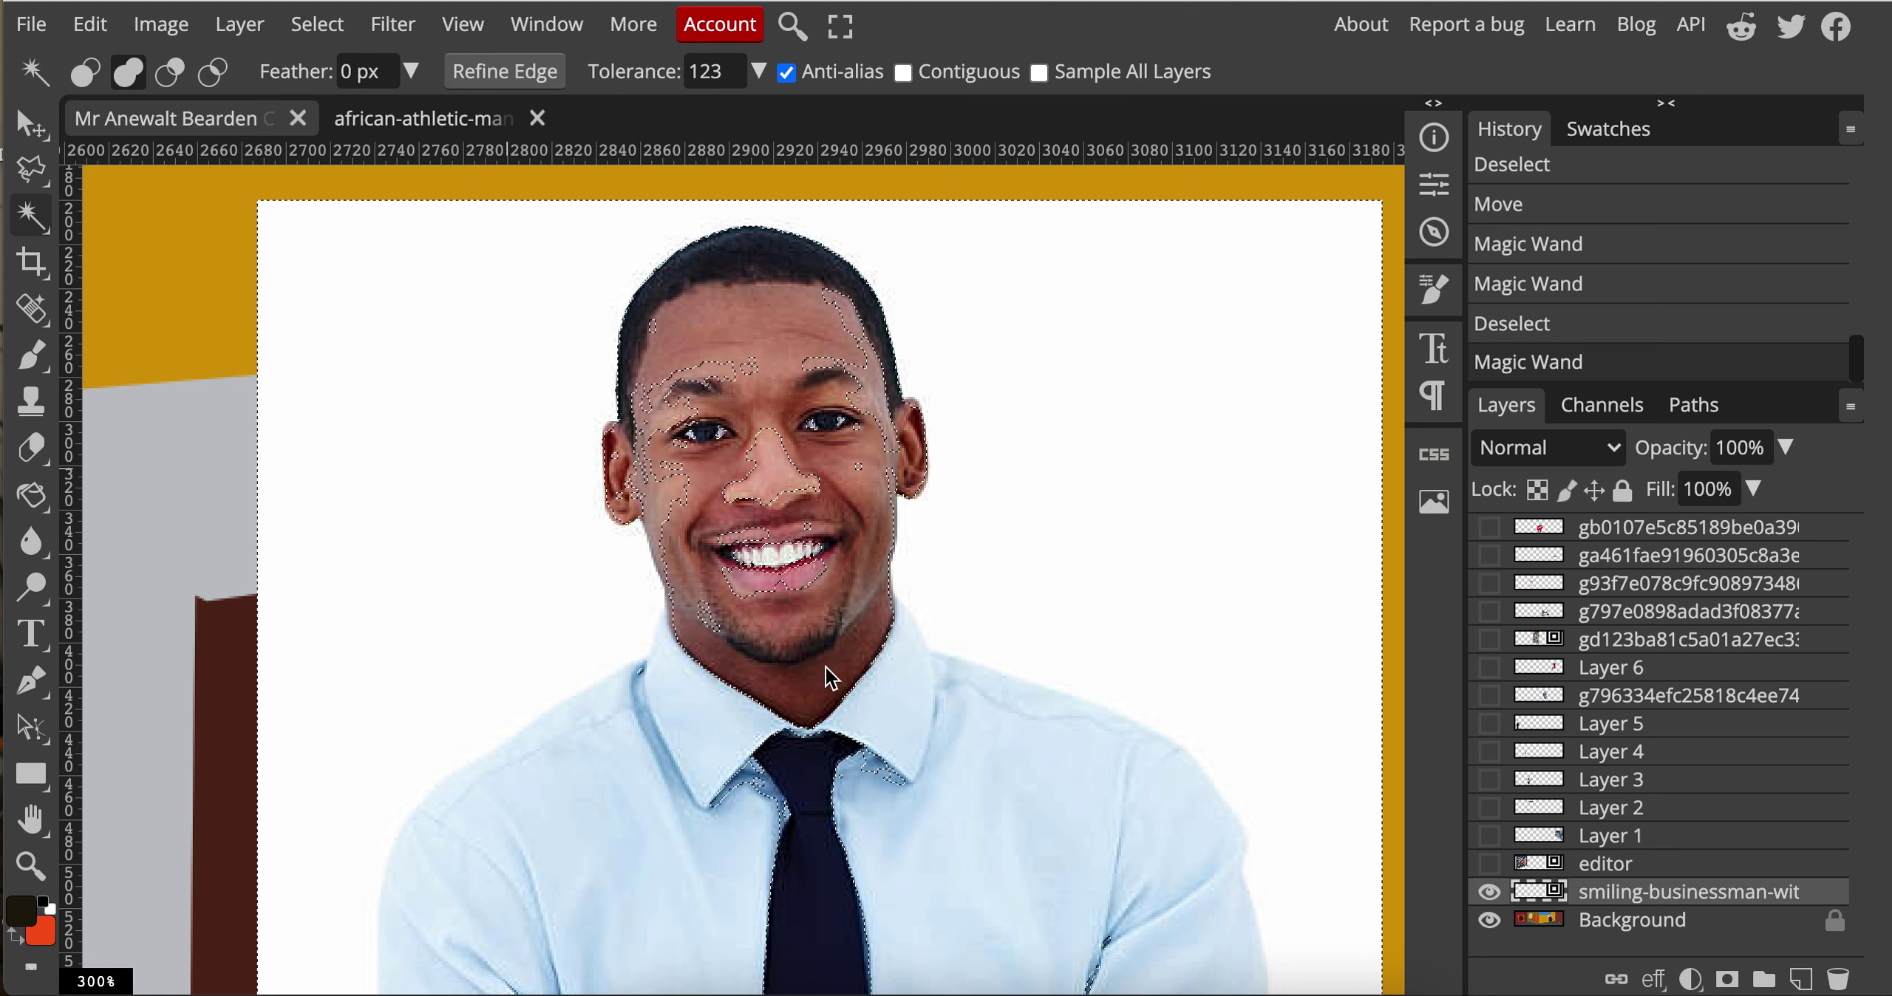
{"action": "key", "text": "ctrl+d"}
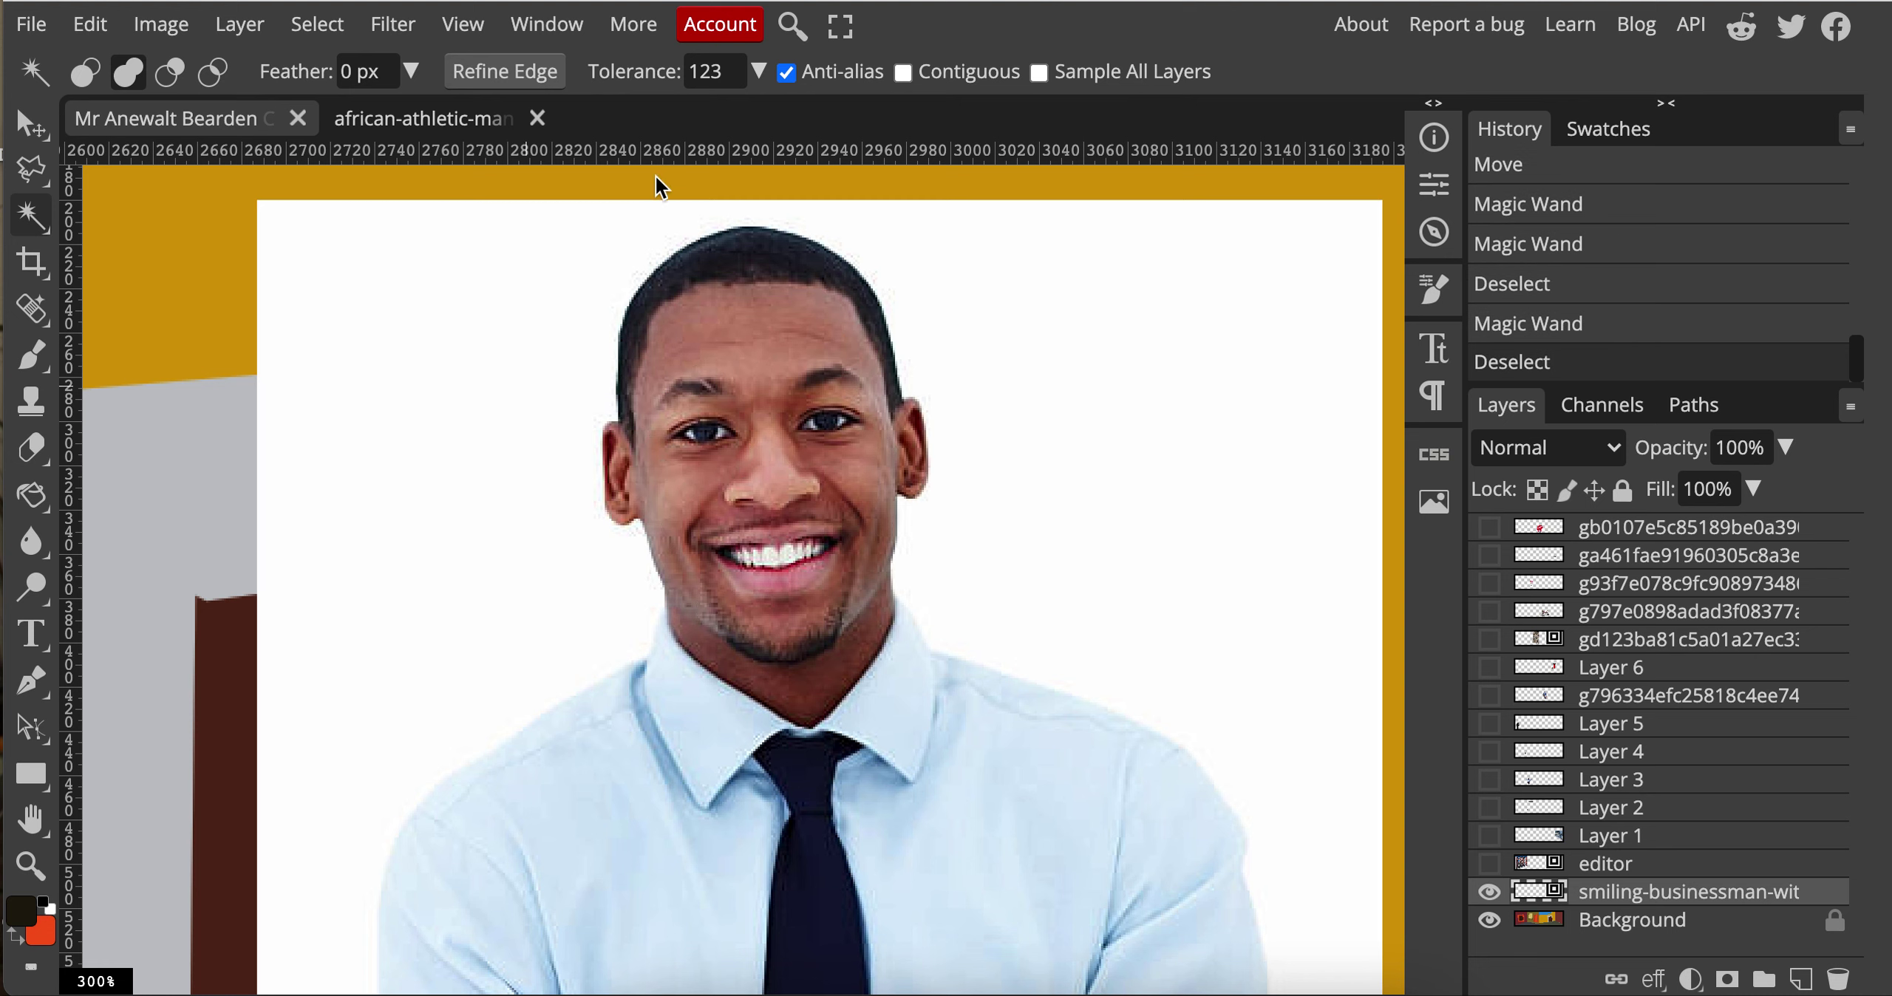
Step: Lower the Magic Wand tolerance to 7 and select the white background around the businessman
{"action": "left_click", "coordinate": [757, 71]}
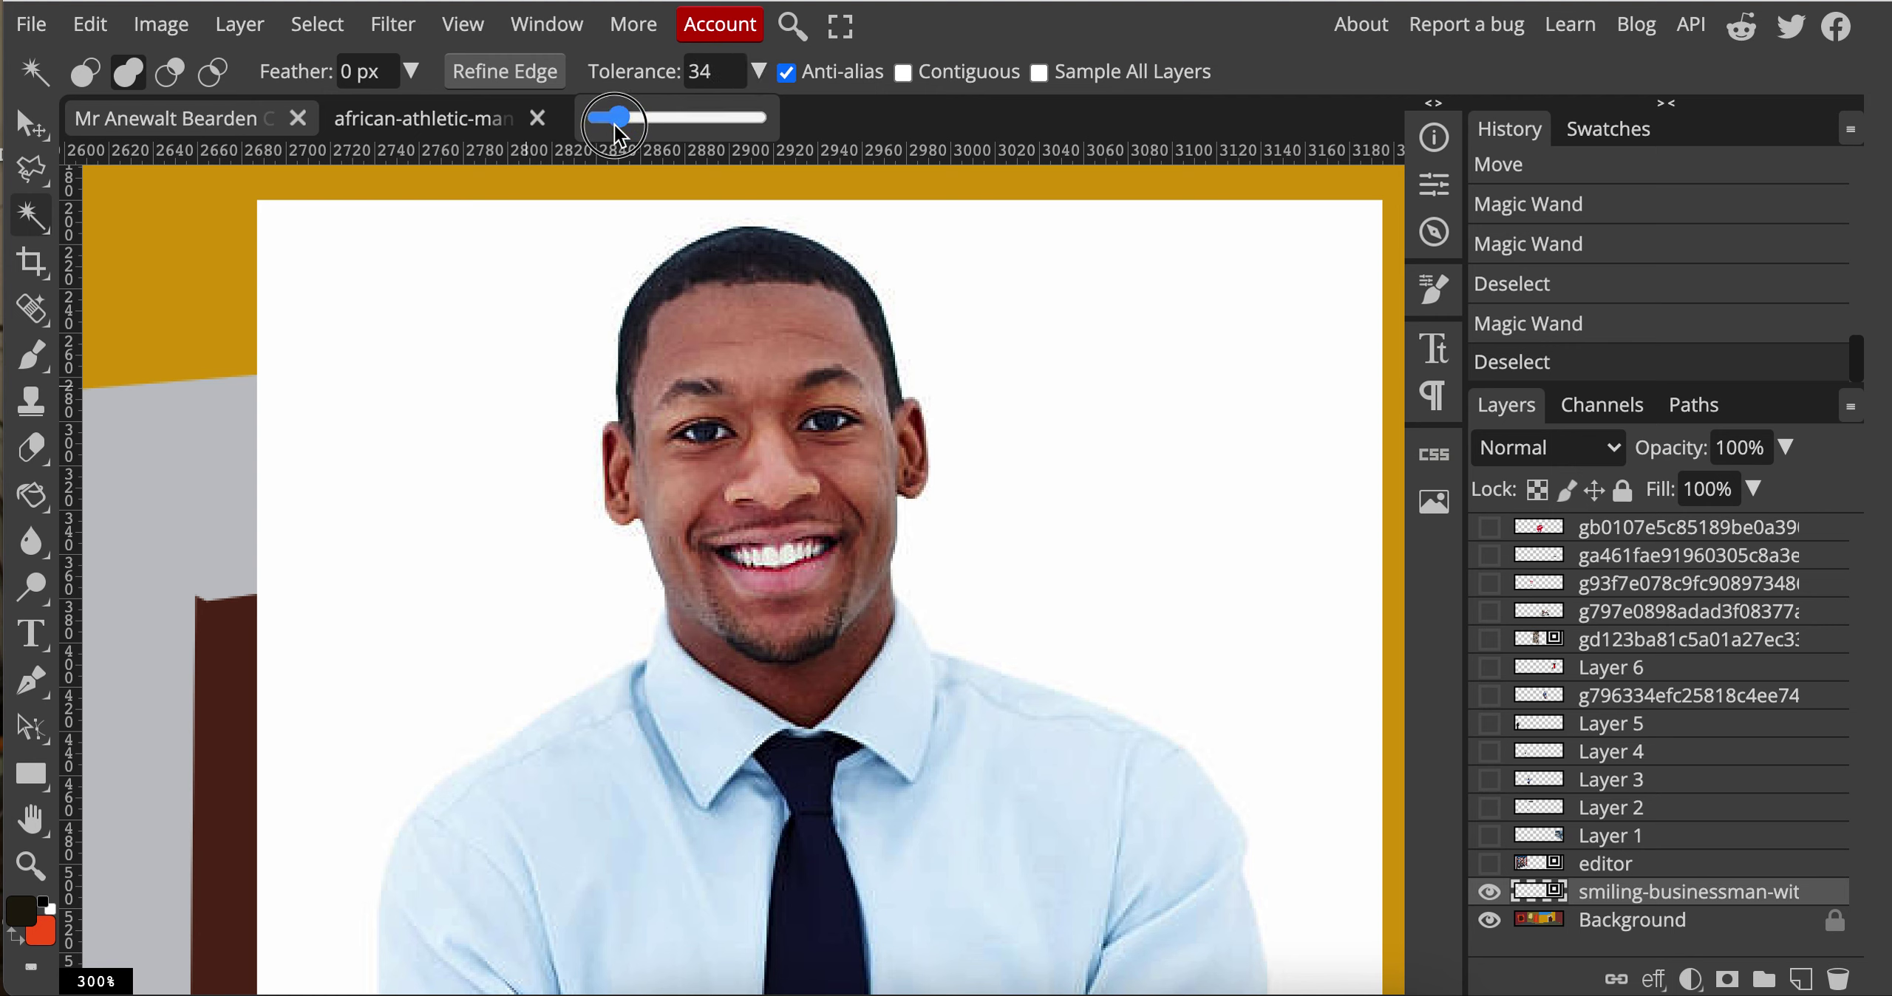
{"action": "left_click_drag", "start_coordinate": [615, 124], "coordinate": [609, 125]}
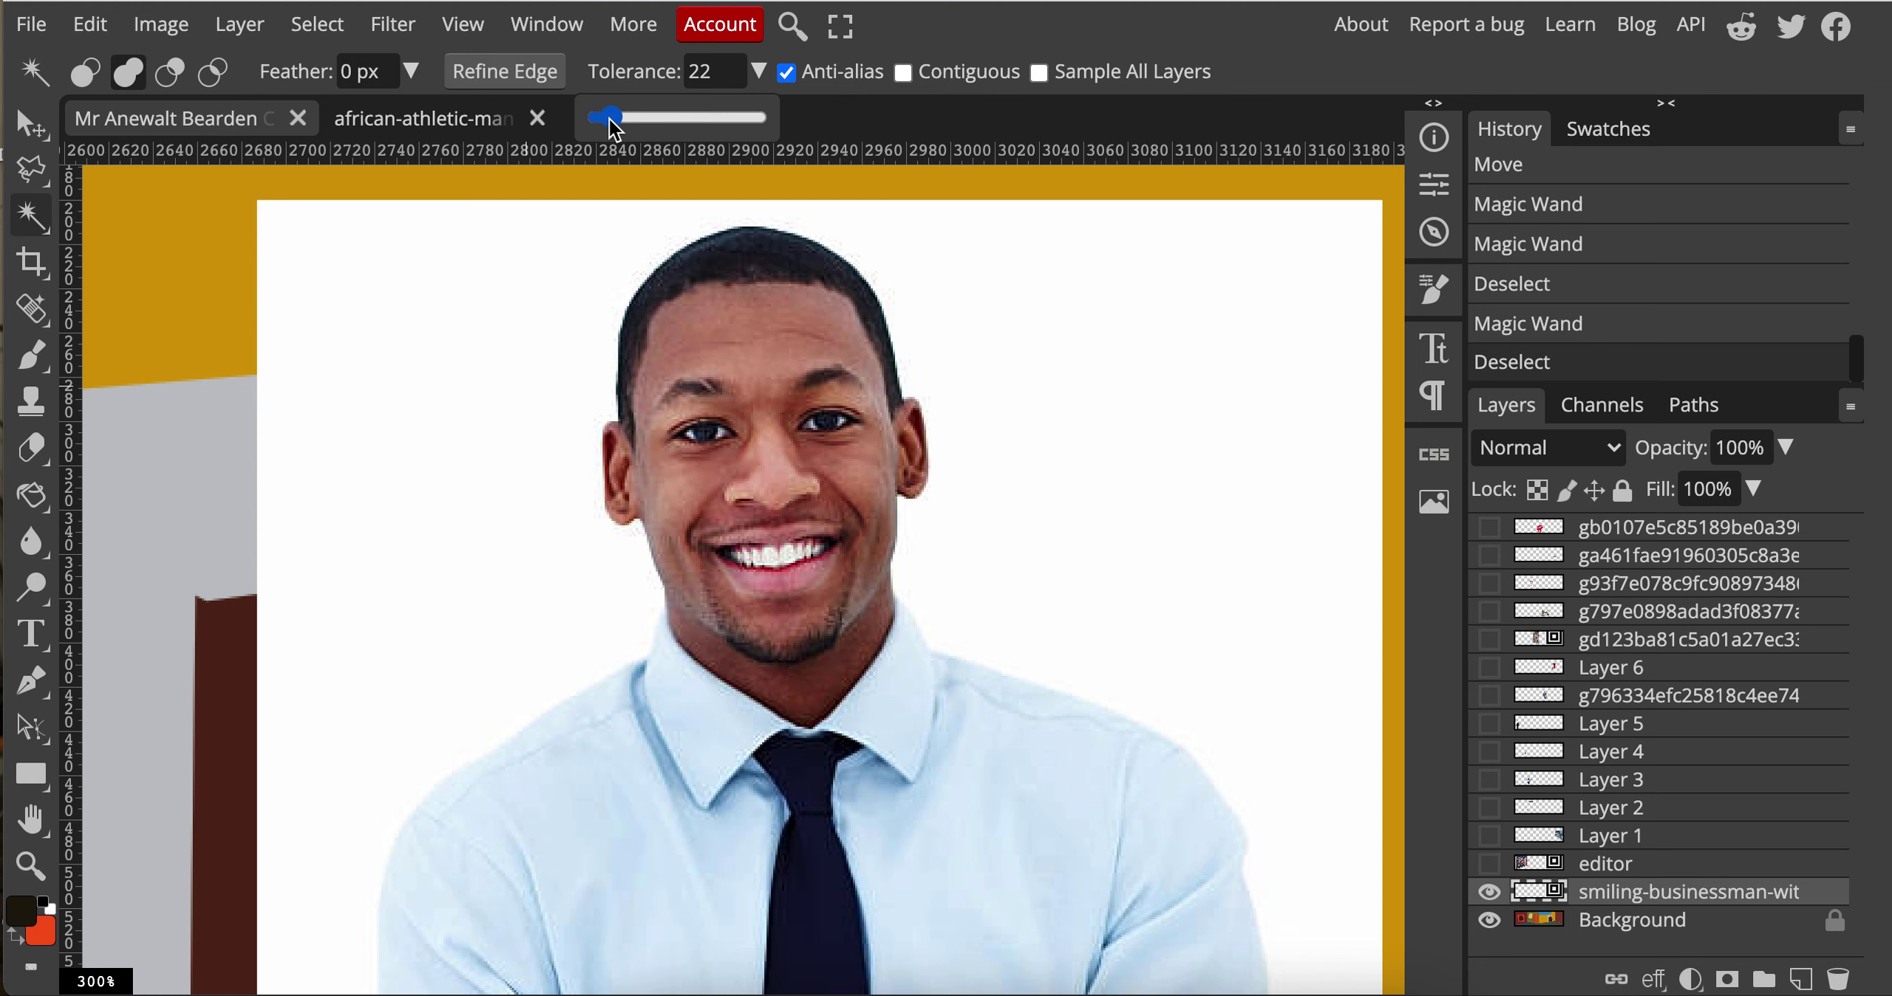
{"action": "left_click_drag", "start_coordinate": [609, 122], "coordinate": [602, 118]}
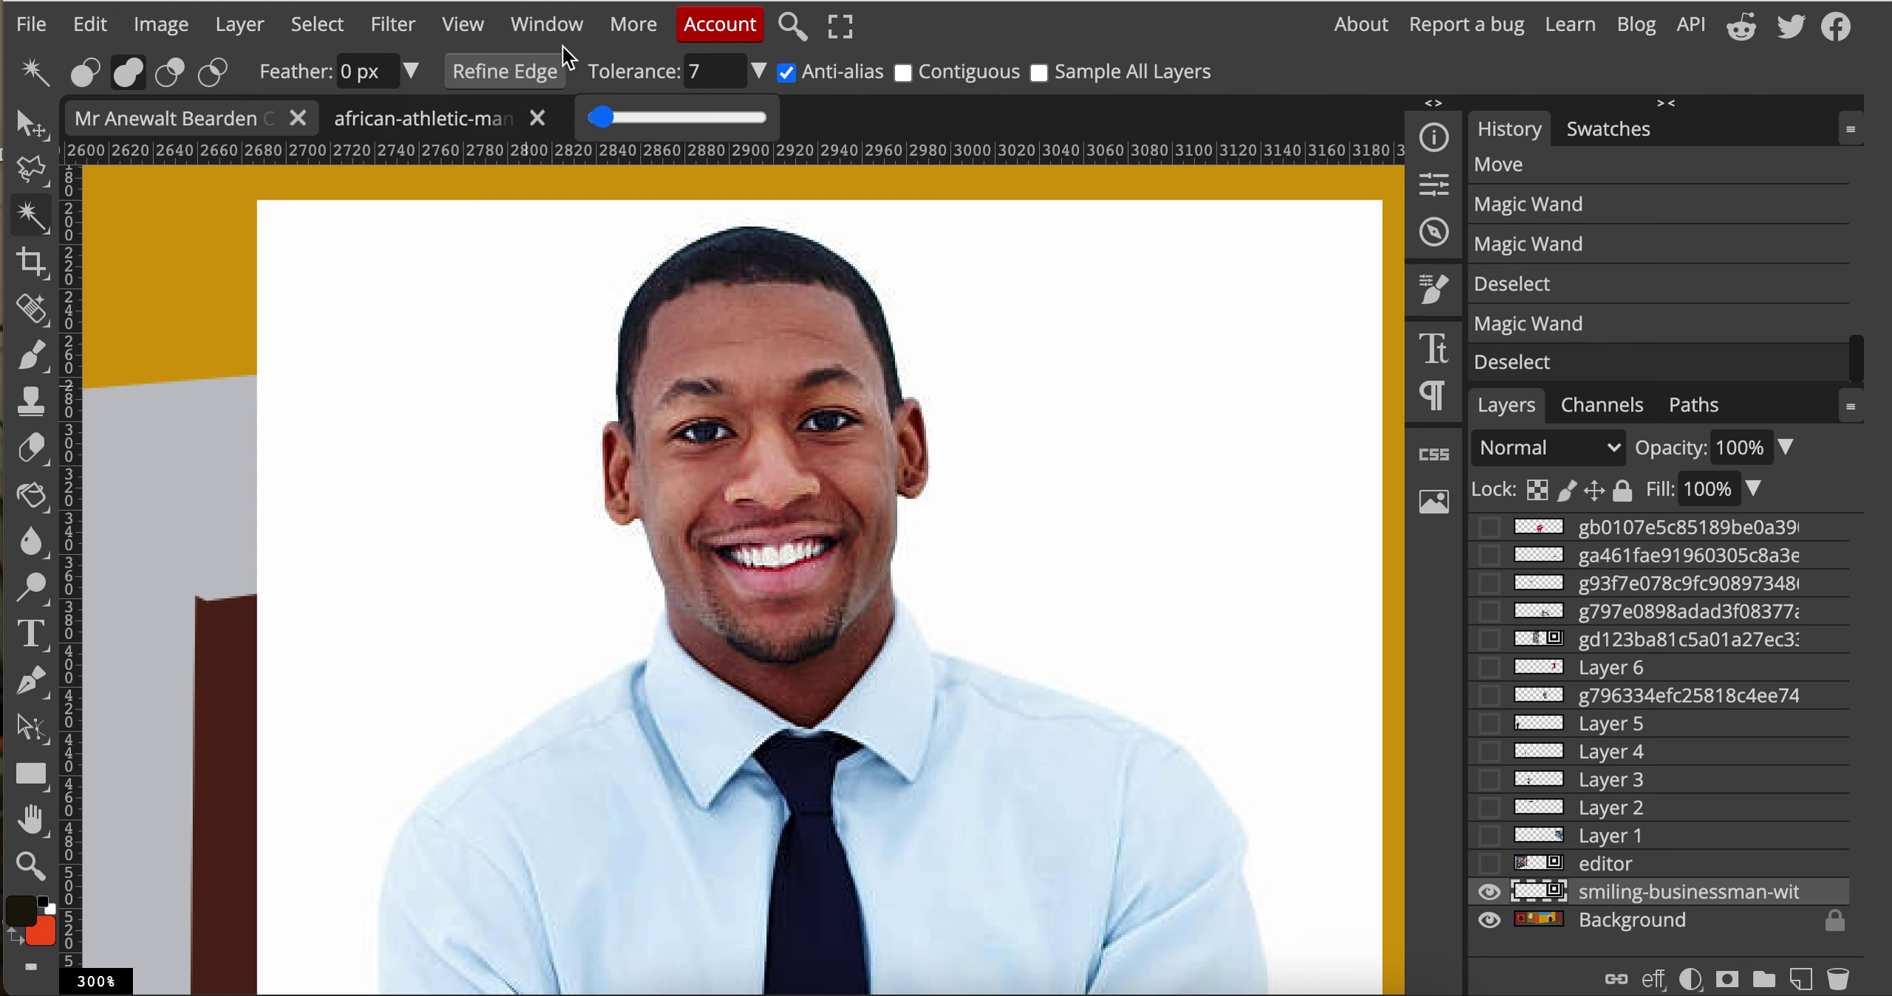
{"action": "left_click", "coordinate": [532, 470]}
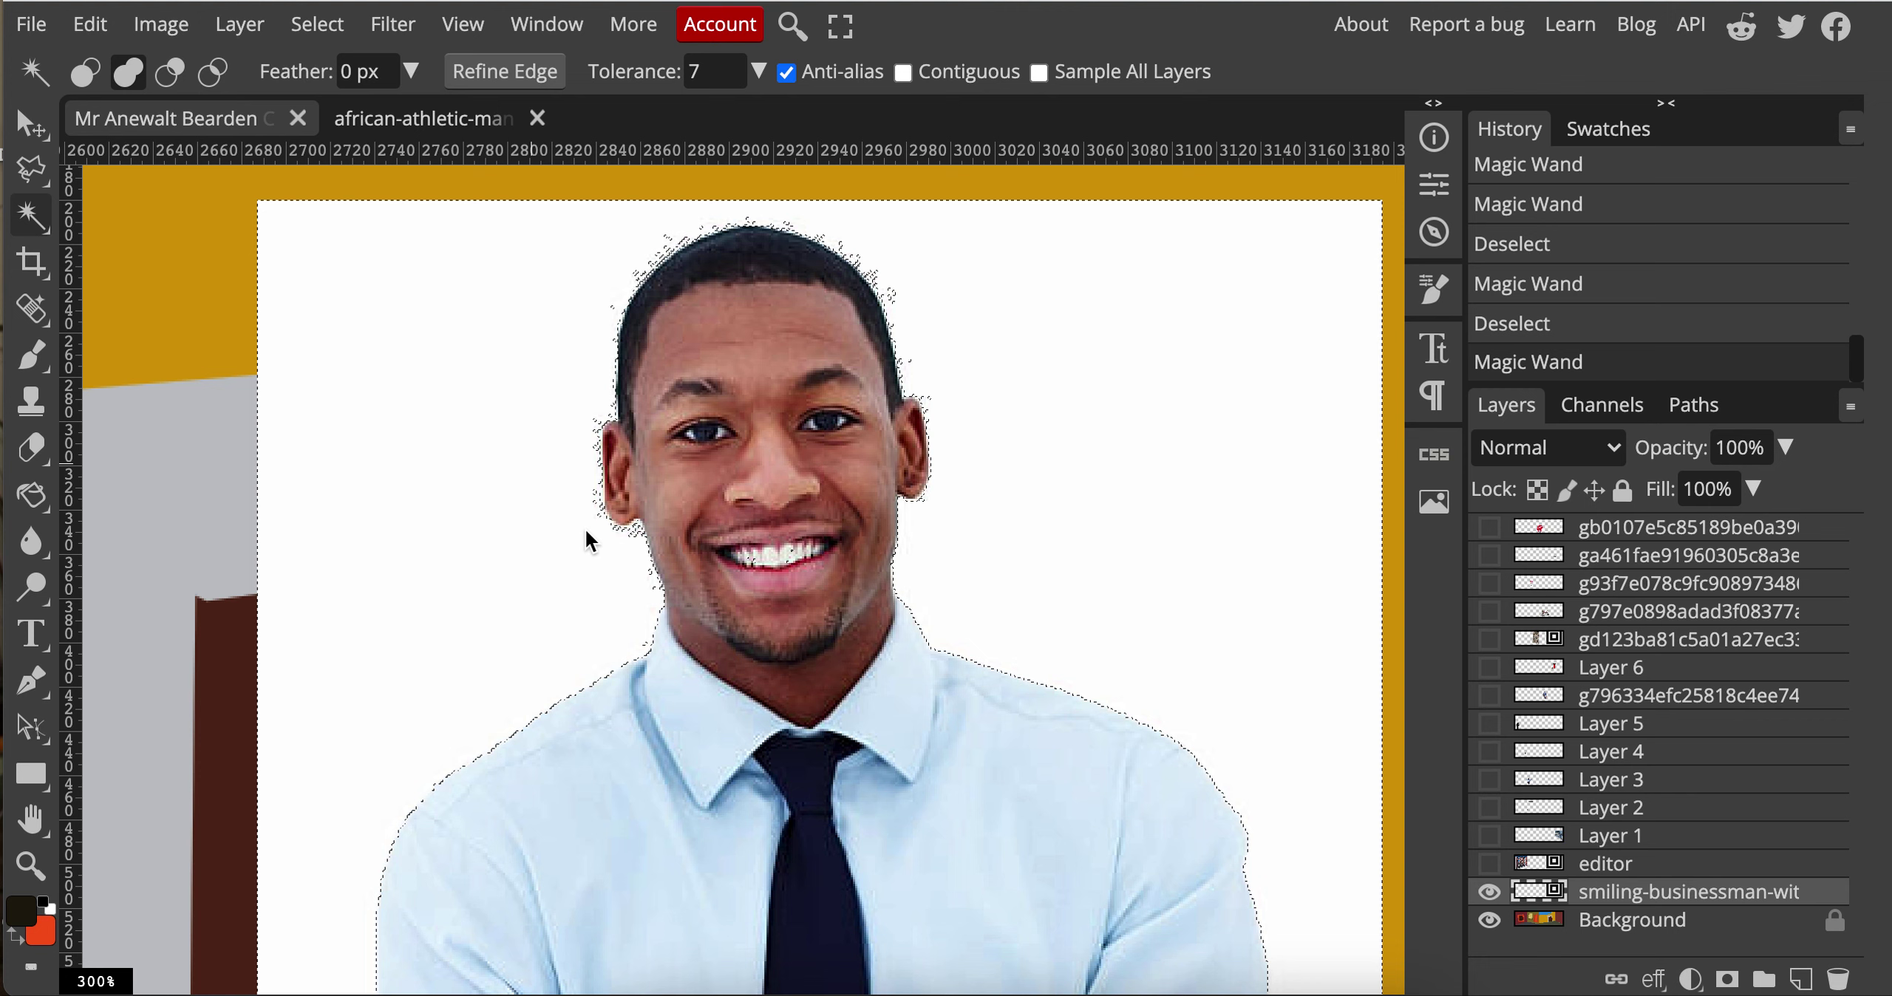
Step: Set the Magic Wand tolerance to 15 and reselect the white background beside the businessman's head
{"action": "left_click", "coordinate": [713, 71]}
{"action": "left_click", "coordinate": [762, 73]}
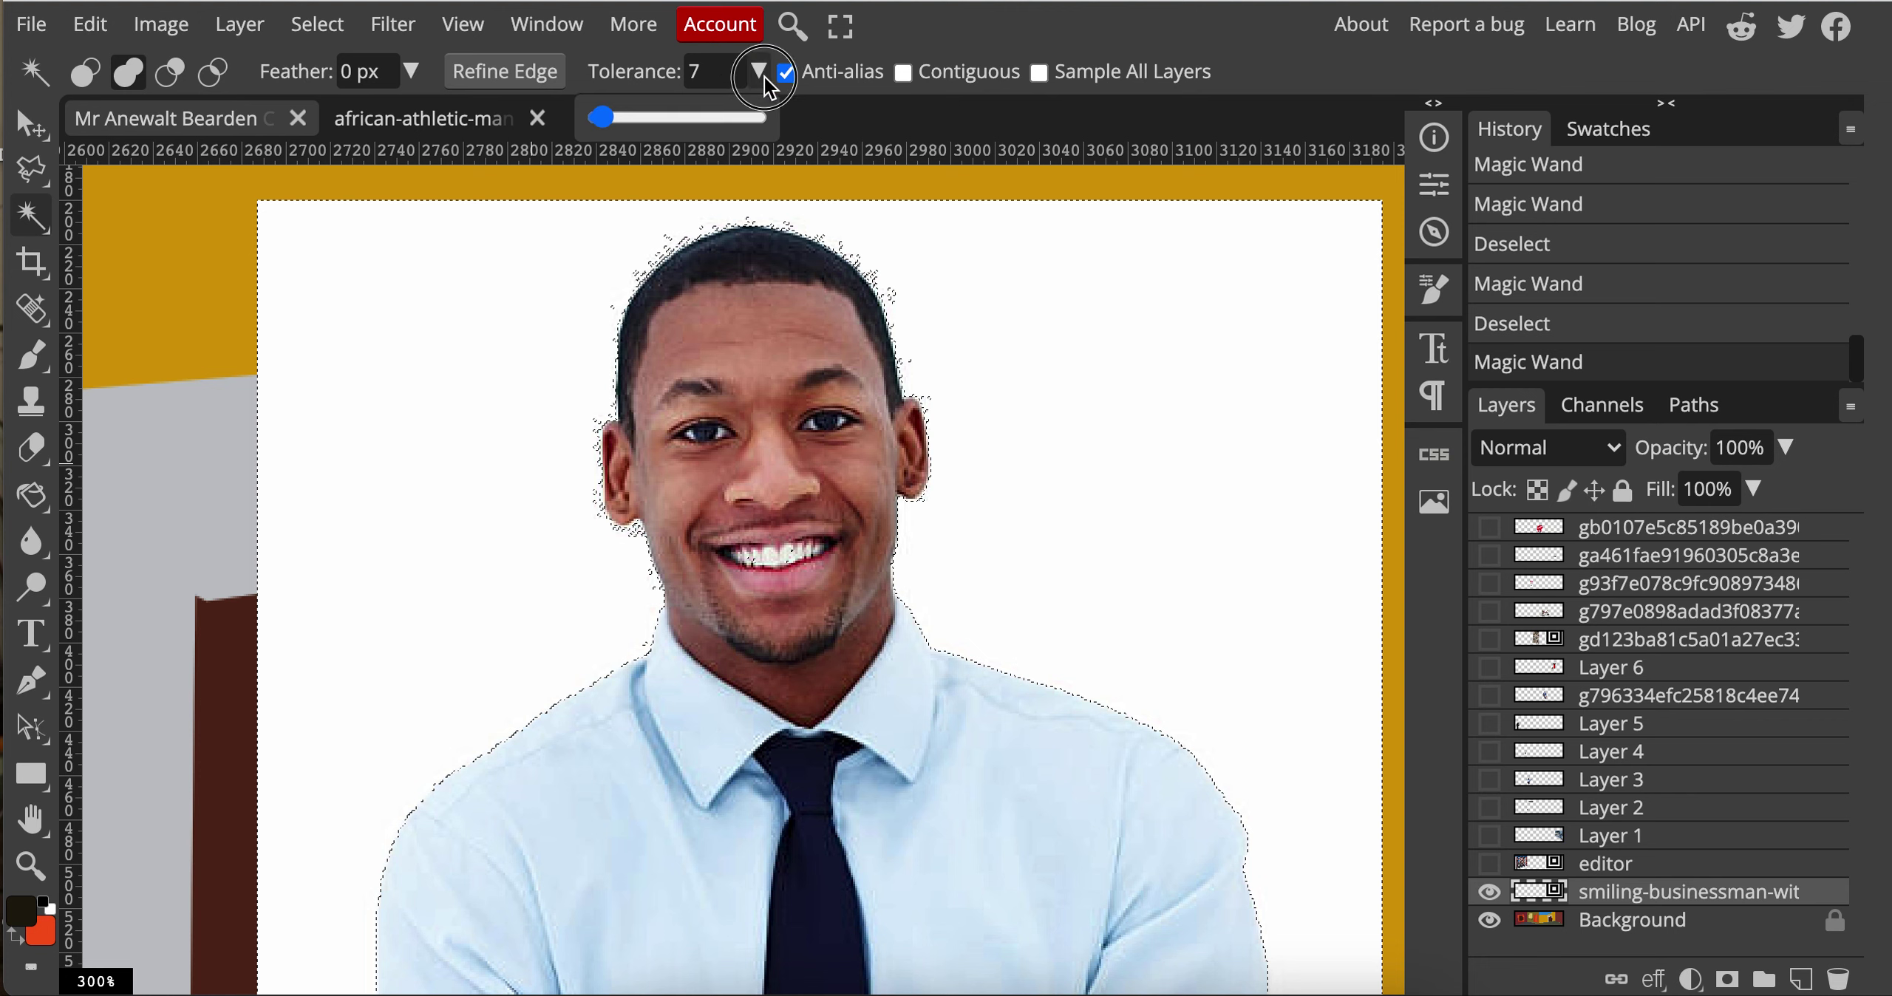
{"action": "left_click_drag", "start_coordinate": [607, 121], "coordinate": [606, 121]}
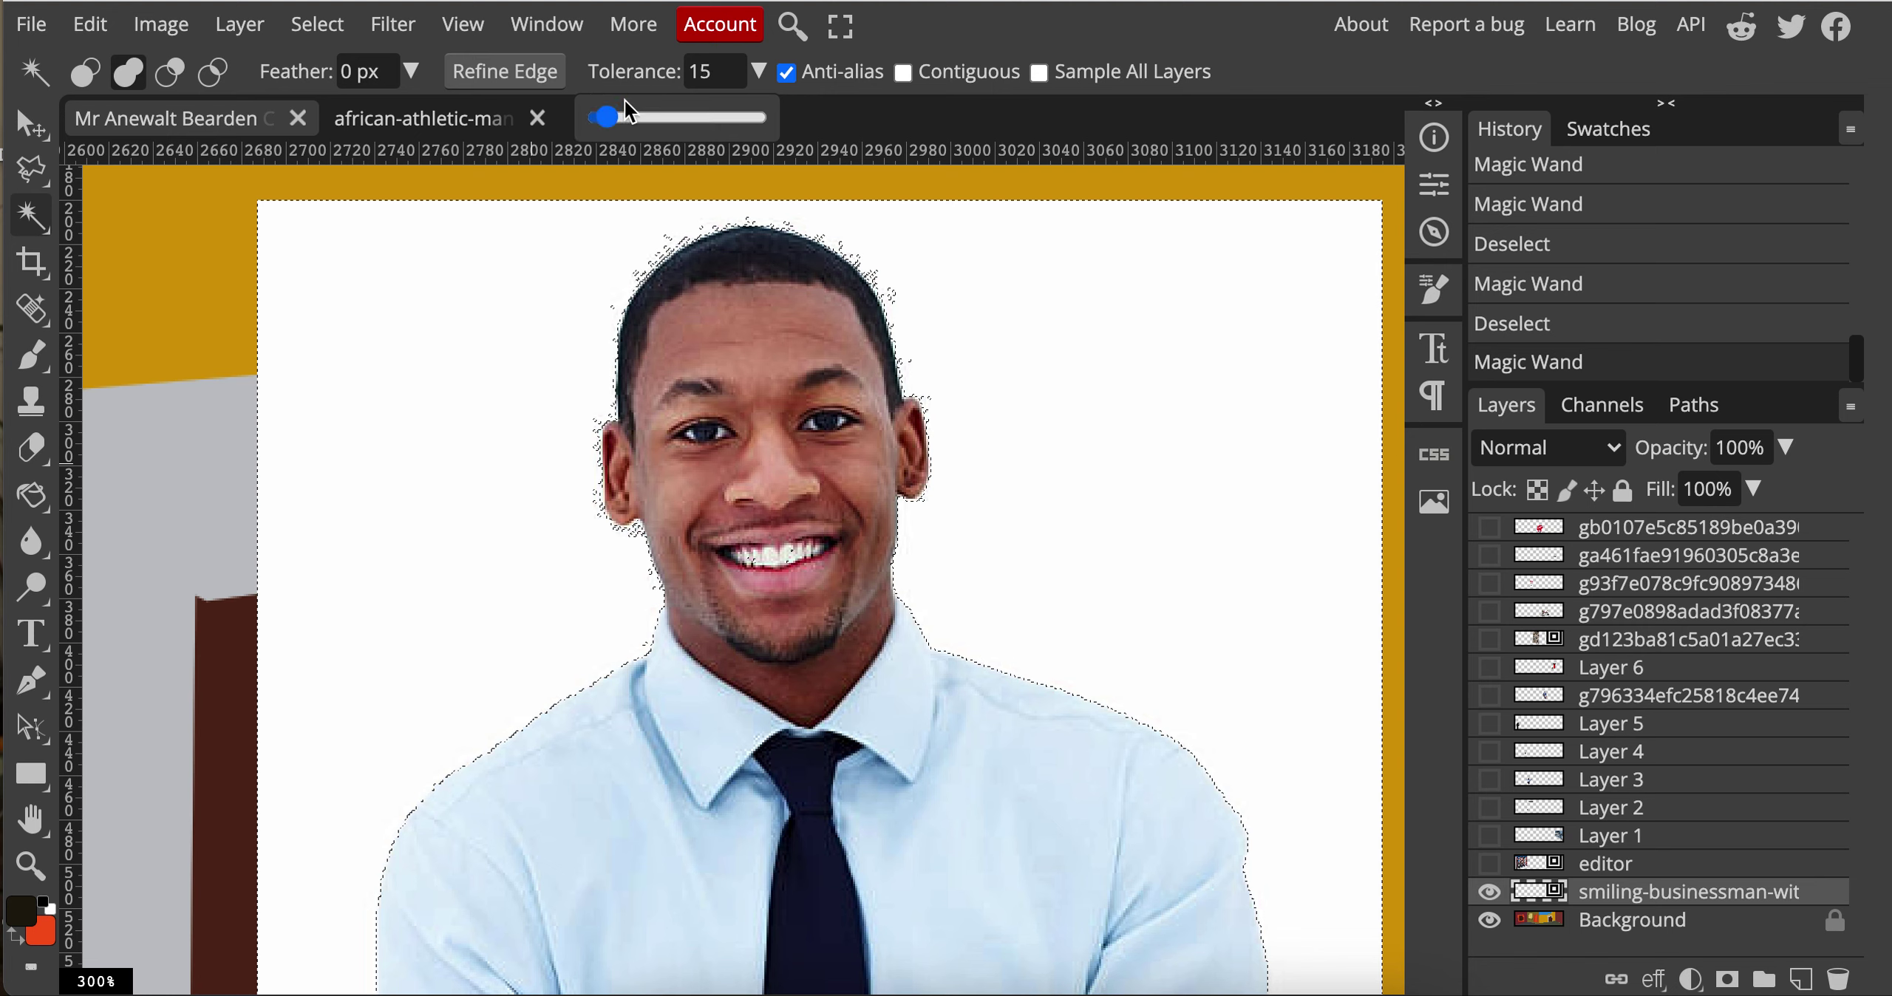
{"action": "left_click", "coordinate": [439, 303]}
{"action": "left_click", "coordinate": [454, 330]}
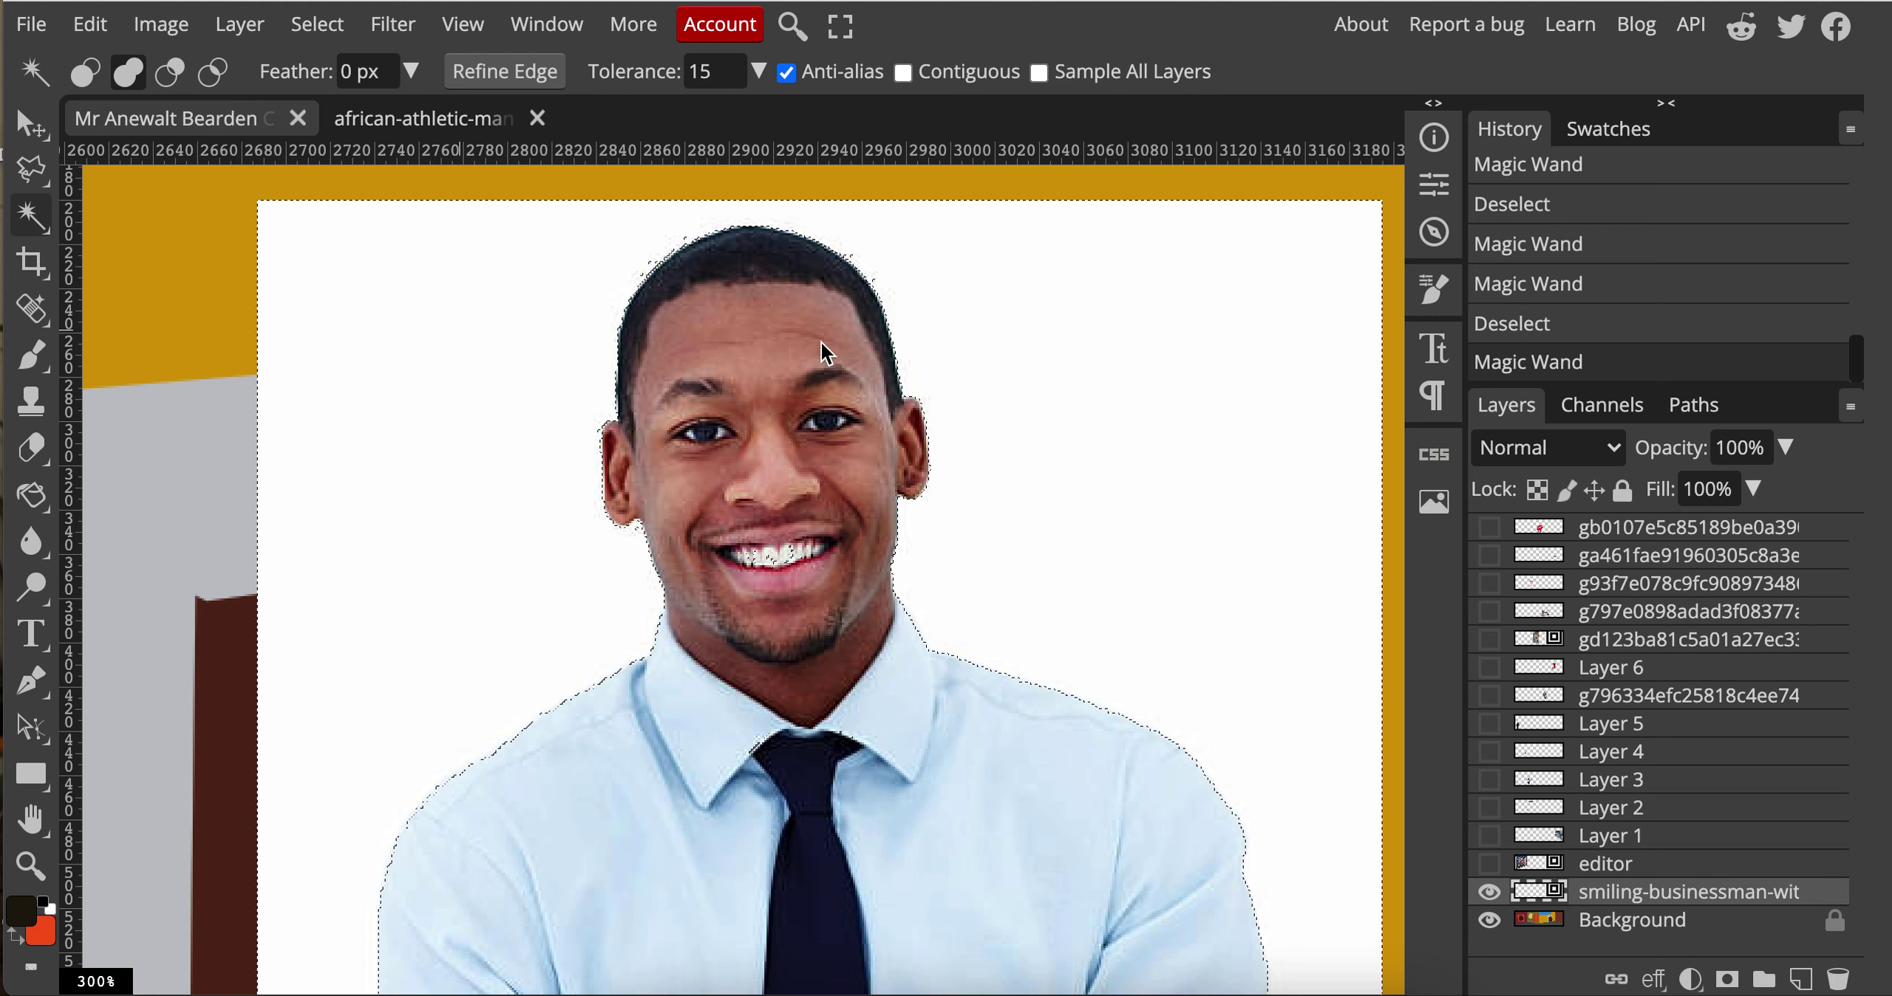
Step: Turn on Contiguous for the Magic Wand, test it on the businessman's crossed forearm, and clear the selection
{"action": "left_click", "coordinate": [903, 72]}
{"action": "scroll", "coordinate": [993, 804], "scroll_direction": "down", "scroll_amount": 6}
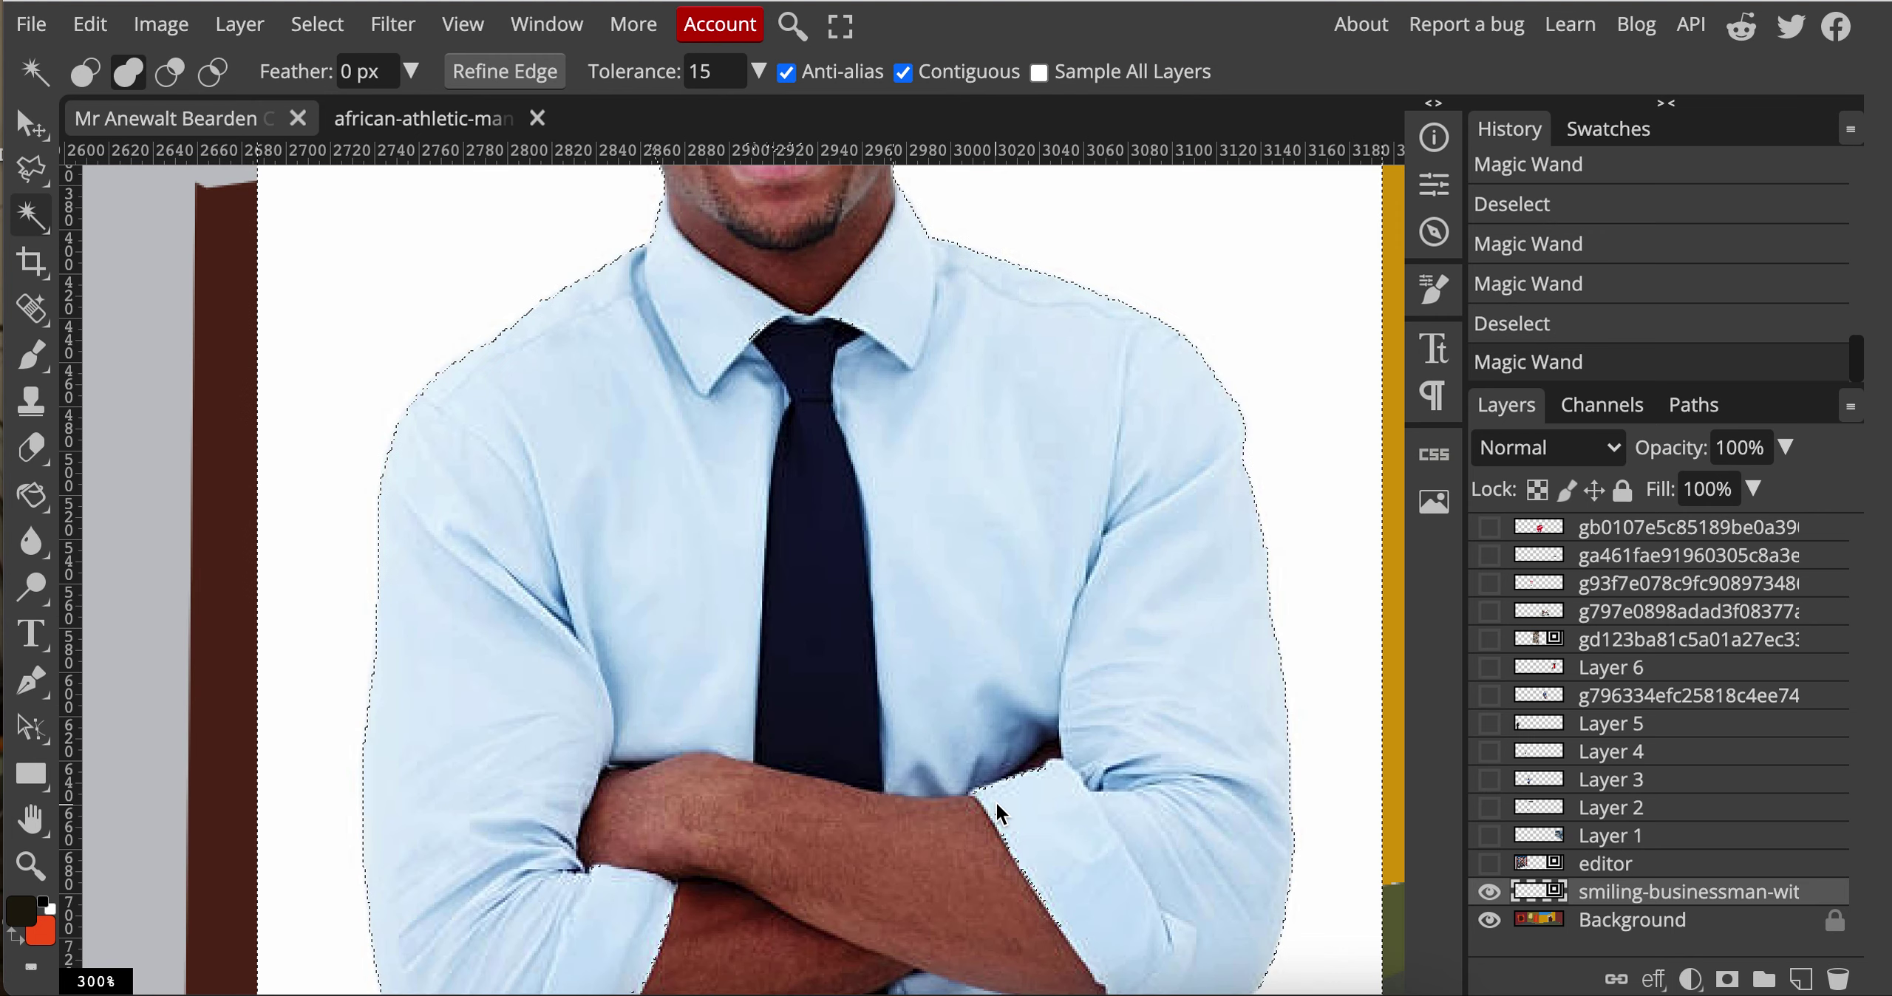
{"action": "scroll", "coordinate": [992, 801], "scroll_direction": "down", "scroll_amount": 2}
{"action": "left_click", "coordinate": [852, 777]}
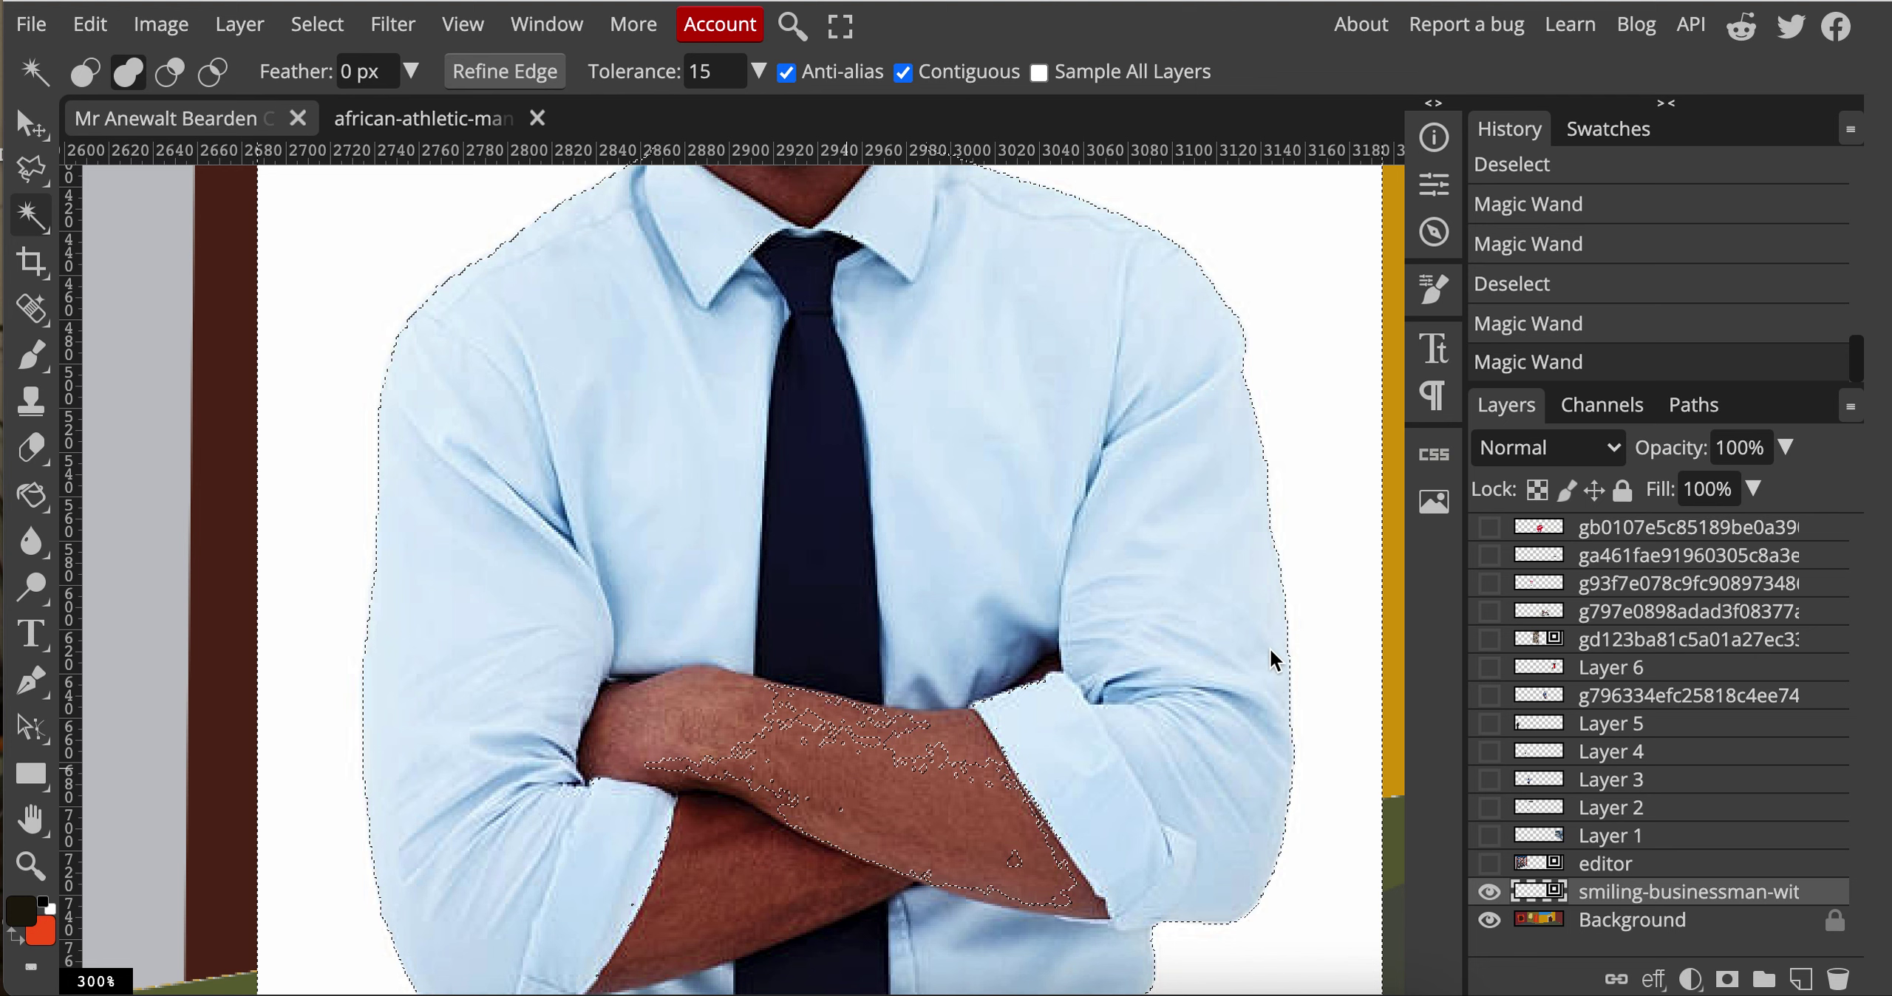
{"action": "key", "text": "ctrl+d"}
Step: Select only the connected white background around the businessman, clearing the first attempt and sampling it again
{"action": "scroll", "coordinate": [929, 688], "scroll_direction": "up", "scroll_amount": 10}
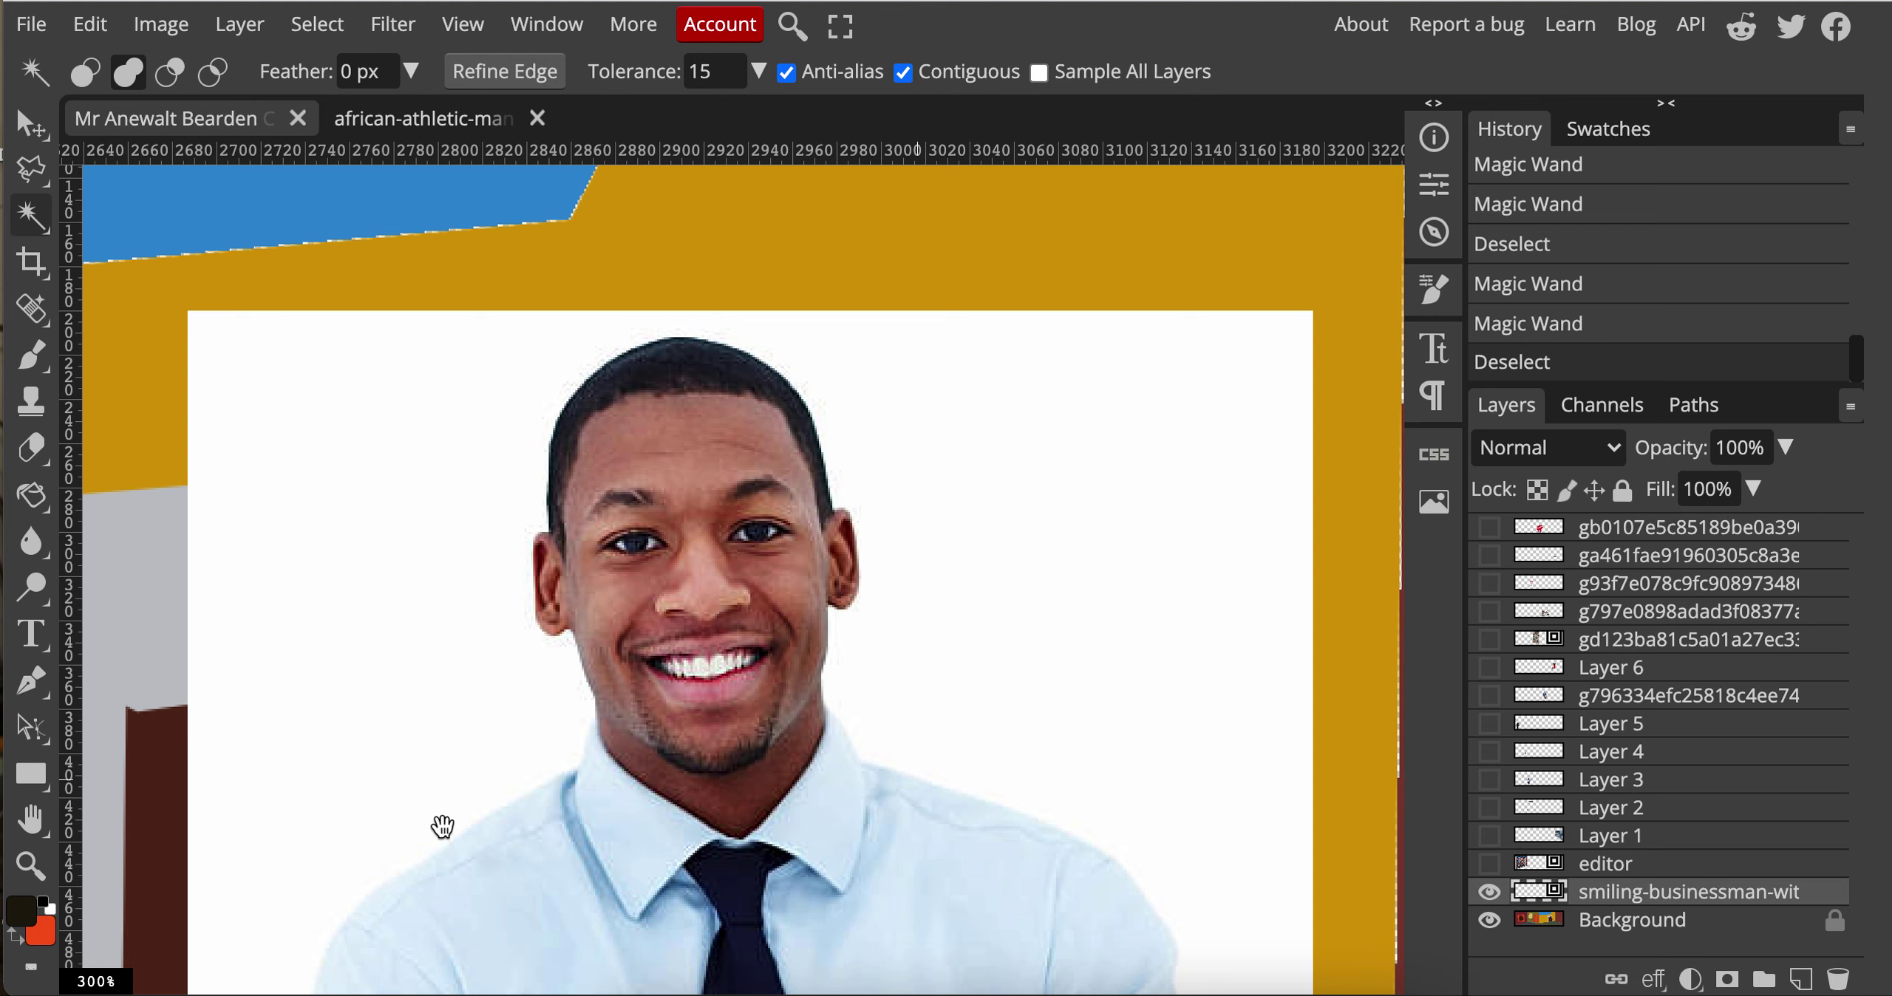
{"action": "left_click_drag", "start_coordinate": [442, 825], "coordinate": [446, 659]}
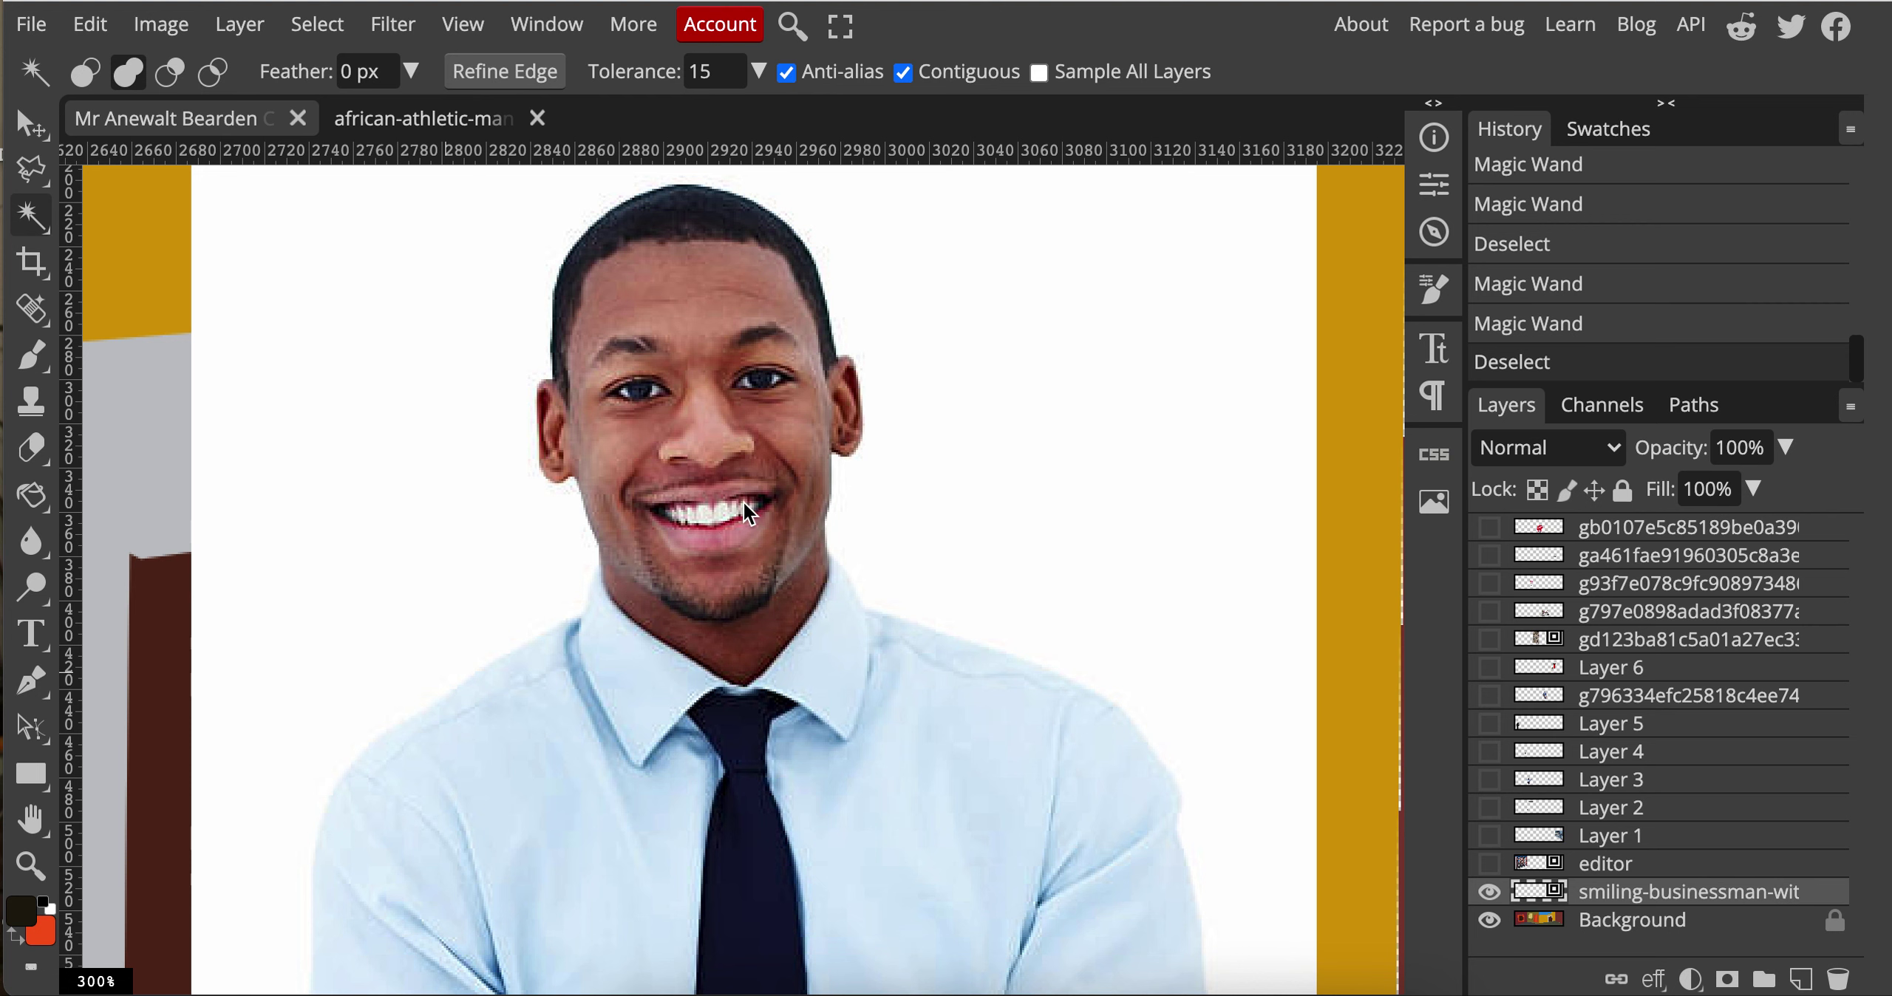
{"action": "left_click", "coordinate": [1100, 547]}
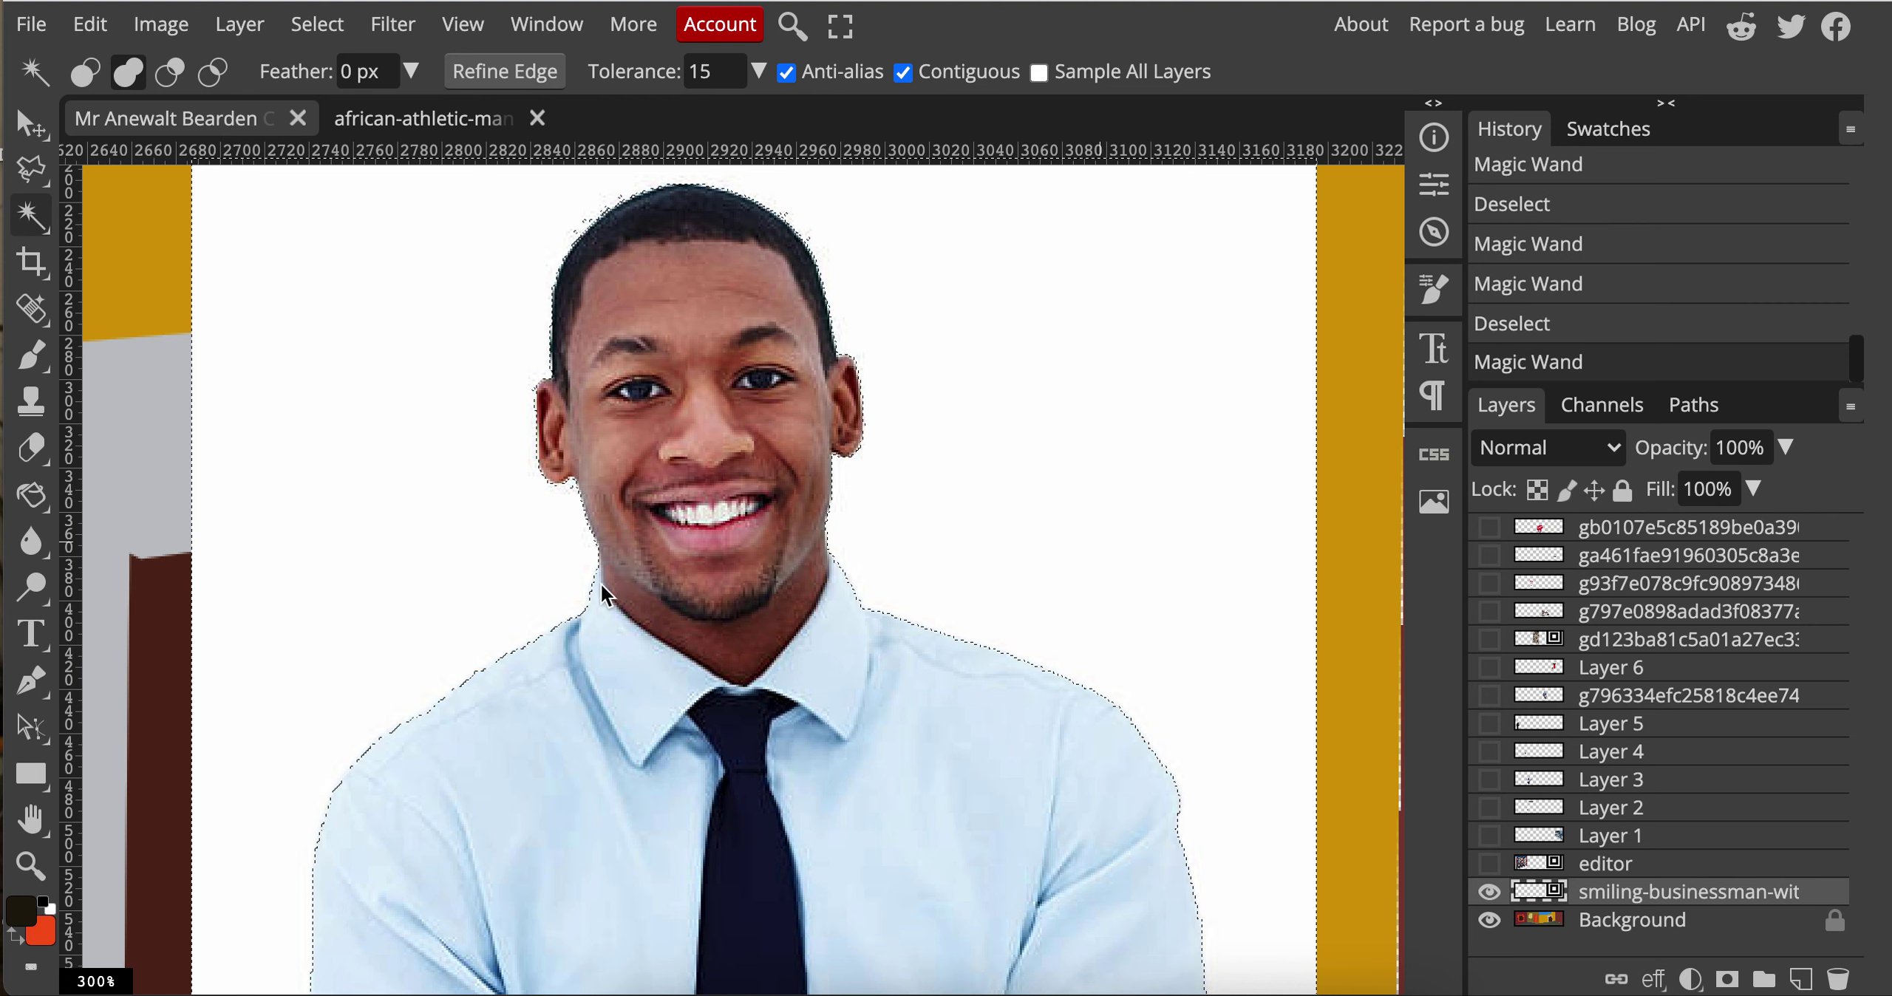
{"action": "left_click", "coordinate": [929, 428]}
{"action": "key", "text": "ctrl+d"}
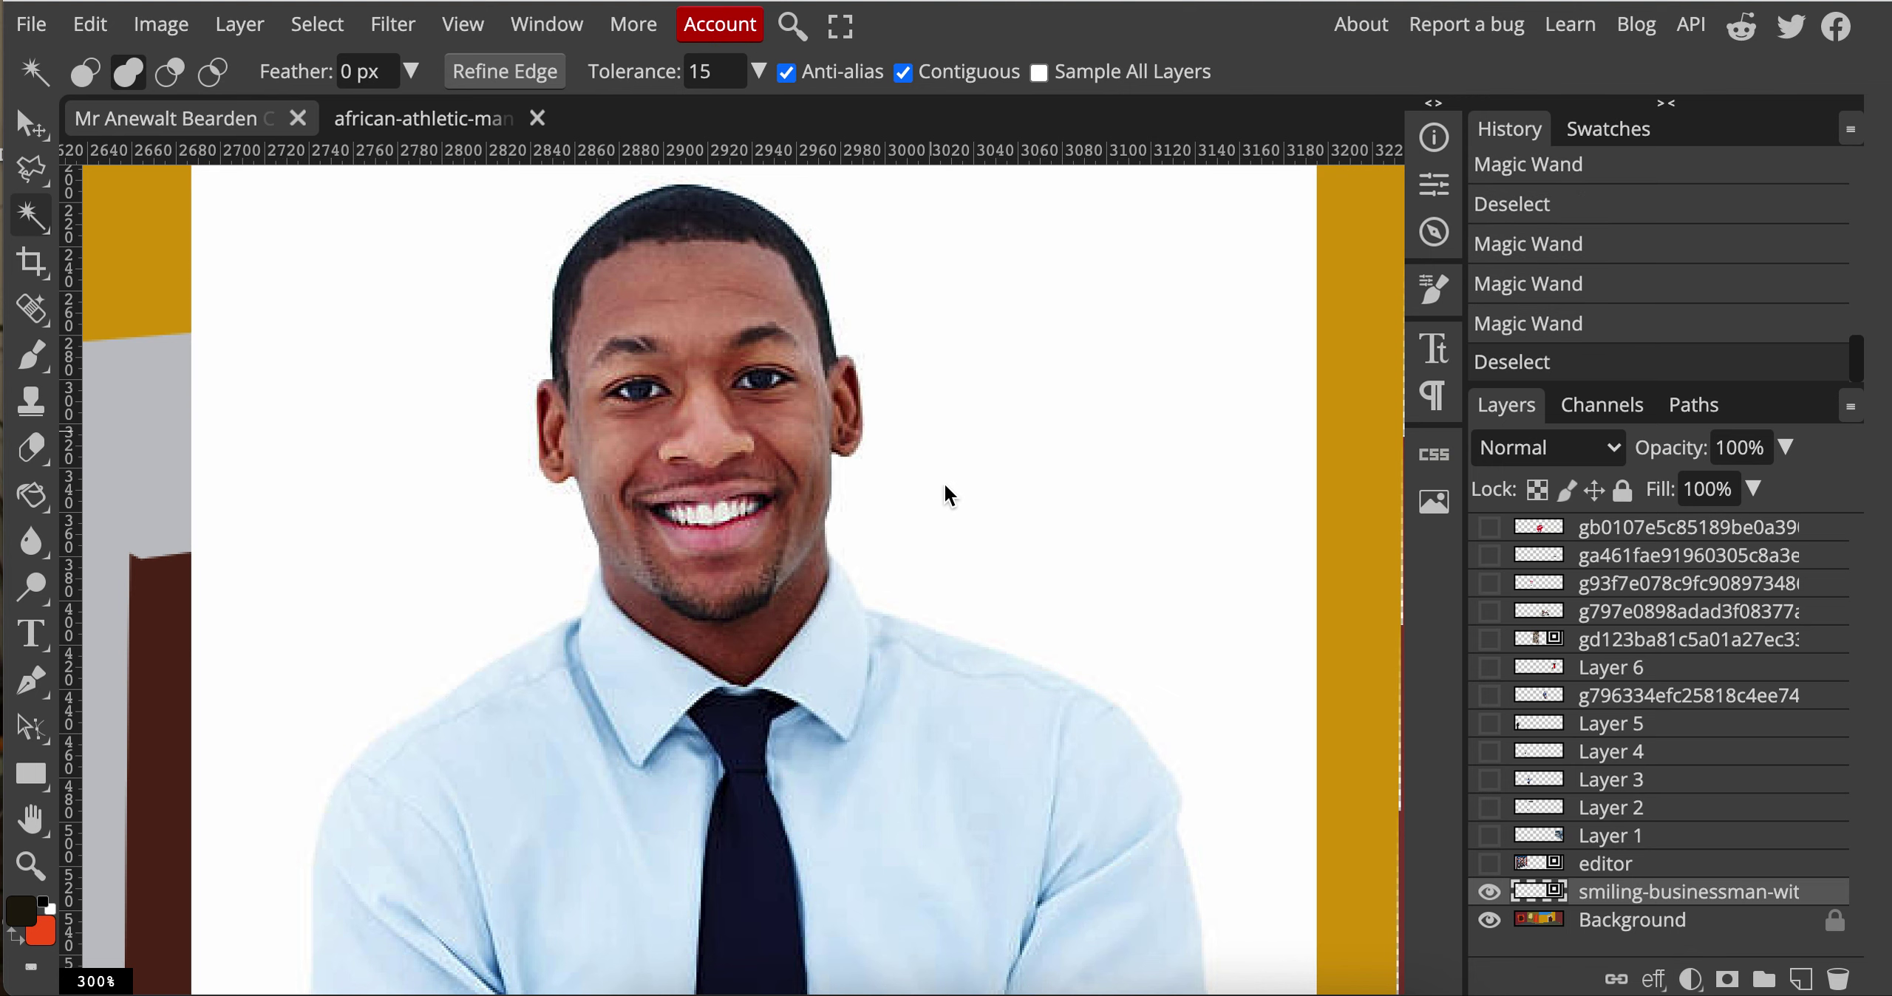
{"action": "left_click", "coordinate": [1038, 492]}
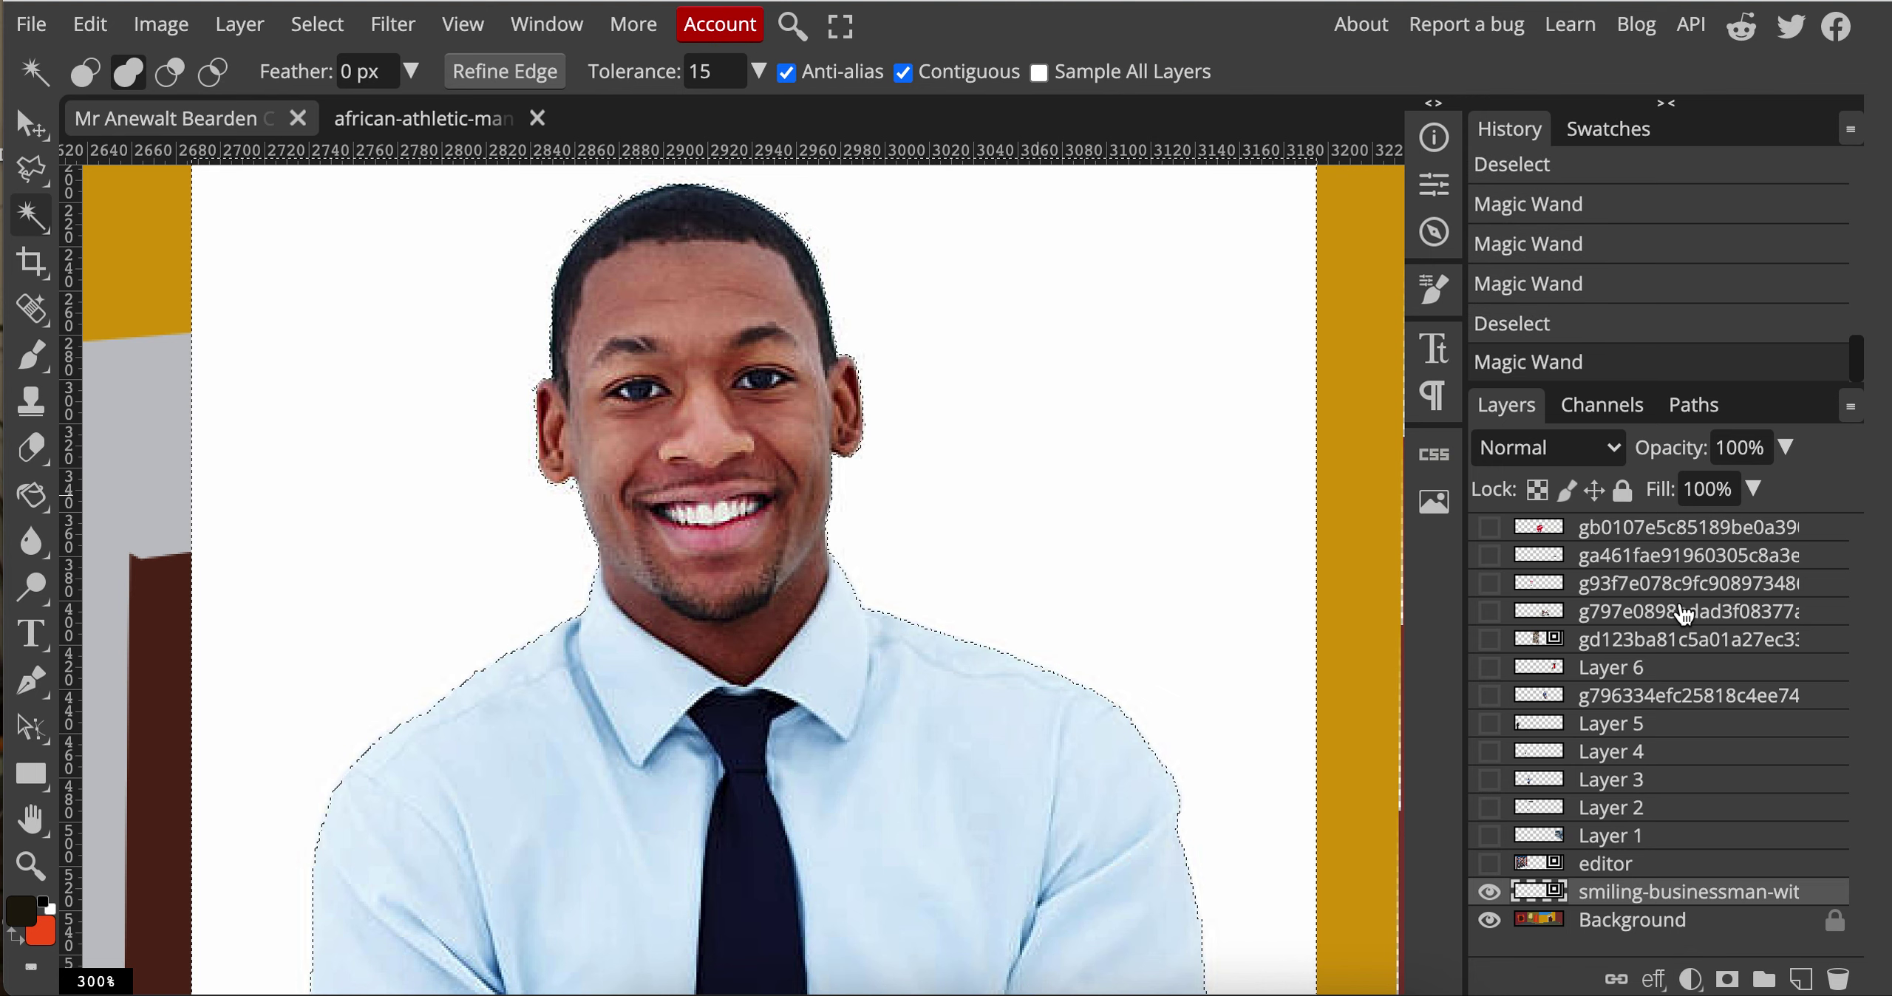
Step: Rasterize the businessman layer and delete the selected white background
{"action": "scroll", "coordinate": [1132, 707], "scroll_direction": "down", "scroll_amount": 10}
{"action": "scroll", "coordinate": [1112, 748], "scroll_direction": "up", "scroll_amount": 10}
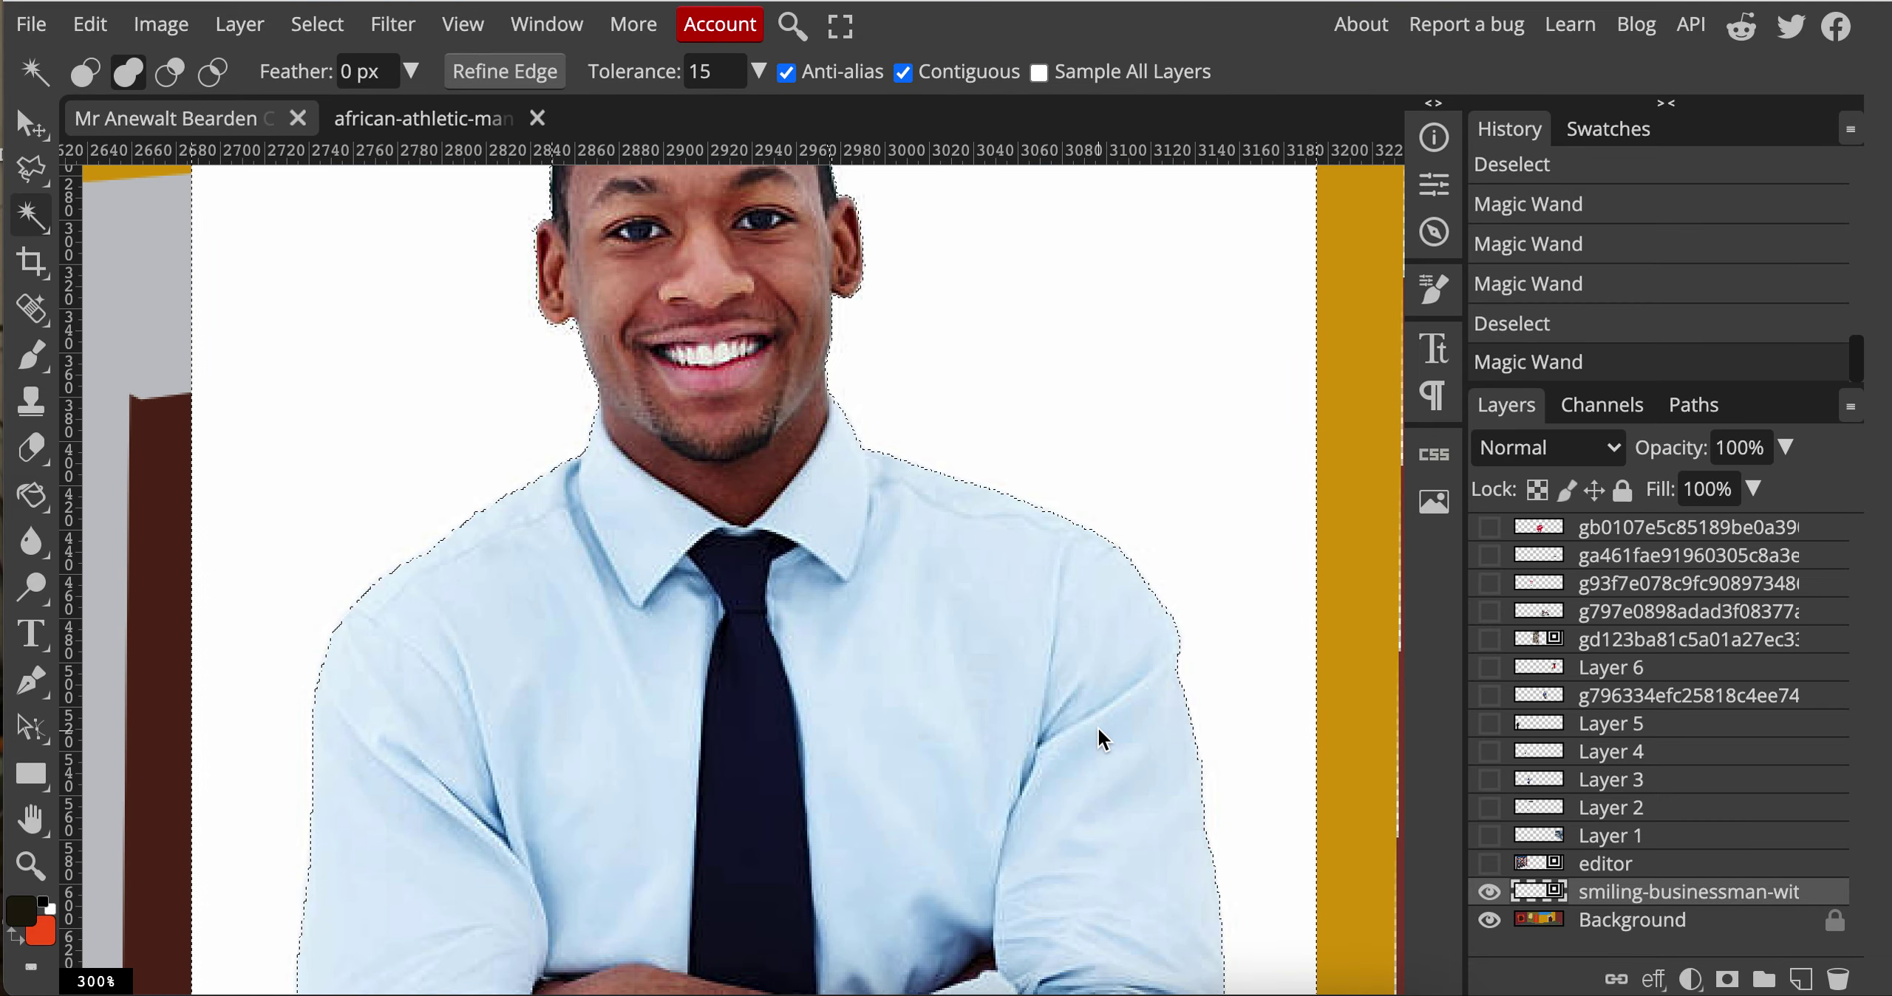
{"action": "key", "text": "Delete"}
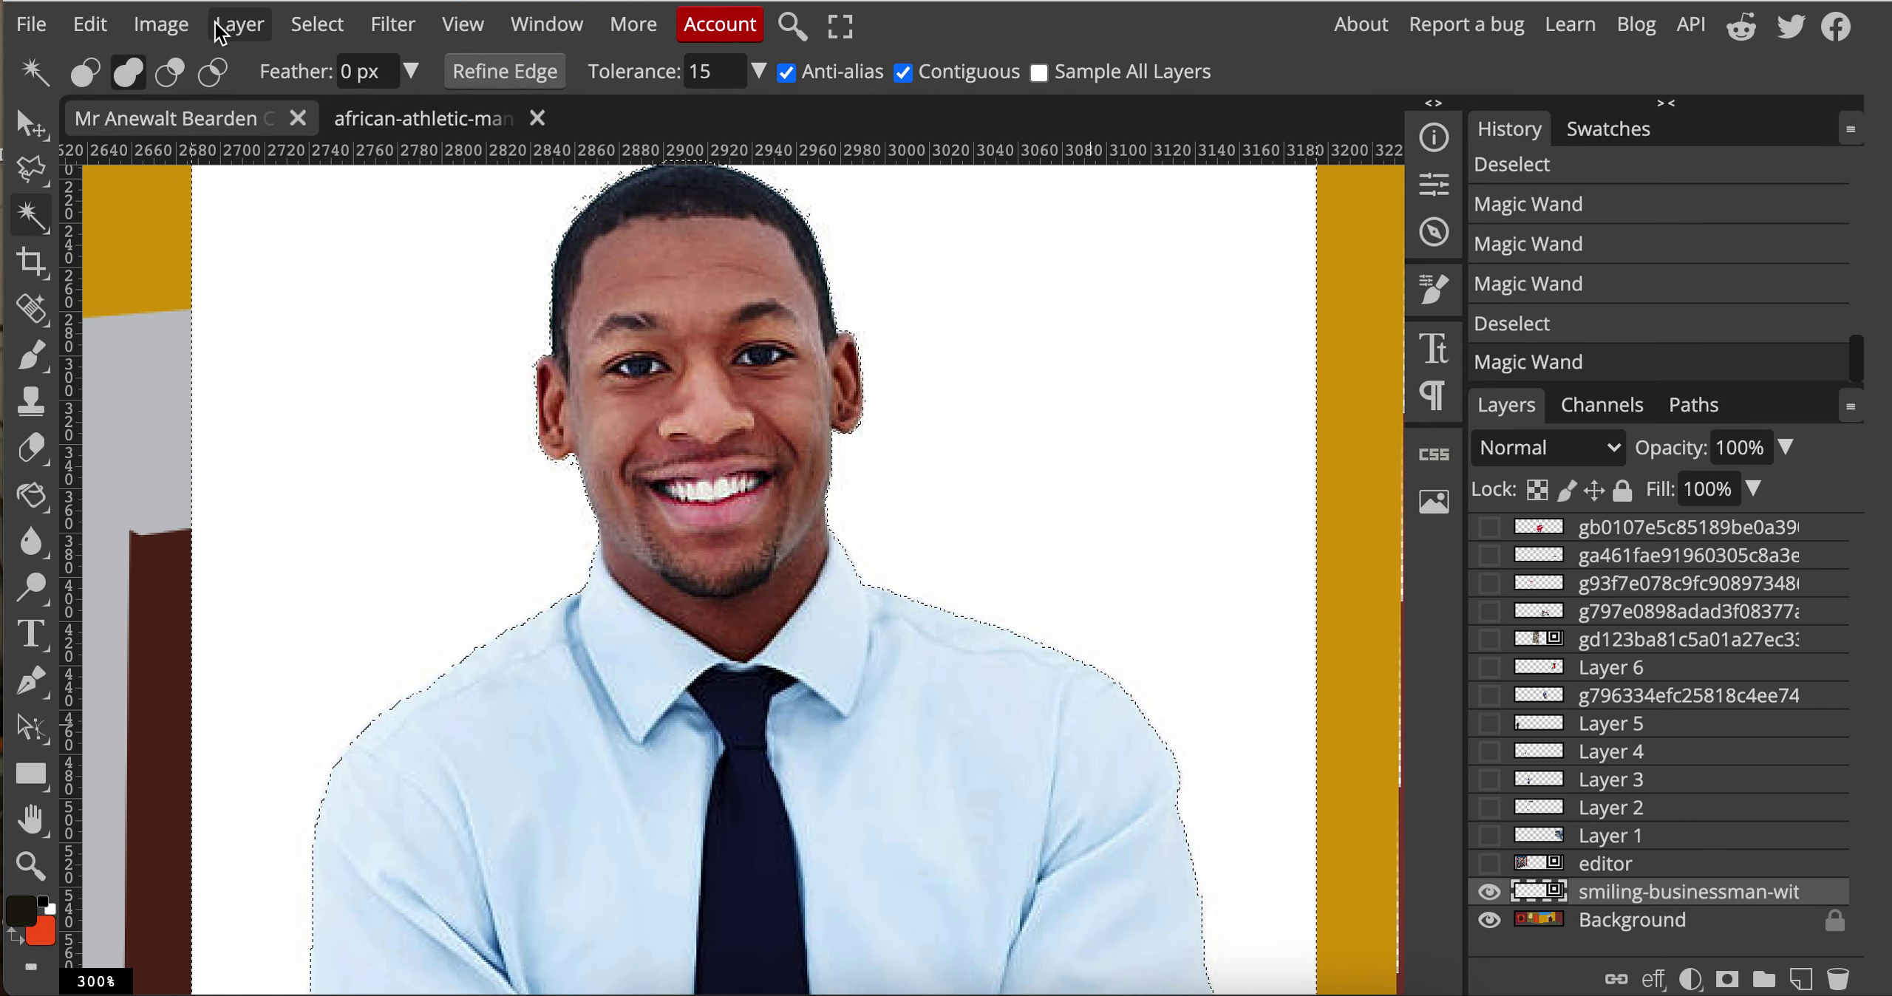
{"action": "left_click", "coordinate": [238, 25]}
{"action": "left_click", "coordinate": [371, 639]}
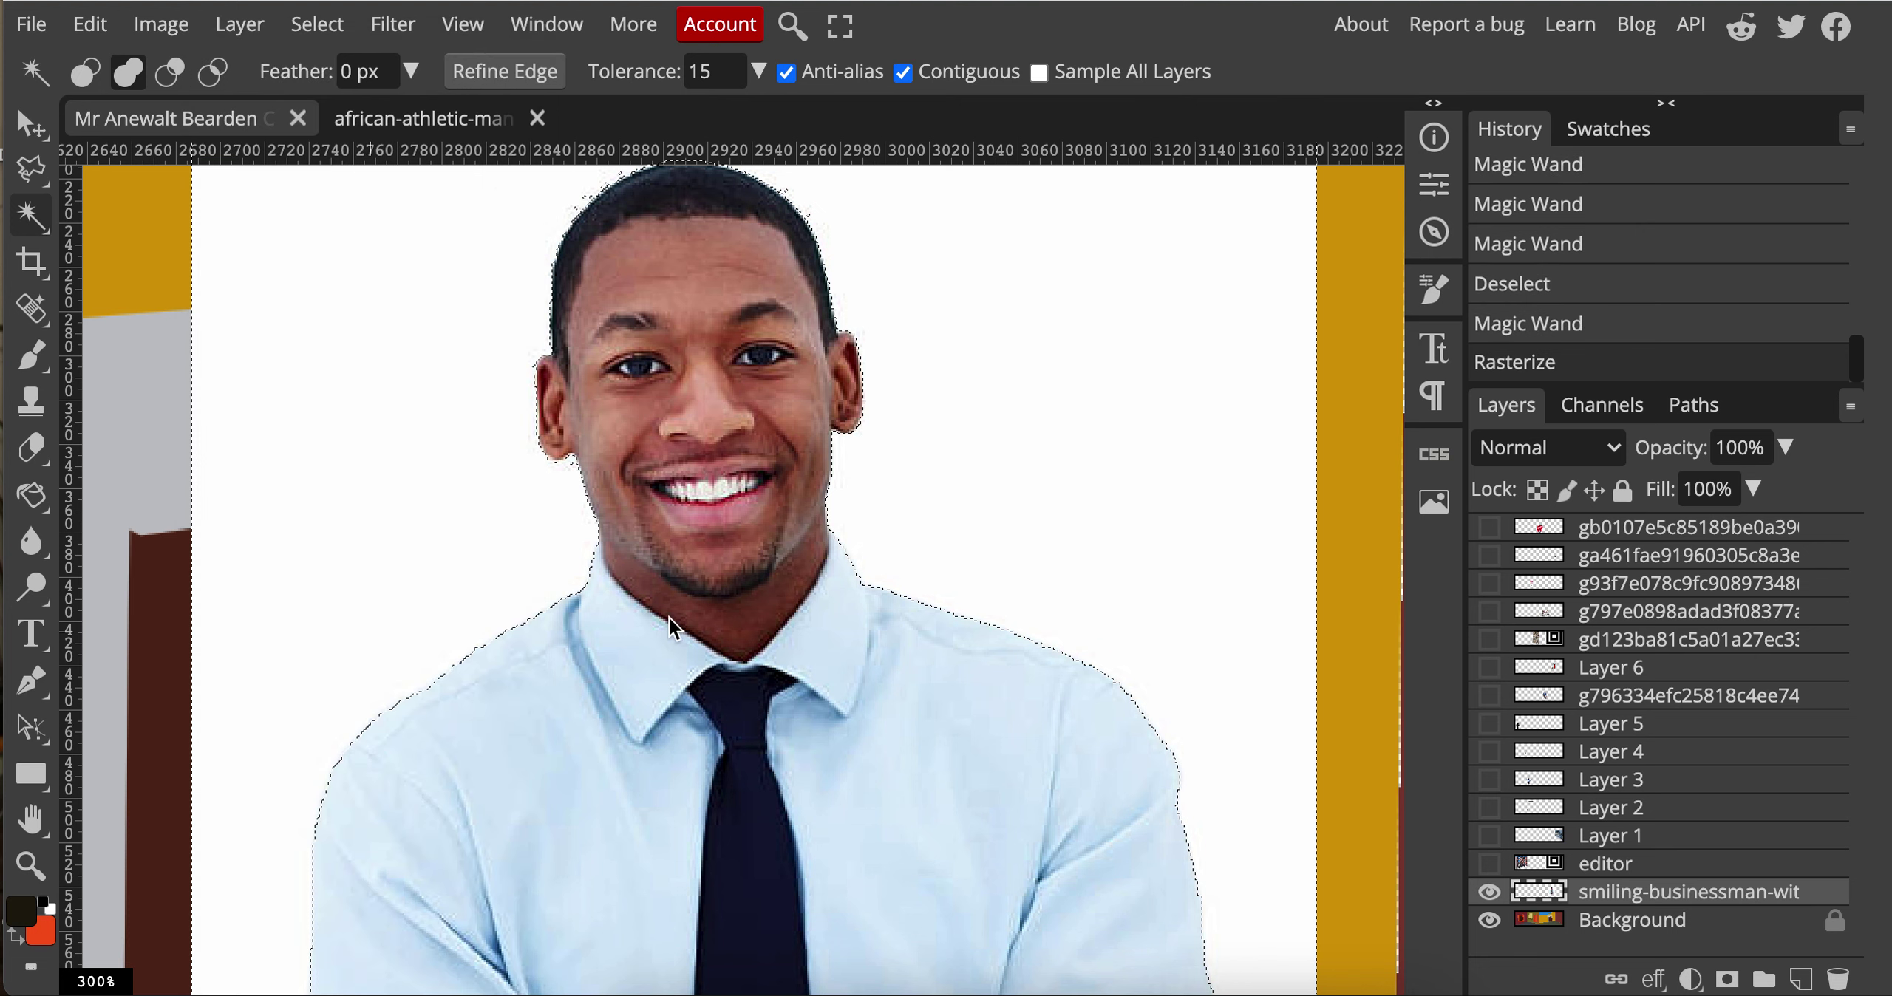
{"action": "key", "text": "Delete"}
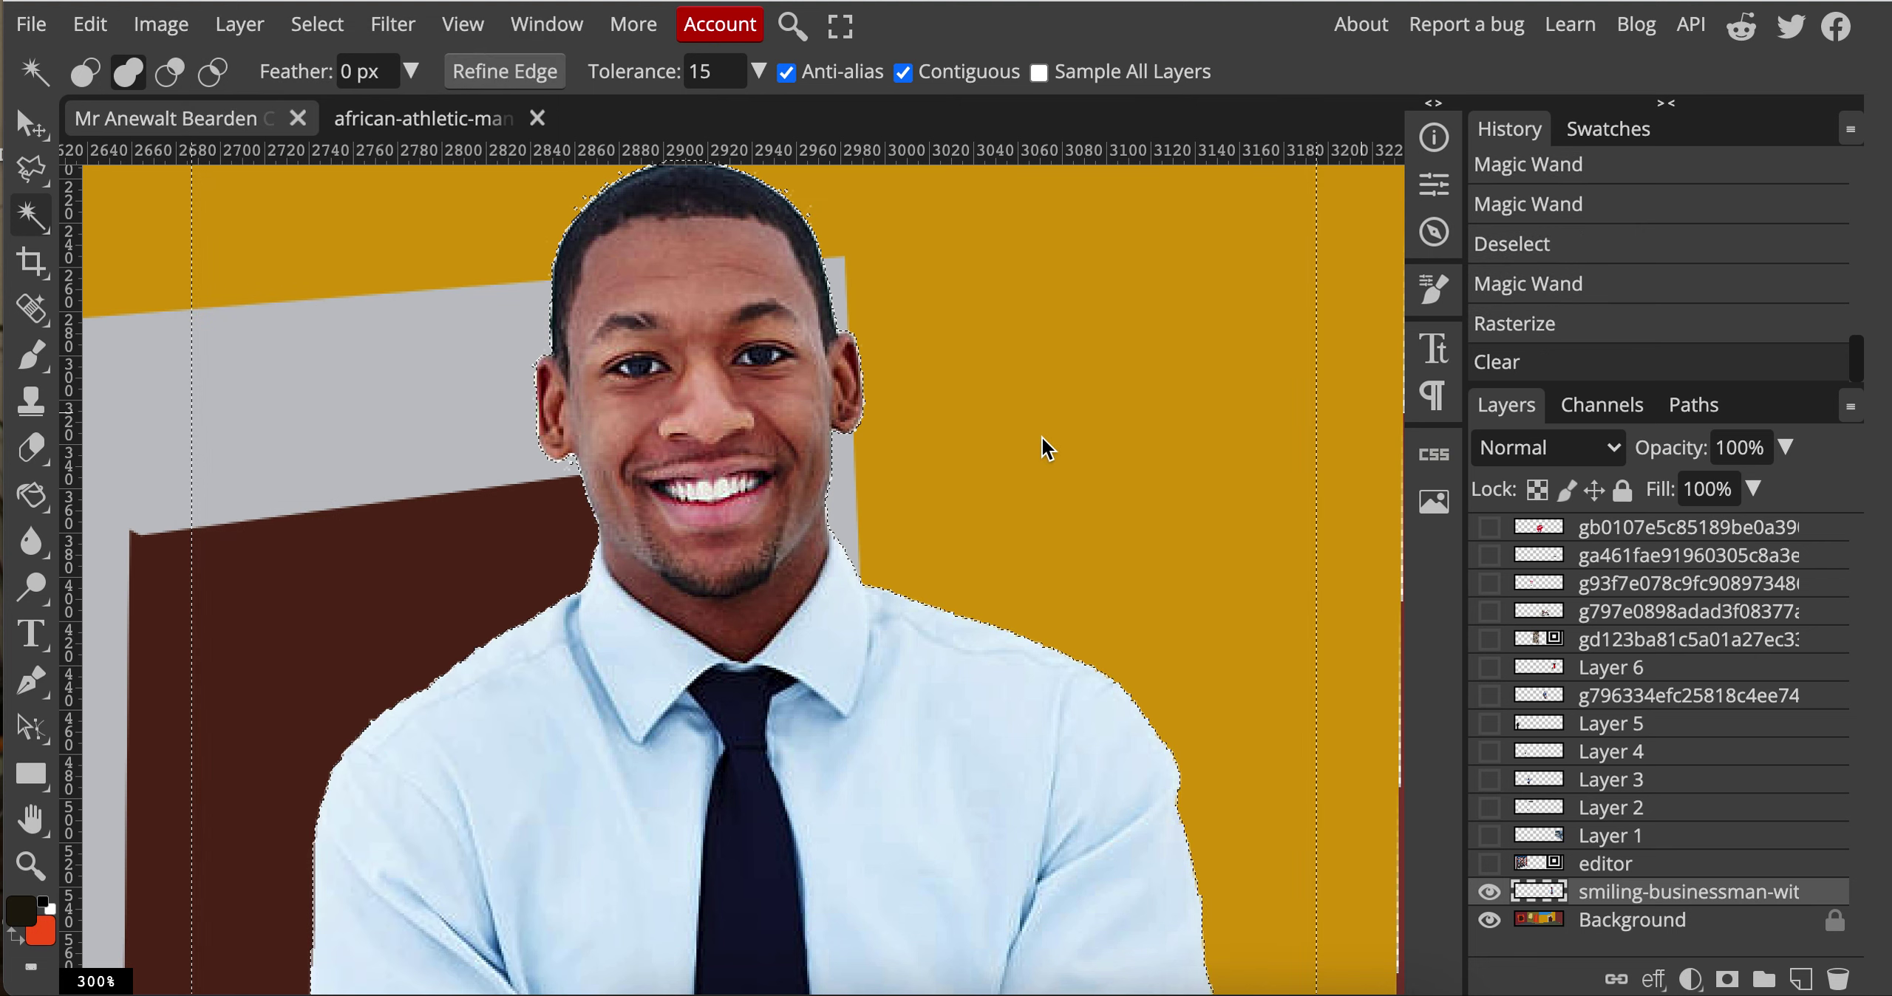
Step: Deselect and move the businessman cutout onto the dark red wall at the corner with the yellow wall
{"action": "scroll", "coordinate": [866, 549], "scroll_direction": "down", "scroll_amount": 3}
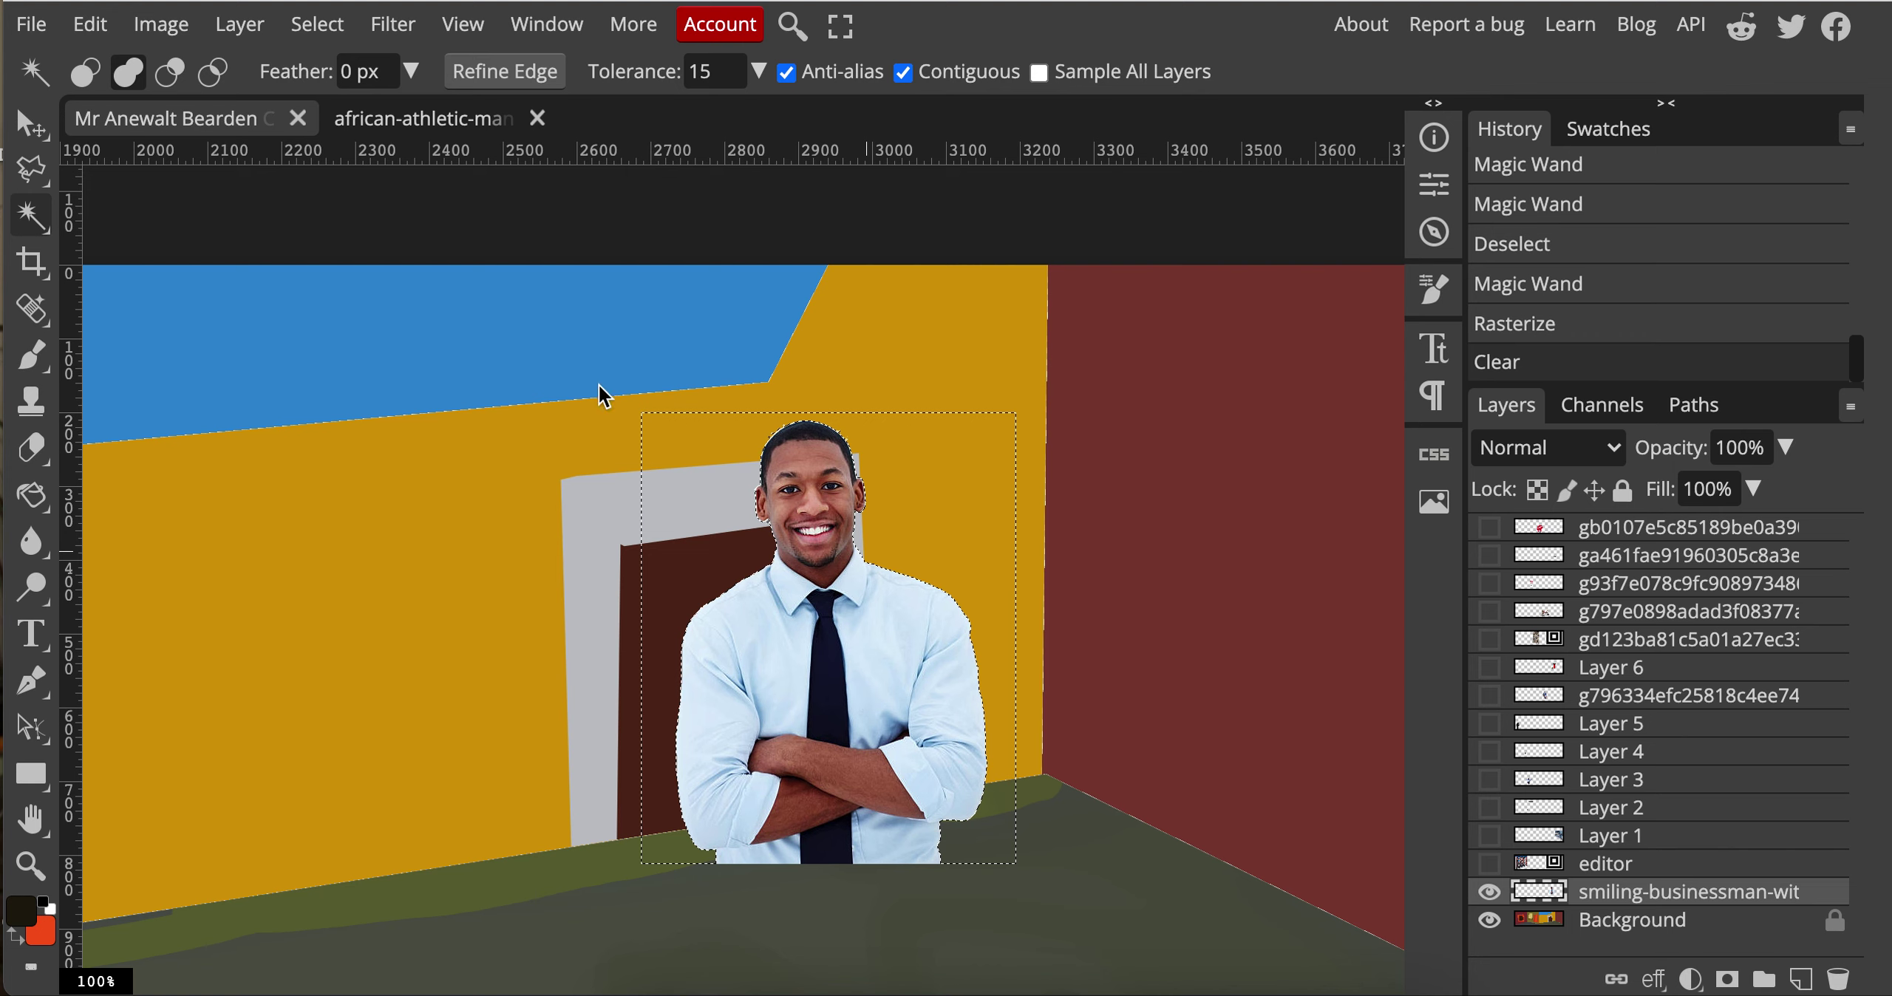
{"action": "left_click", "coordinate": [31, 124]}
{"action": "key", "text": "ctrl+d"}
{"action": "left_click_drag", "start_coordinate": [867, 713], "coordinate": [1193, 639]}
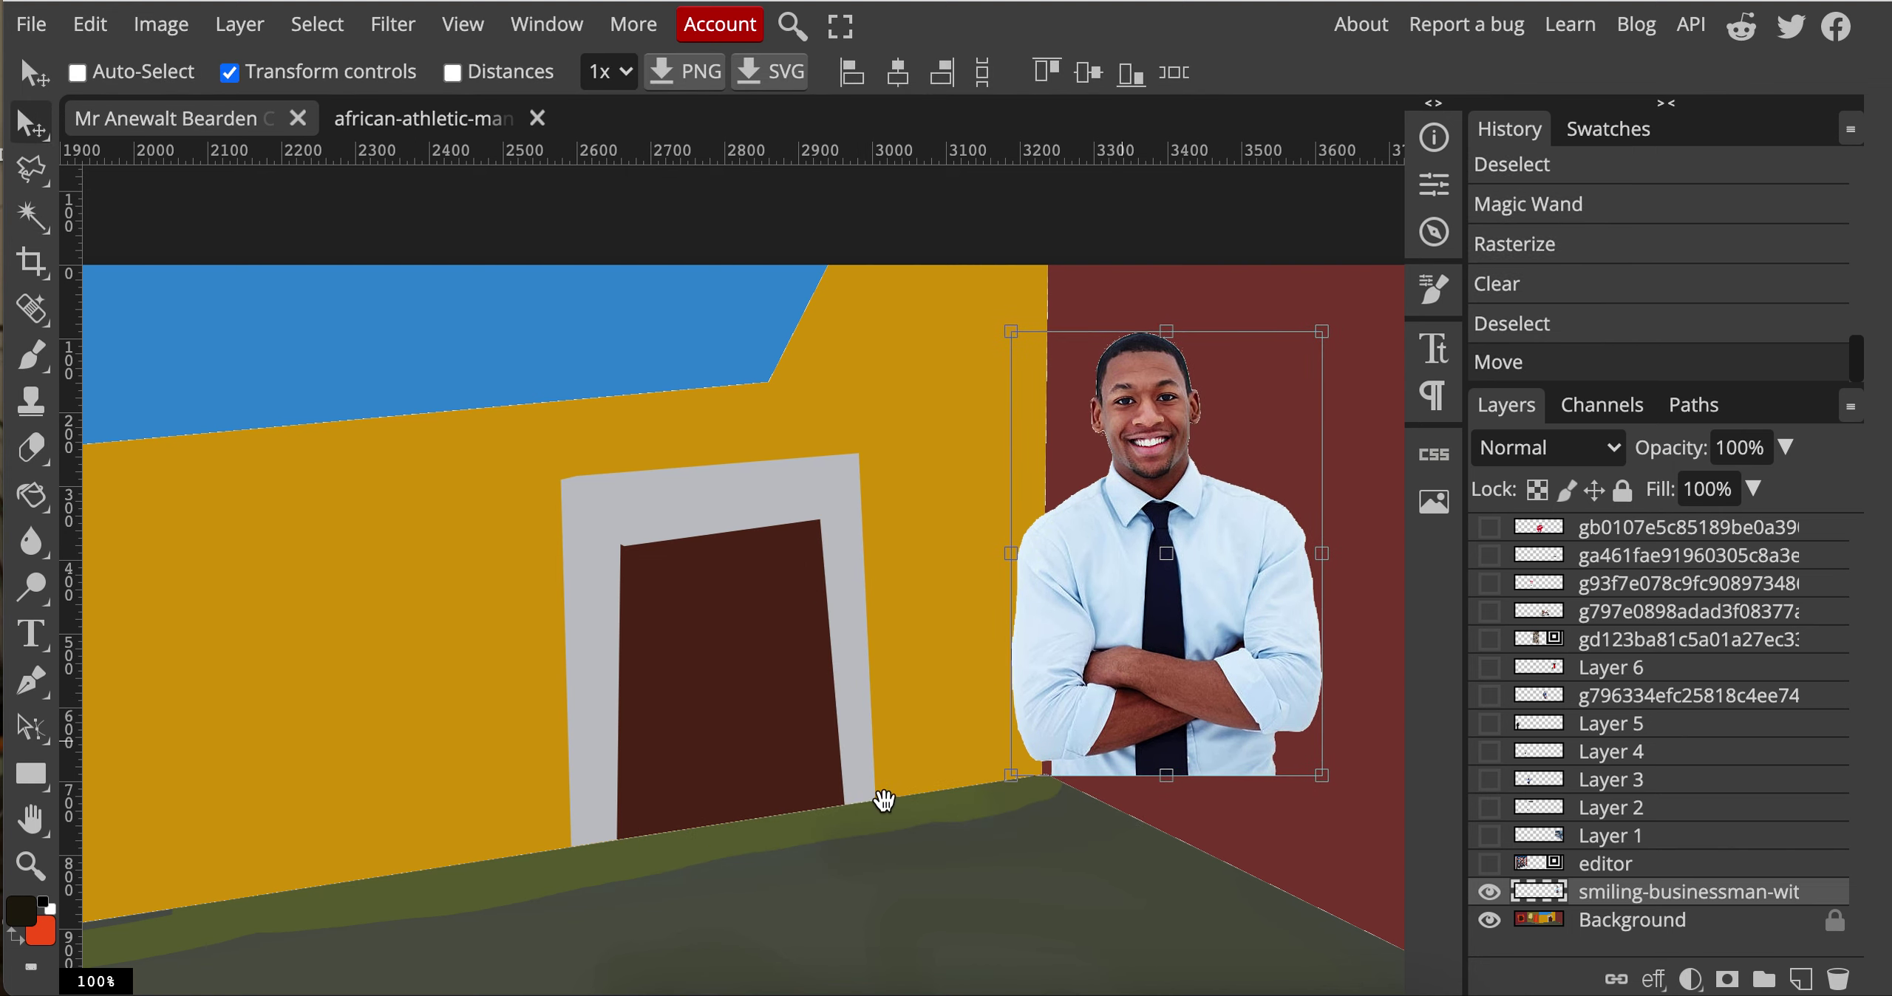
{"action": "scroll", "coordinate": [887, 796], "scroll_direction": "down", "scroll_amount": 1}
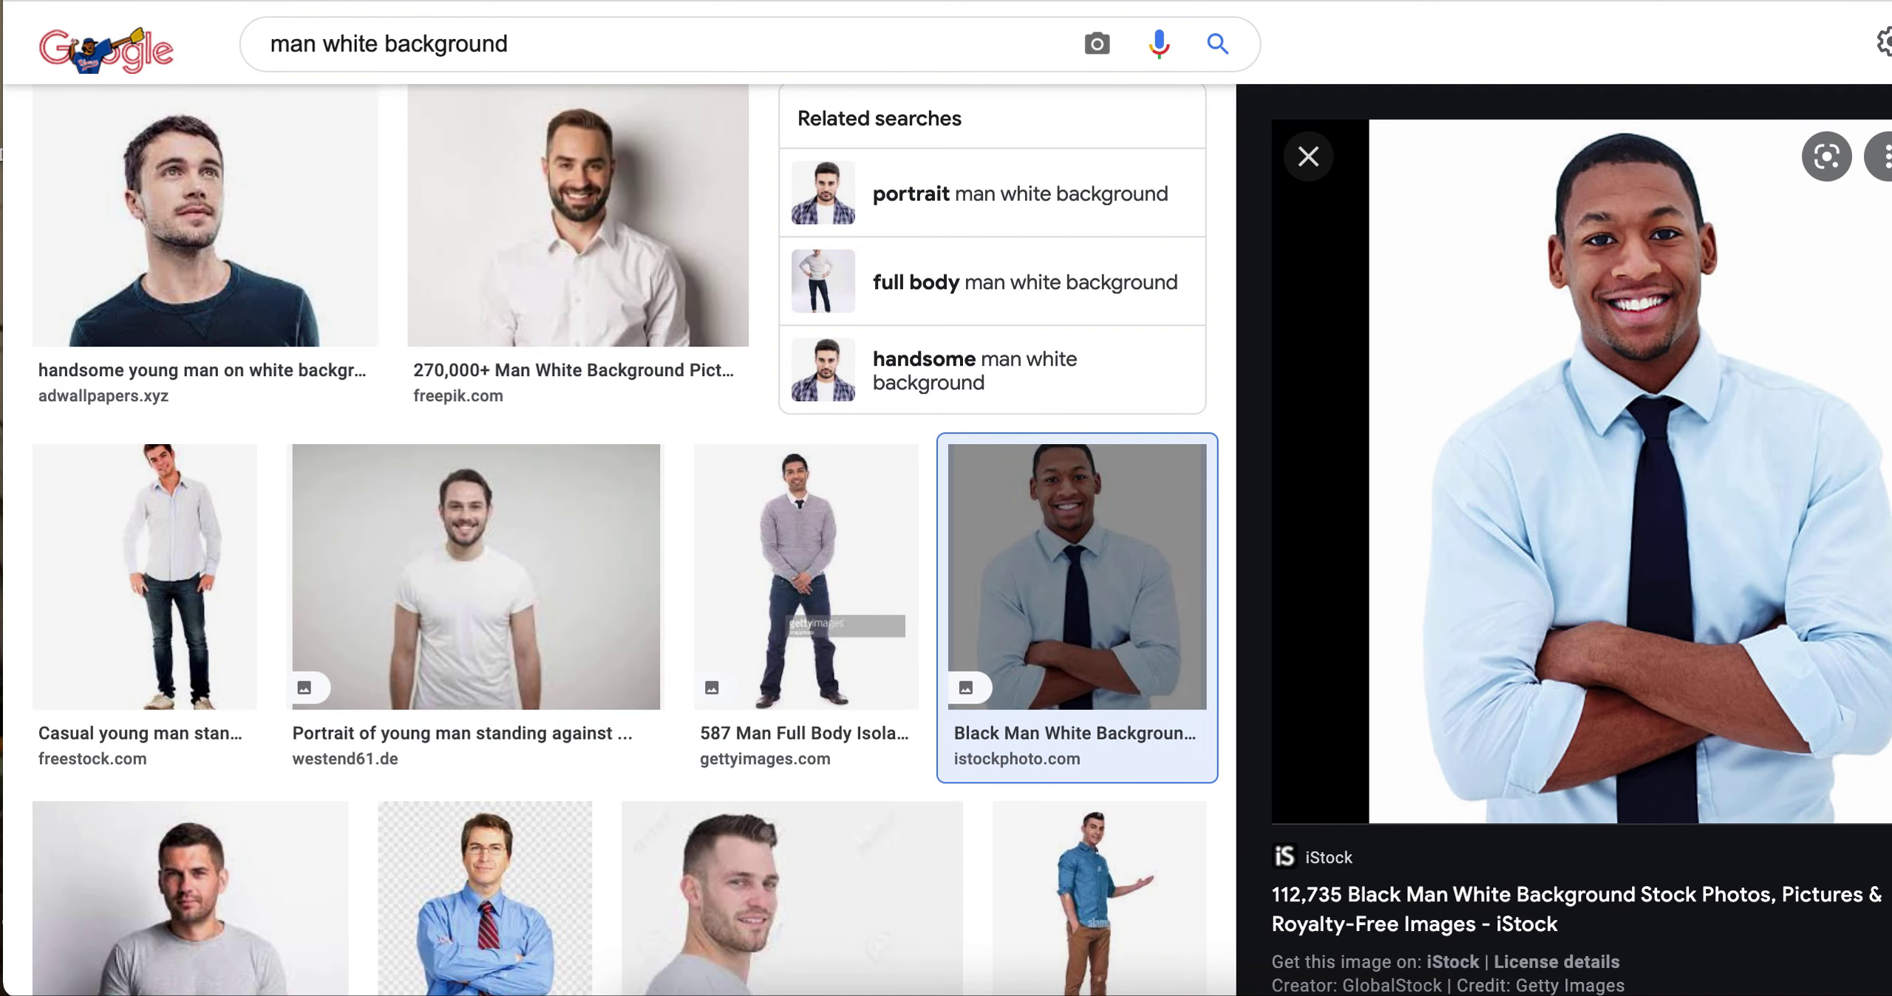
Step: Switch to Google Images and copy the image address of the man in a navy T-shirt from 1zoom.me
{"action": "scroll", "coordinate": [949, 860], "scroll_direction": "down", "scroll_amount": 10}
{"action": "scroll", "coordinate": [951, 856], "scroll_direction": "down", "scroll_amount": 6}
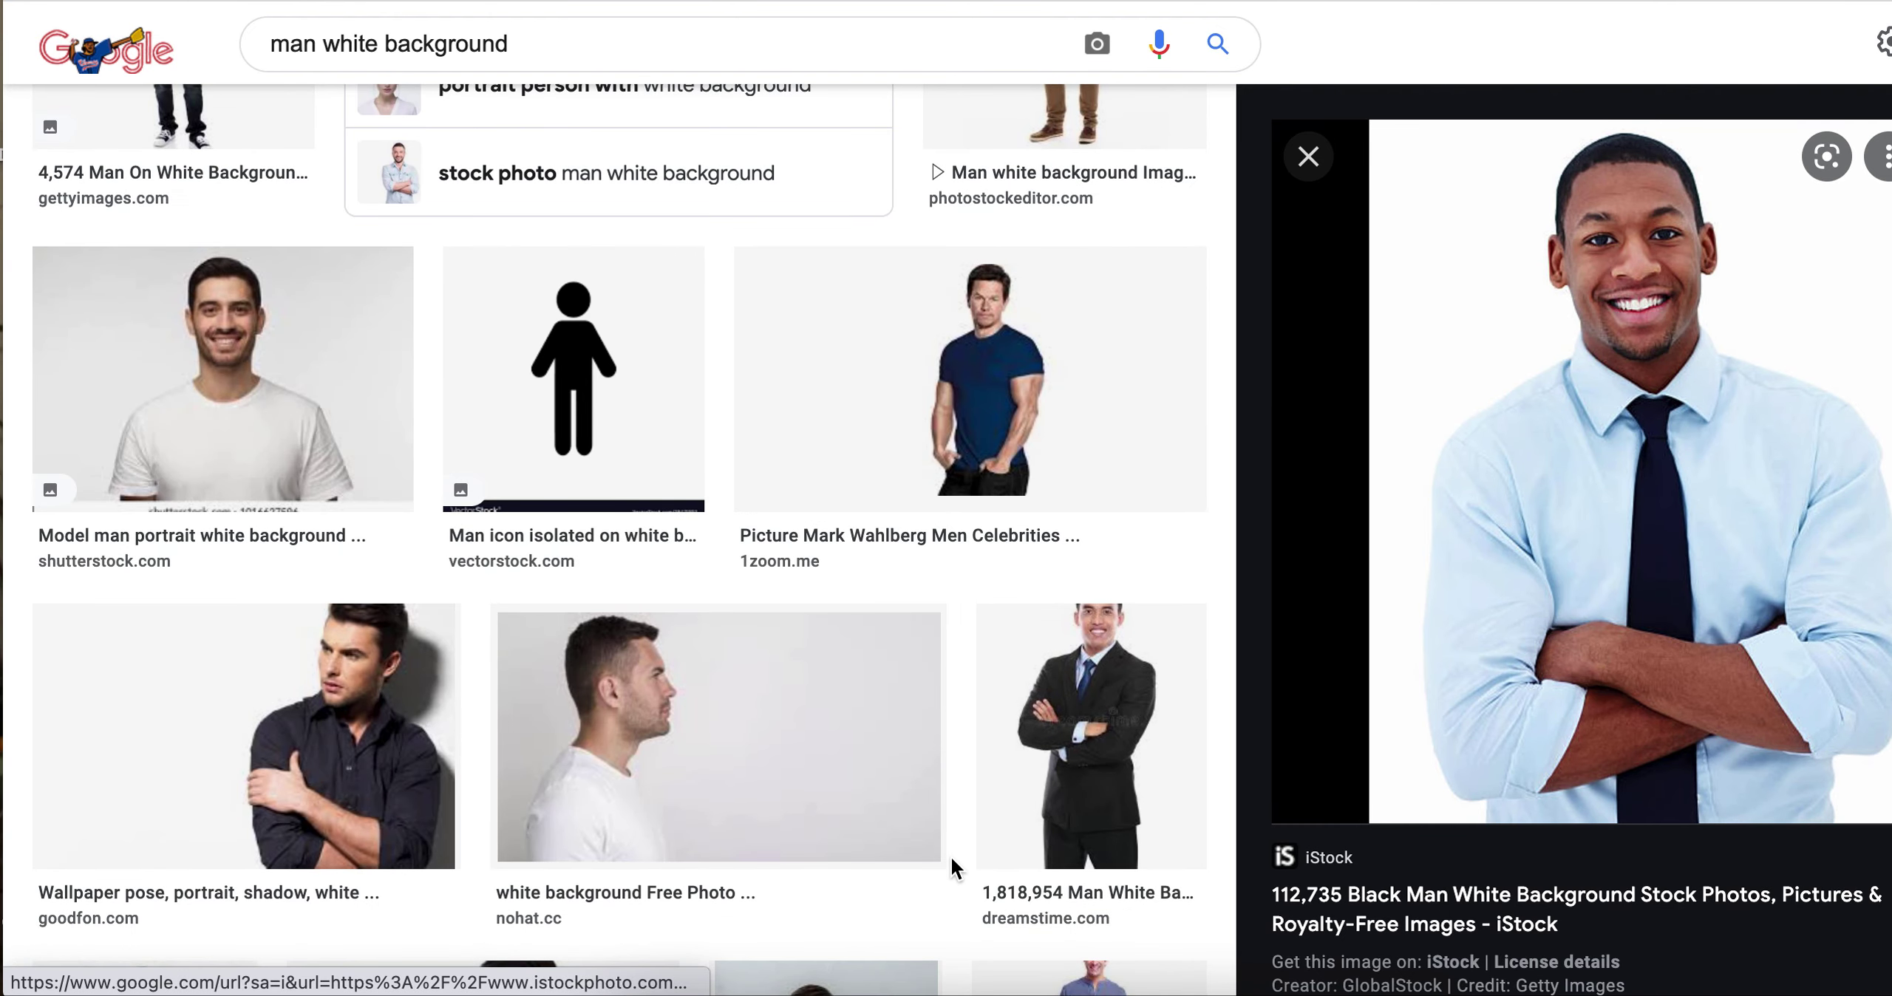
{"action": "left_click", "coordinate": [983, 140]}
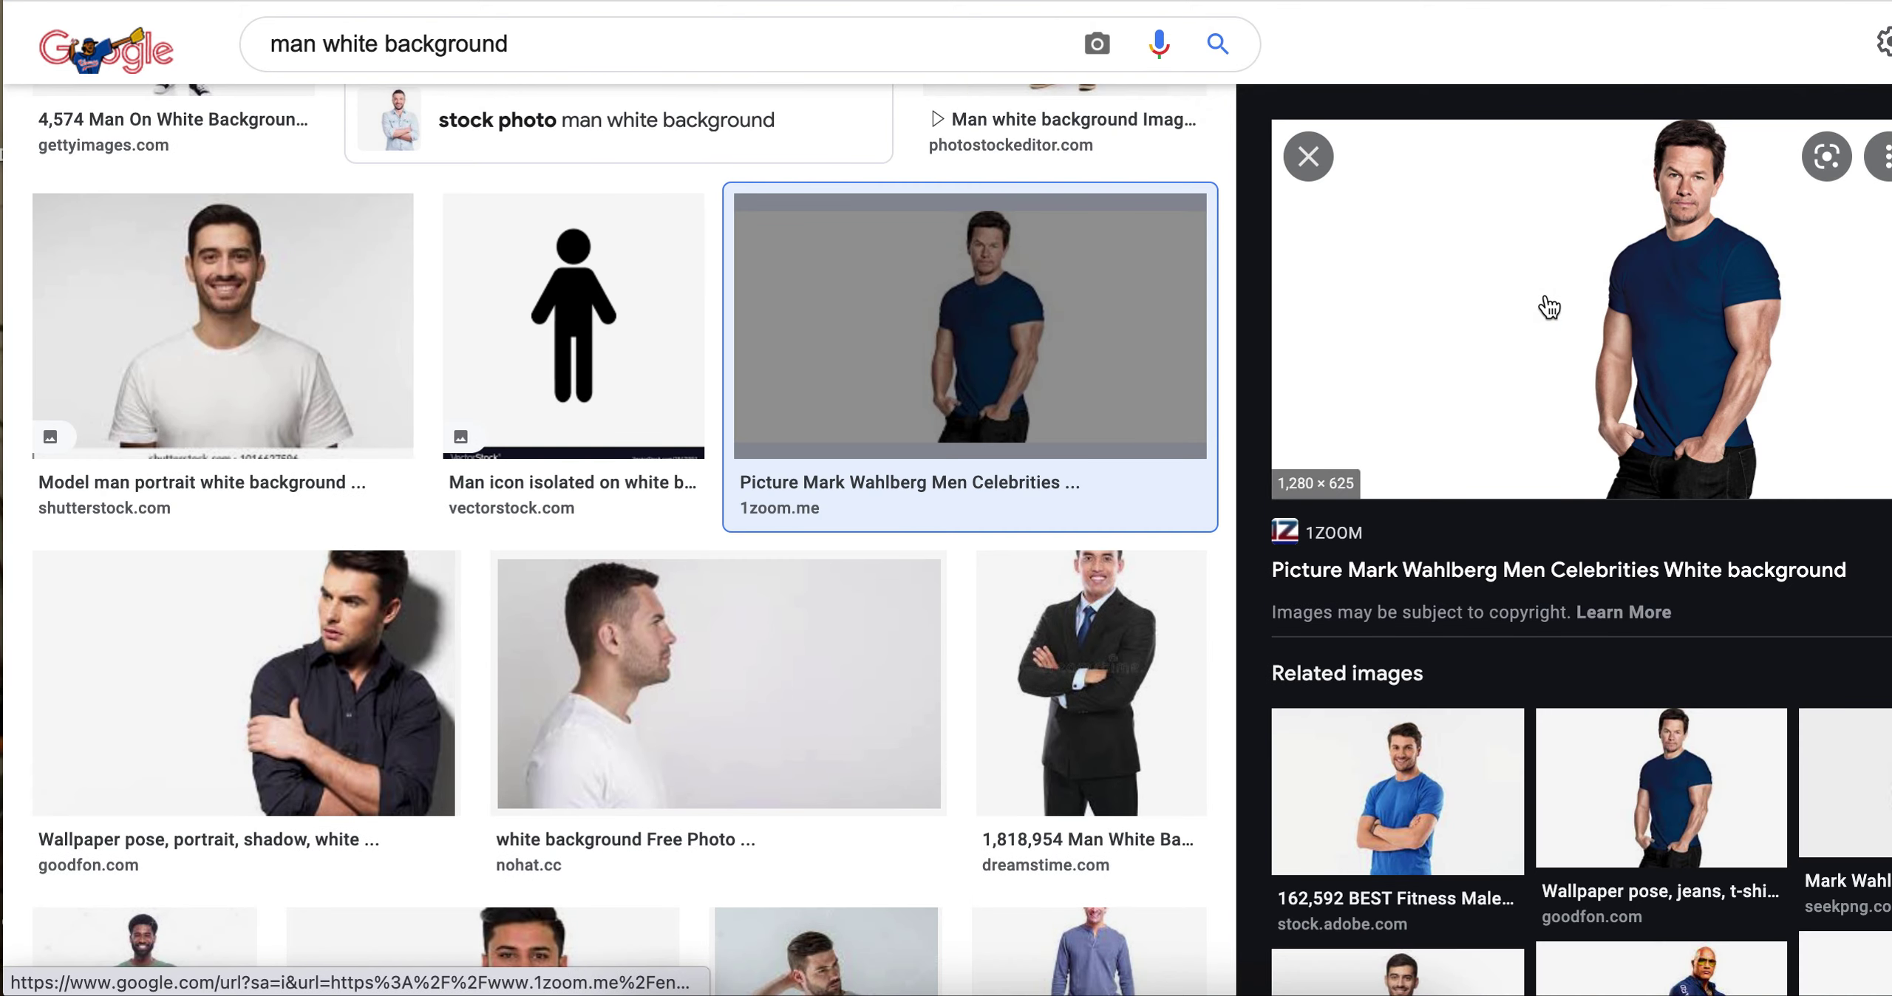
{"action": "right_click", "coordinate": [1549, 304]}
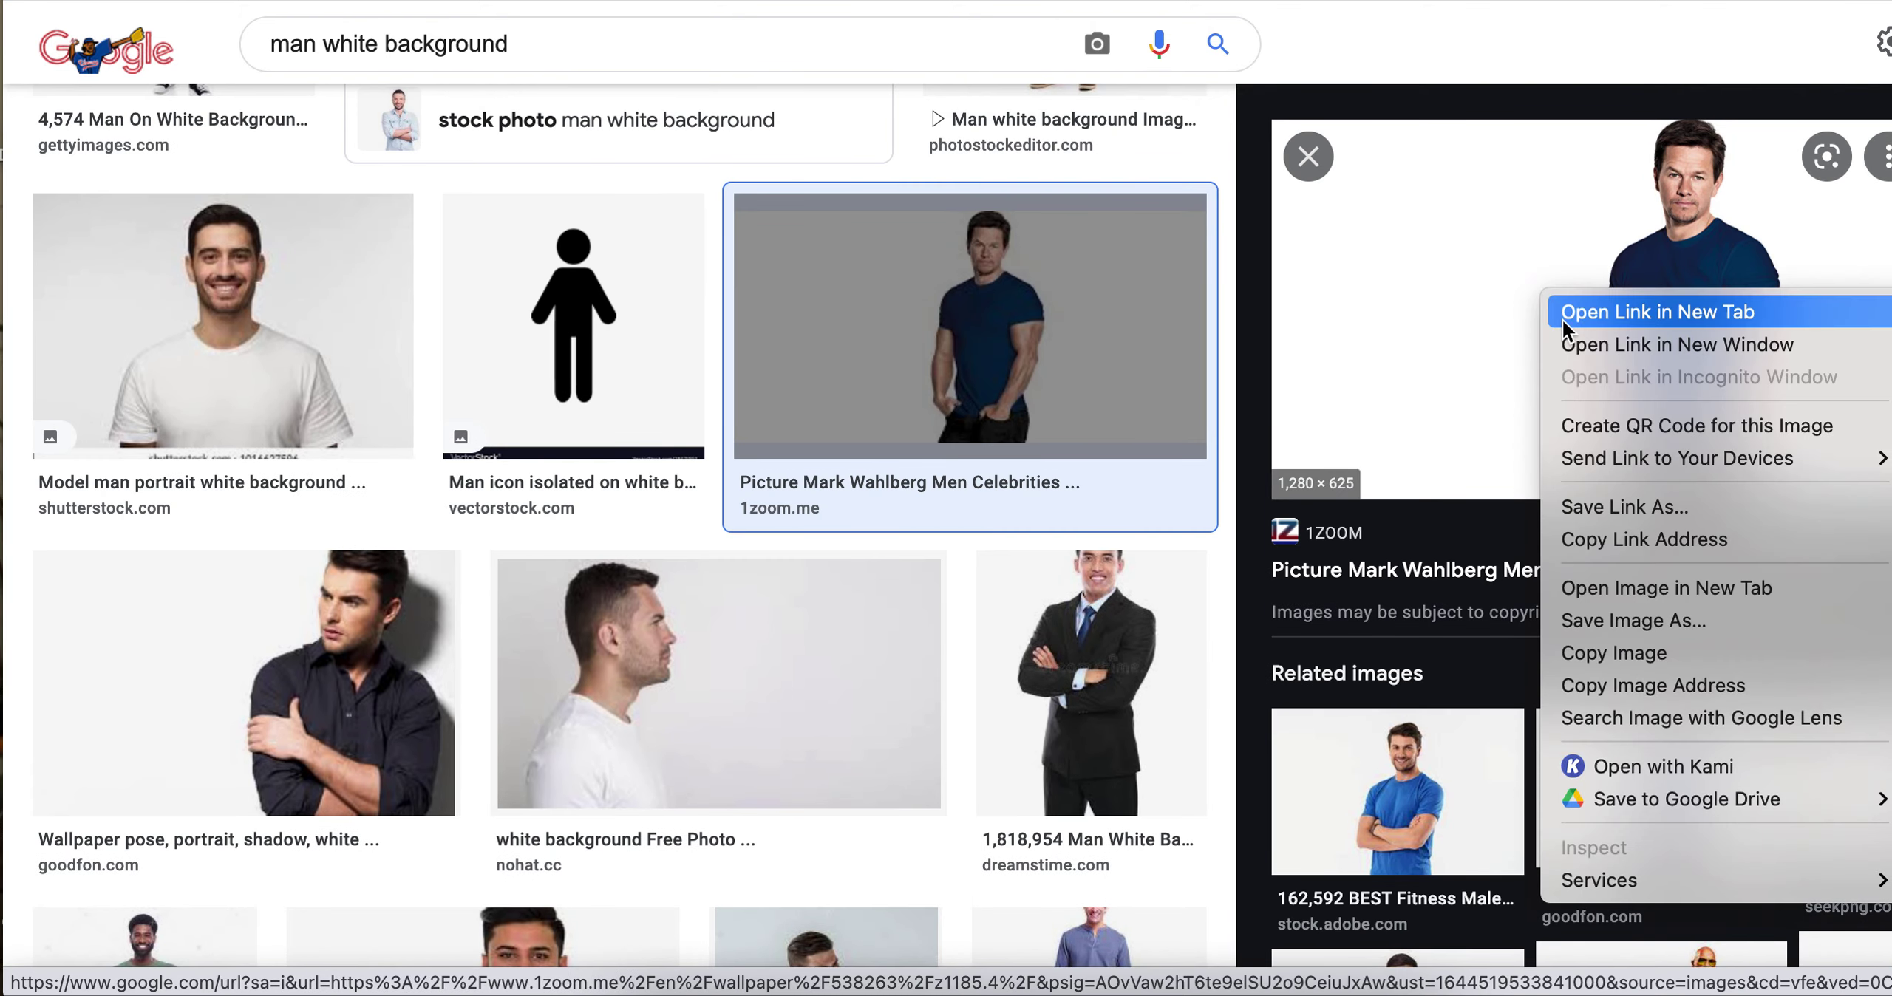
{"action": "left_click", "coordinate": [1653, 692]}
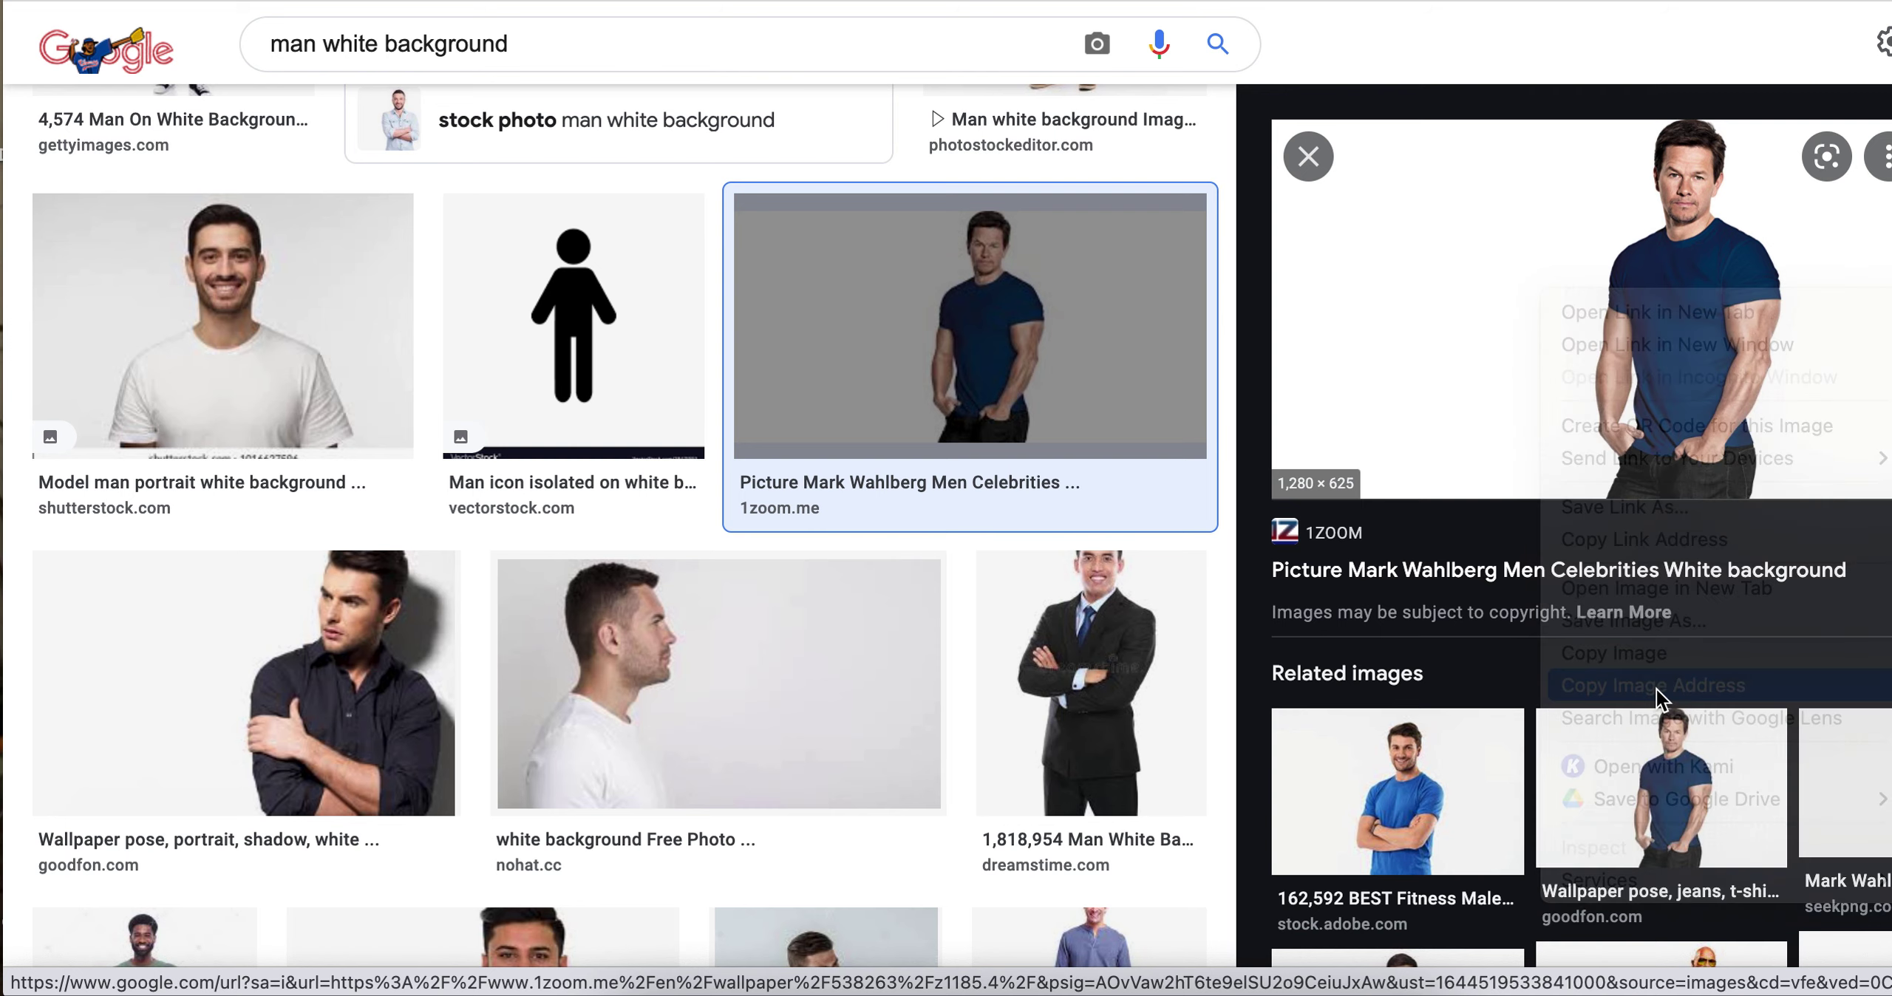
Step: Switch back to Photopea and place the photo from the copied image URL into the current project
{"action": "key", "text": "super+Tab"}
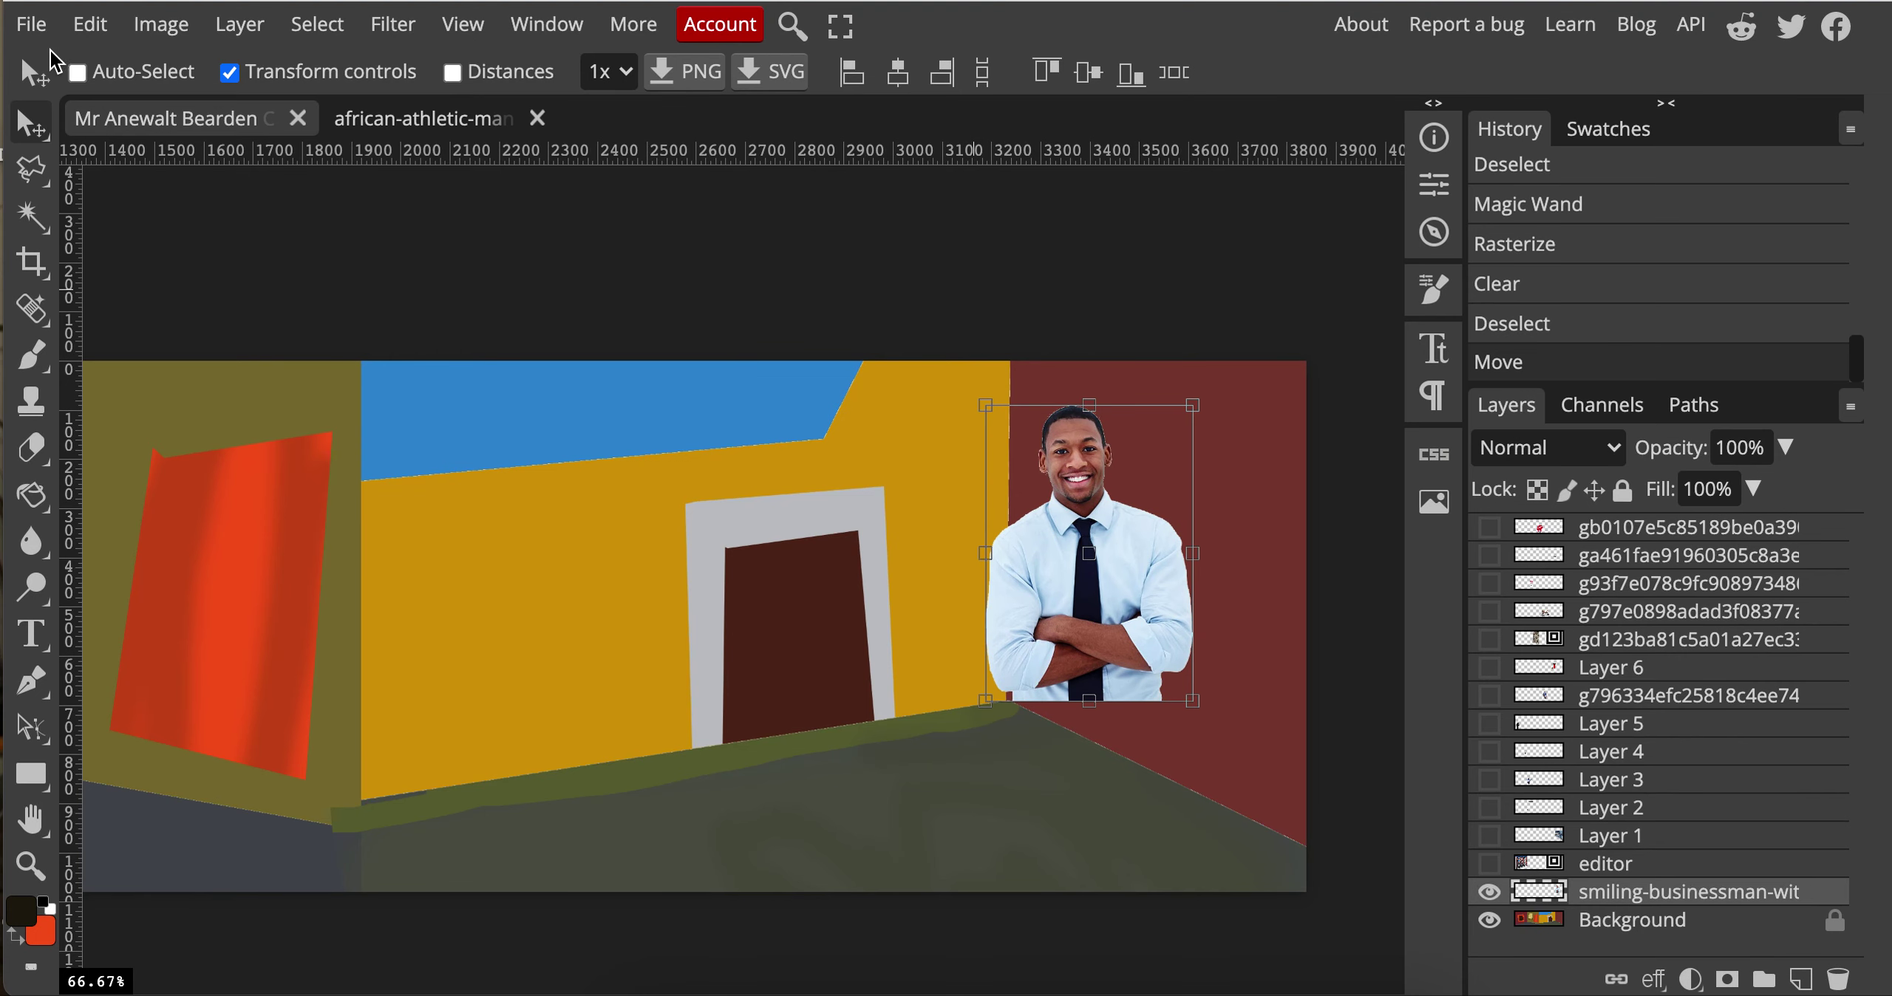
{"action": "left_click", "coordinate": [32, 24]}
{"action": "mouse_move", "coordinate": [74, 215]}
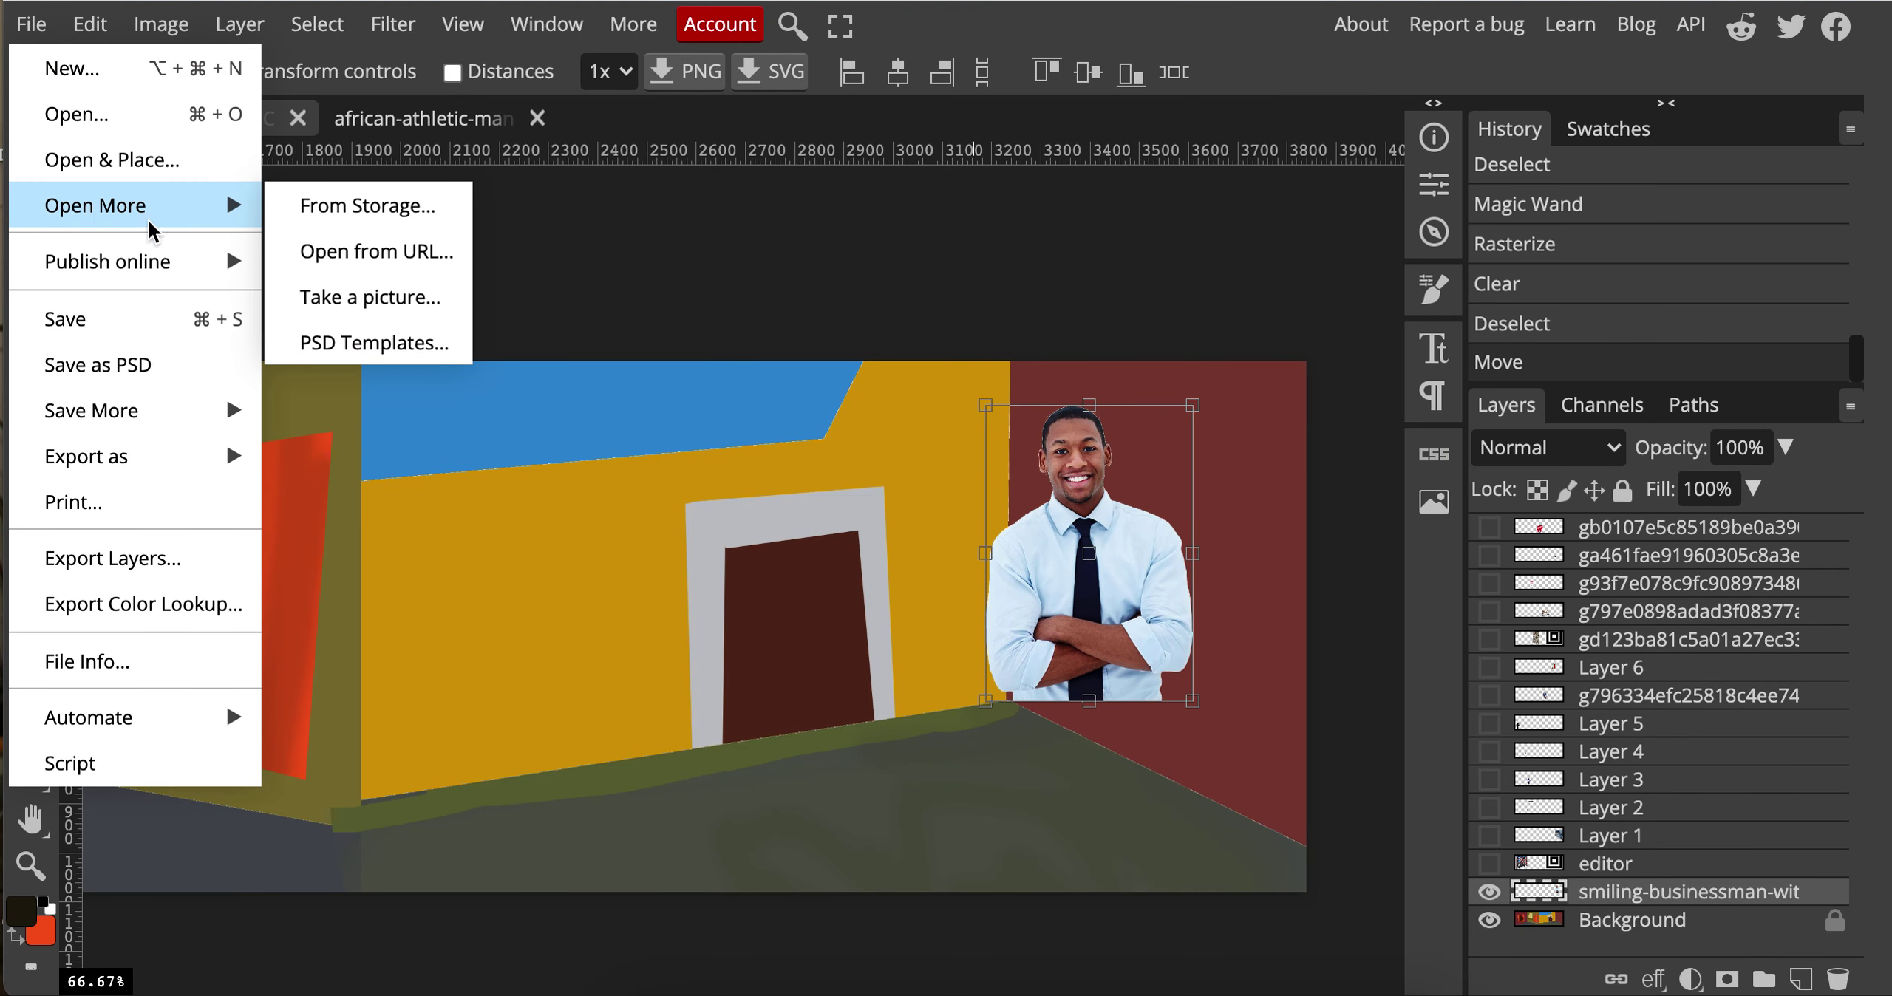
{"action": "left_click", "coordinate": [357, 274]}
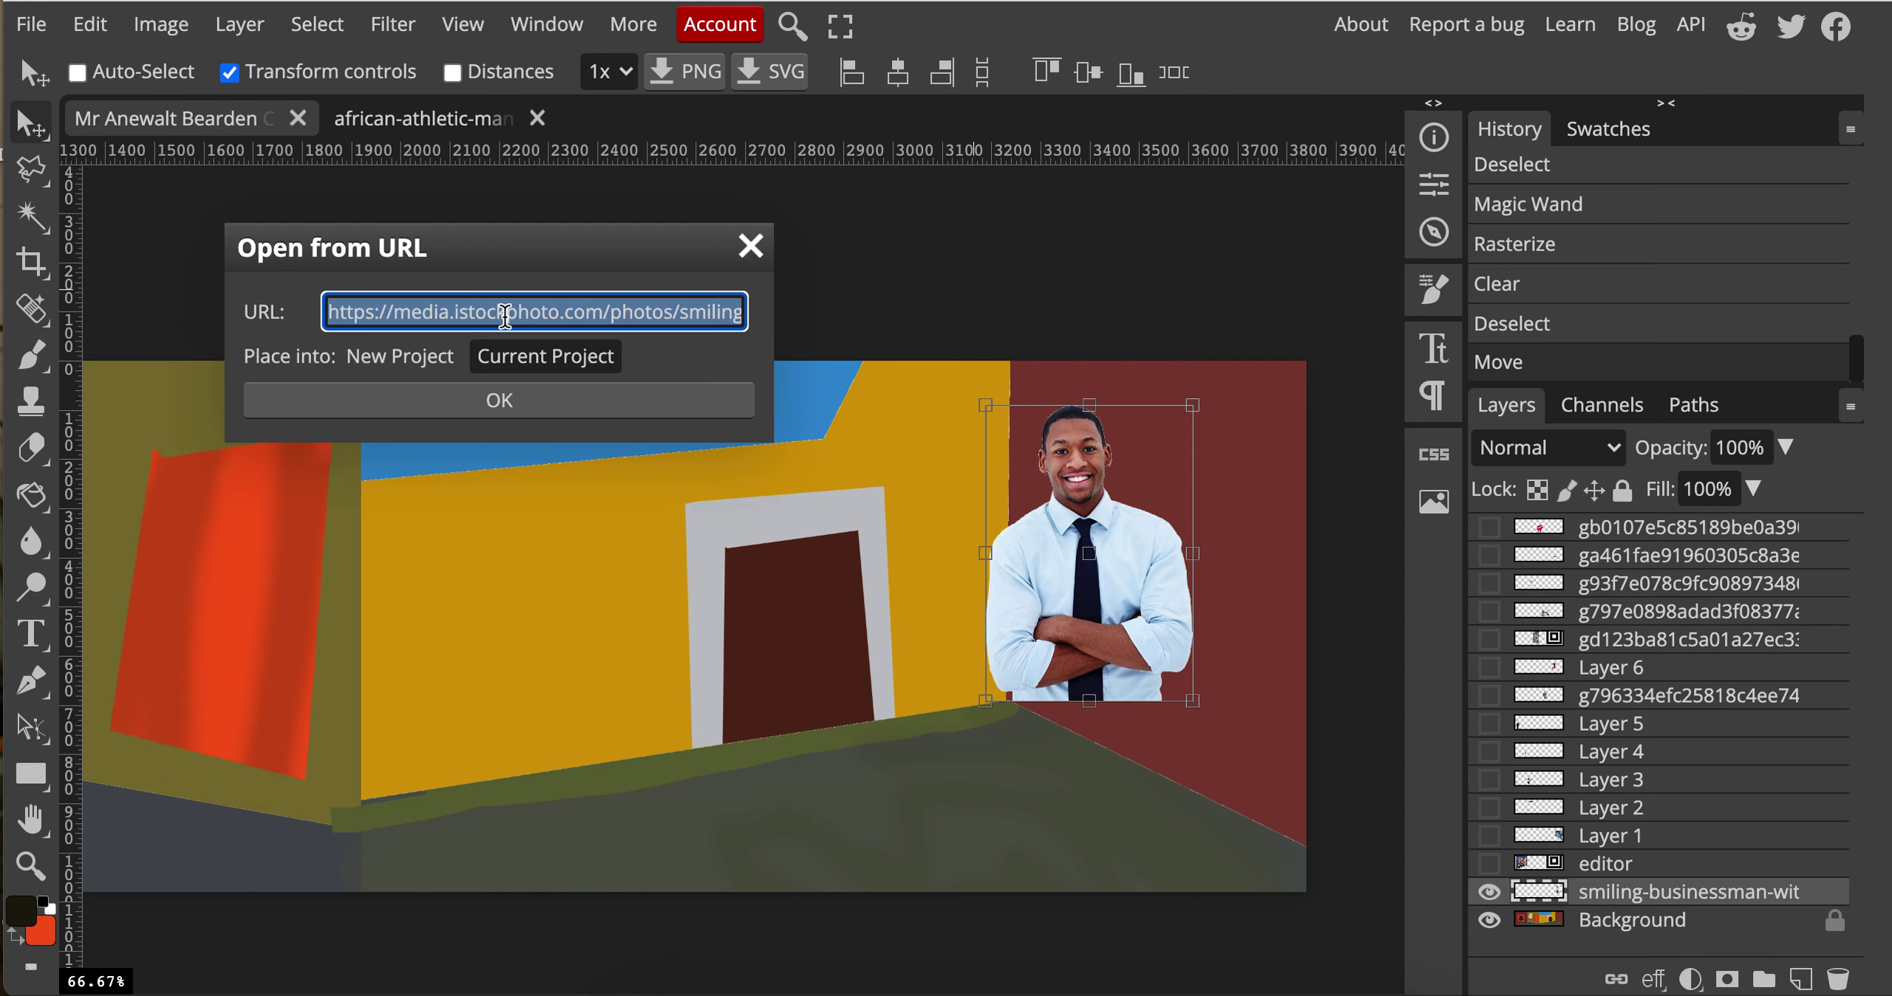
{"action": "key", "text": "super+v"}
{"action": "left_click", "coordinate": [563, 403]}
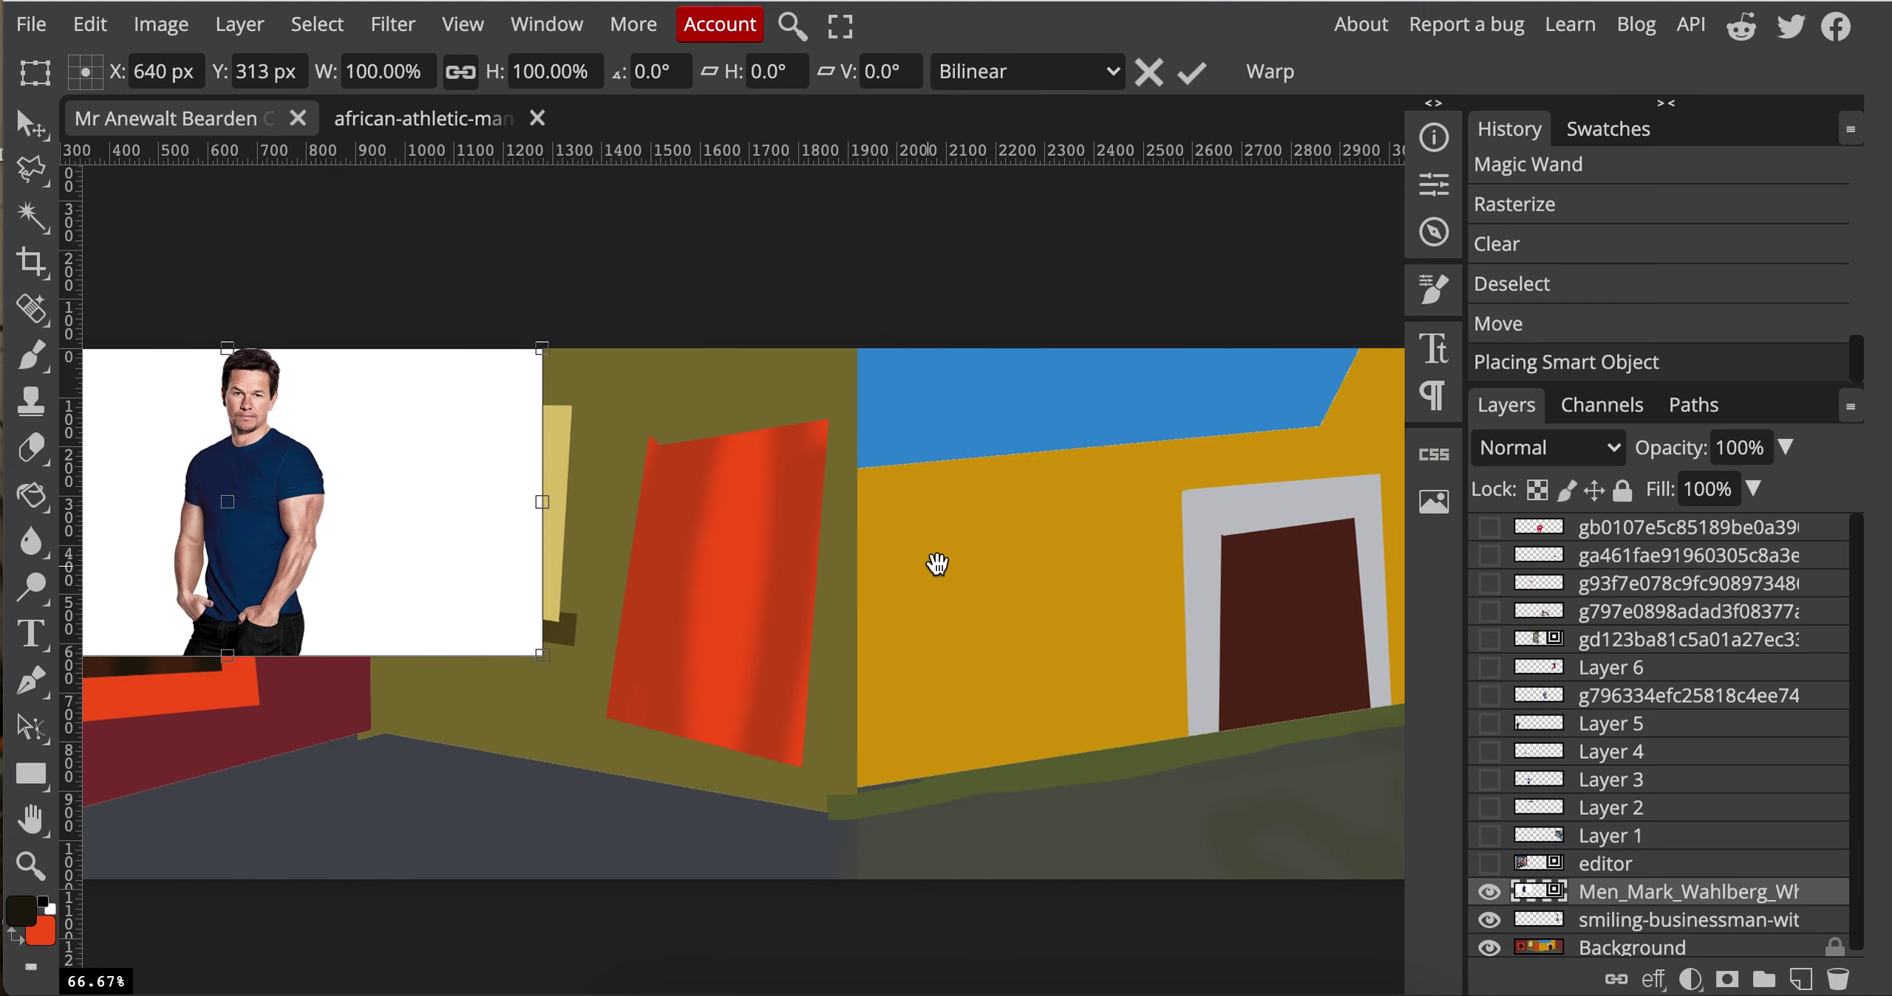
Step: Move the placed photo of the man in the navy T-shirt onto the yellow wall and commit the placement
{"action": "left_click_drag", "start_coordinate": [443, 540], "coordinate": [1335, 642]}
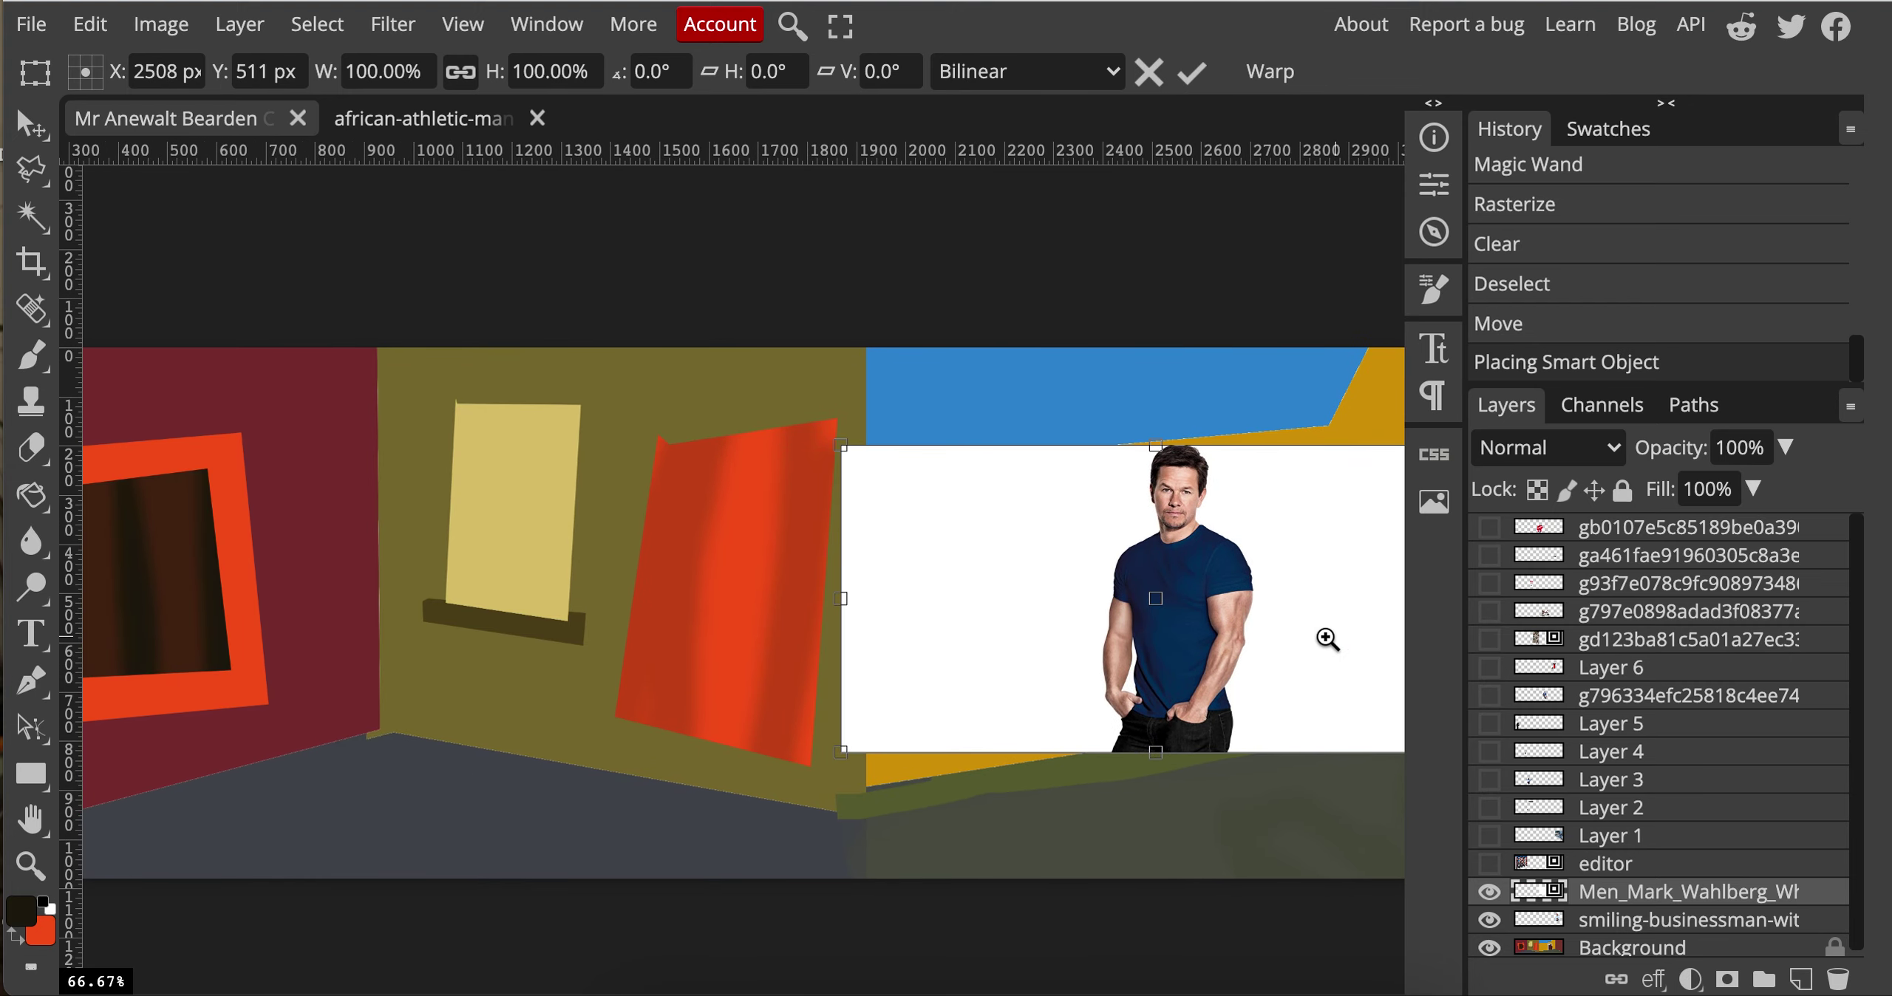
{"action": "scroll", "coordinate": [1233, 646], "scroll_direction": "down", "scroll_amount": 4}
{"action": "scroll", "coordinate": [1327, 650], "scroll_direction": "up", "scroll_amount": 6}
{"action": "scroll", "coordinate": [1327, 650], "scroll_direction": "up", "scroll_amount": 3}
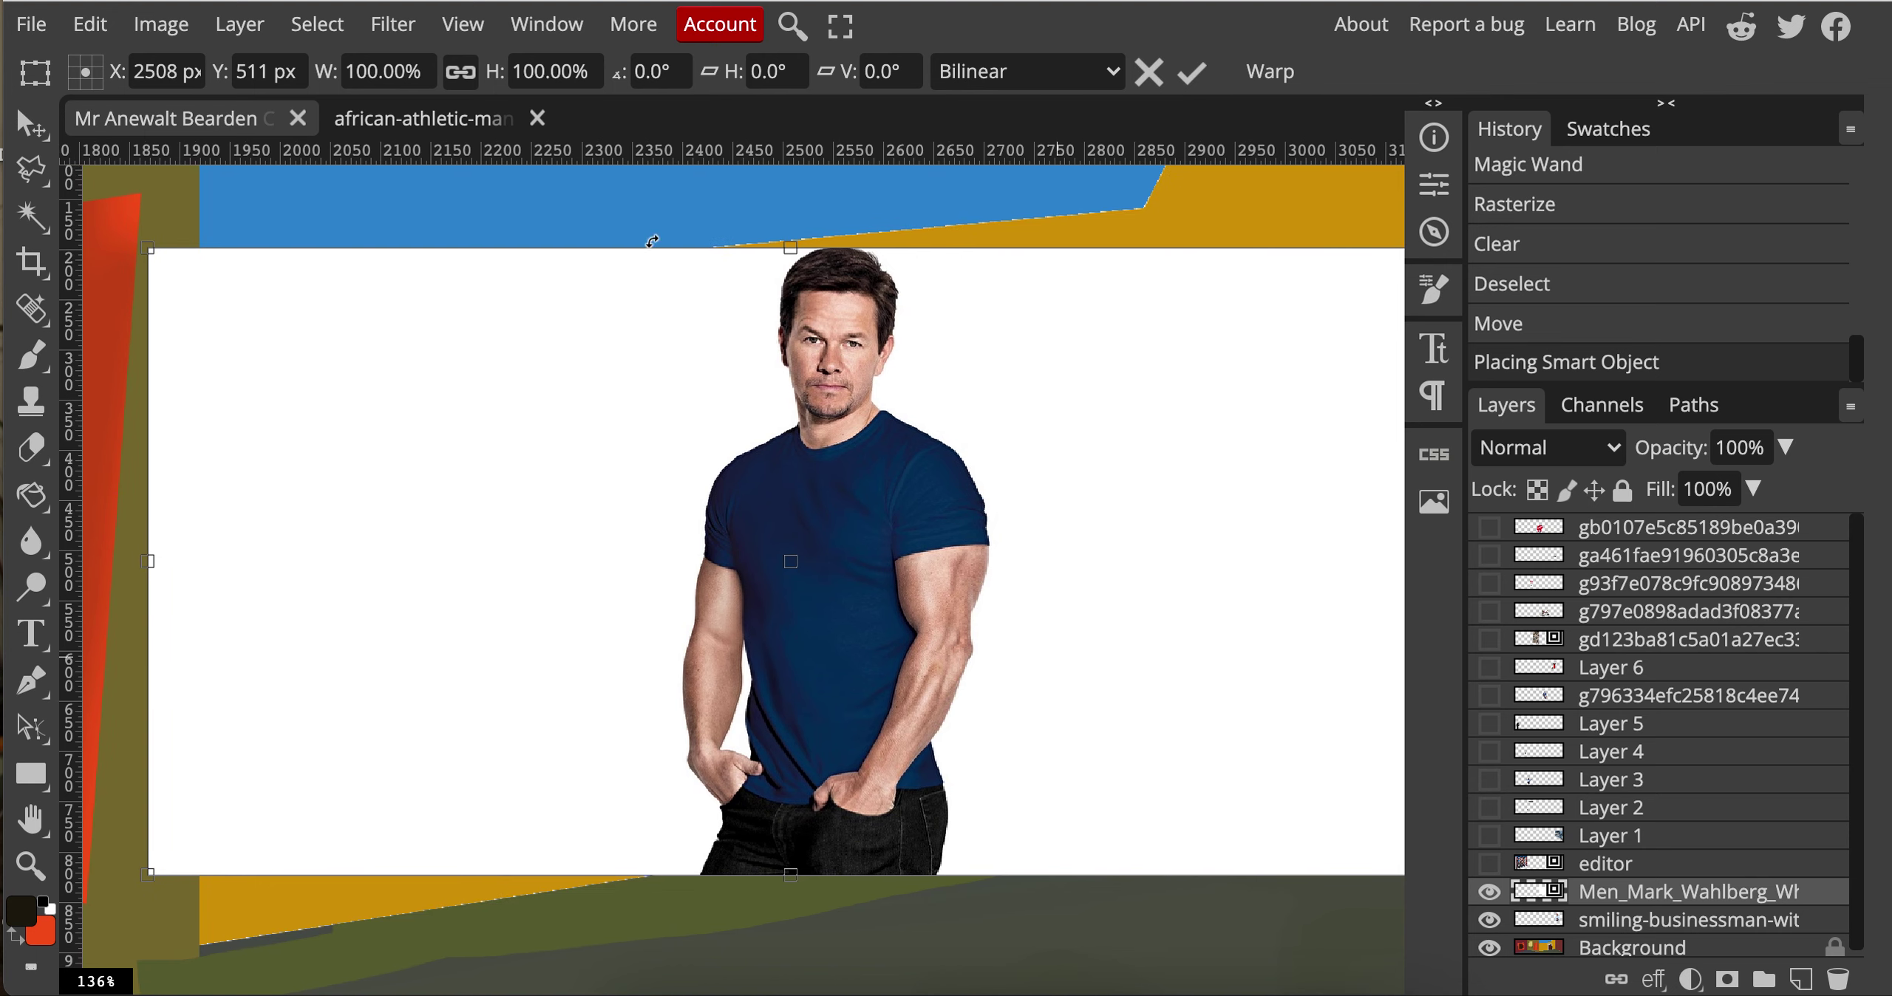
{"action": "left_click", "coordinate": [29, 217]}
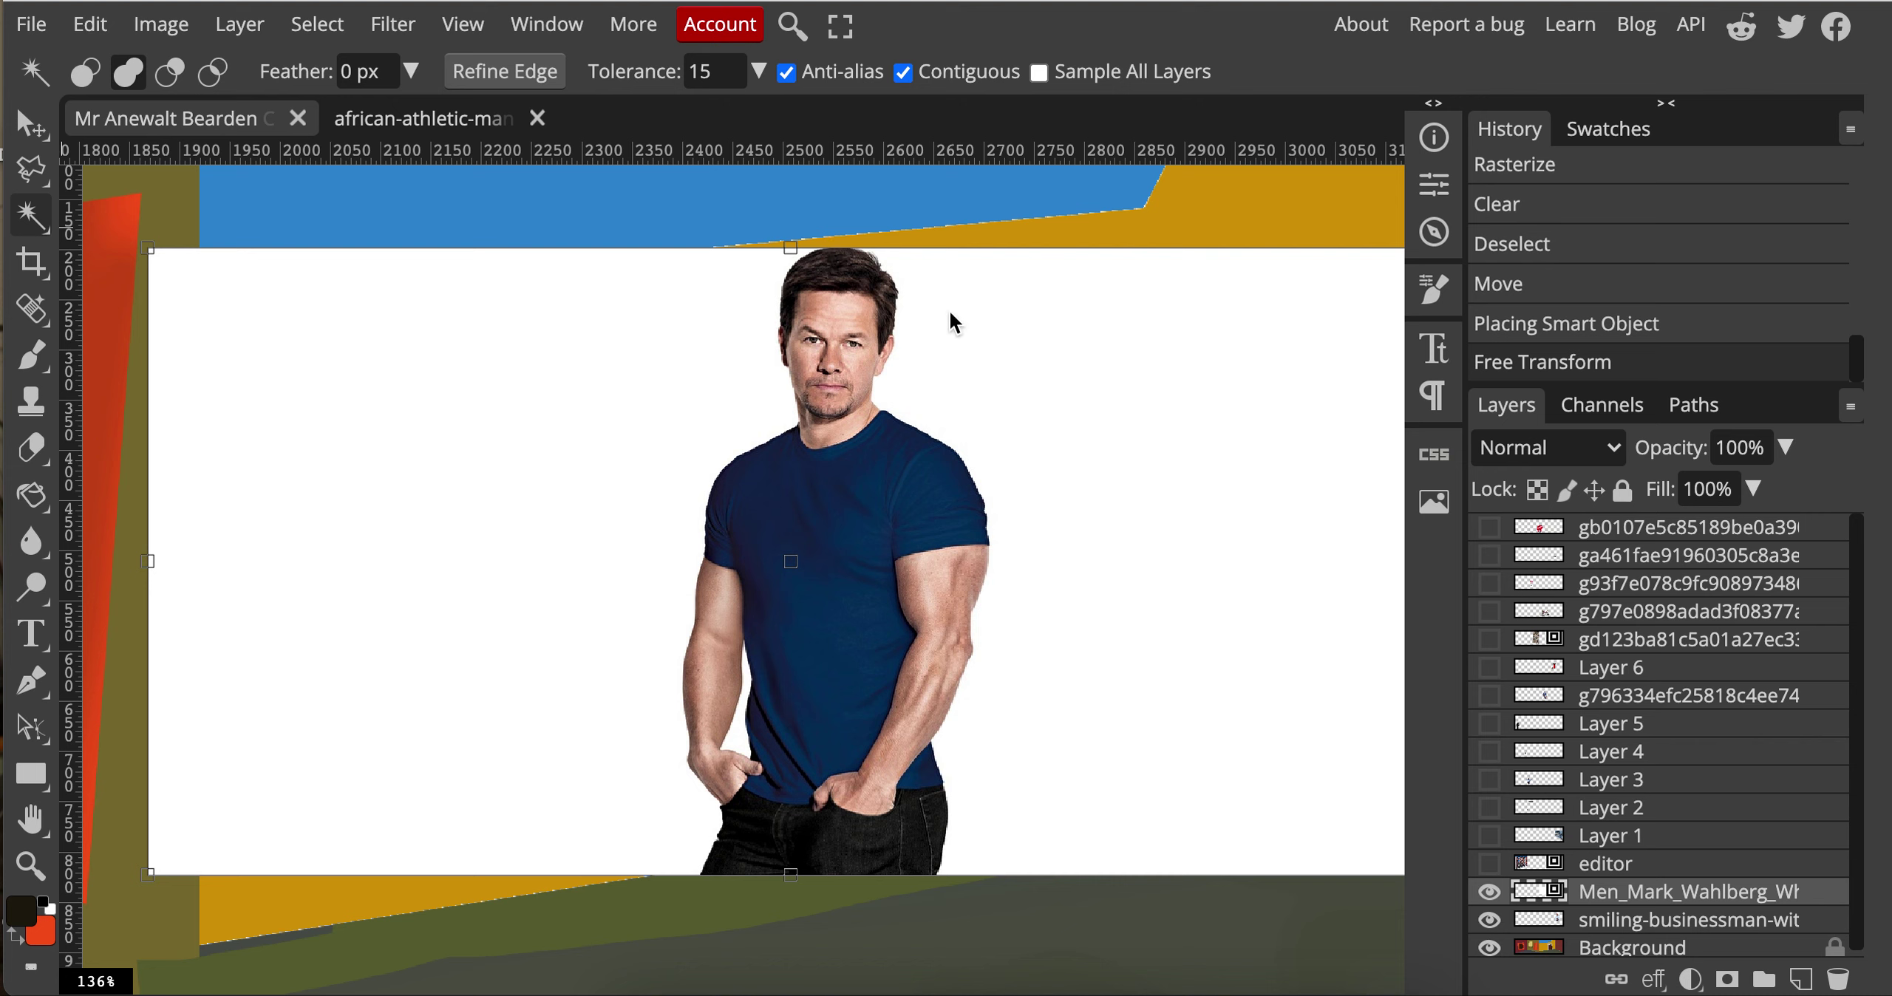
Step: Select the white areas around the man one by one with the contiguous Magic Wand, including the gap by his arm, and deselect
{"action": "left_click", "coordinate": [508, 380]}
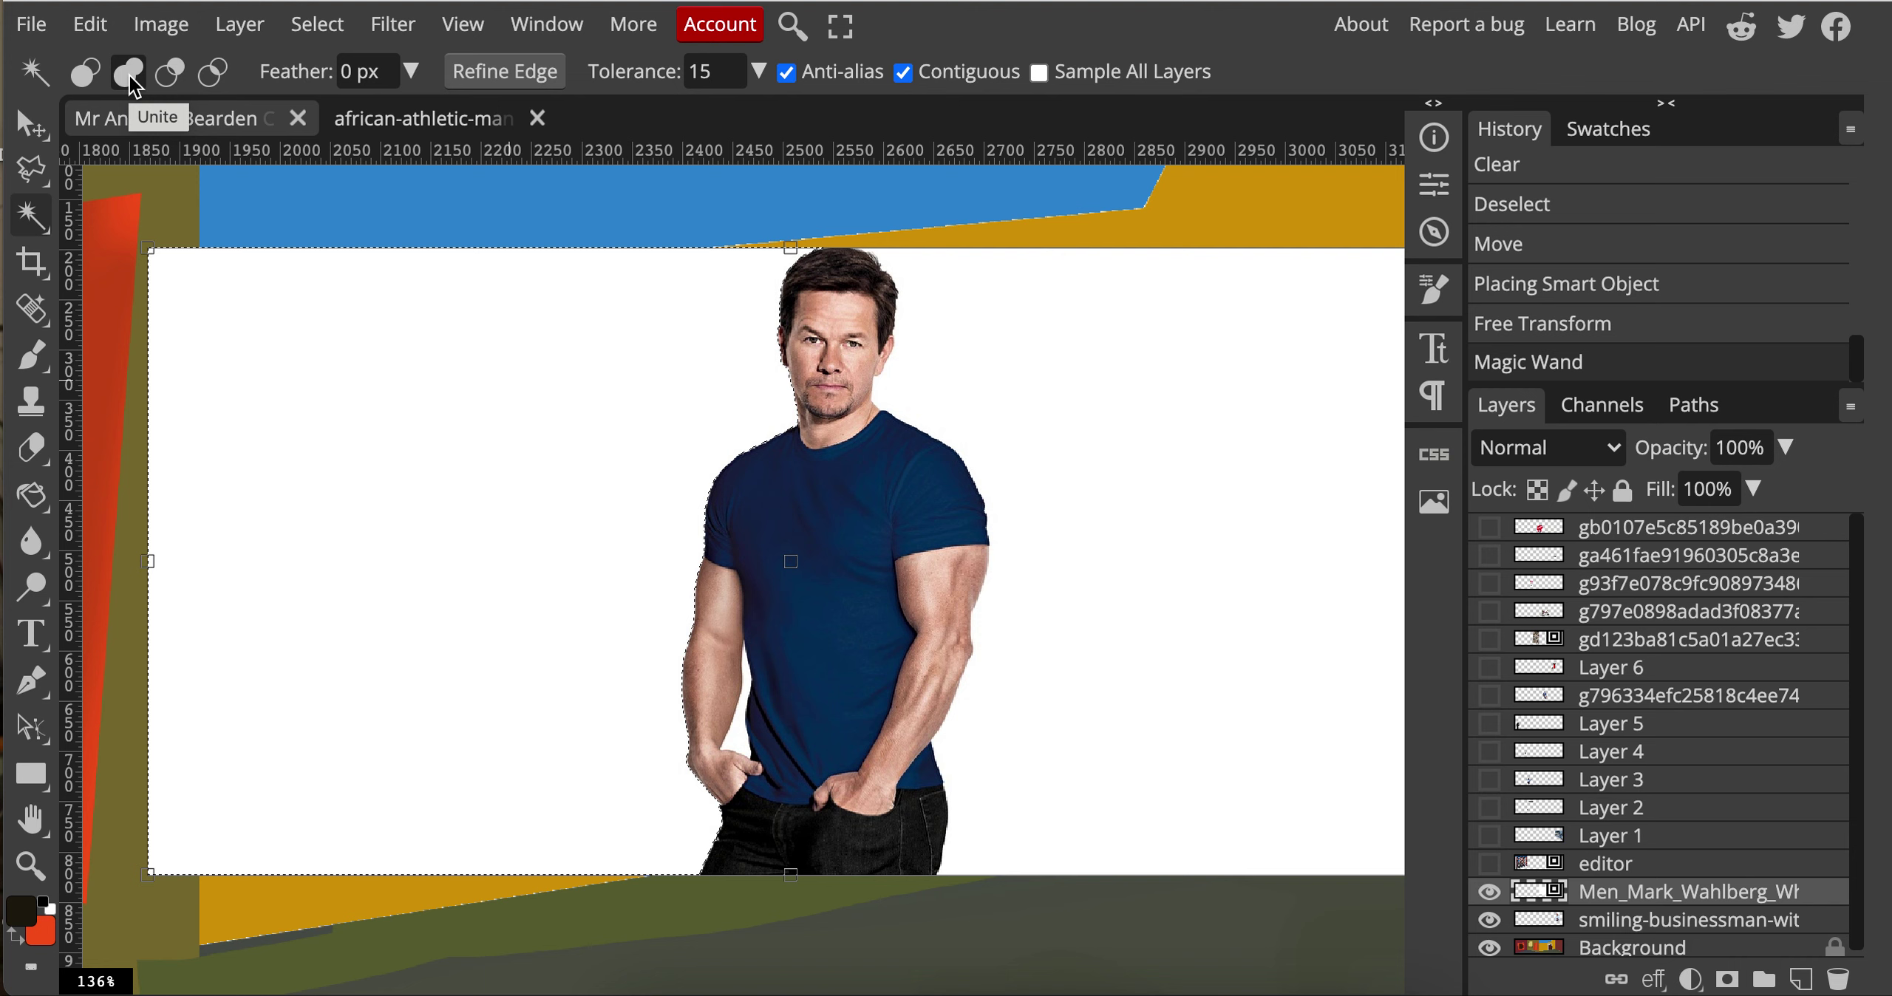
{"action": "left_click", "coordinate": [1067, 382]}
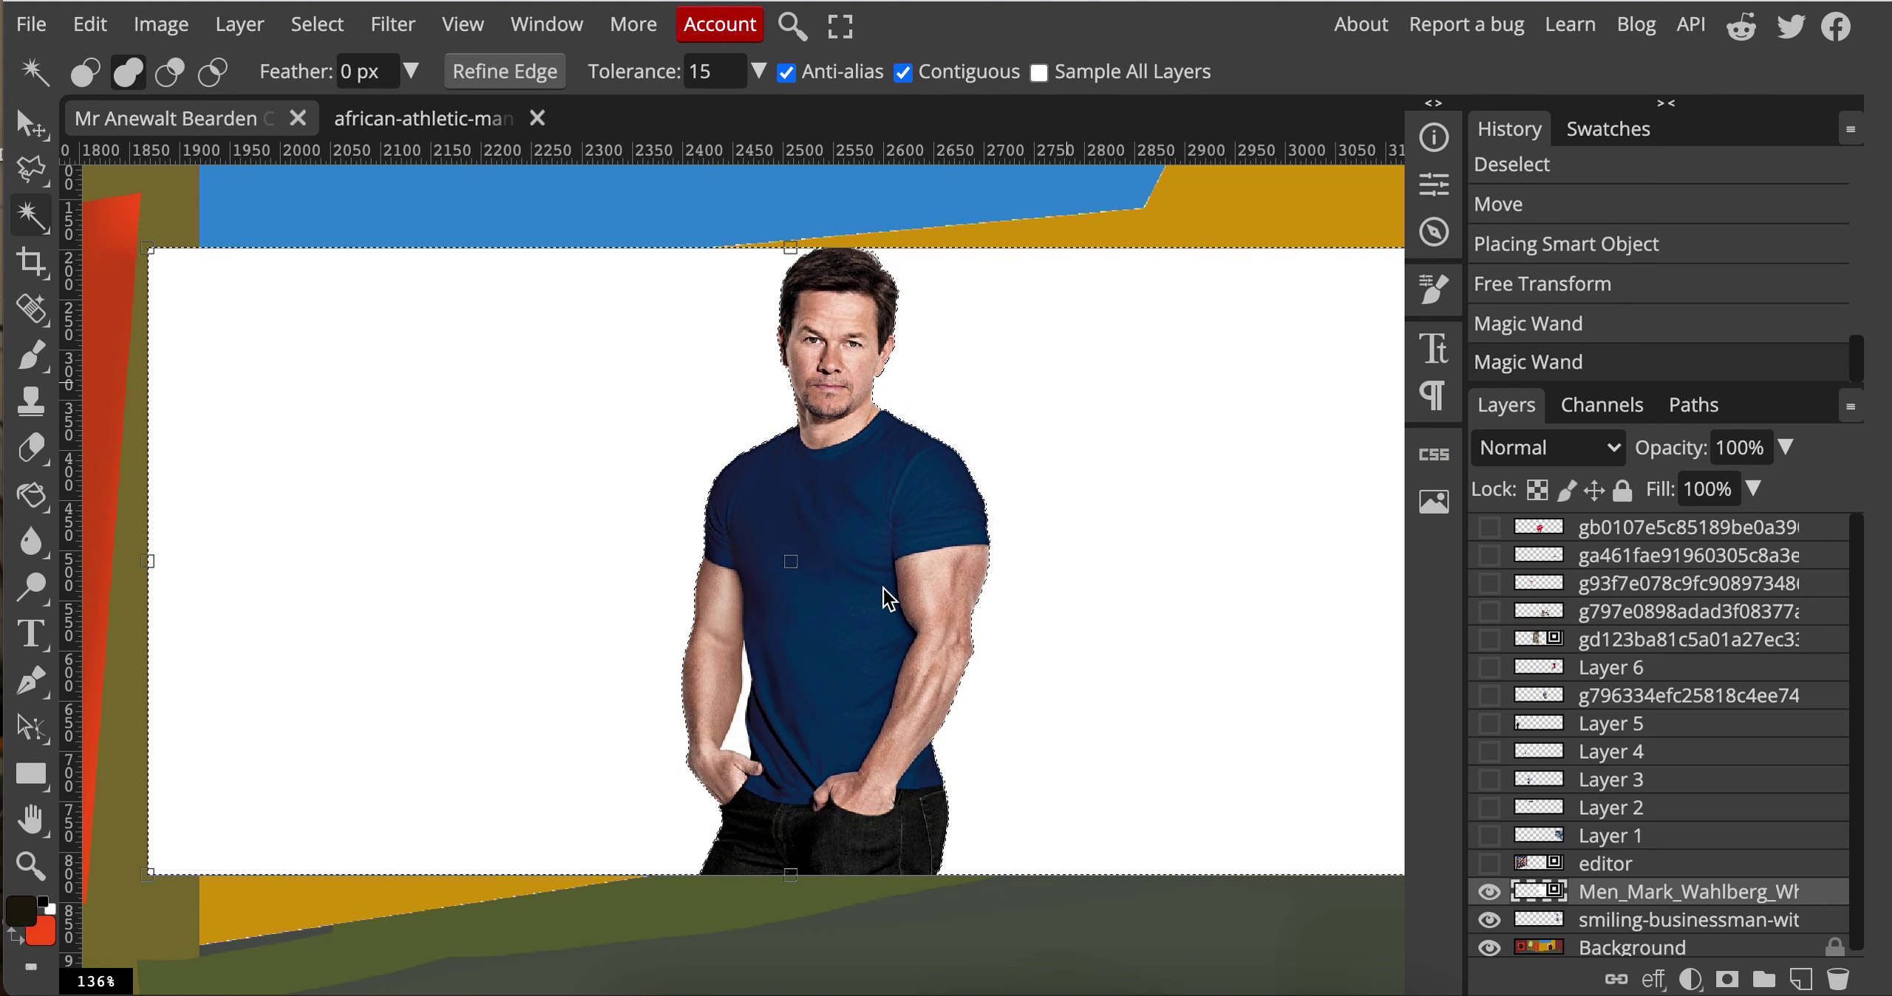
{"action": "left_click", "coordinate": [745, 736]}
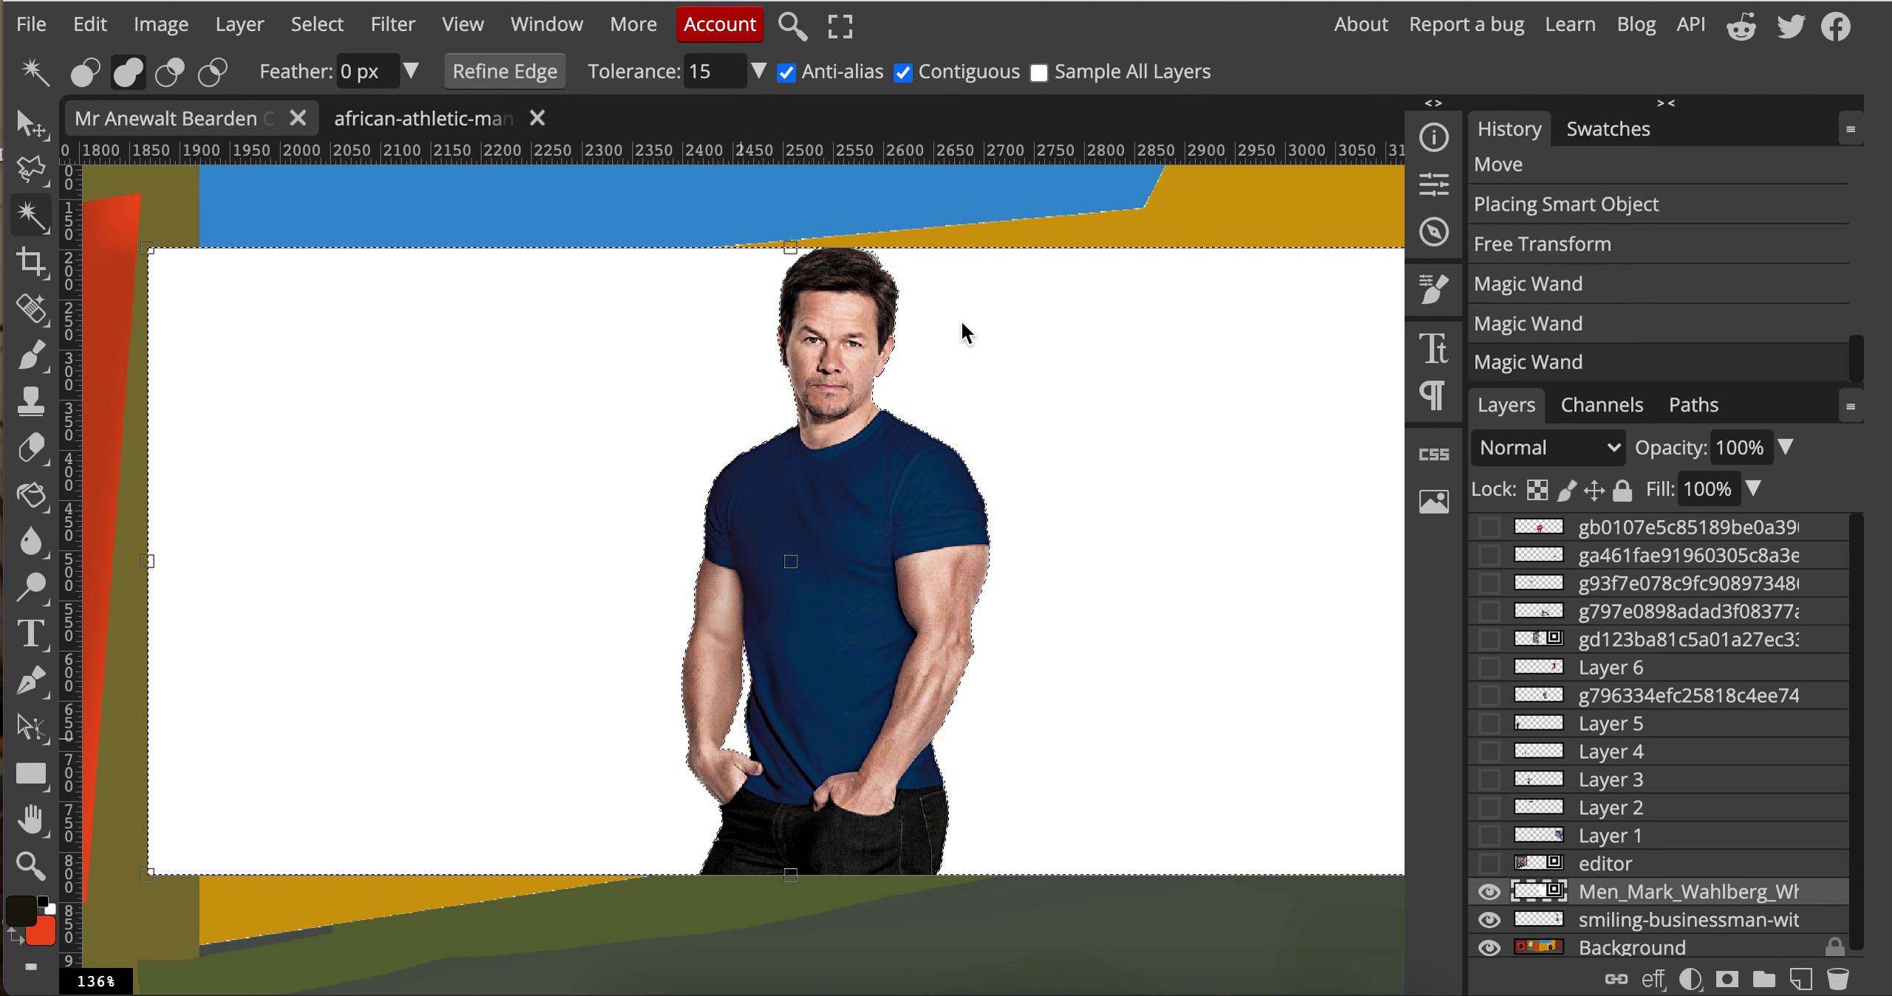
{"action": "key", "text": "ctrl+d"}
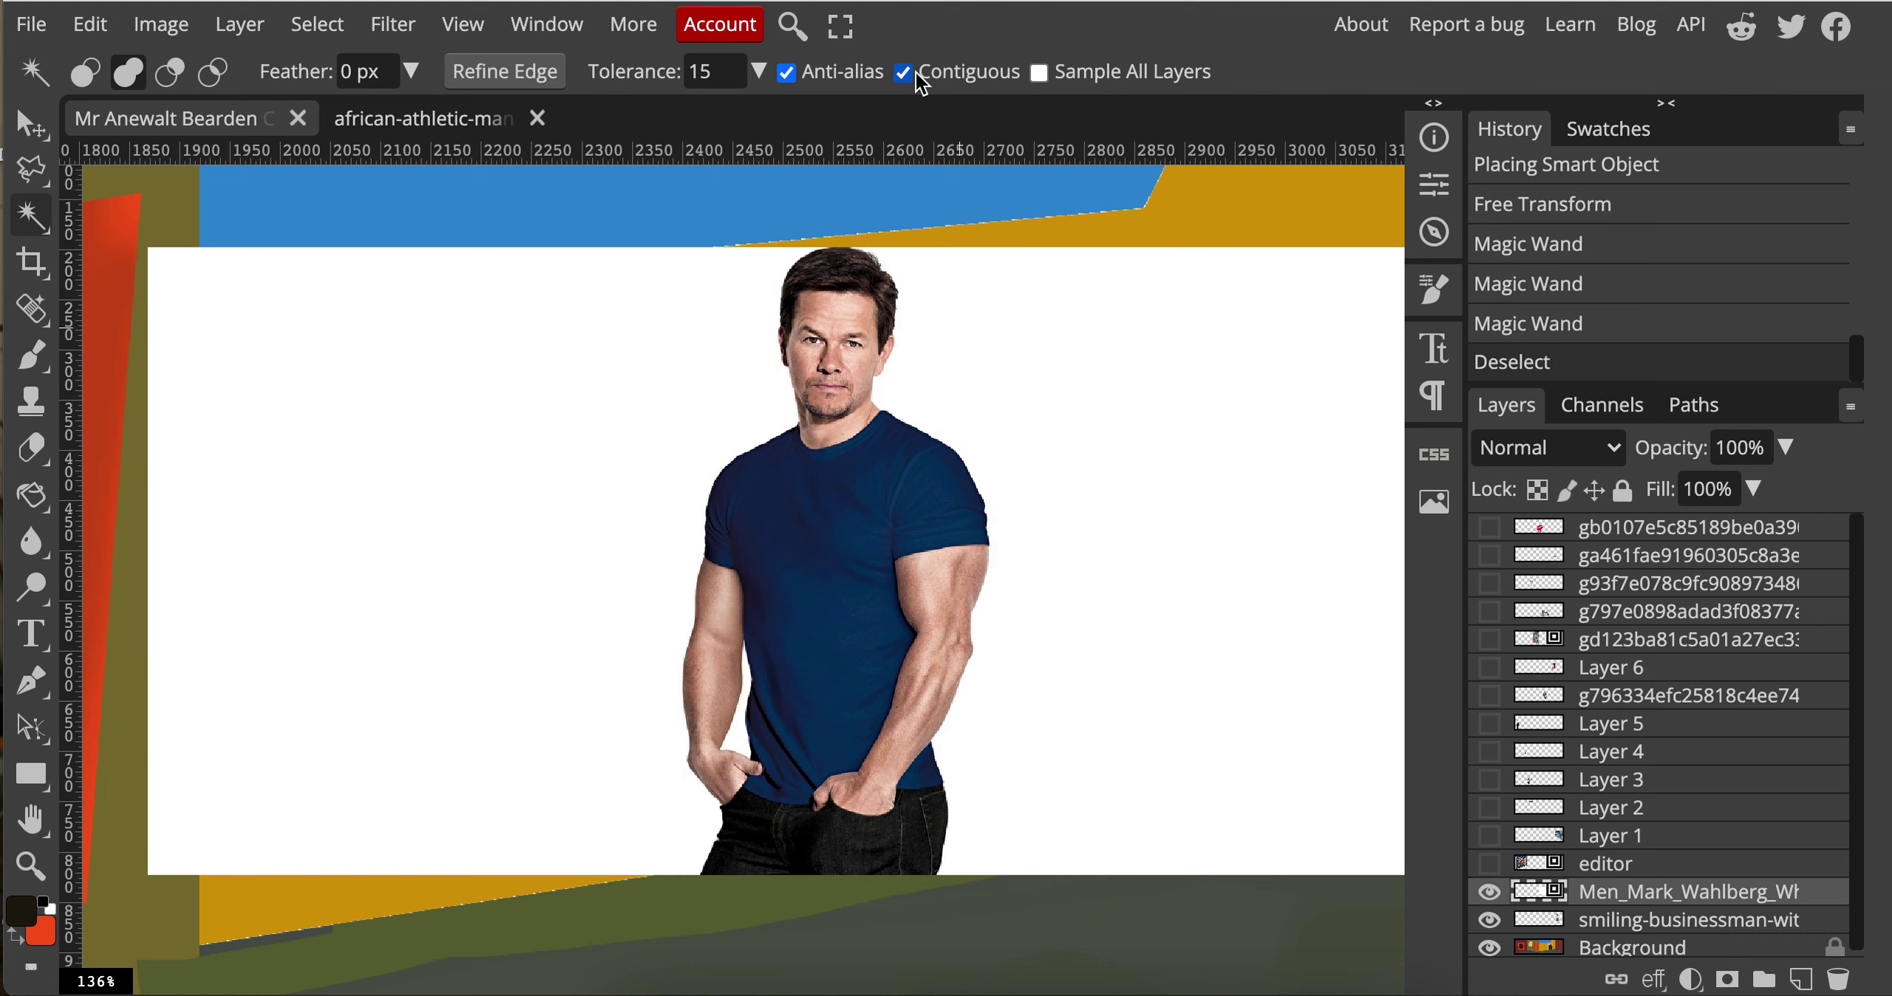
Step: Select all the white around the man using the Magic Wand with Contiguous off, rasterize the layer and delete the selection
{"action": "left_click", "coordinate": [453, 416]}
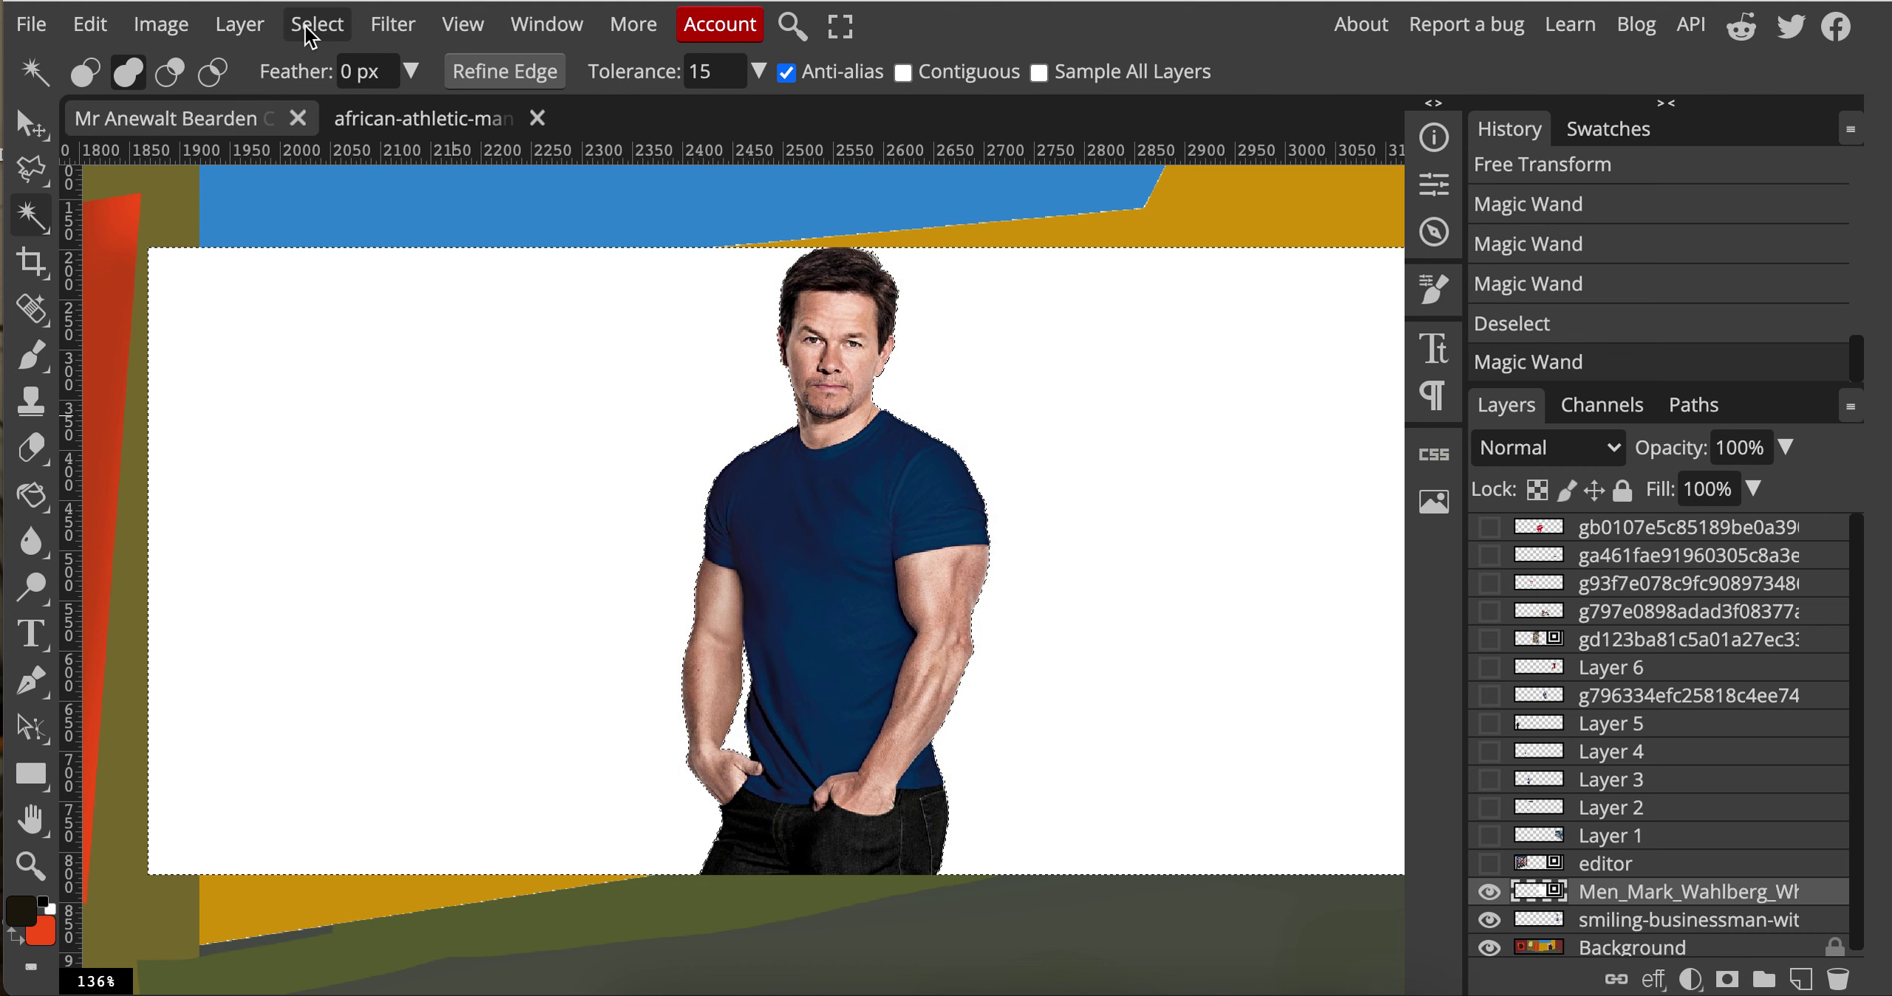
{"action": "left_click", "coordinate": [241, 29]}
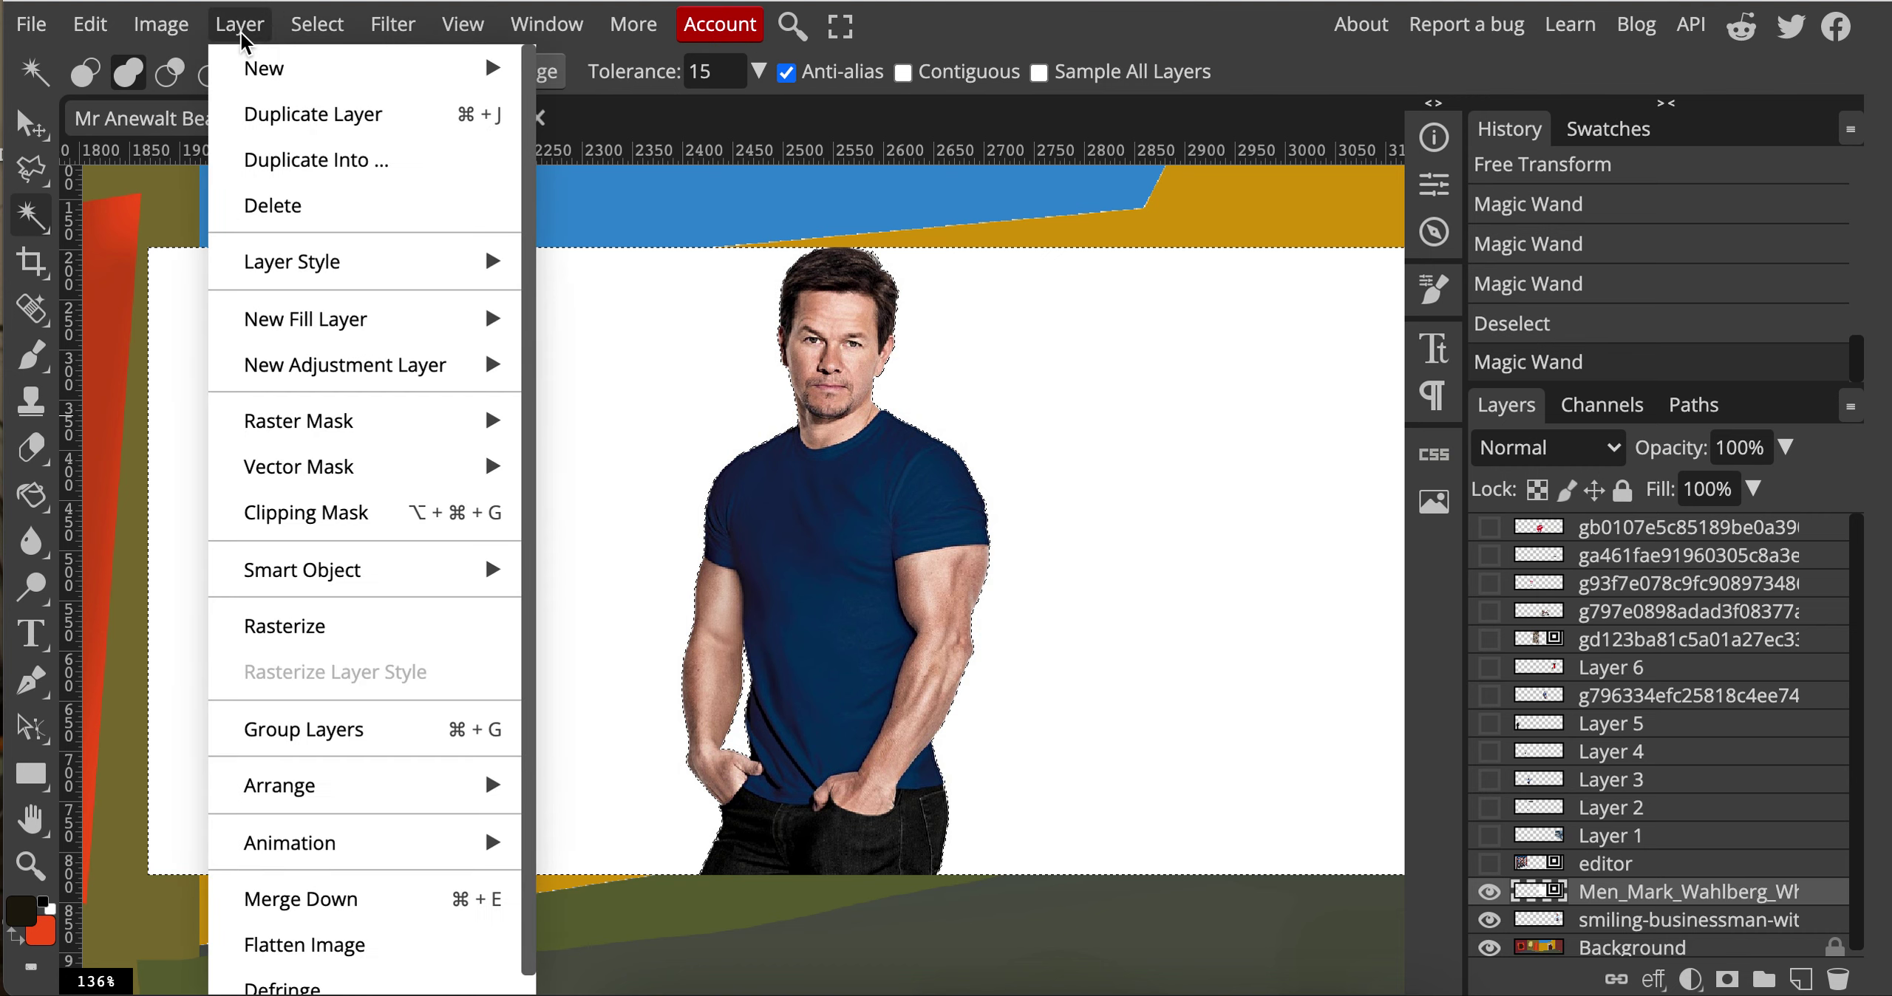
{"action": "left_click", "coordinate": [365, 630]}
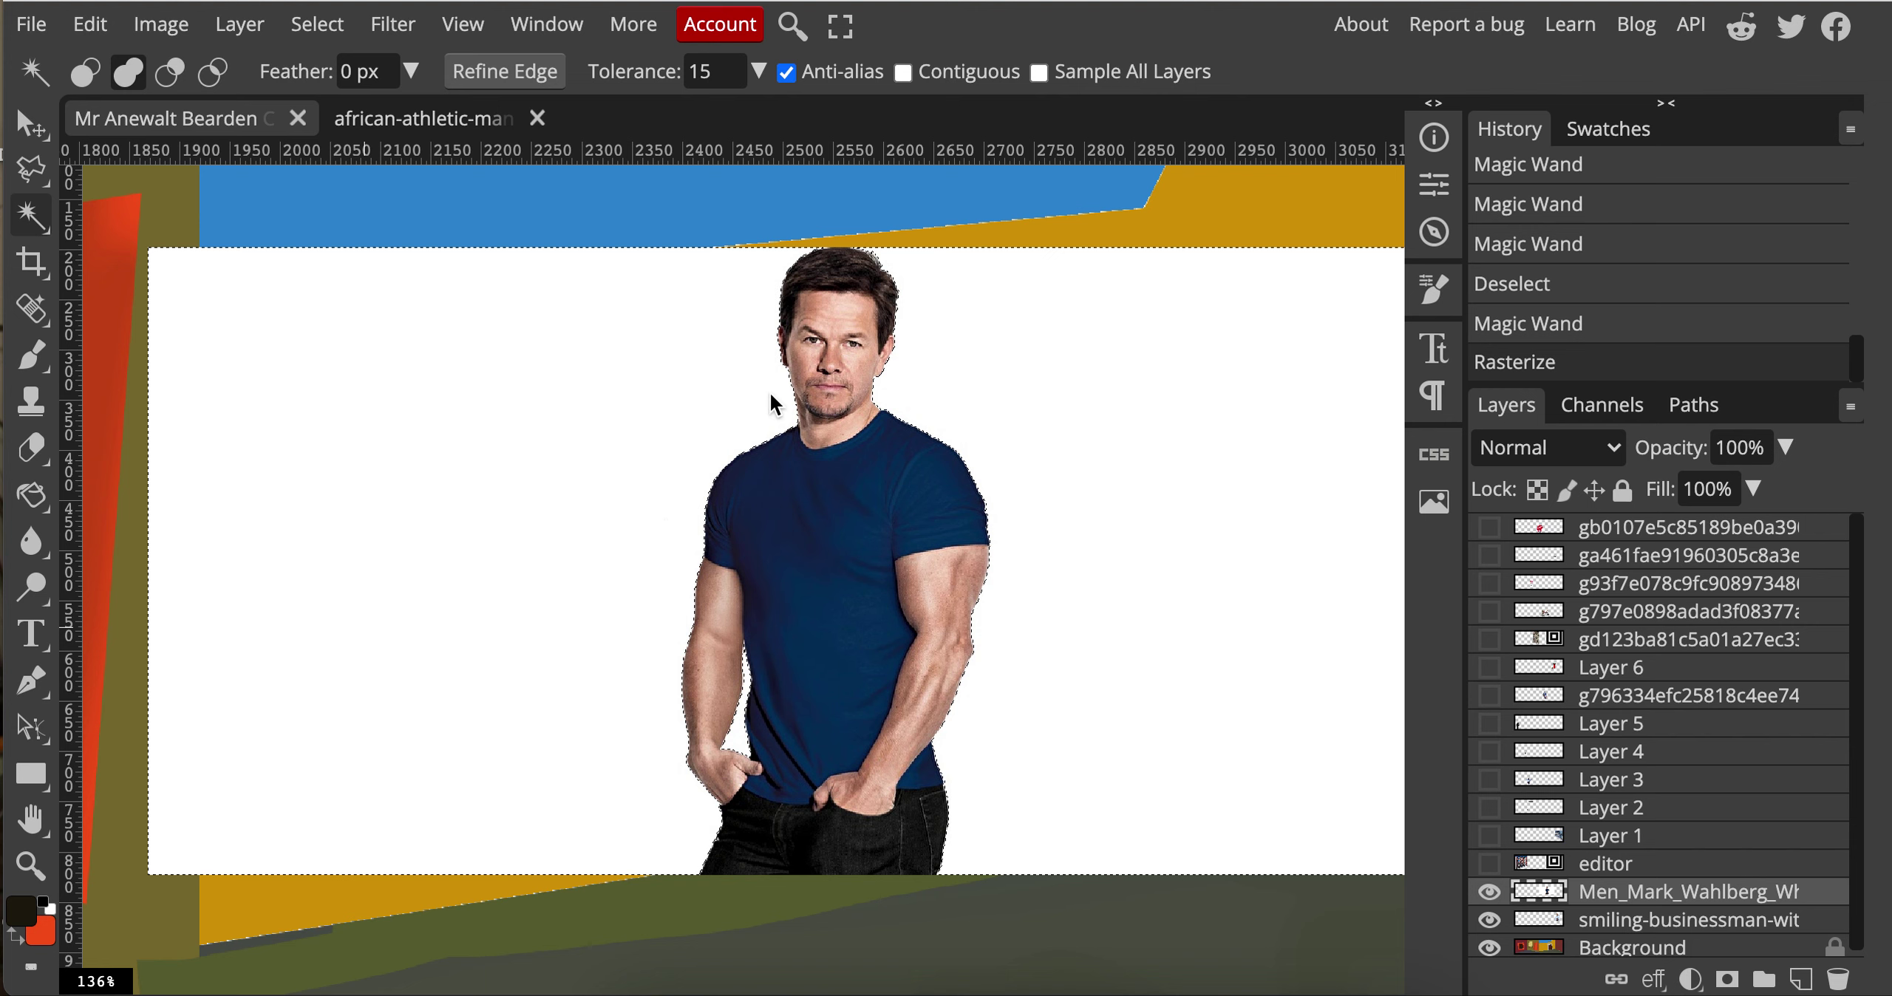
{"action": "key", "text": "Delete"}
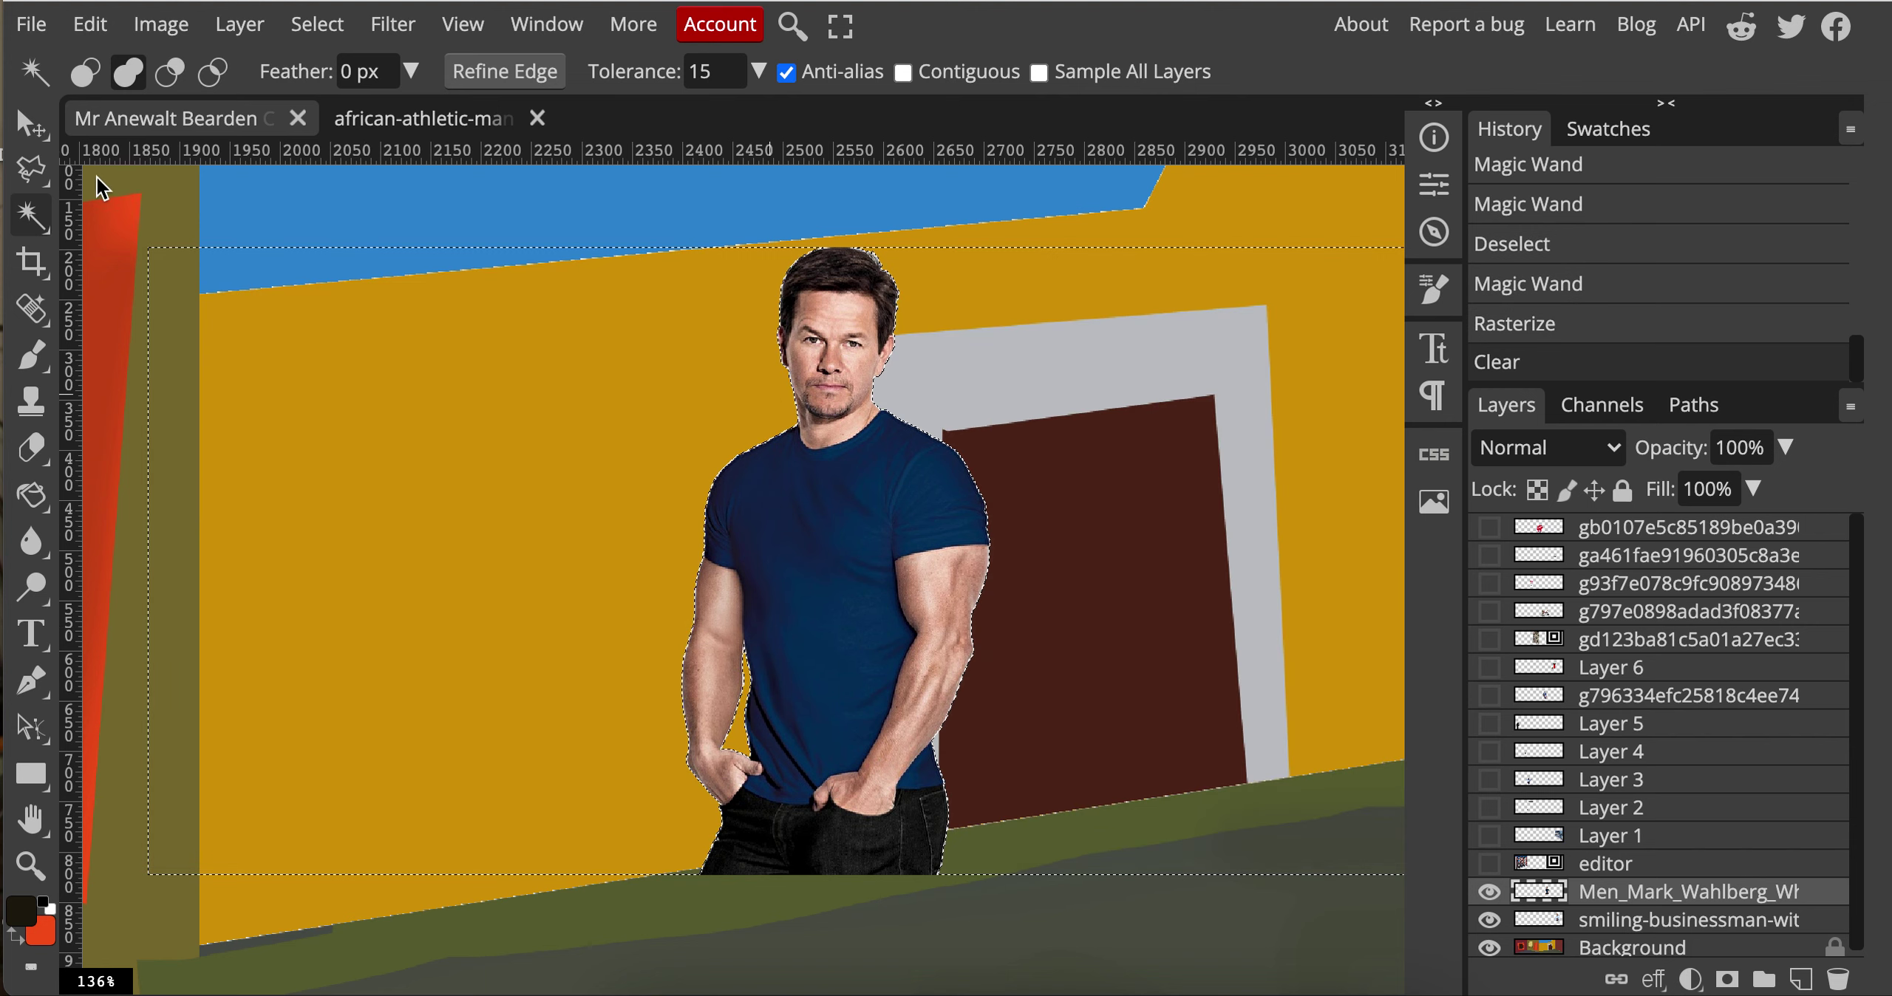
Step: Deselect and move the navy T-shirt cutout in front of the grey-framed doorway on the yellow wall
{"action": "key", "text": "ctrl+d"}
{"action": "scroll", "coordinate": [1035, 543], "scroll_direction": "down", "scroll_amount": 4}
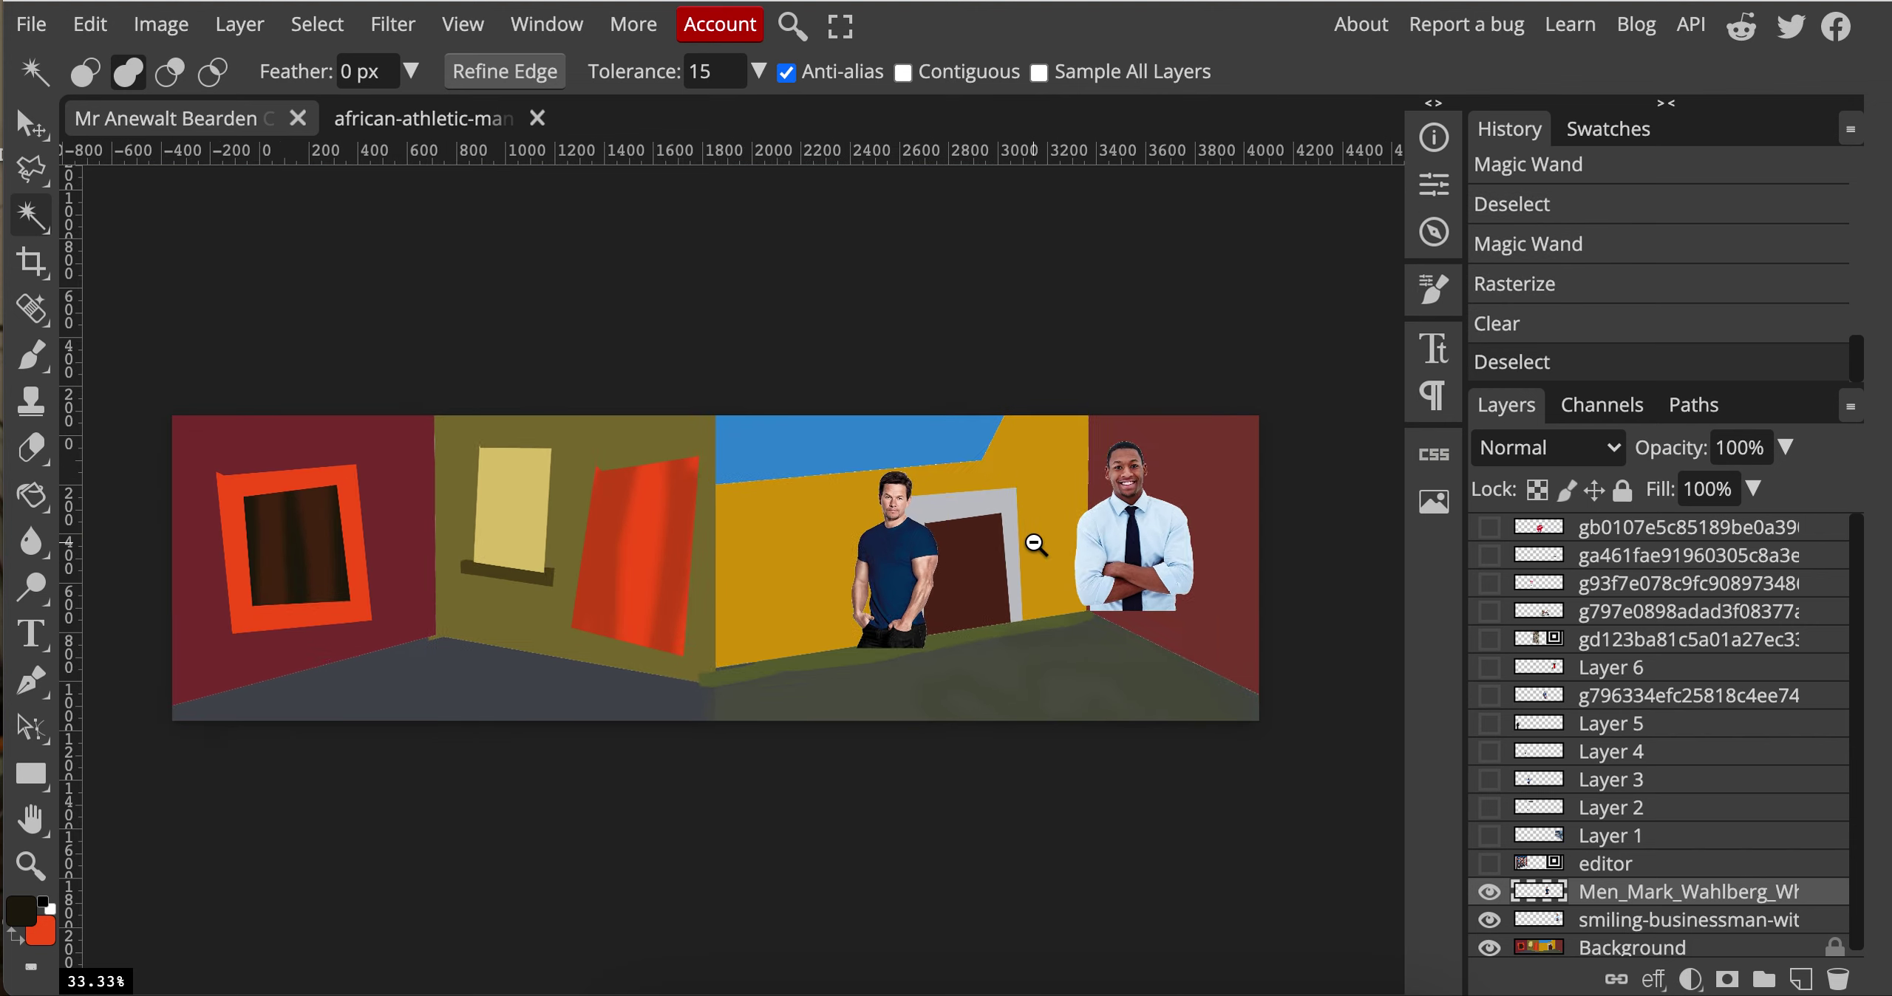
{"action": "scroll", "coordinate": [931, 547], "scroll_direction": "up", "scroll_amount": 2}
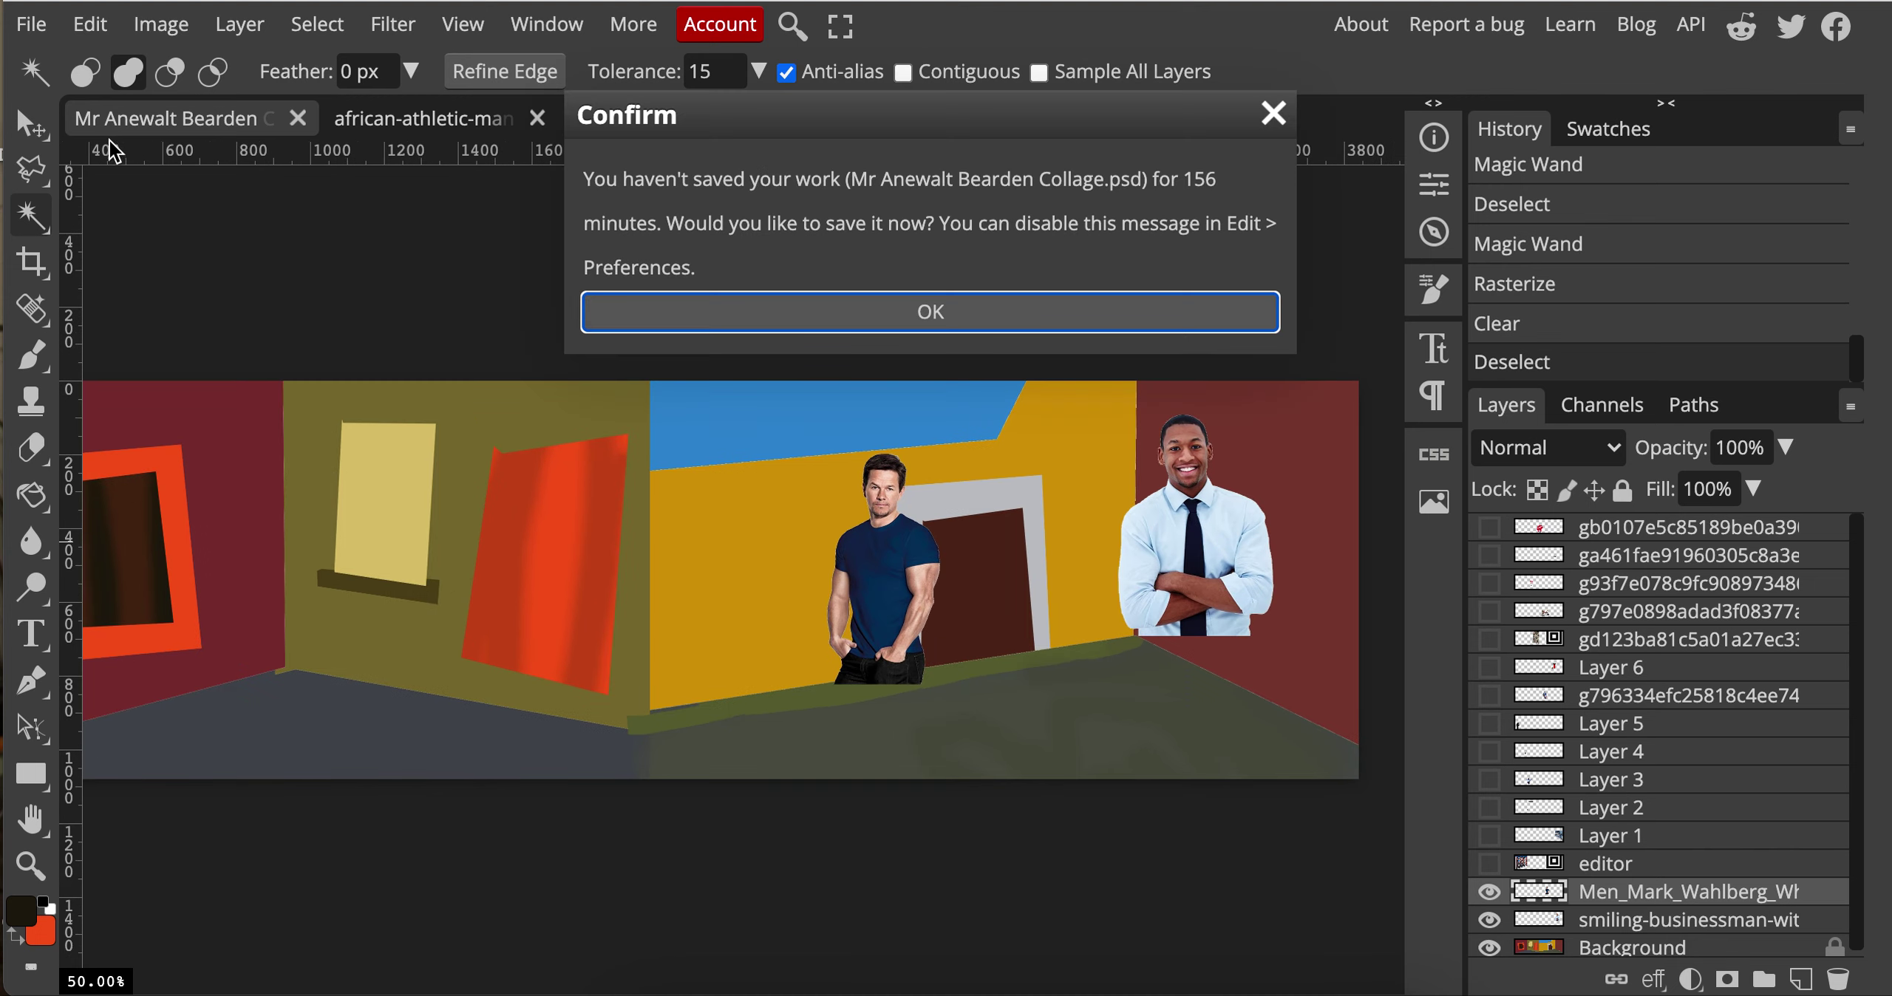
{"action": "left_click", "coordinate": [1273, 113]}
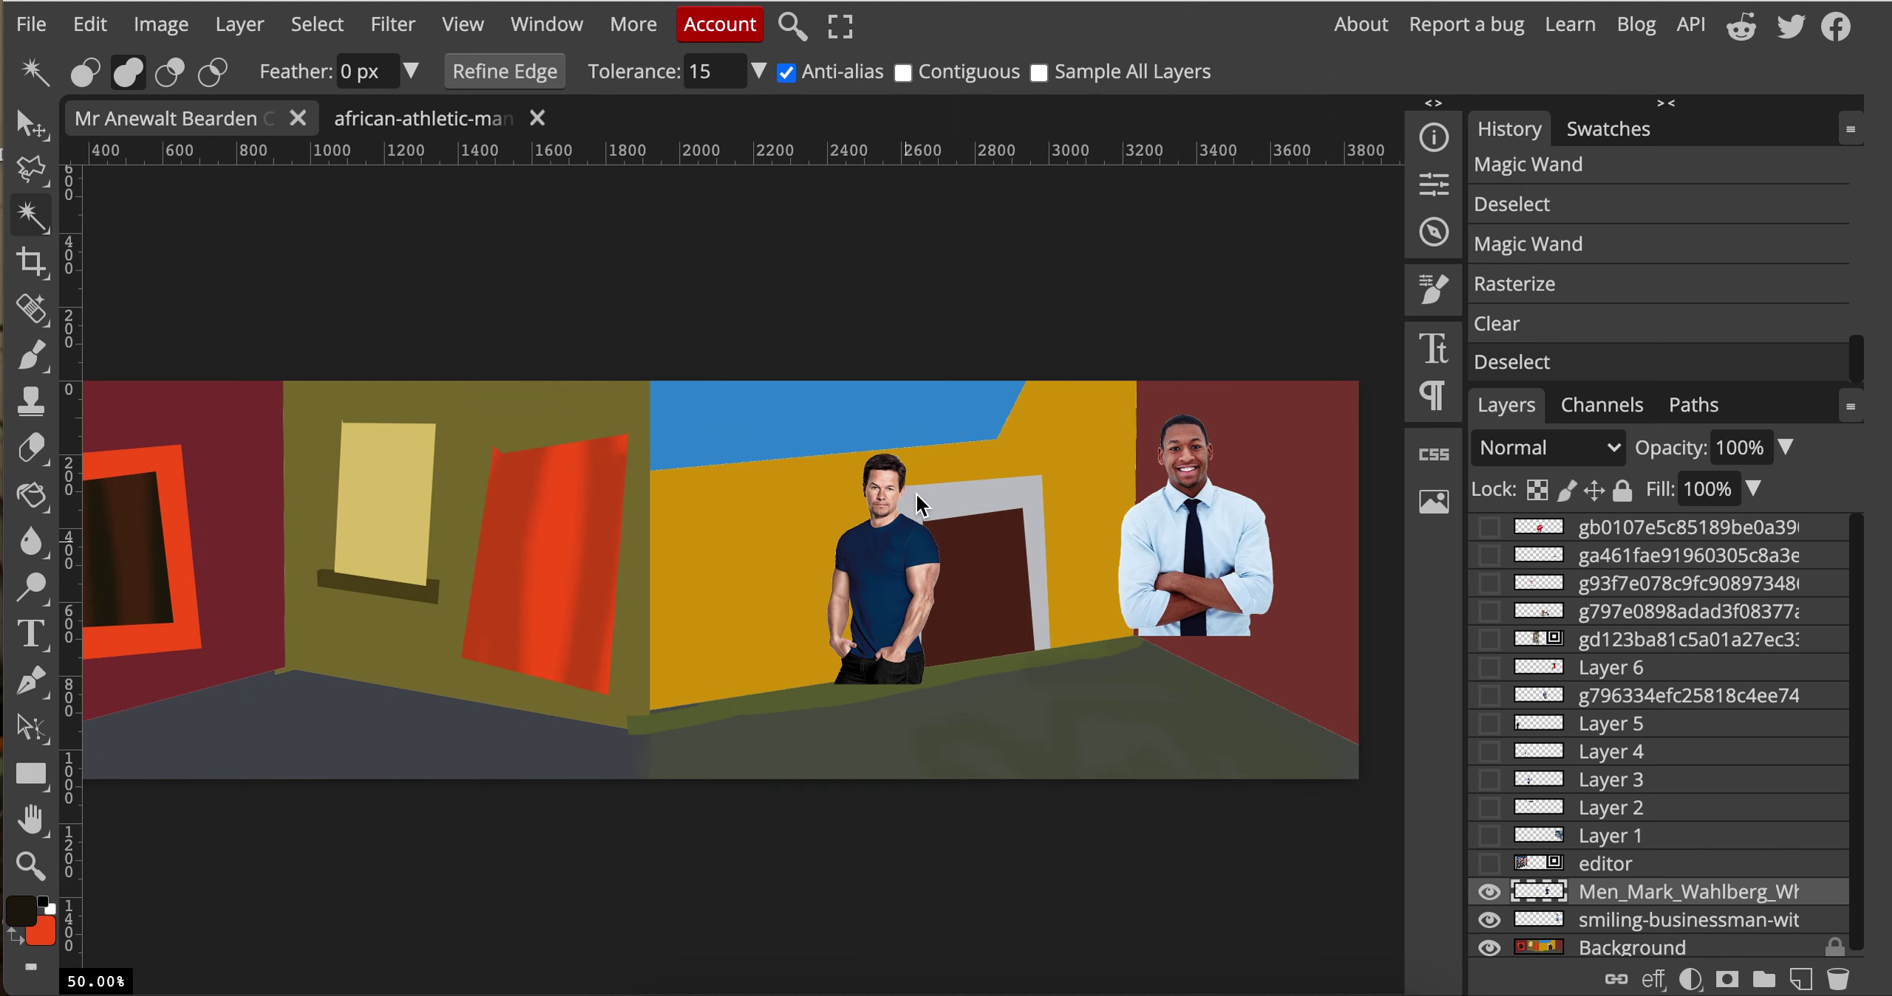
{"action": "left_click", "coordinate": [31, 124]}
{"action": "left_click_drag", "start_coordinate": [874, 676], "coordinate": [1002, 631]}
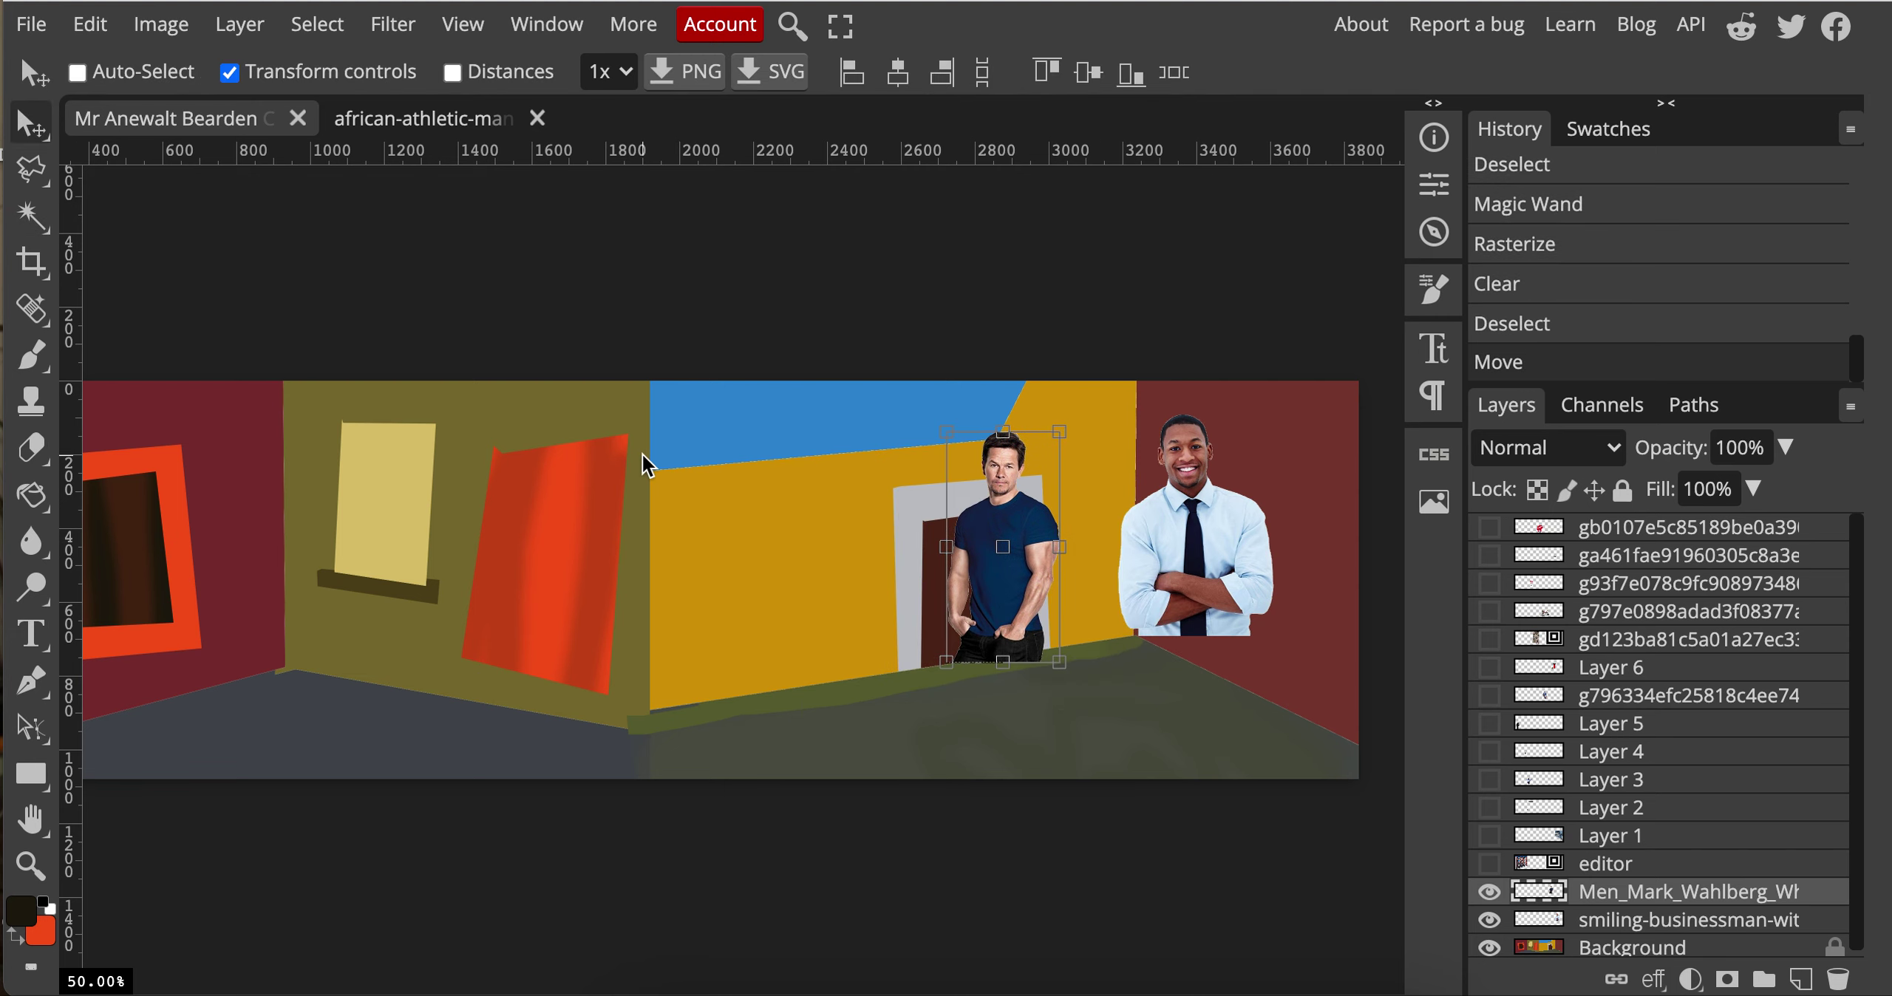
{"action": "left_click_drag", "start_coordinate": [1023, 510], "coordinate": [963, 543]}
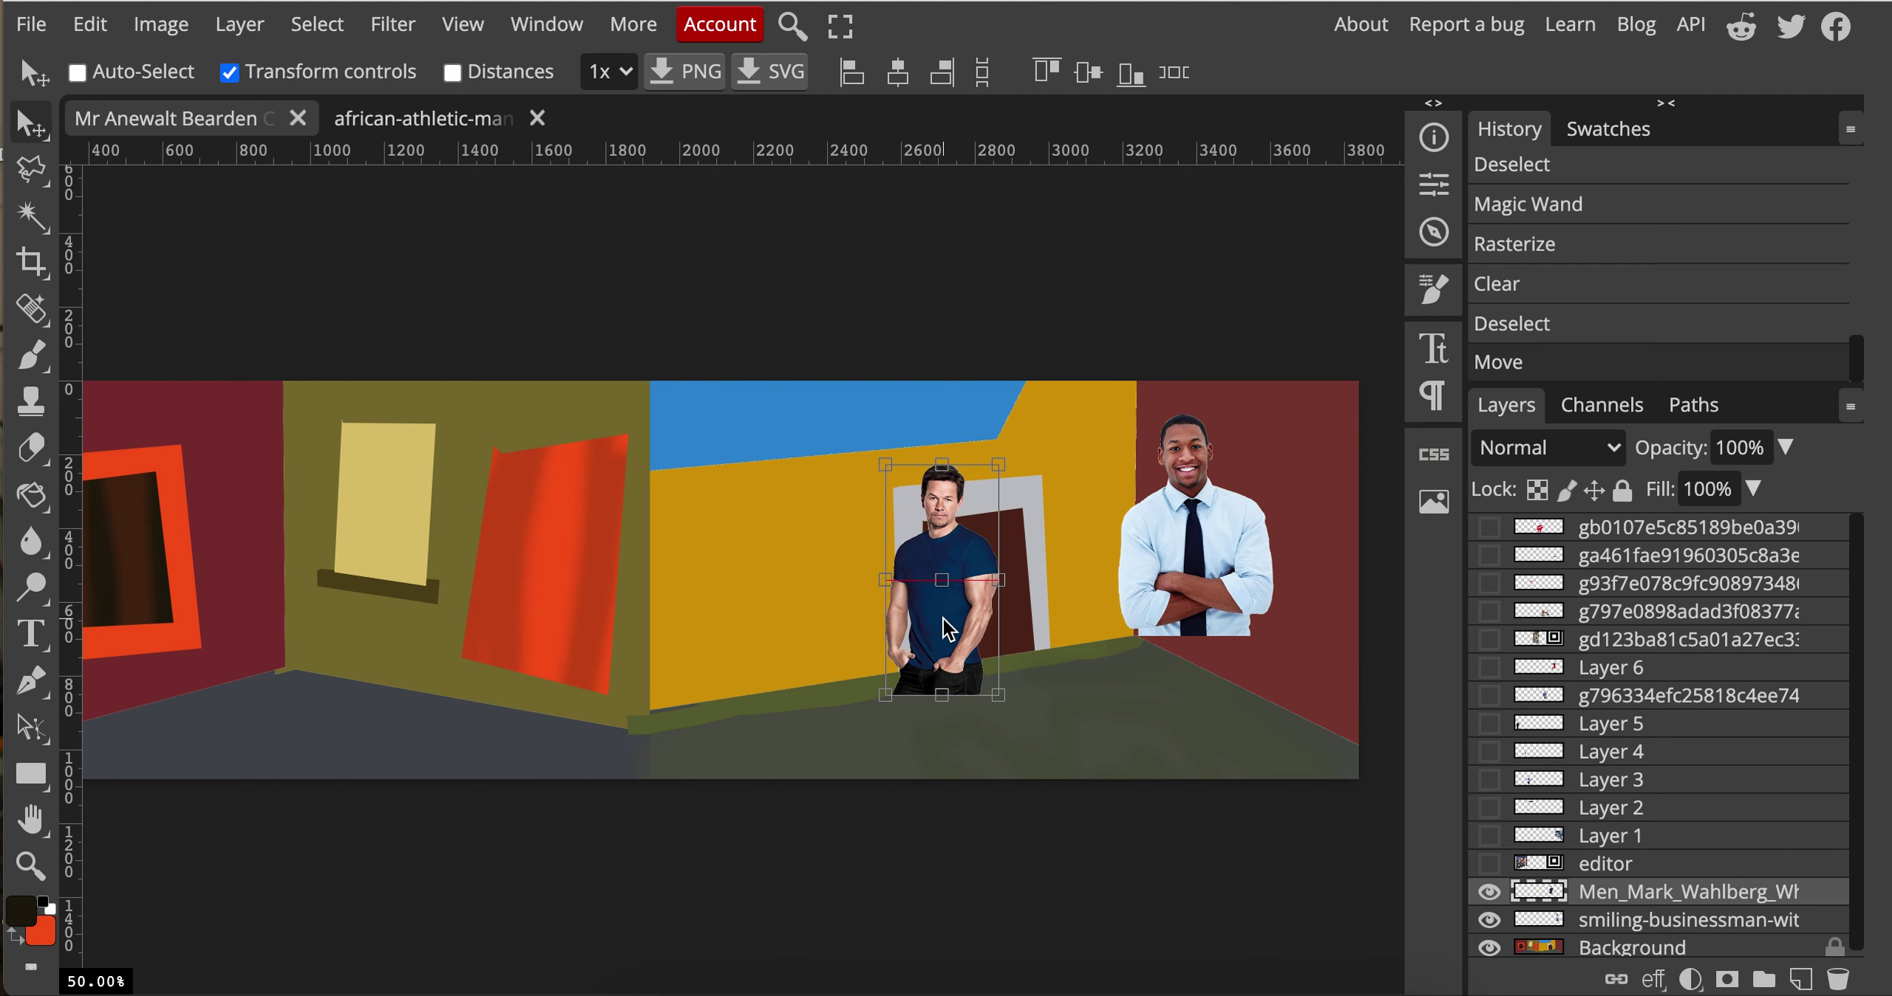
{"action": "left_click", "coordinate": [28, 221]}
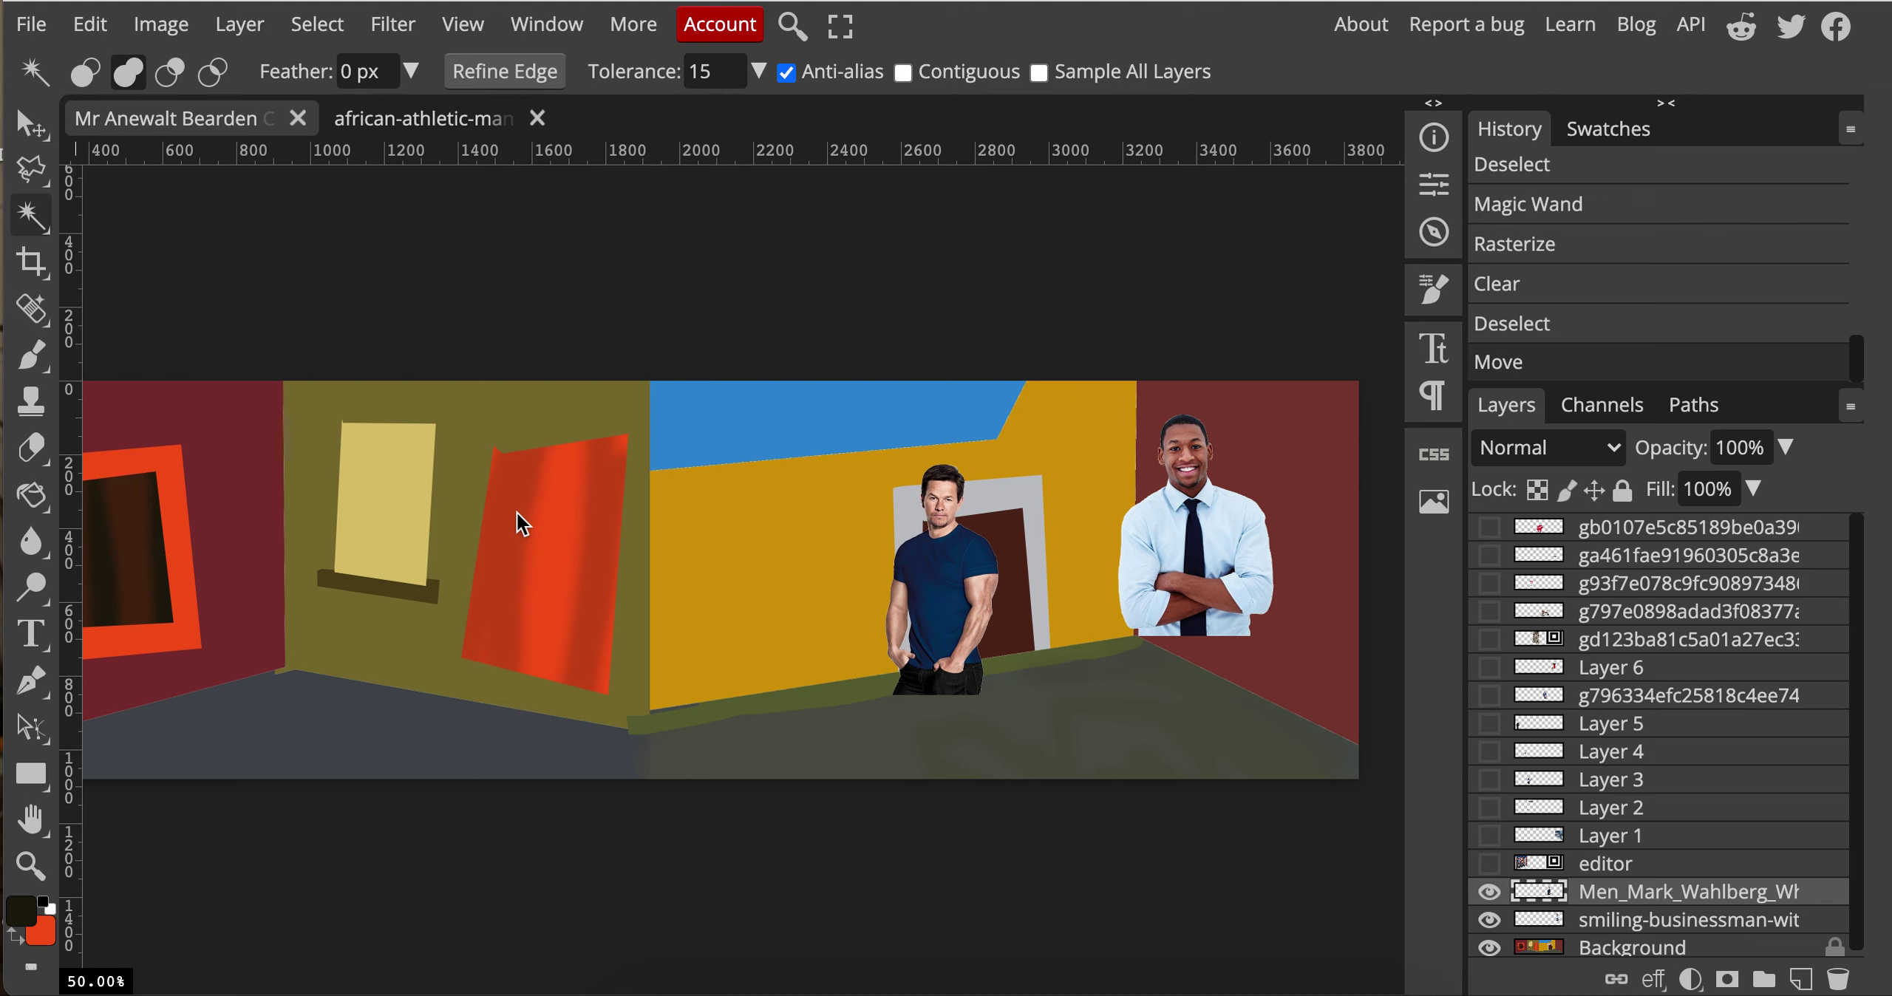
Step: Search the image gallery for "flower white background"
{"action": "left_click", "coordinate": [1432, 505]}
{"action": "left_click", "coordinate": [1131, 185]}
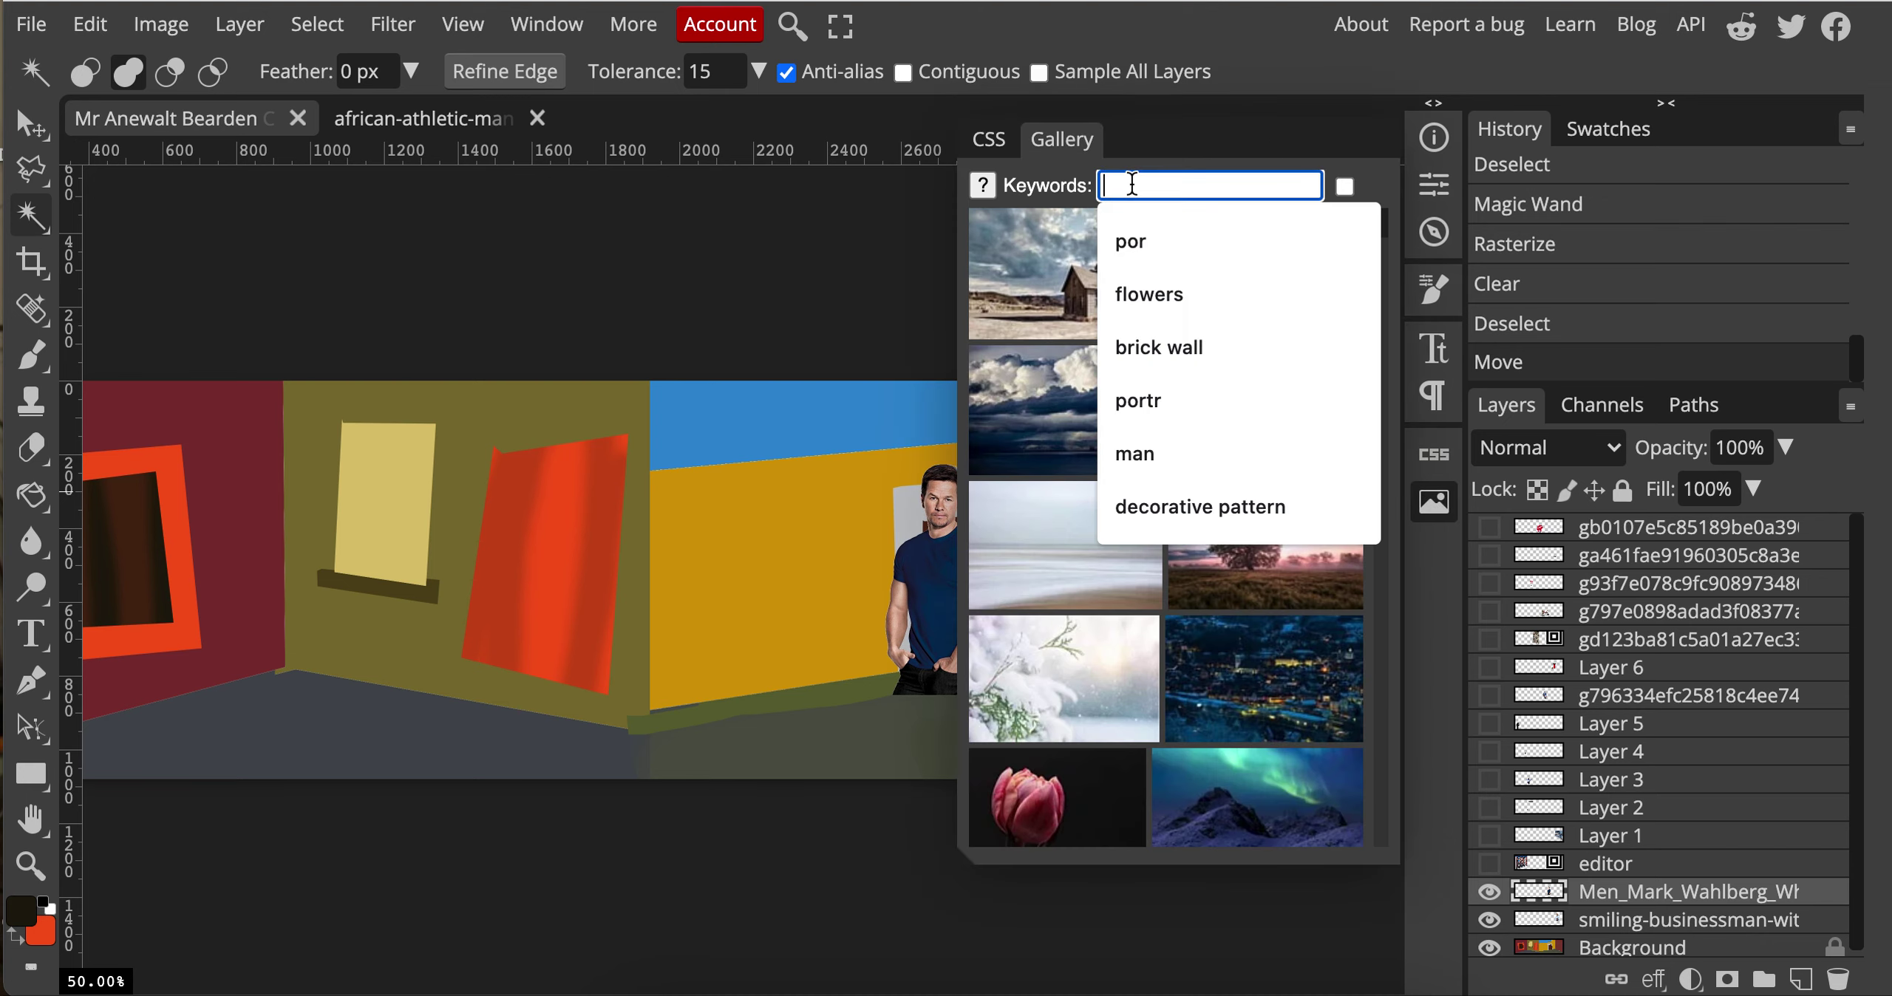
{"action": "type", "text": "flower white"}
{"action": "left_click", "coordinate": [1267, 237]}
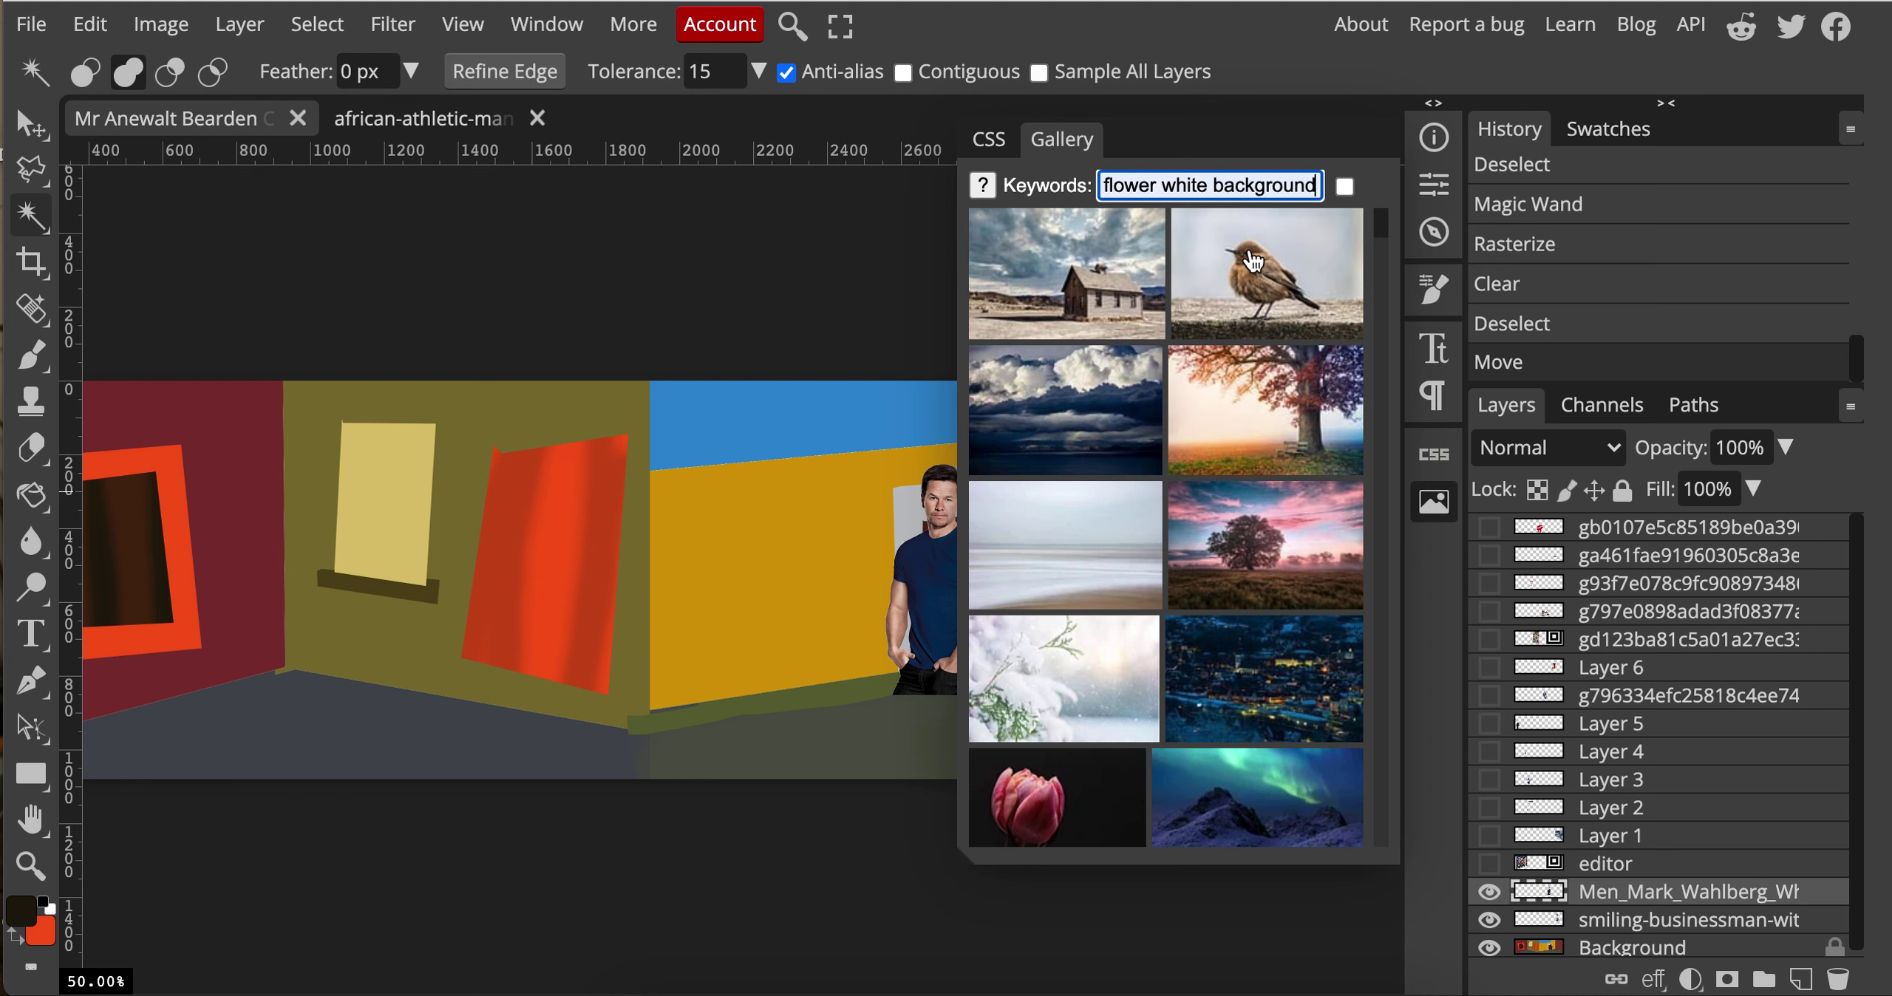
Step: Place the gallery photo of purple flowers in a vase into the collage, close the gallery and commit the placement
{"action": "scroll", "coordinate": [1231, 584], "scroll_direction": "down", "scroll_amount": 3}
{"action": "scroll", "coordinate": [1231, 583], "scroll_direction": "down", "scroll_amount": 3}
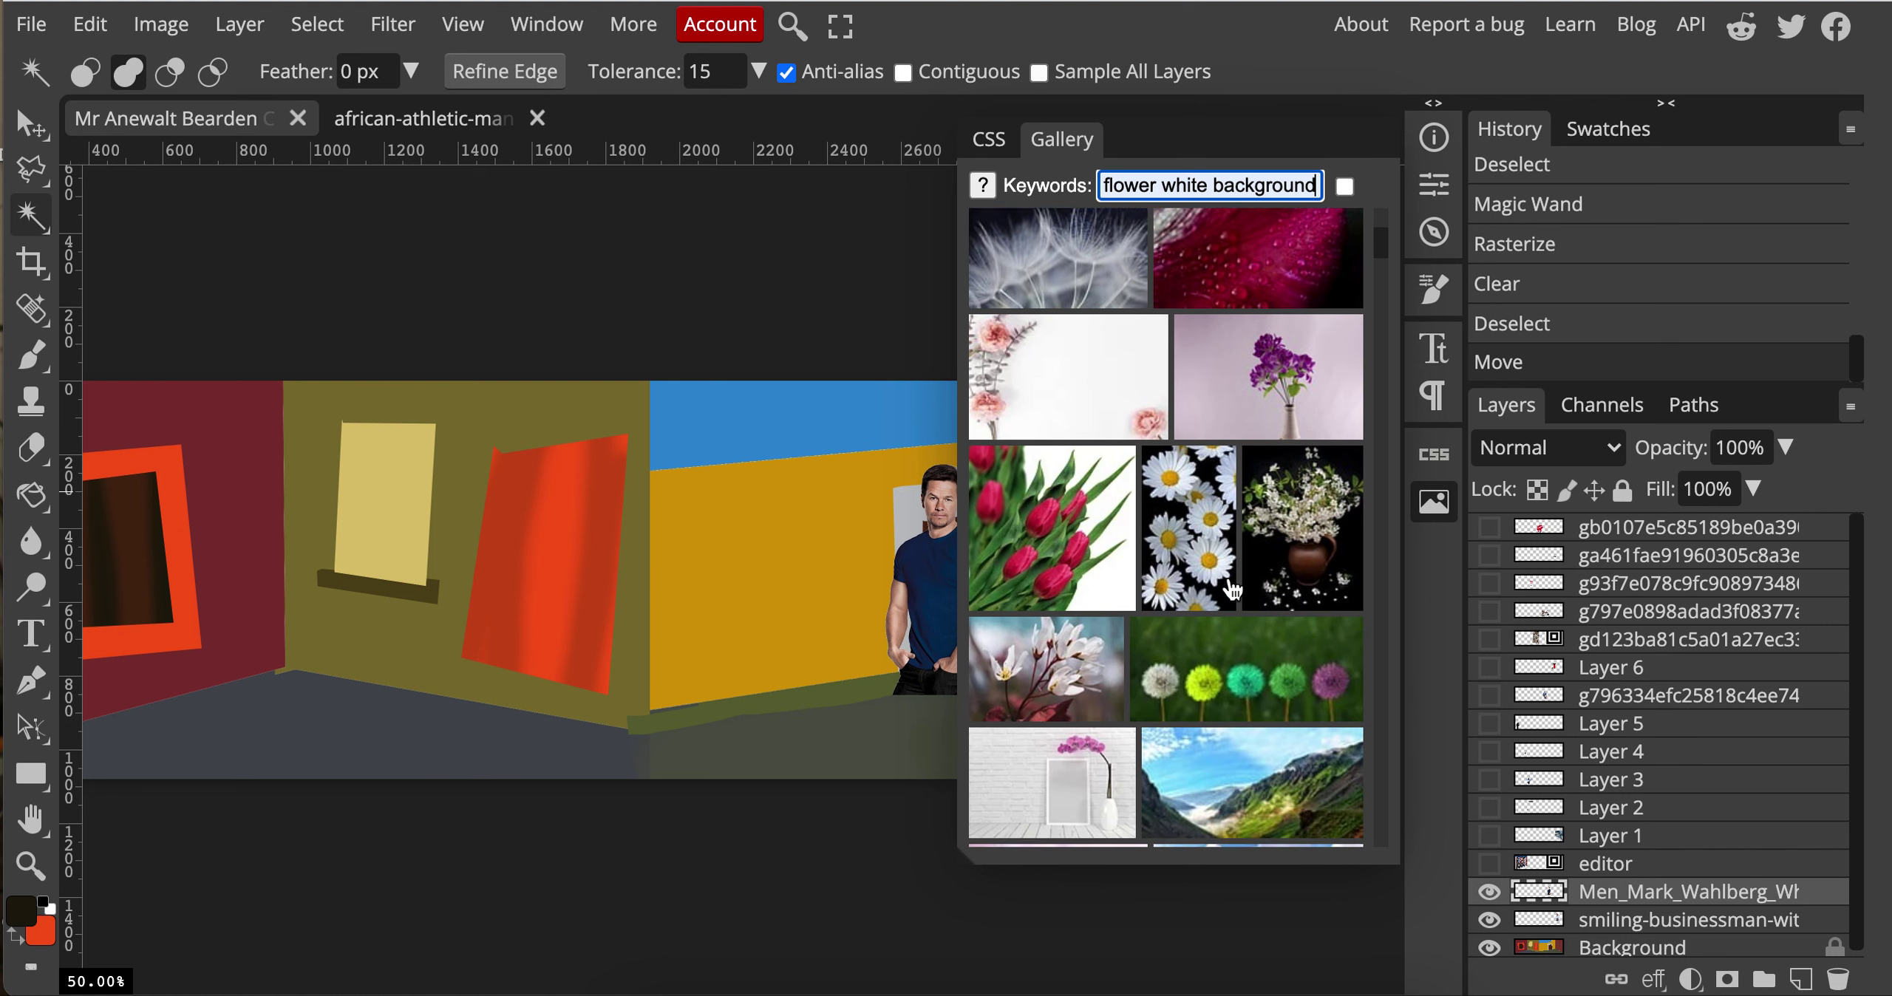
{"action": "scroll", "coordinate": [1293, 332], "scroll_direction": "down", "scroll_amount": 2}
{"action": "left_click", "coordinate": [1293, 254]}
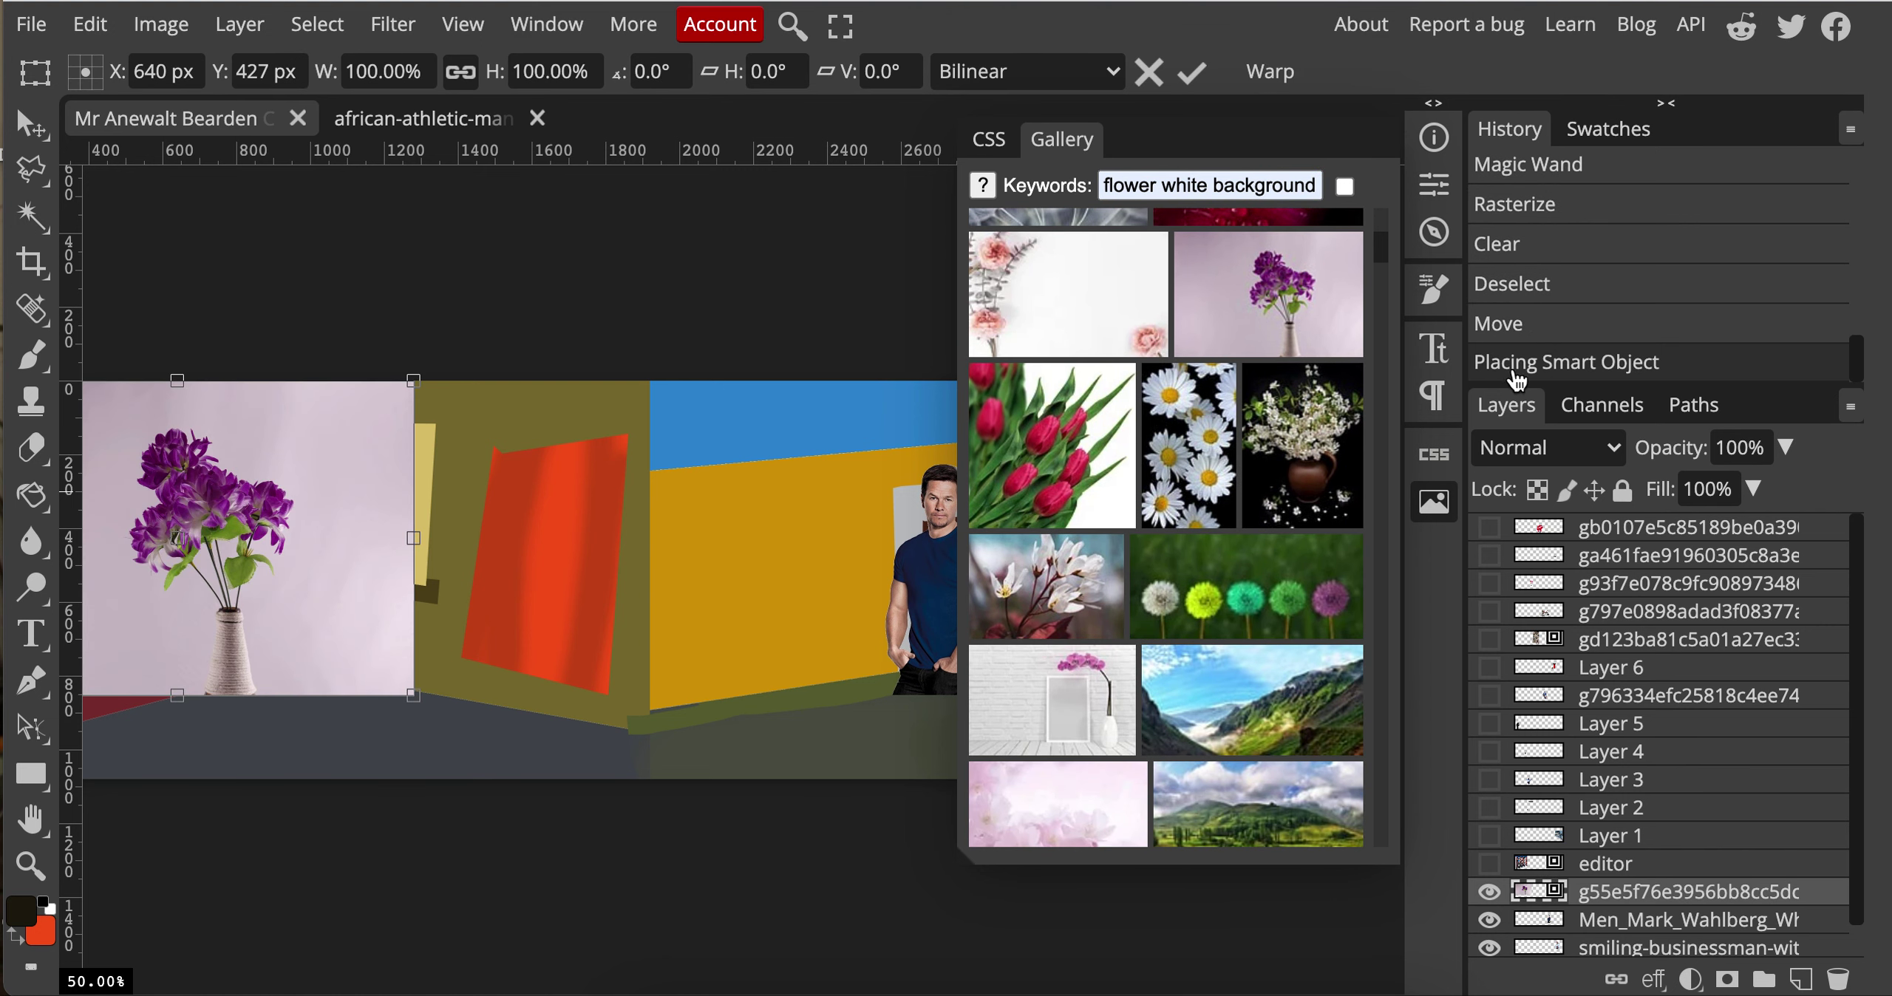
{"action": "left_click", "coordinate": [1434, 501]}
{"action": "scroll", "coordinate": [752, 591], "scroll_direction": "up", "scroll_amount": 8}
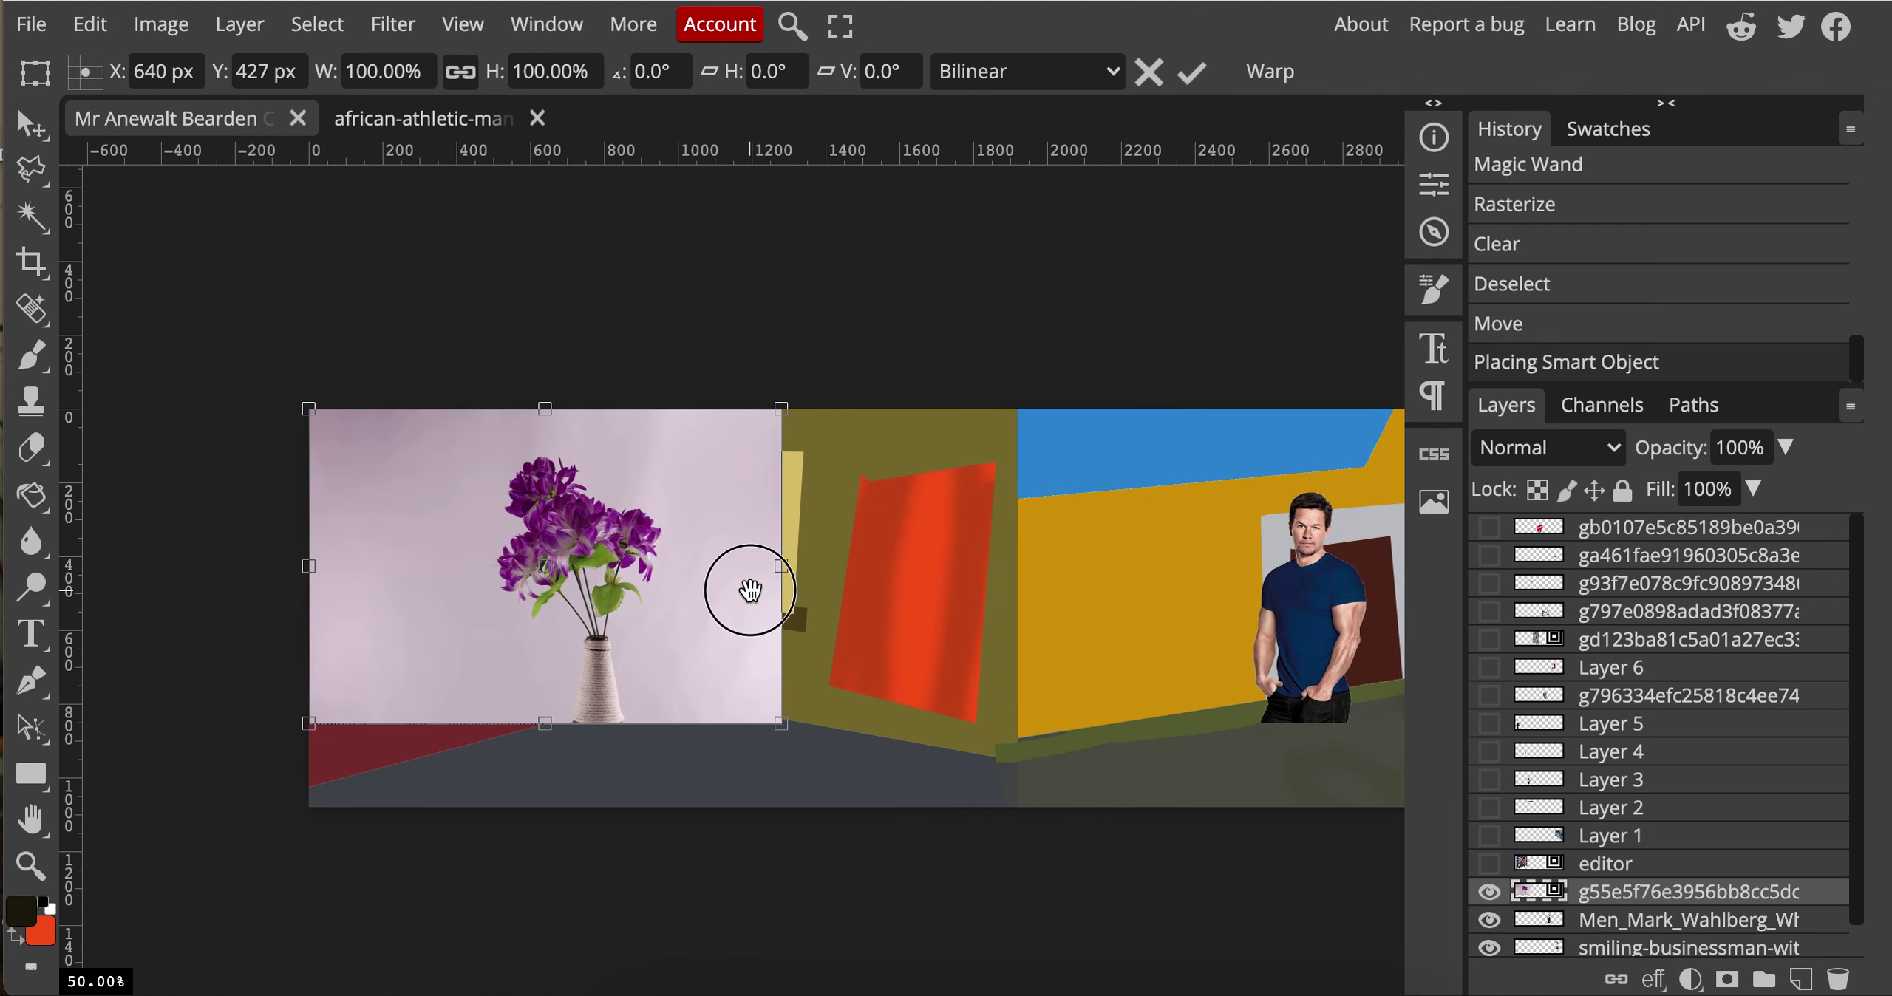
{"action": "scroll", "coordinate": [663, 625], "scroll_direction": "down", "scroll_amount": 8}
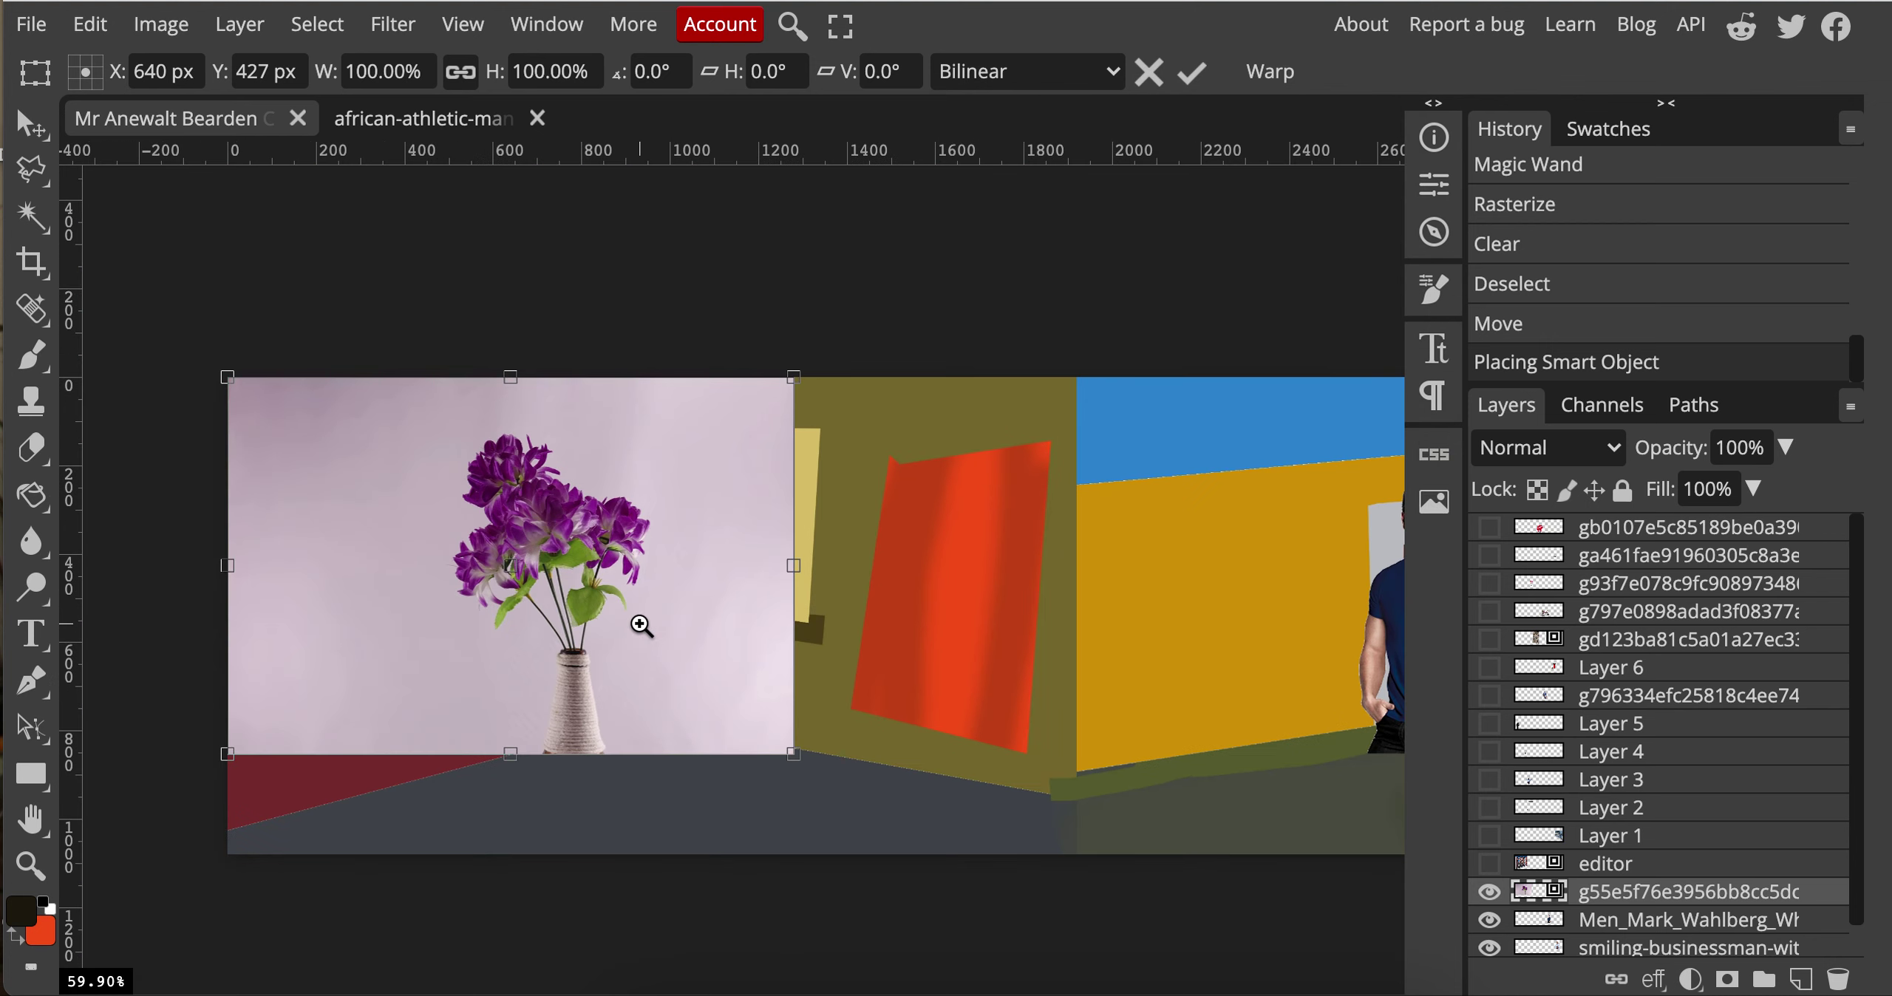
{"action": "scroll", "coordinate": [701, 643], "scroll_direction": "up", "scroll_amount": 3}
{"action": "scroll", "coordinate": [774, 645], "scroll_direction": "left", "scroll_amount": 4}
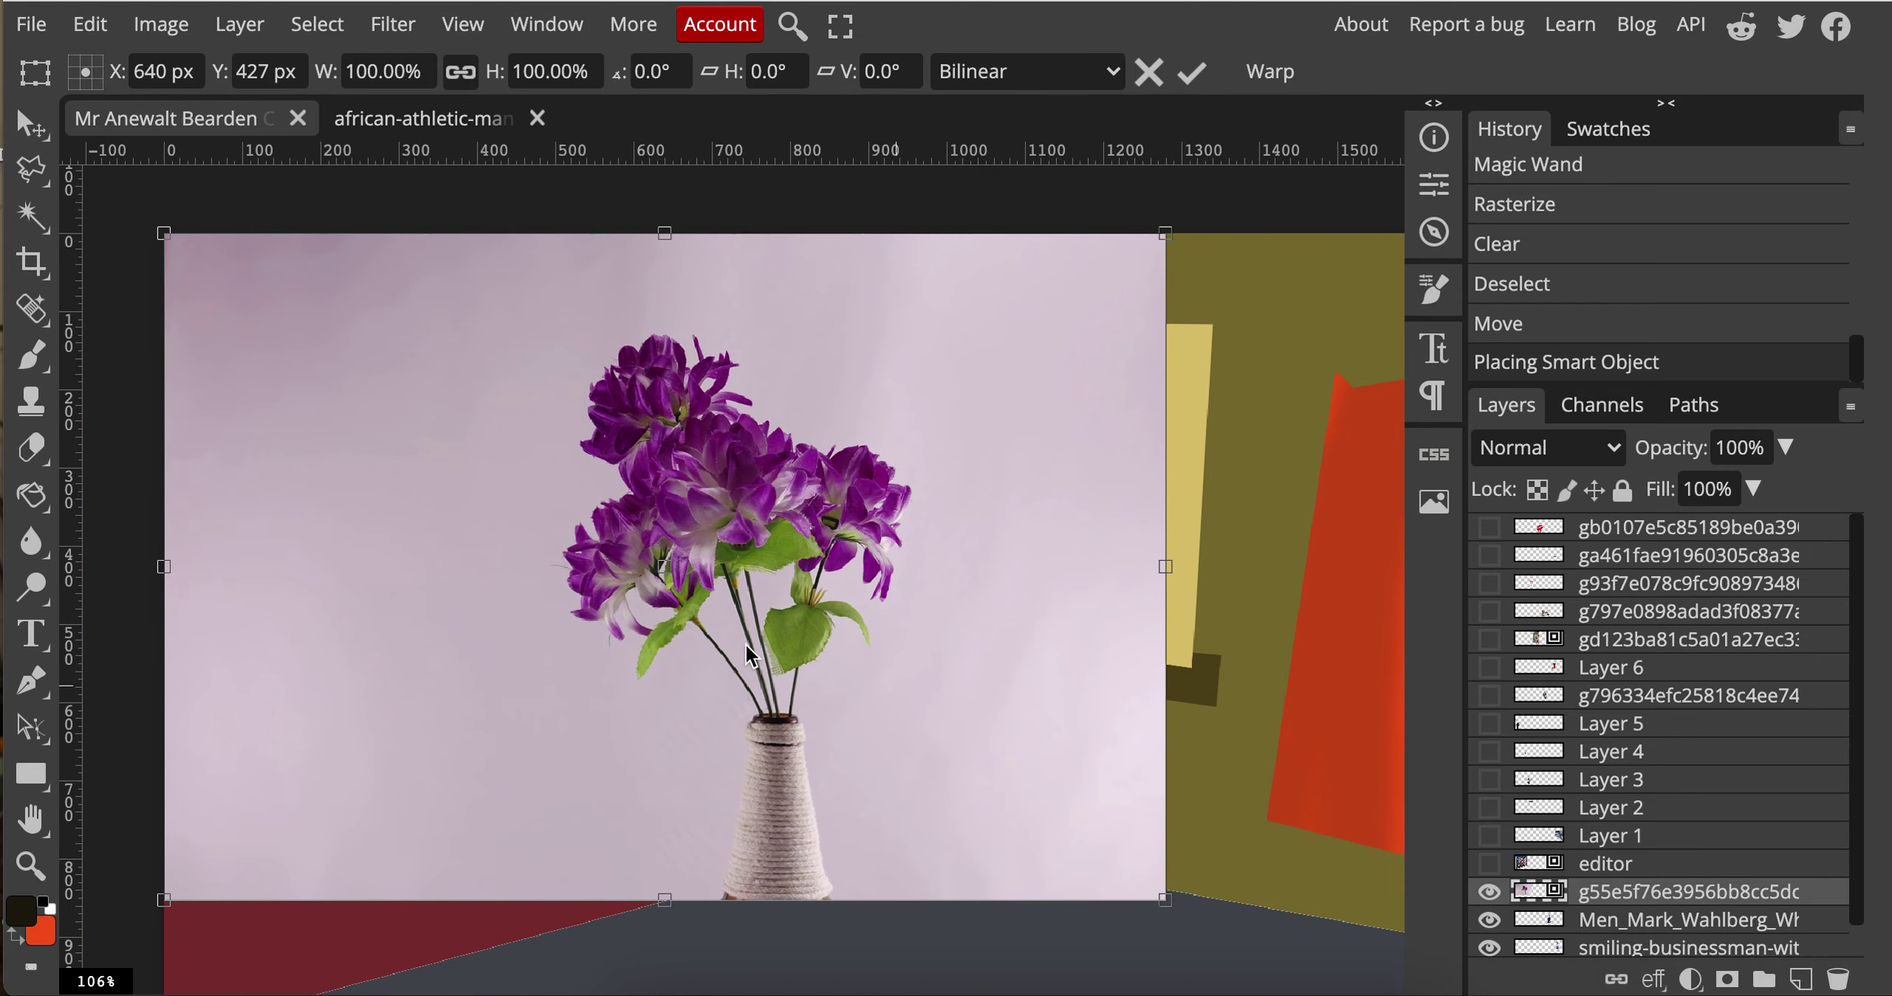
{"action": "left_click", "coordinate": [34, 216]}
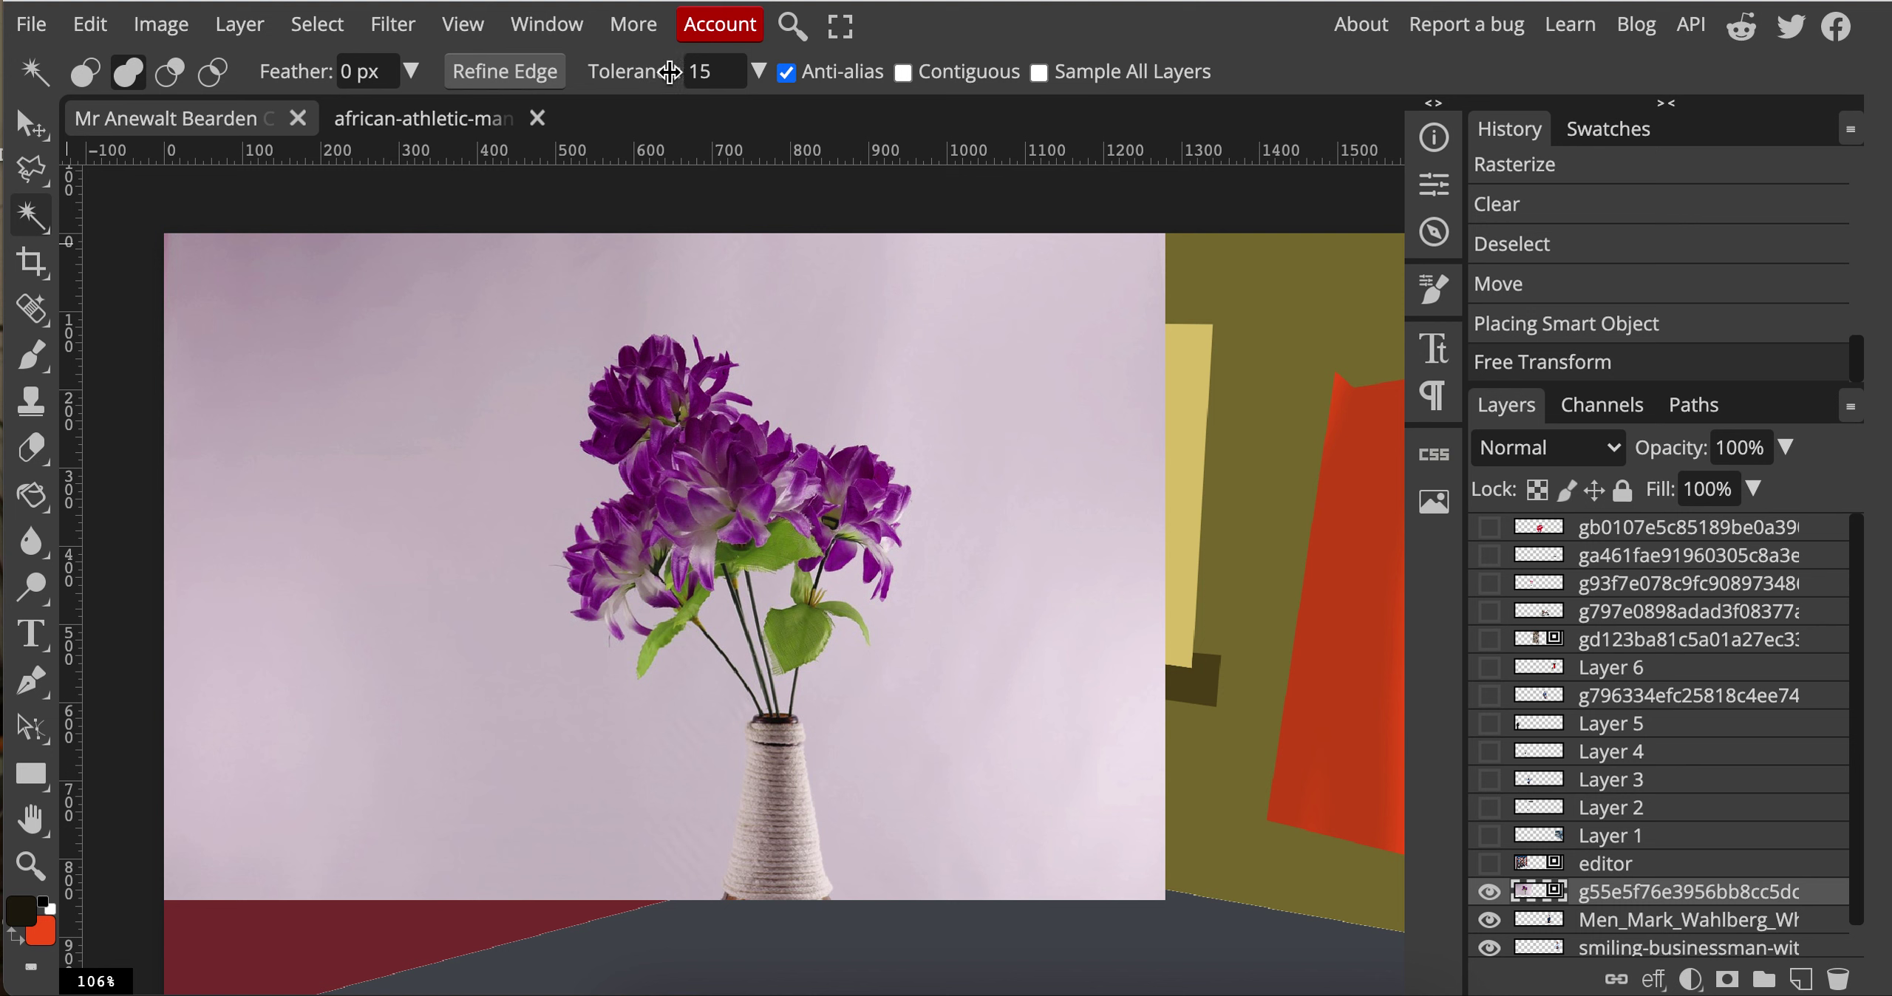
Step: Try selecting the lavender background at tolerance 15, set the Magic Wand tolerance to 7 and clear the selection
{"action": "left_click", "coordinate": [893, 399]}
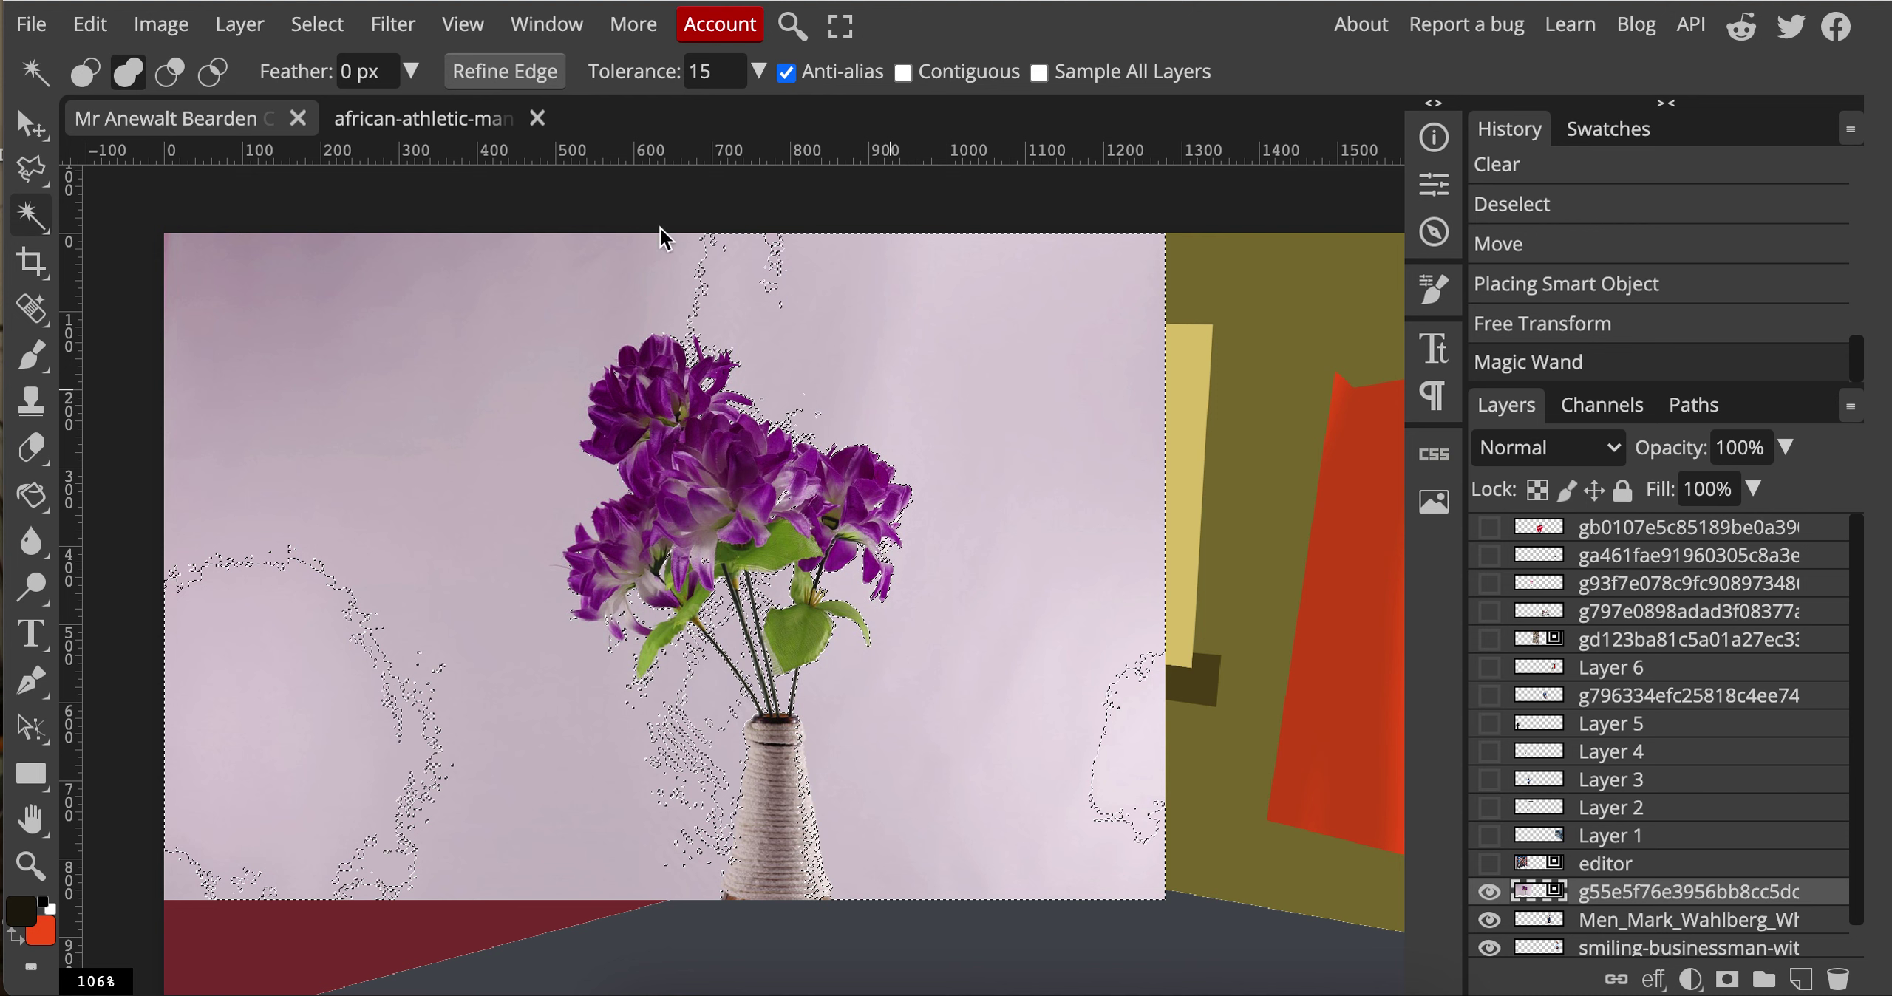
{"action": "left_click", "coordinate": [759, 71]}
{"action": "left_click_drag", "start_coordinate": [609, 116], "coordinate": [600, 116]}
{"action": "left_click", "coordinate": [707, 353]}
{"action": "key", "text": "ctrl+d"}
Step: Select the entire lavender background around the flowers and vase by uniting Magic Wand selections at tolerance 7
{"action": "left_click", "coordinate": [469, 455]}
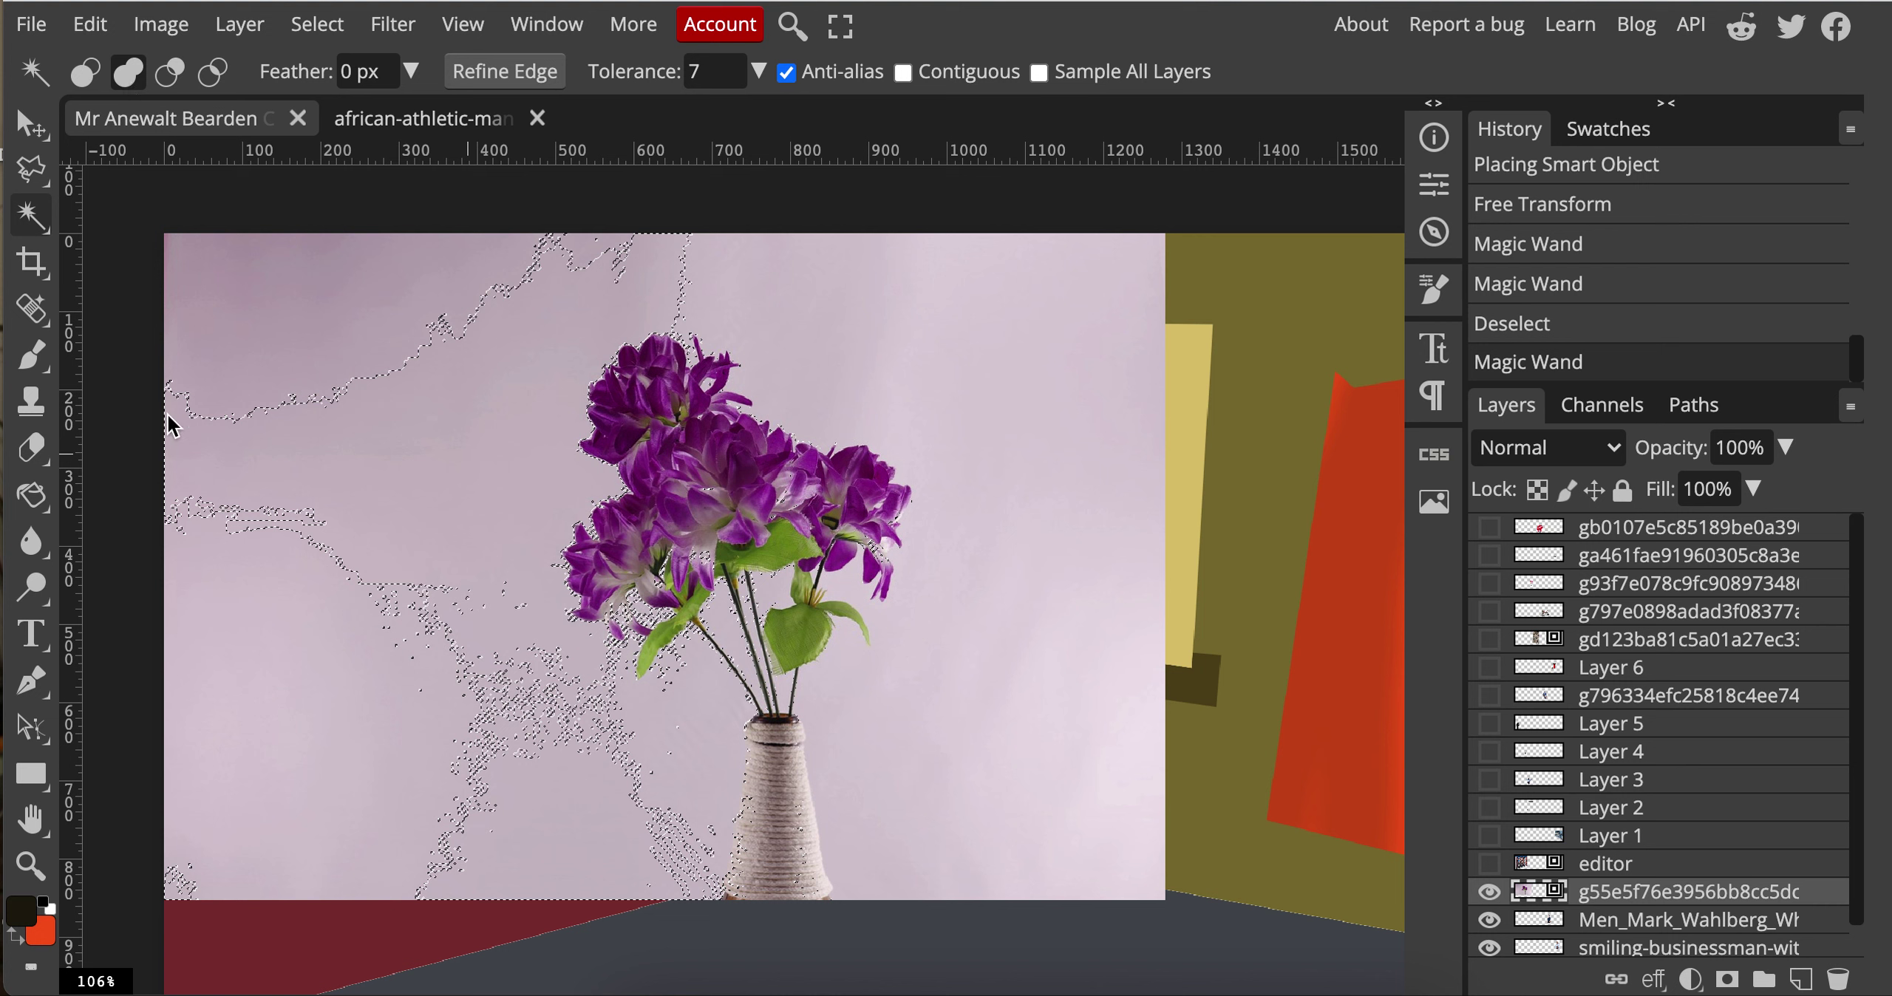
{"action": "left_click", "coordinate": [291, 777]}
{"action": "left_click", "coordinate": [293, 538]}
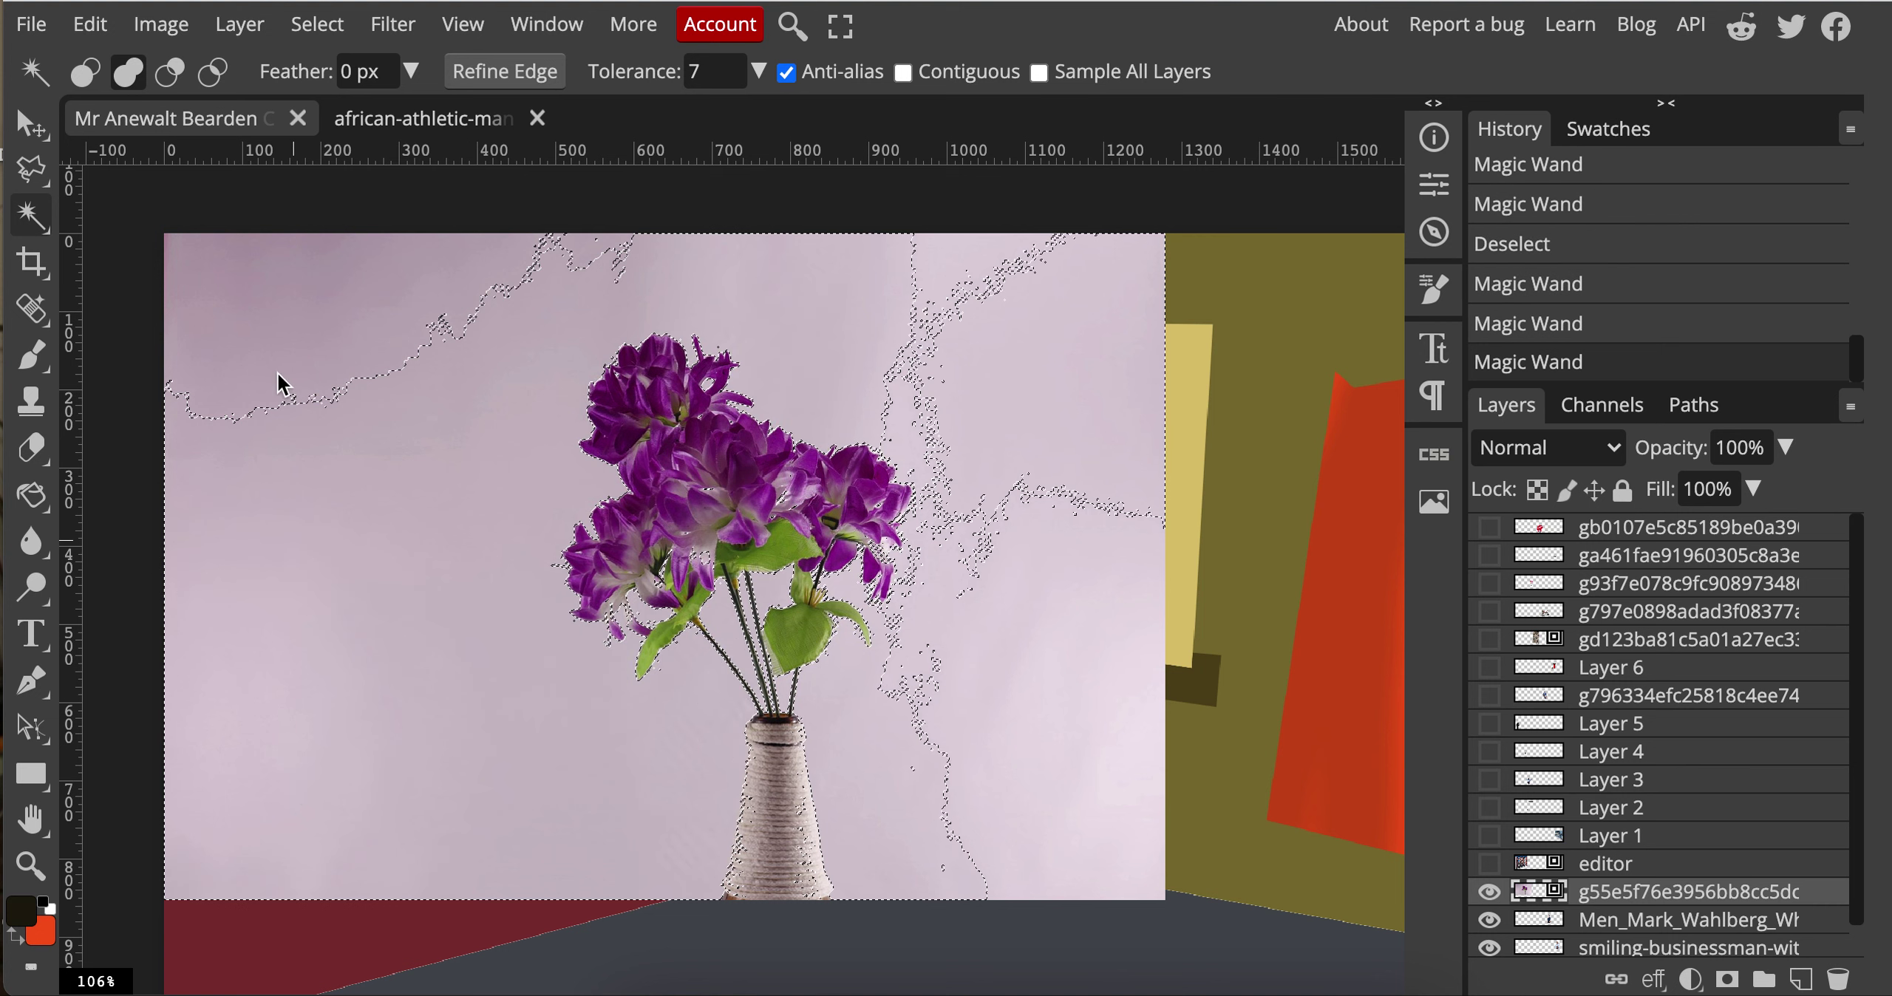
{"action": "left_click", "coordinate": [278, 340]}
{"action": "left_click", "coordinate": [272, 268]}
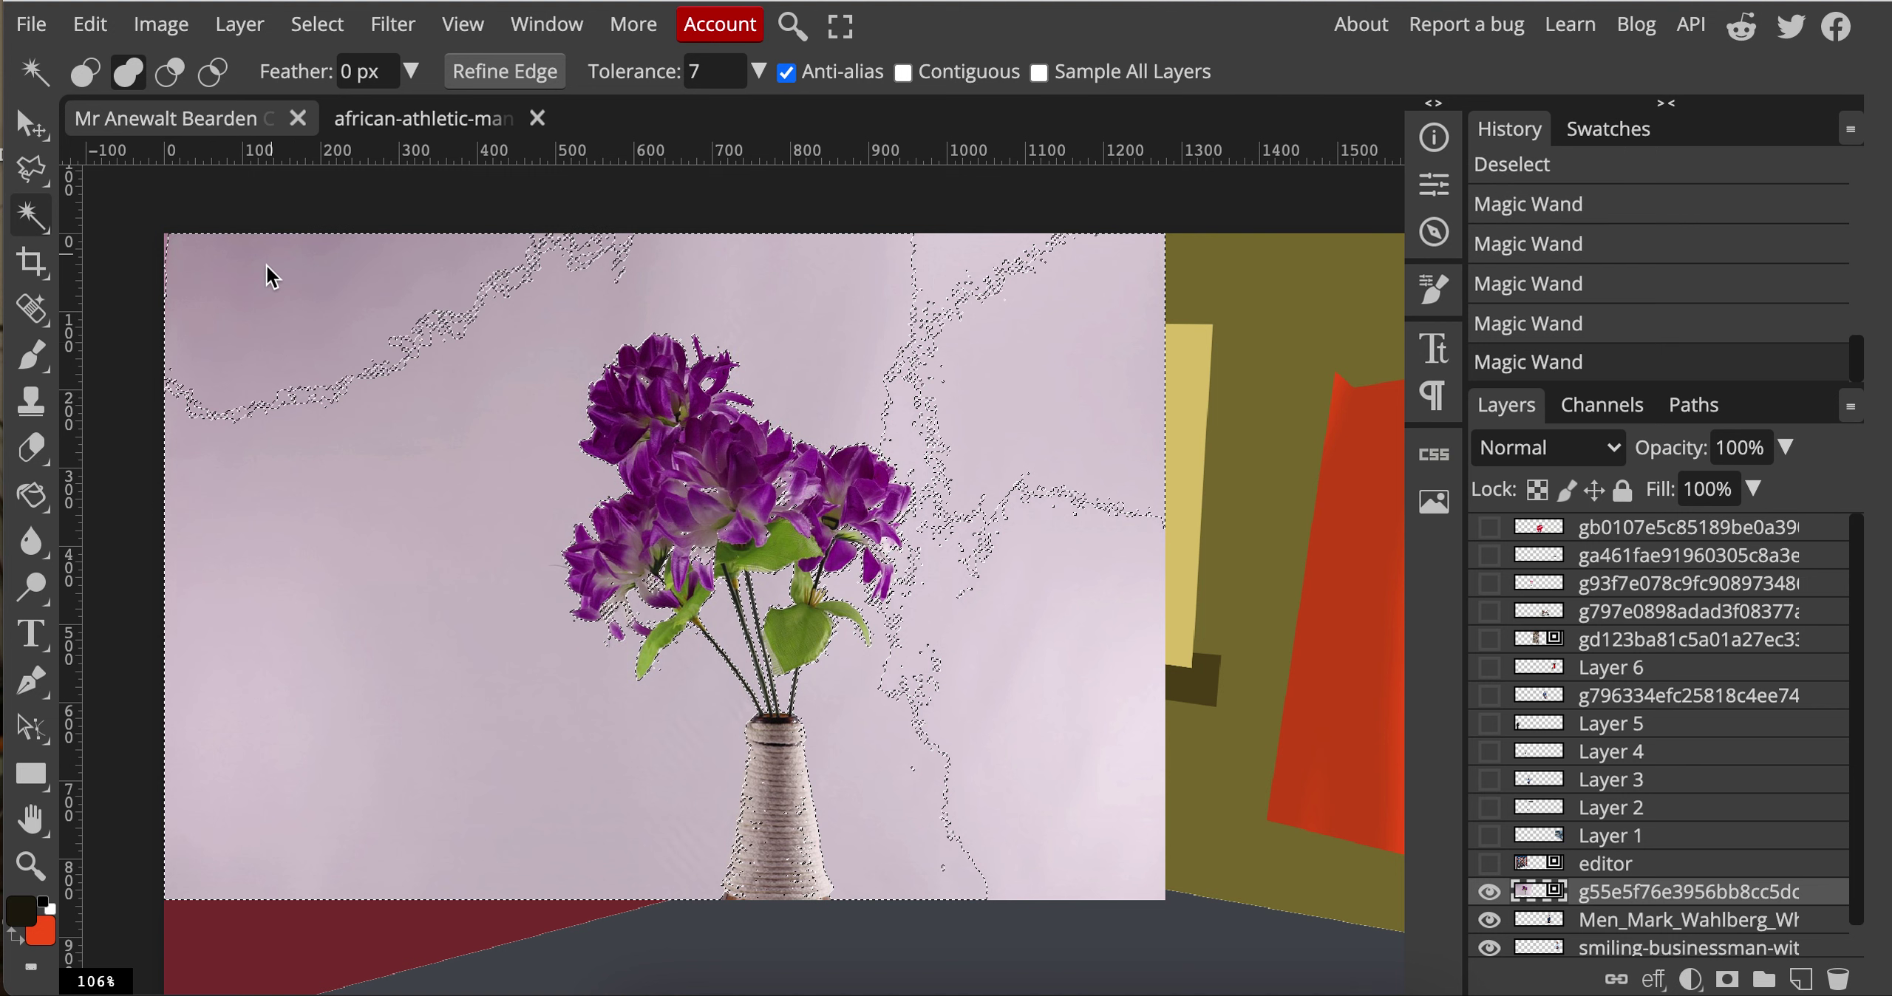
{"action": "left_click", "coordinate": [414, 344]}
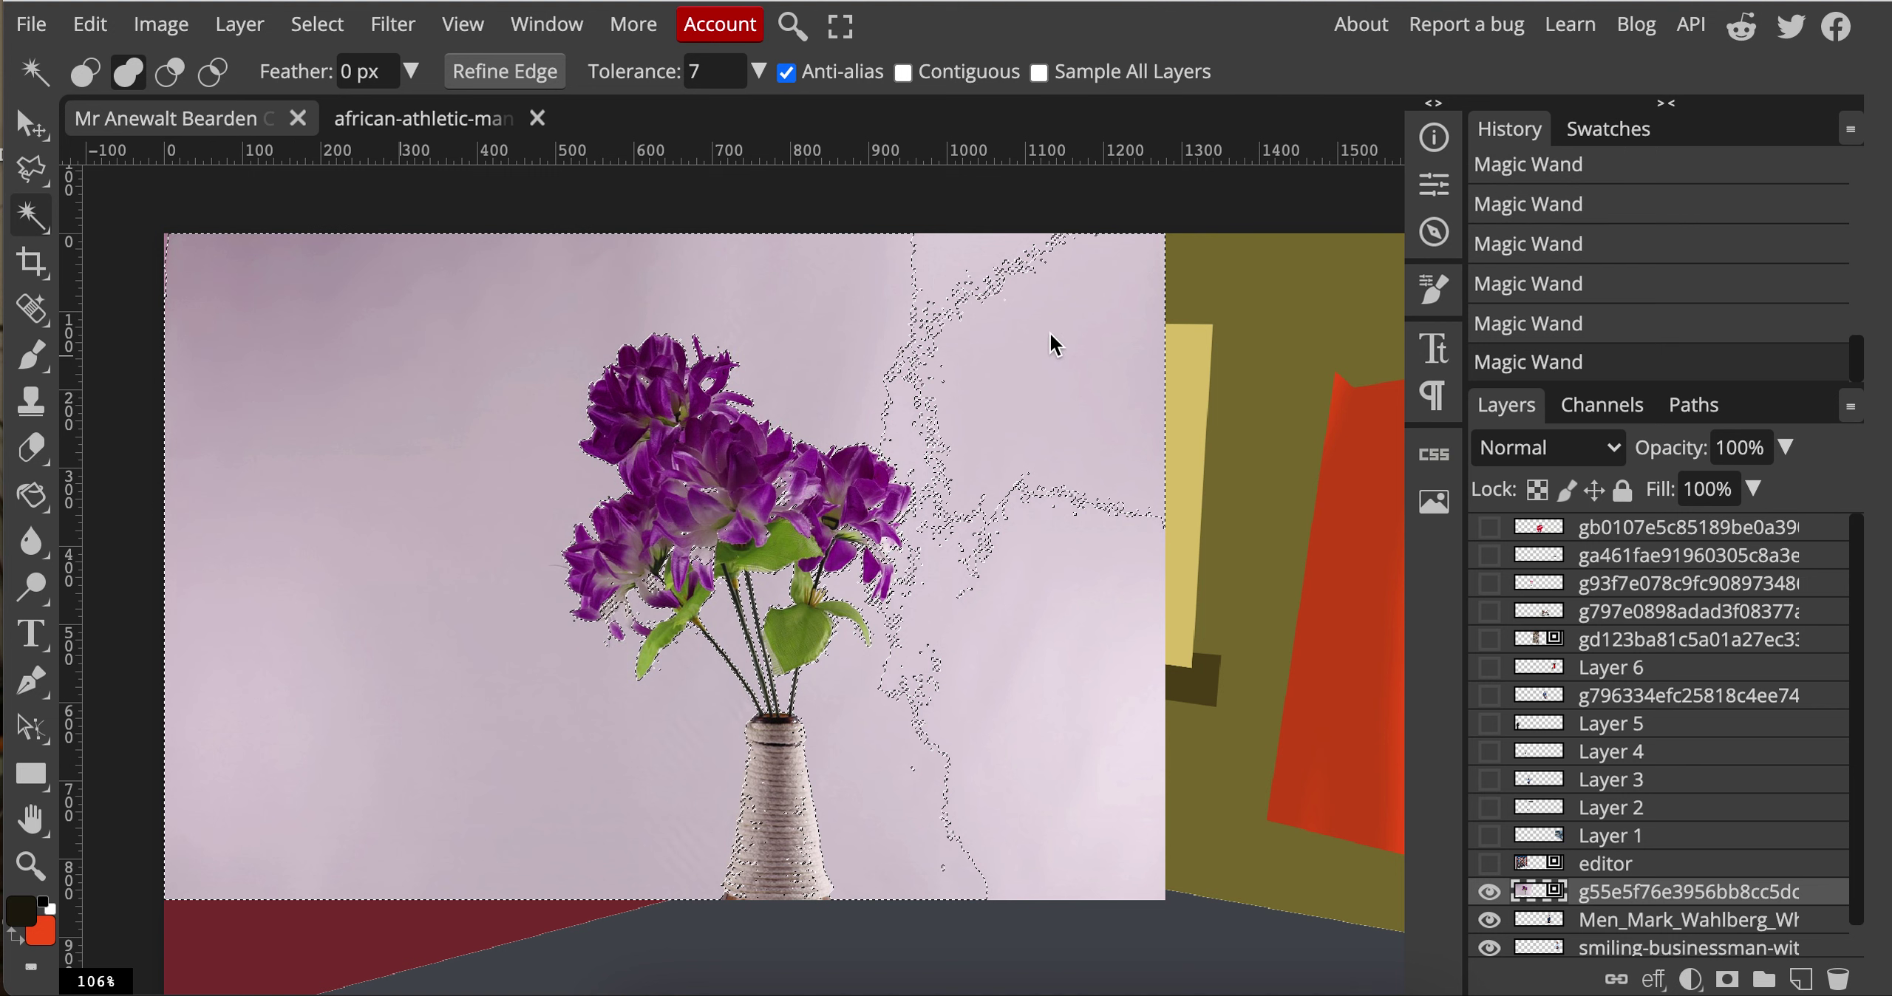
{"action": "left_click", "coordinate": [1052, 336]}
{"action": "left_click", "coordinate": [1111, 706]}
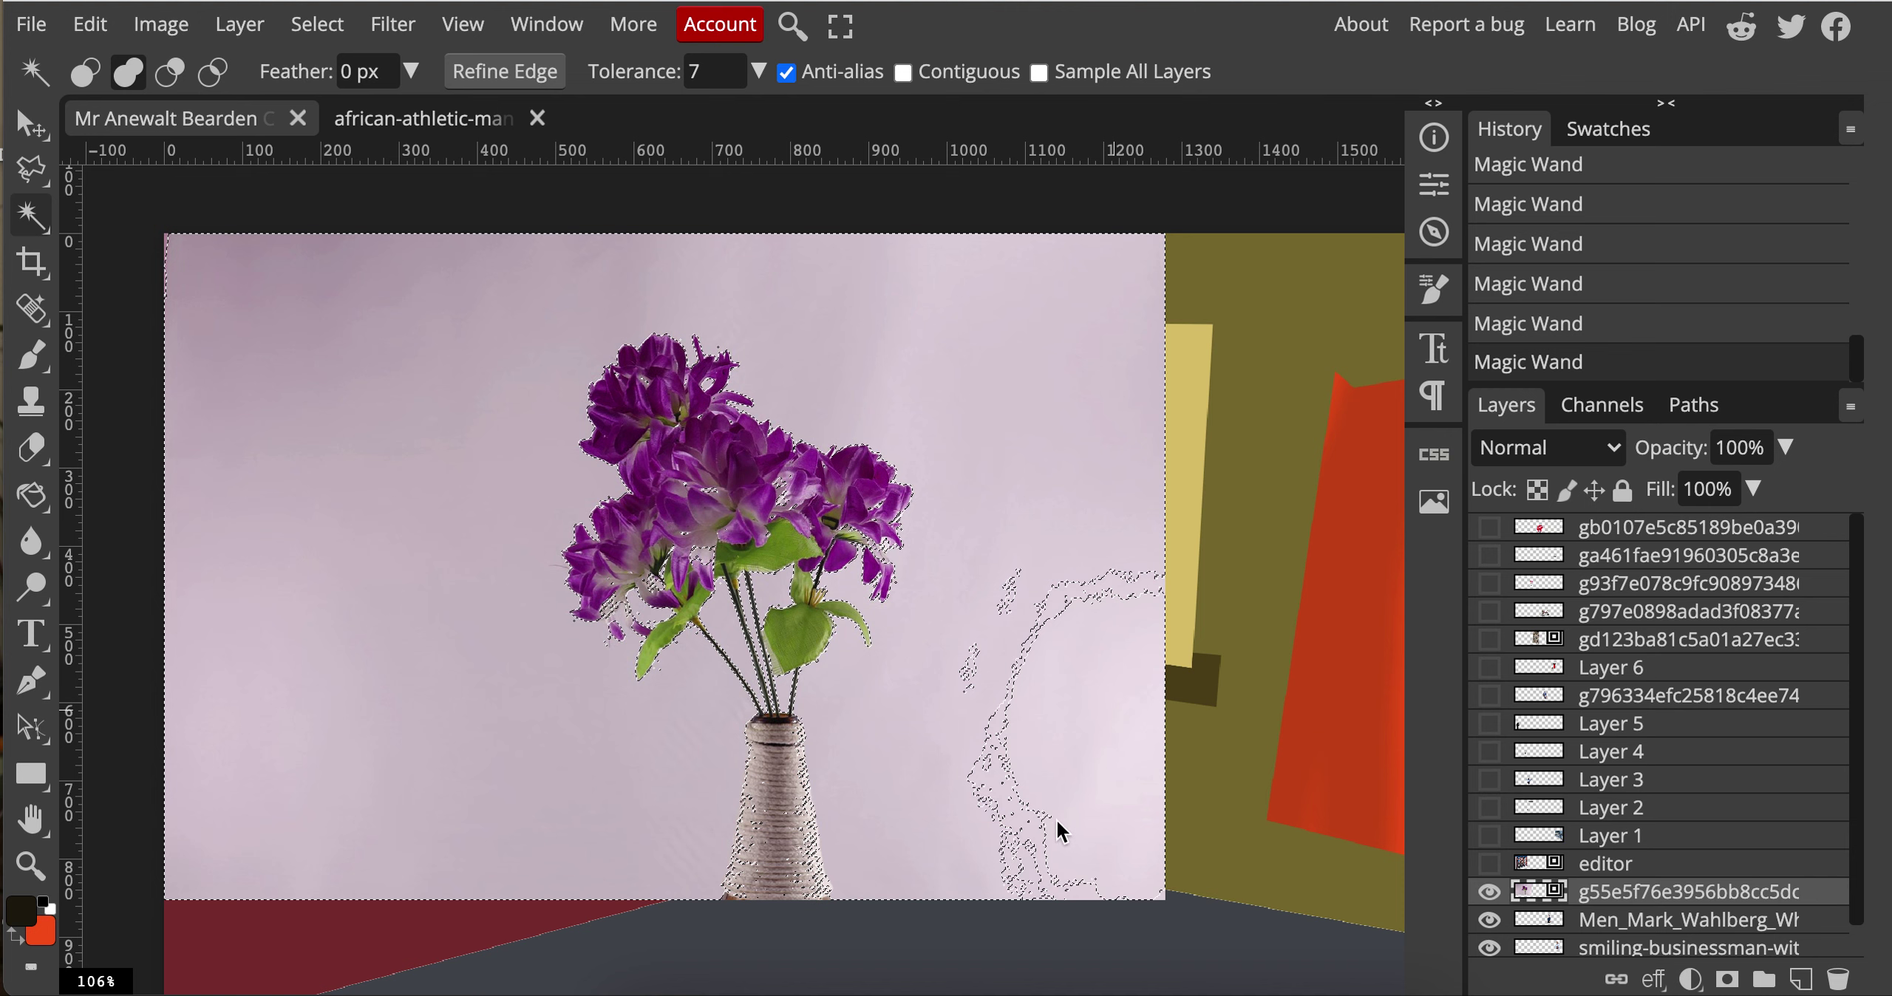
{"action": "left_click", "coordinate": [1034, 860]}
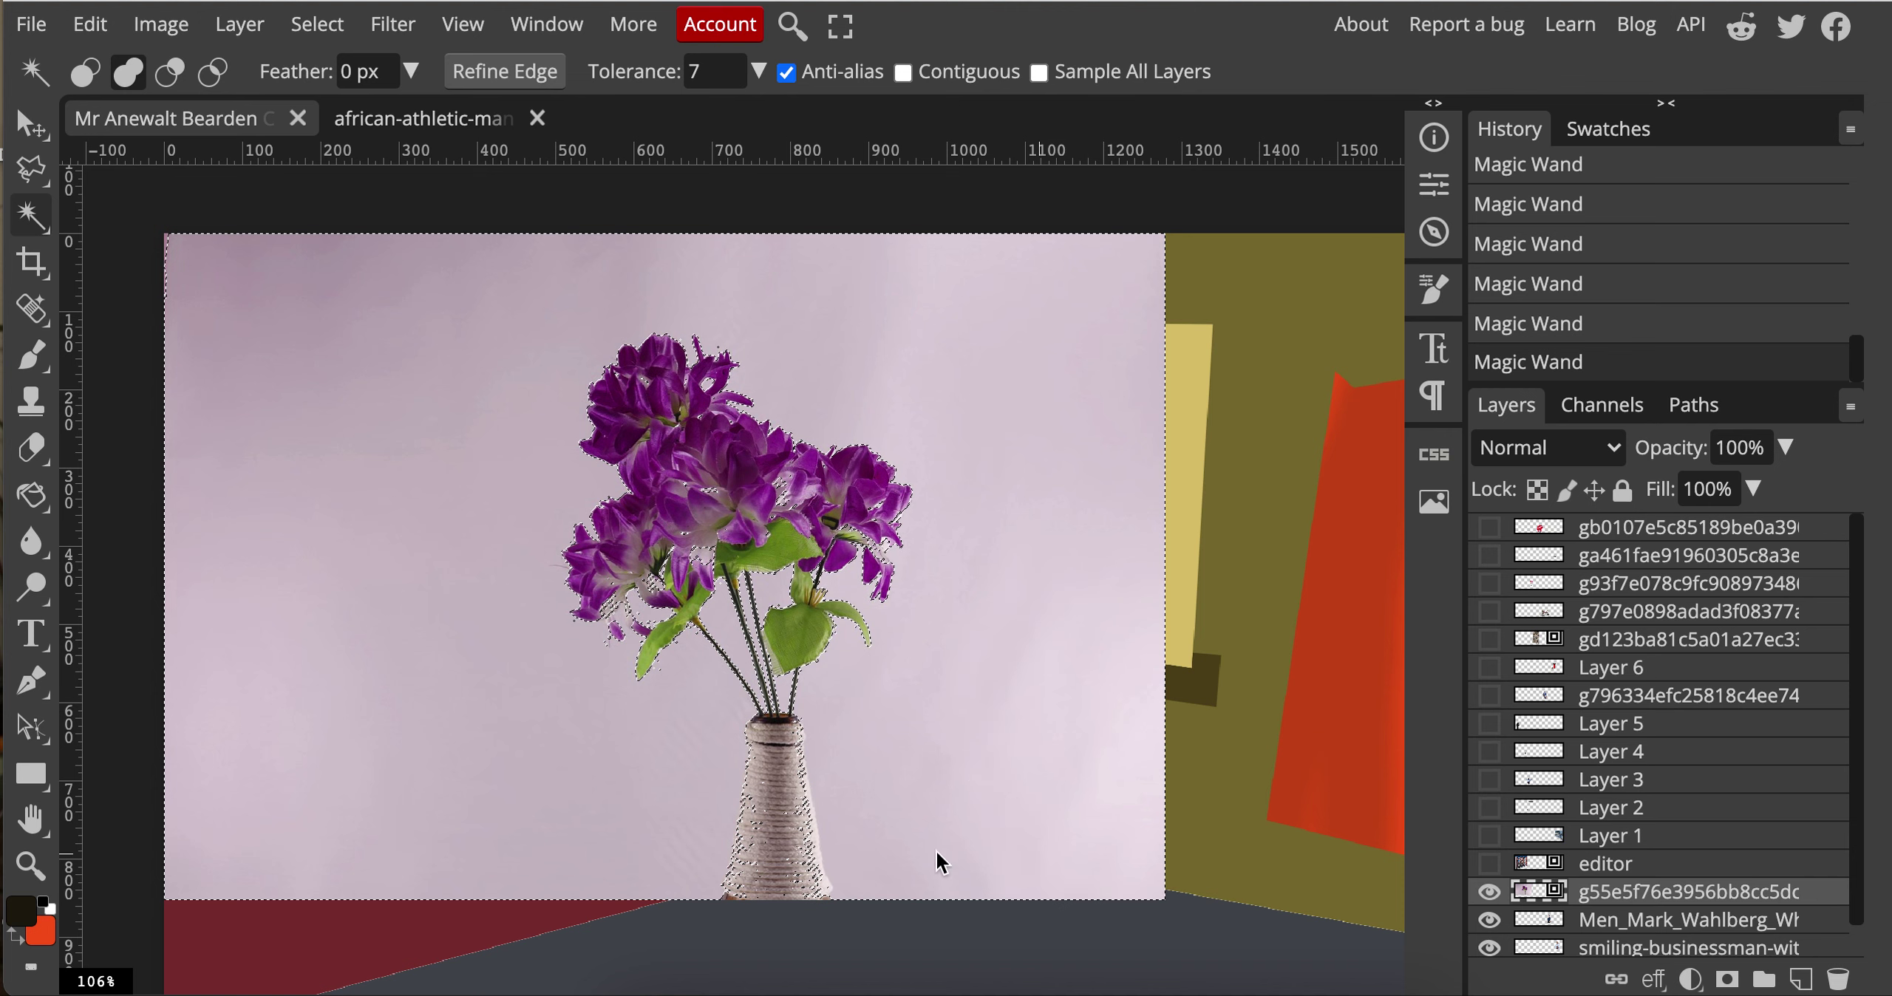
Step: Try to delete the selected background and rasterize the flower photo's layer
{"action": "key", "text": "Delete"}
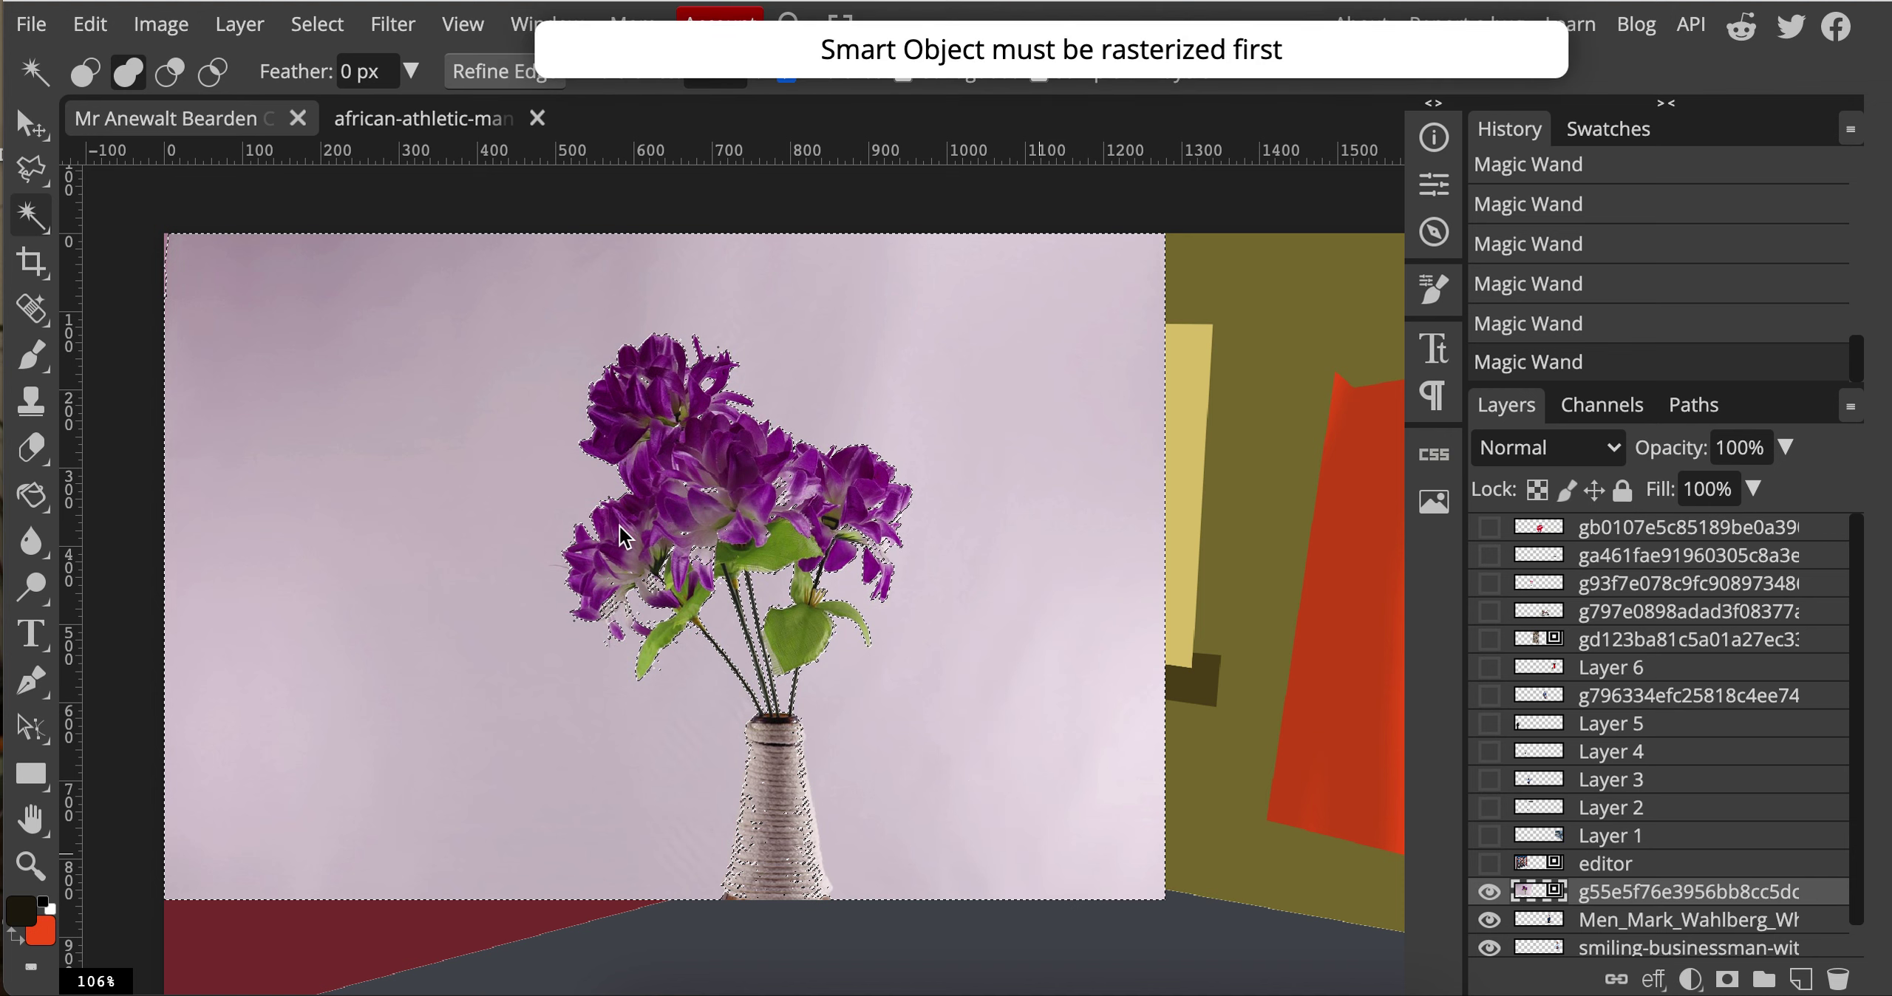
{"action": "left_click", "coordinate": [240, 26]}
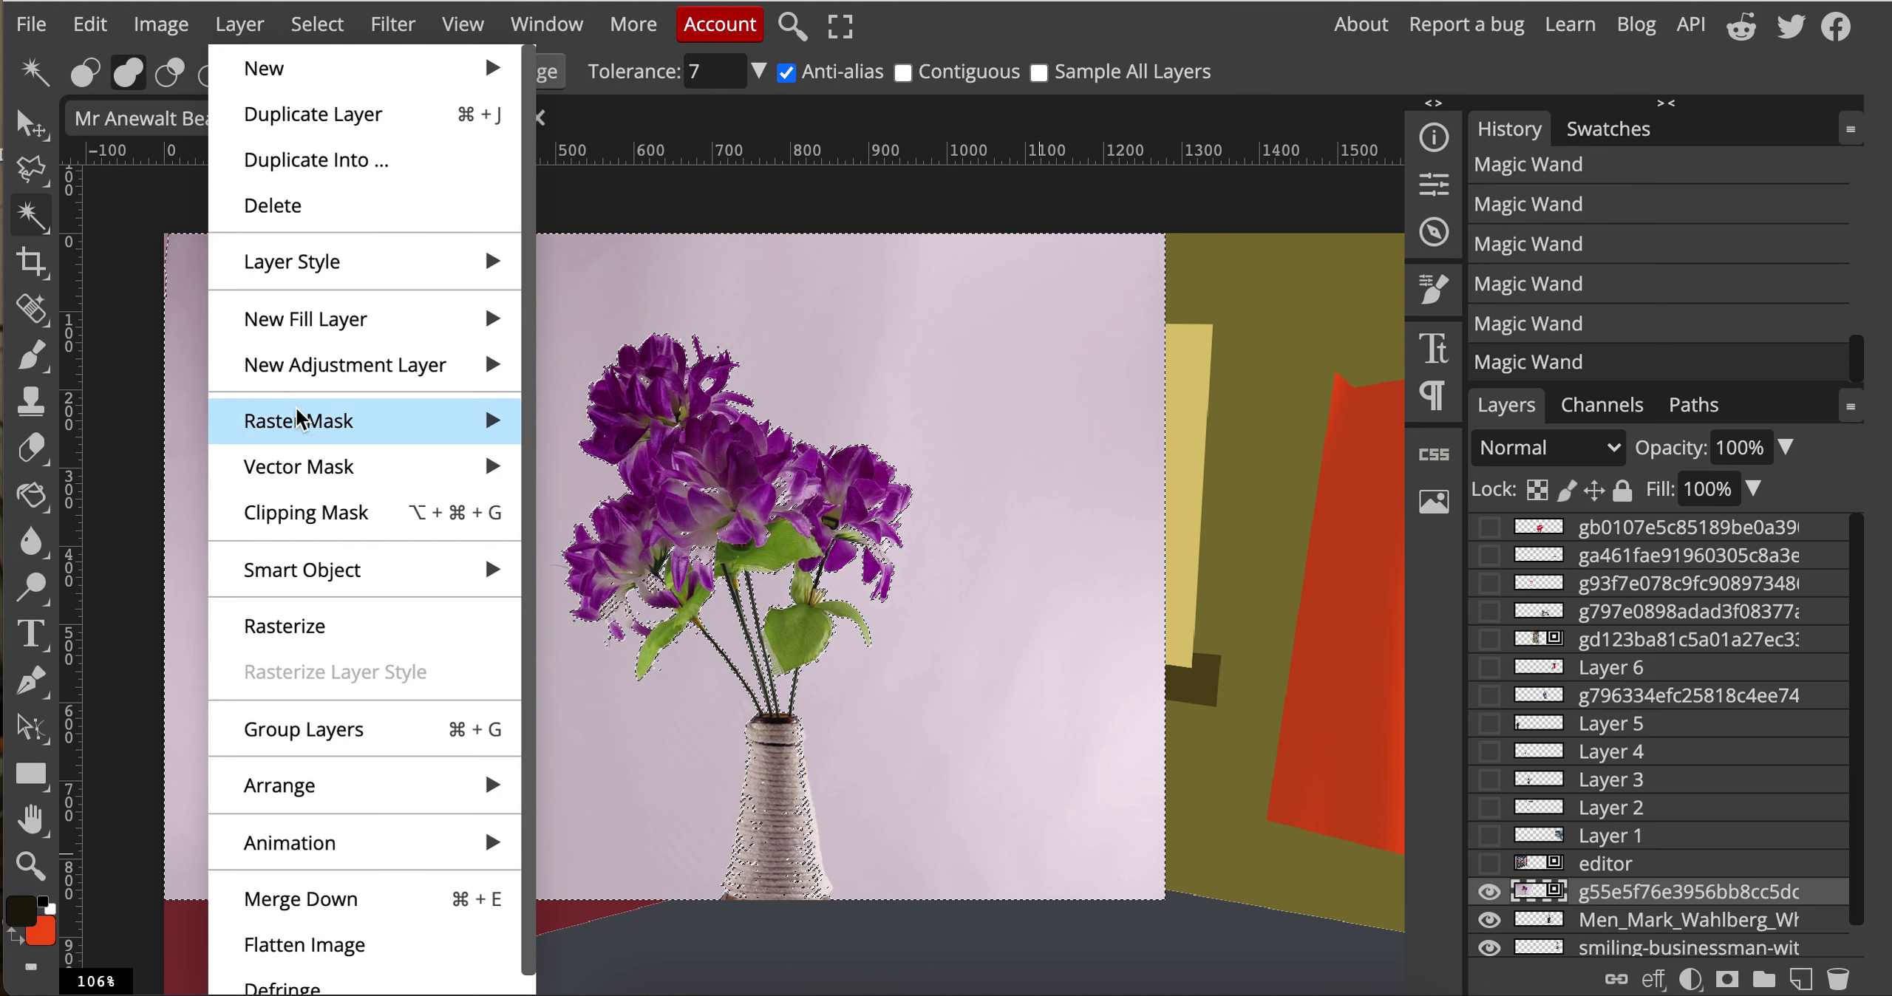
{"action": "left_click", "coordinate": [331, 627]}
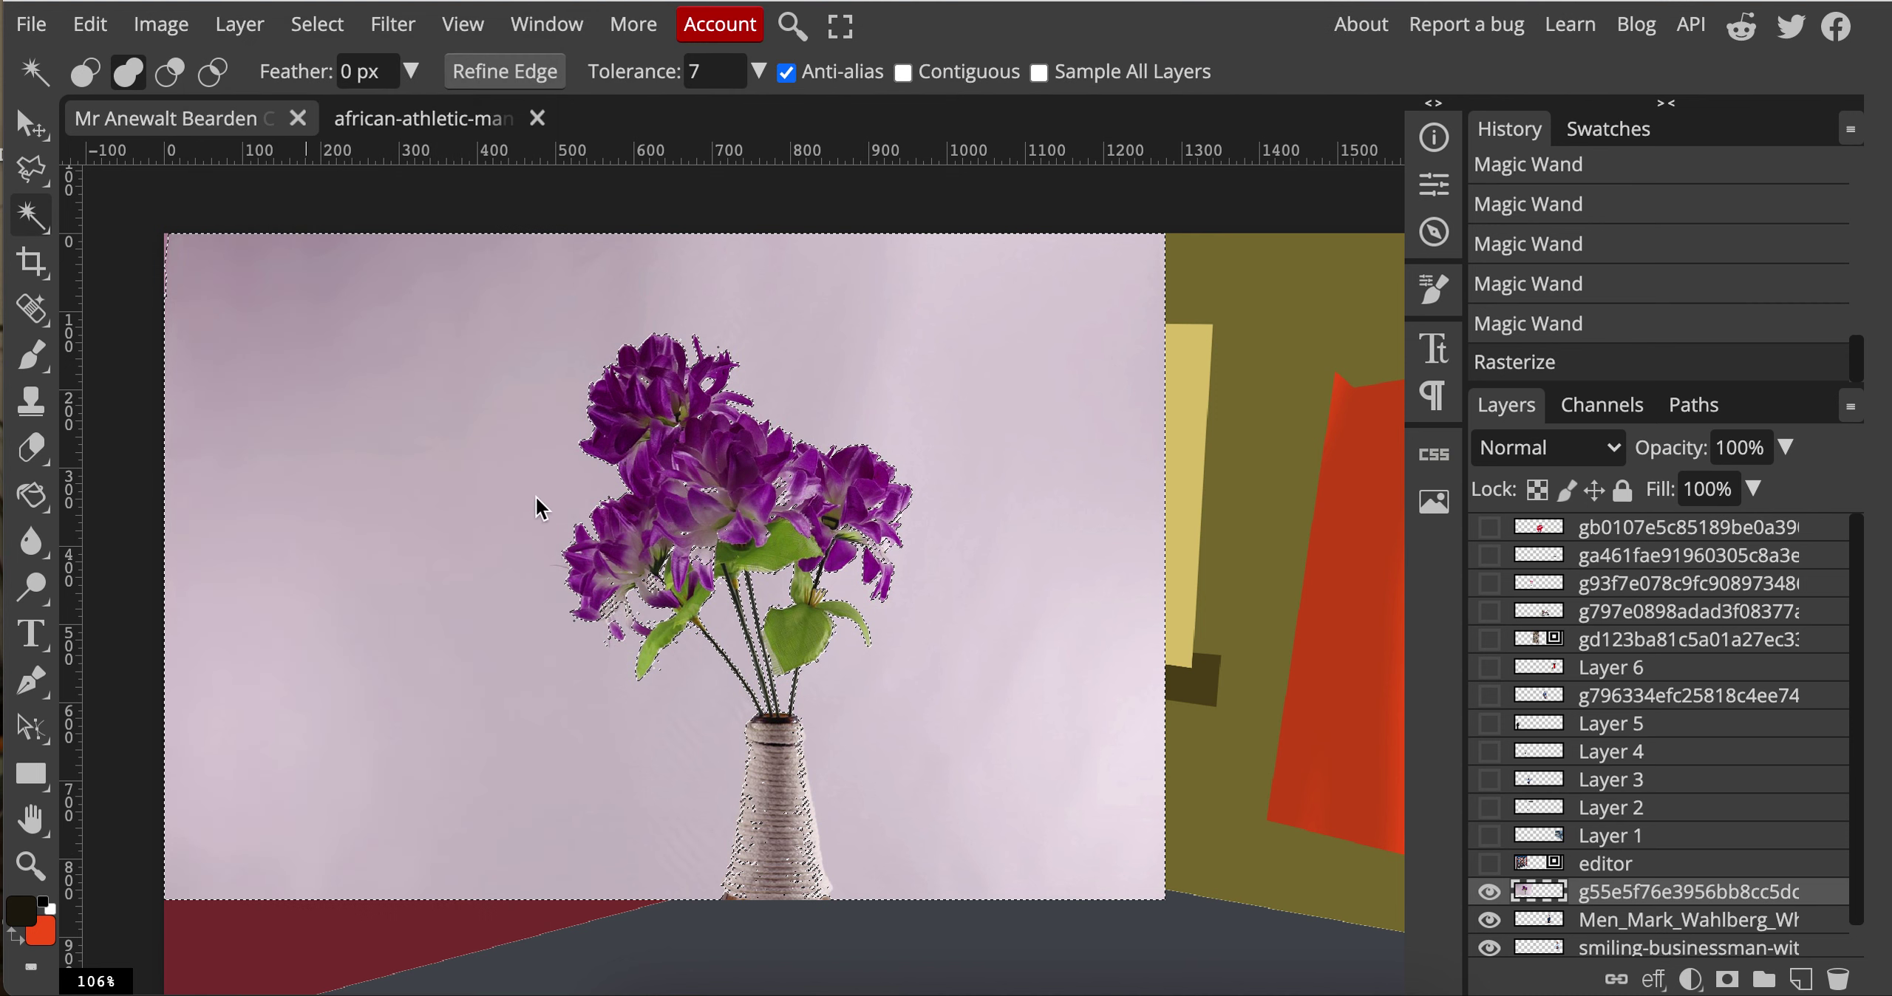
Step: Try deleting the selected lavender background, clear the selection and shift the flower cut-out slightly along the red wall
{"action": "key", "text": "Delete"}
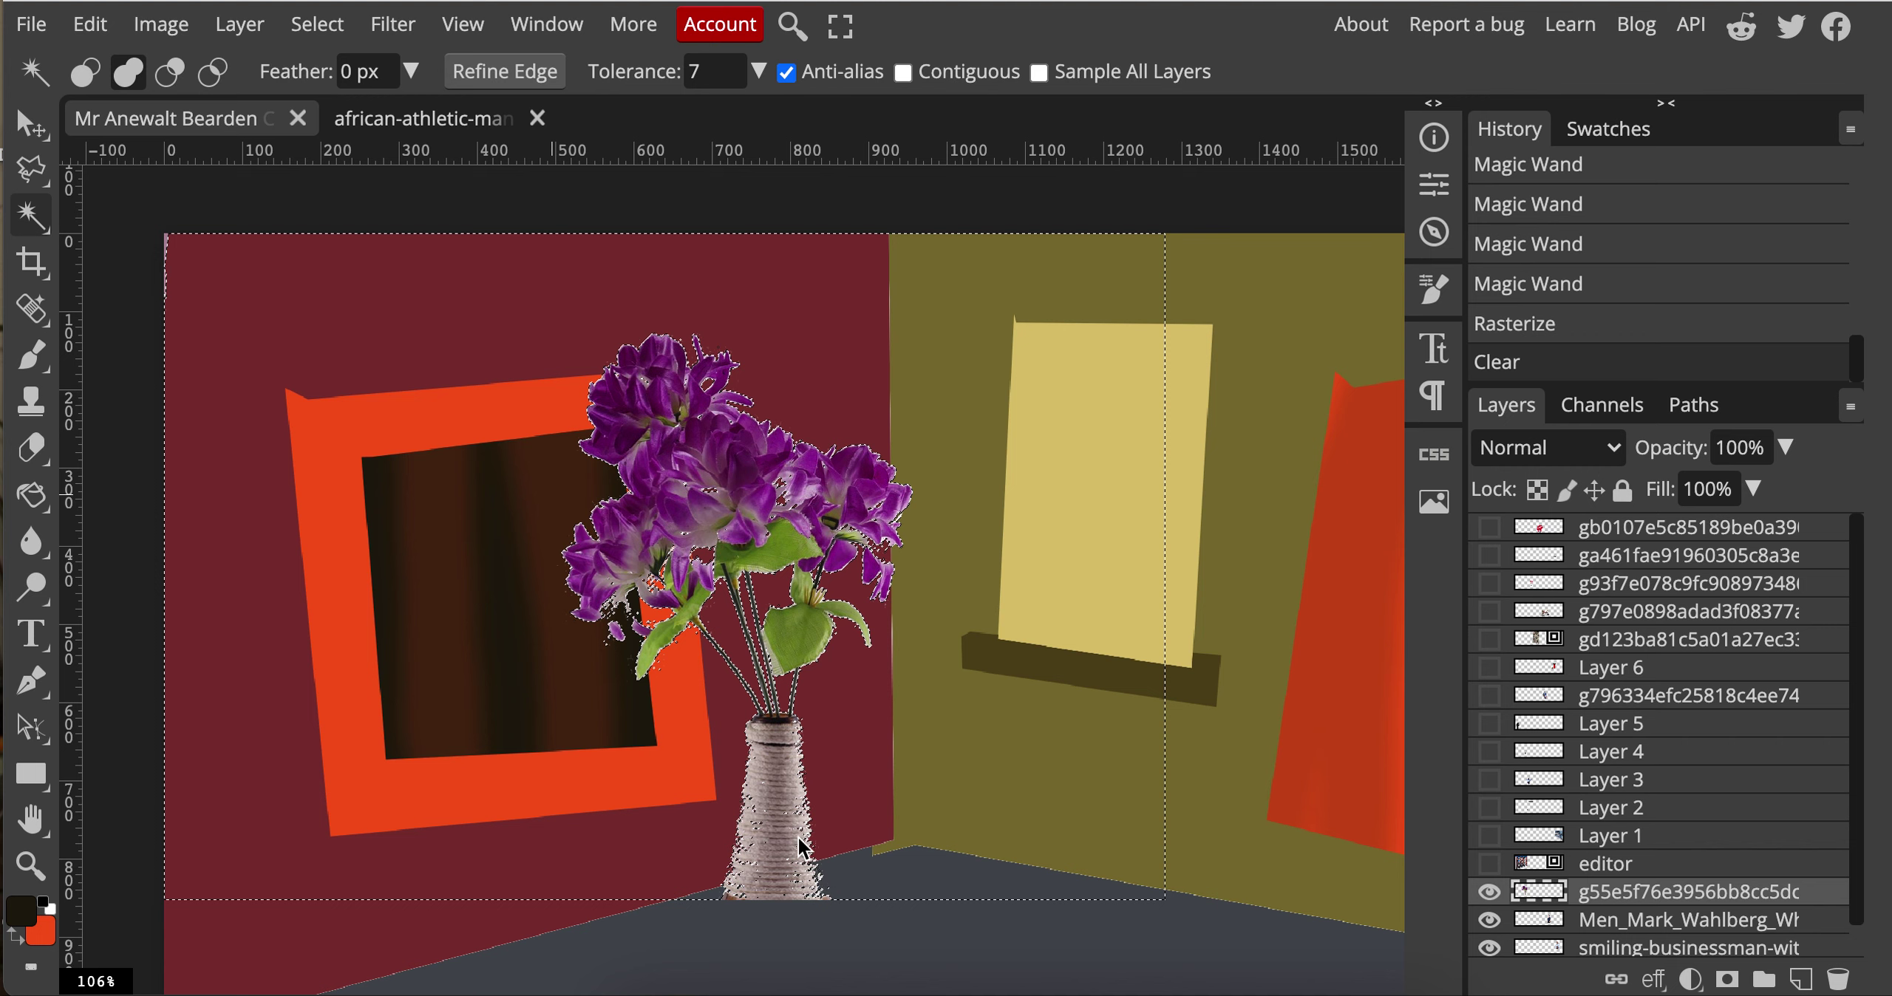
{"action": "key", "text": "ctrl+d"}
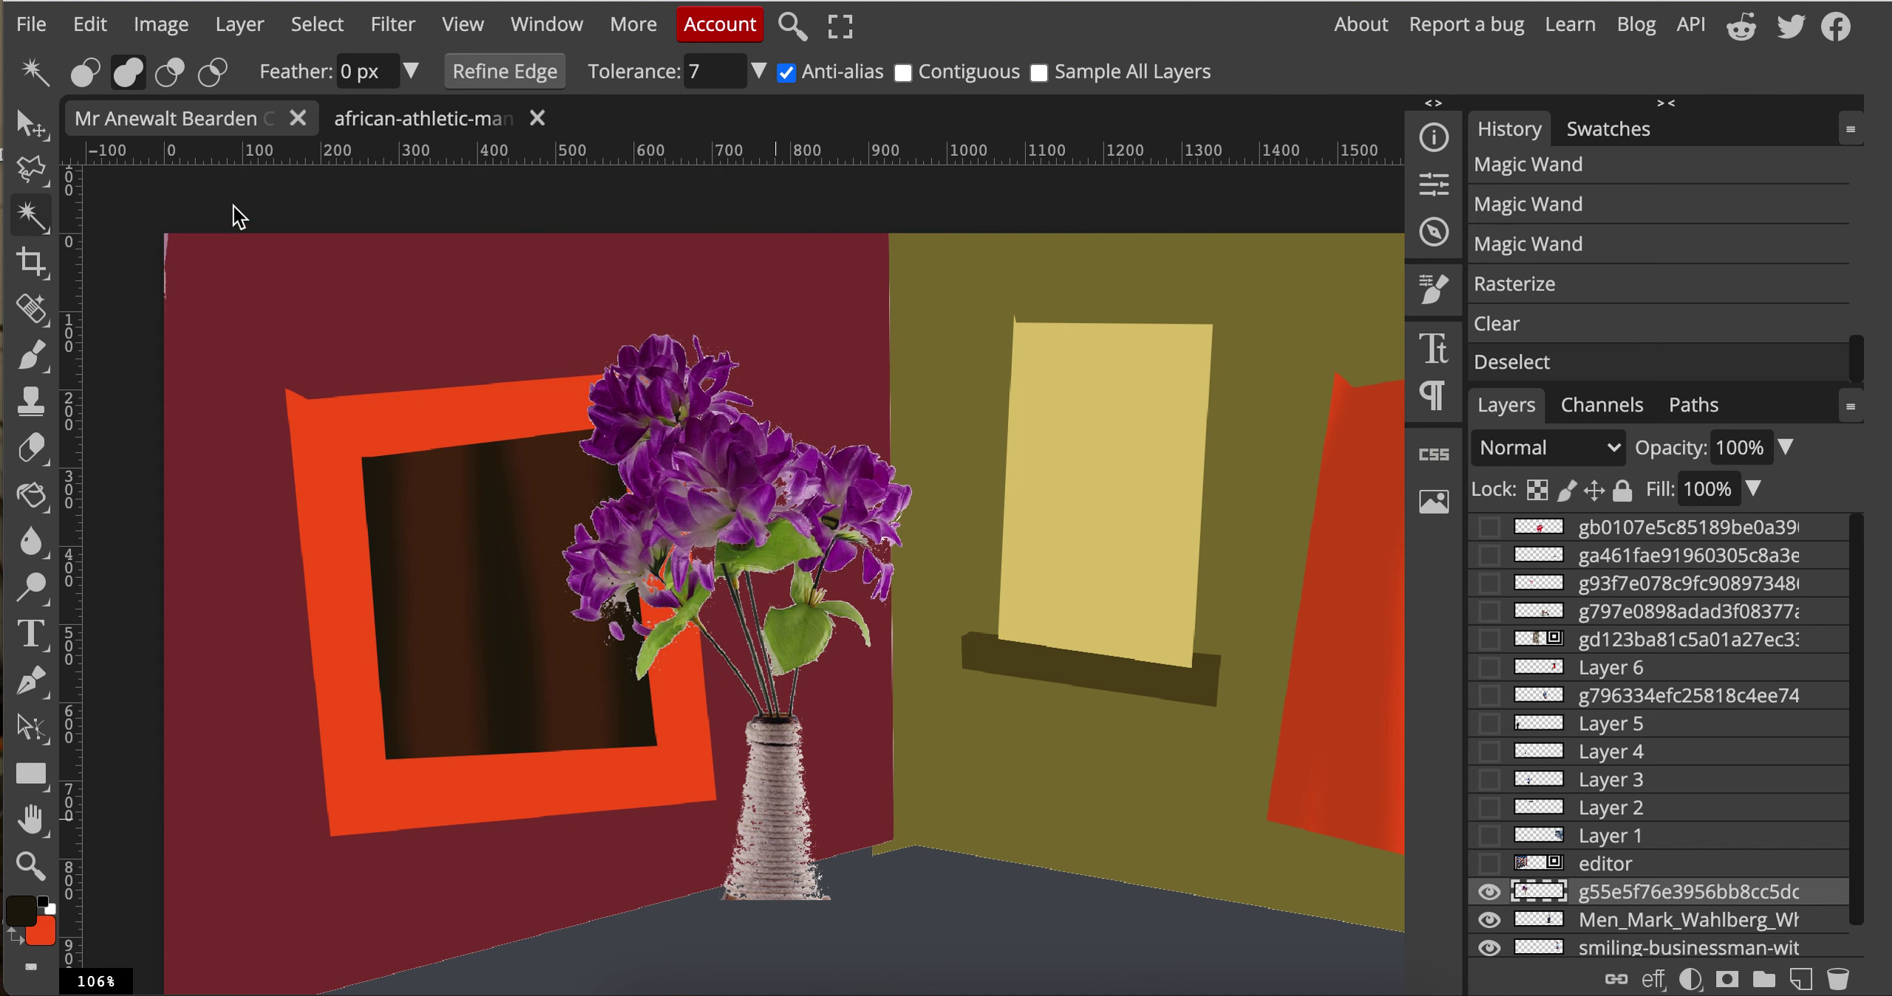
{"action": "left_click", "coordinate": [29, 126]}
{"action": "left_click_drag", "start_coordinate": [776, 686], "coordinate": [834, 674]}
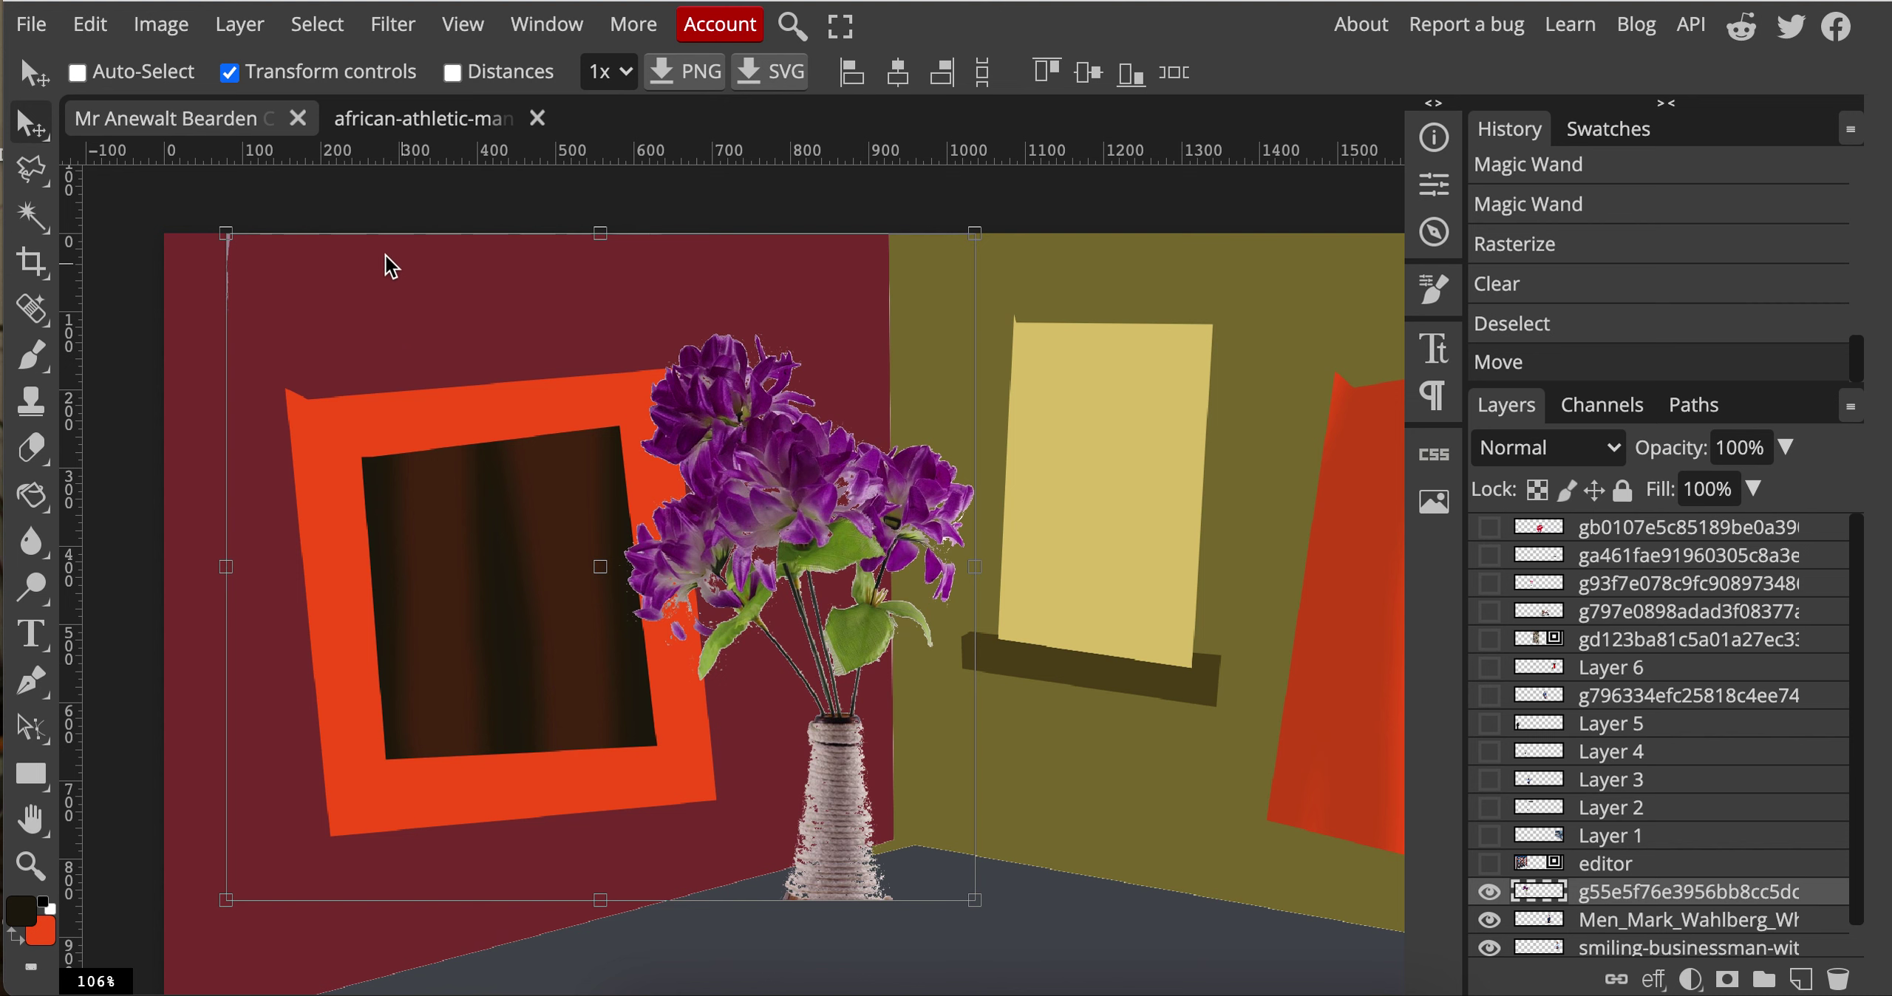
Step: Undo the flower layer's move, the deselection and the background deletion
{"action": "key", "text": "ctrl"}
{"action": "key", "text": "ctrl+z"}
{"action": "key", "text": "ctrl+z"}
{"action": "key", "text": "ctrl+z"}
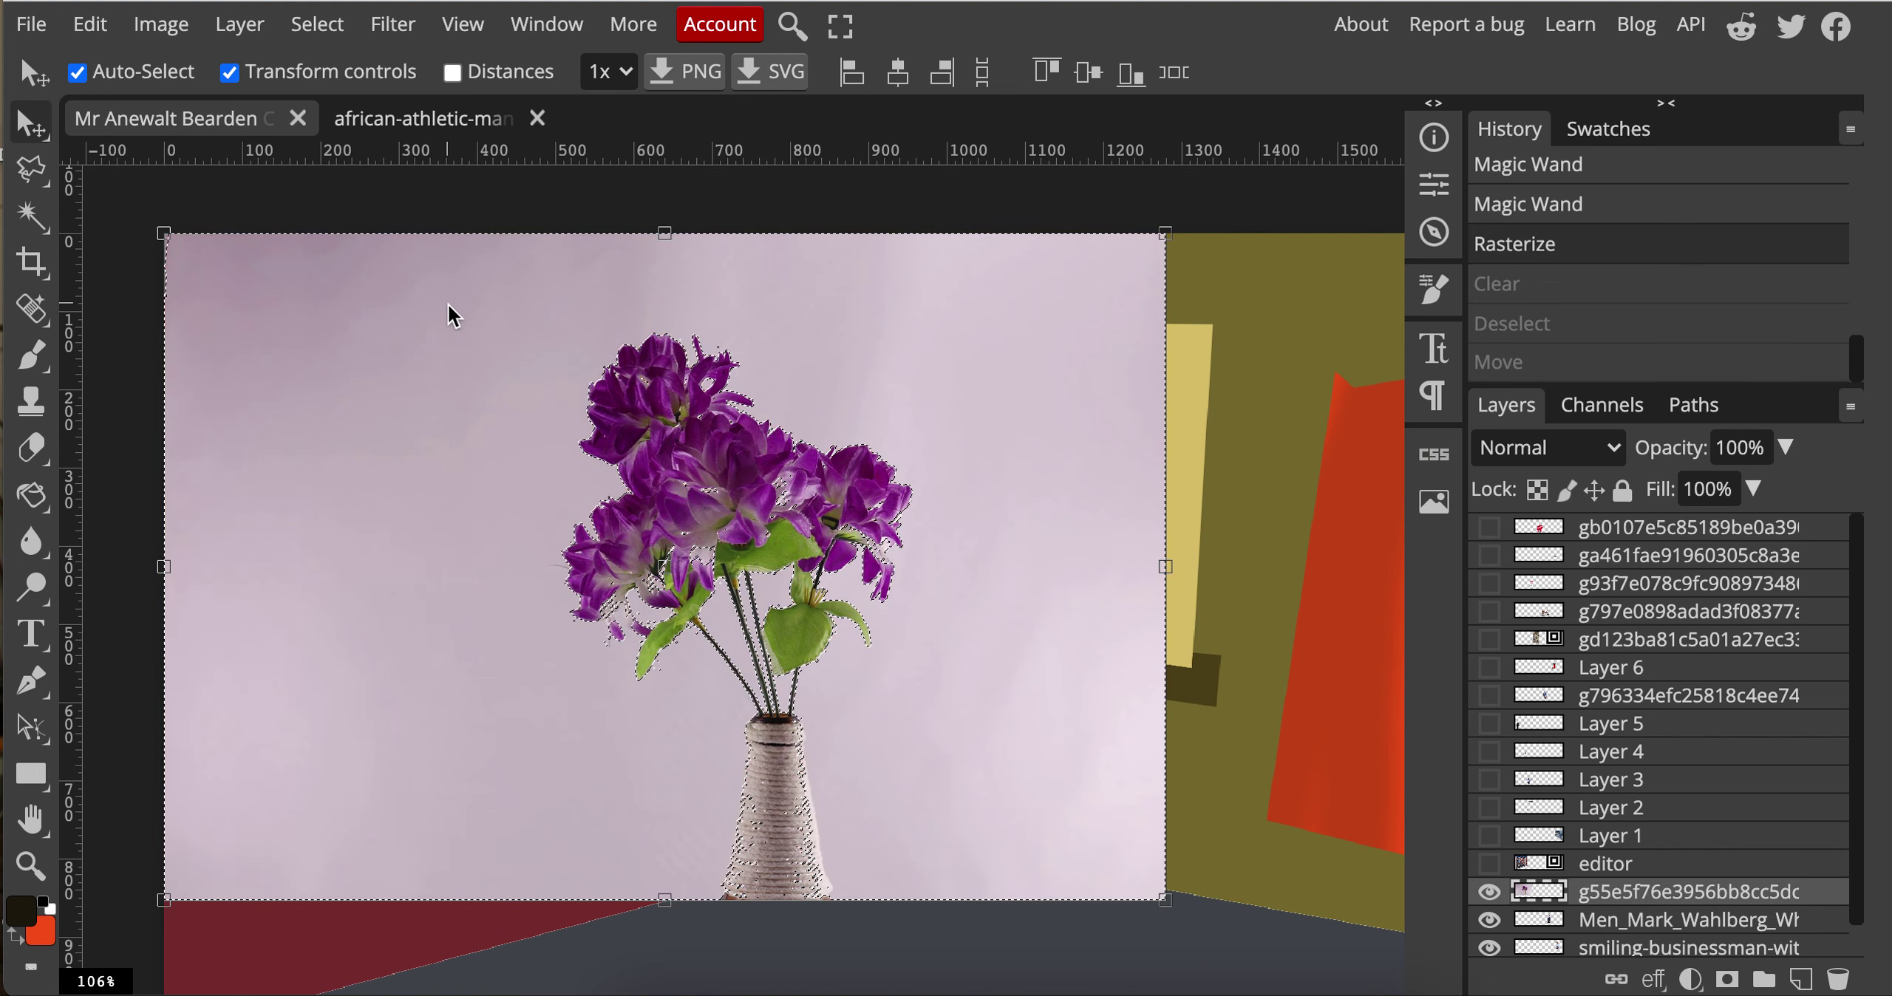
{"action": "scroll", "coordinate": [803, 823], "scroll_direction": "up", "scroll_amount": 5}
{"action": "scroll", "coordinate": [835, 798], "scroll_direction": "down", "scroll_amount": 2}
{"action": "scroll", "coordinate": [828, 731], "scroll_direction": "down", "scroll_amount": 2}
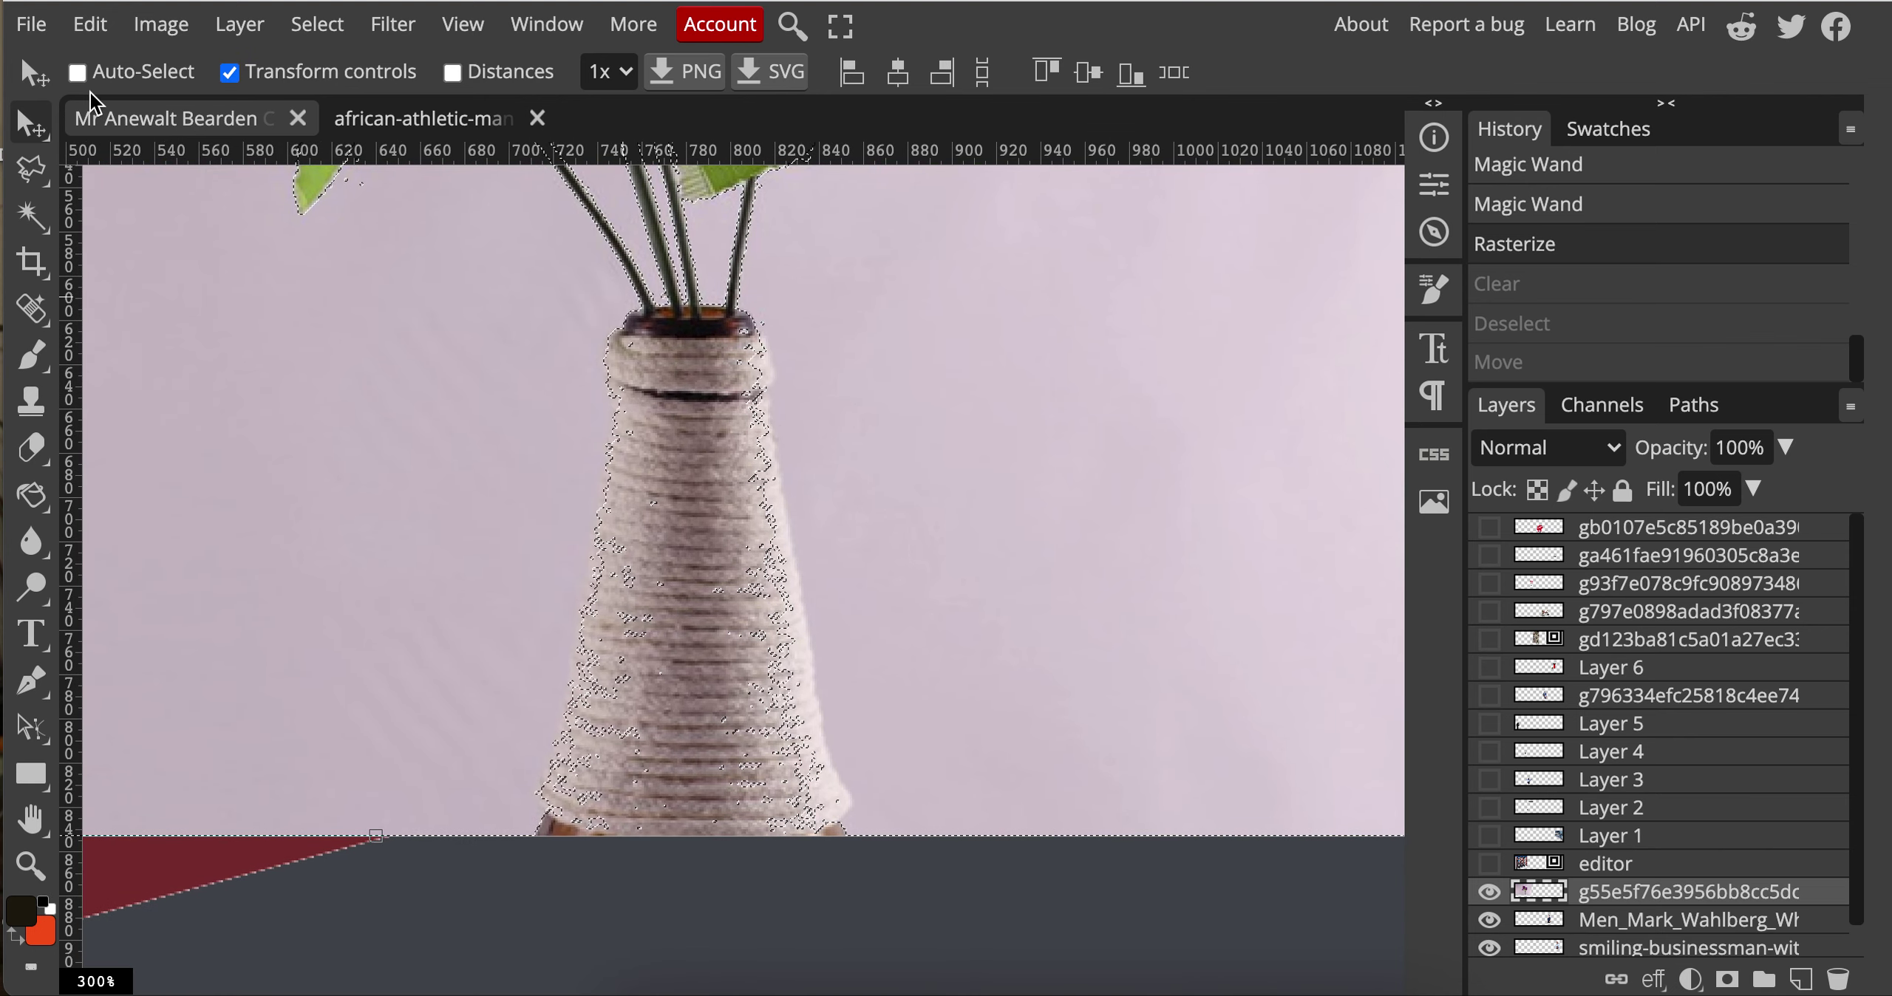
{"action": "left_click", "coordinate": [31, 217]}
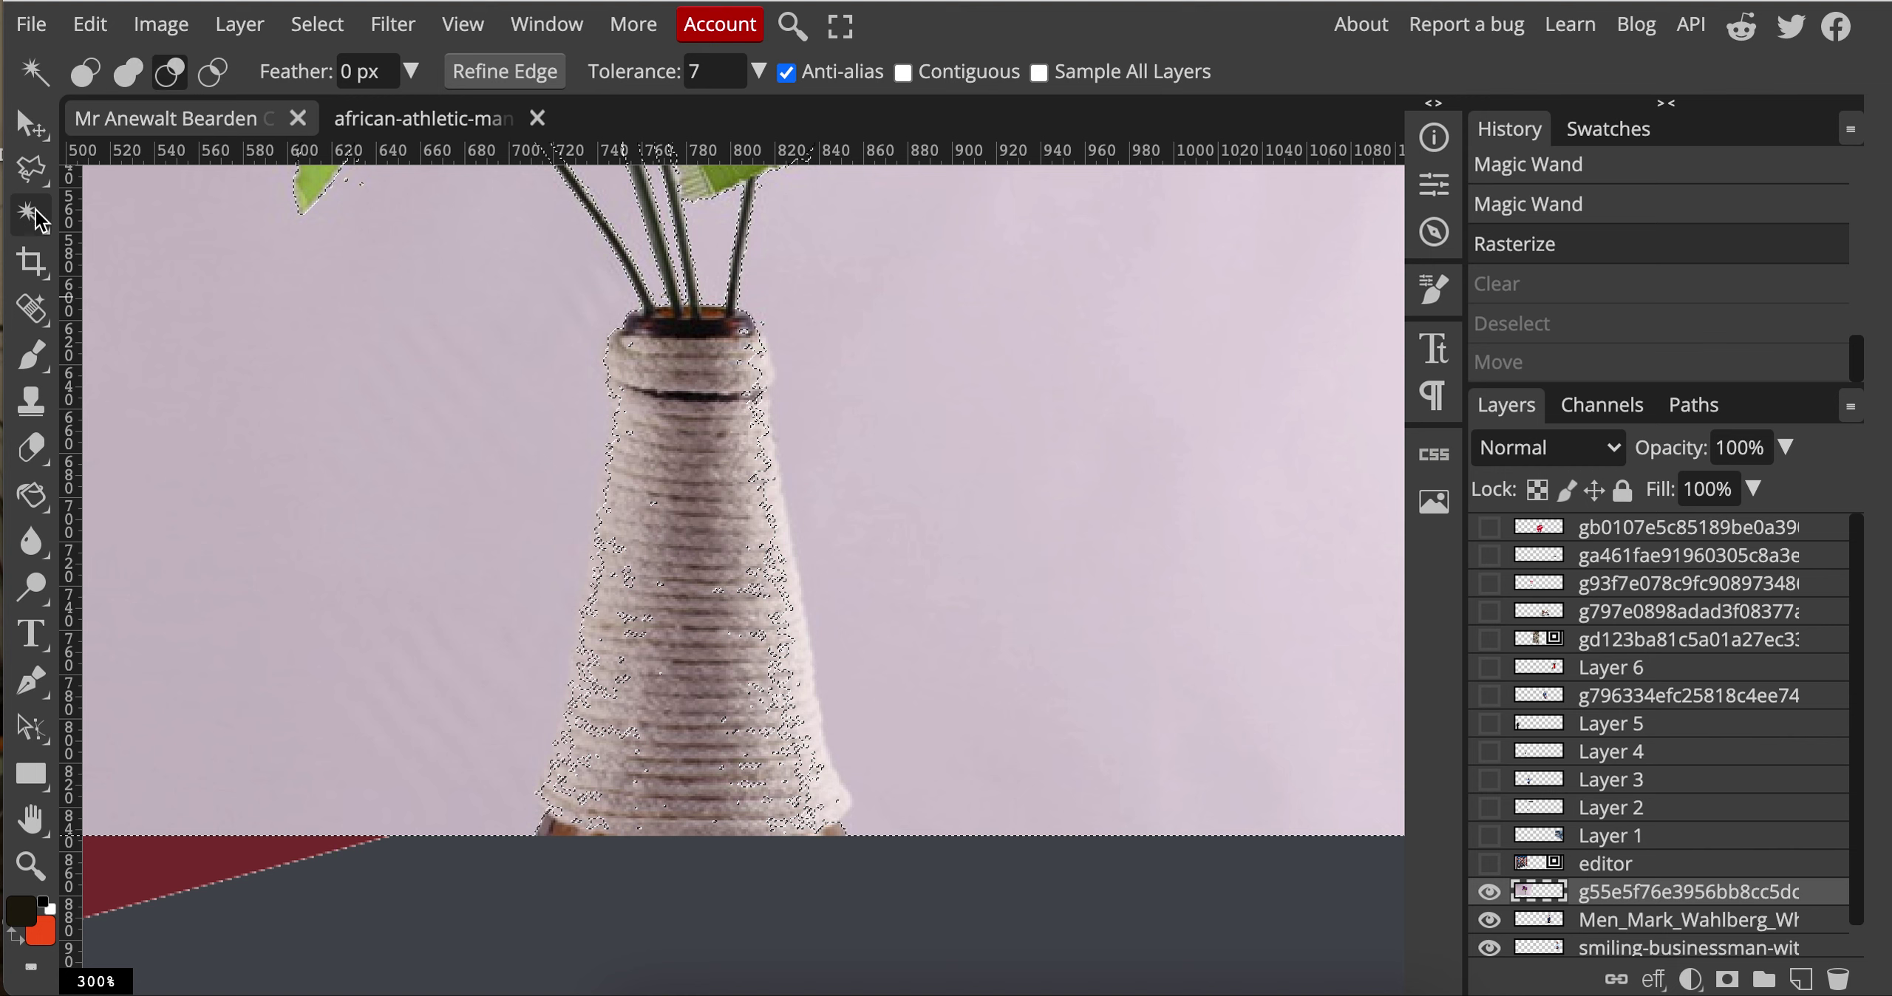
{"action": "left_click", "coordinate": [31, 171]}
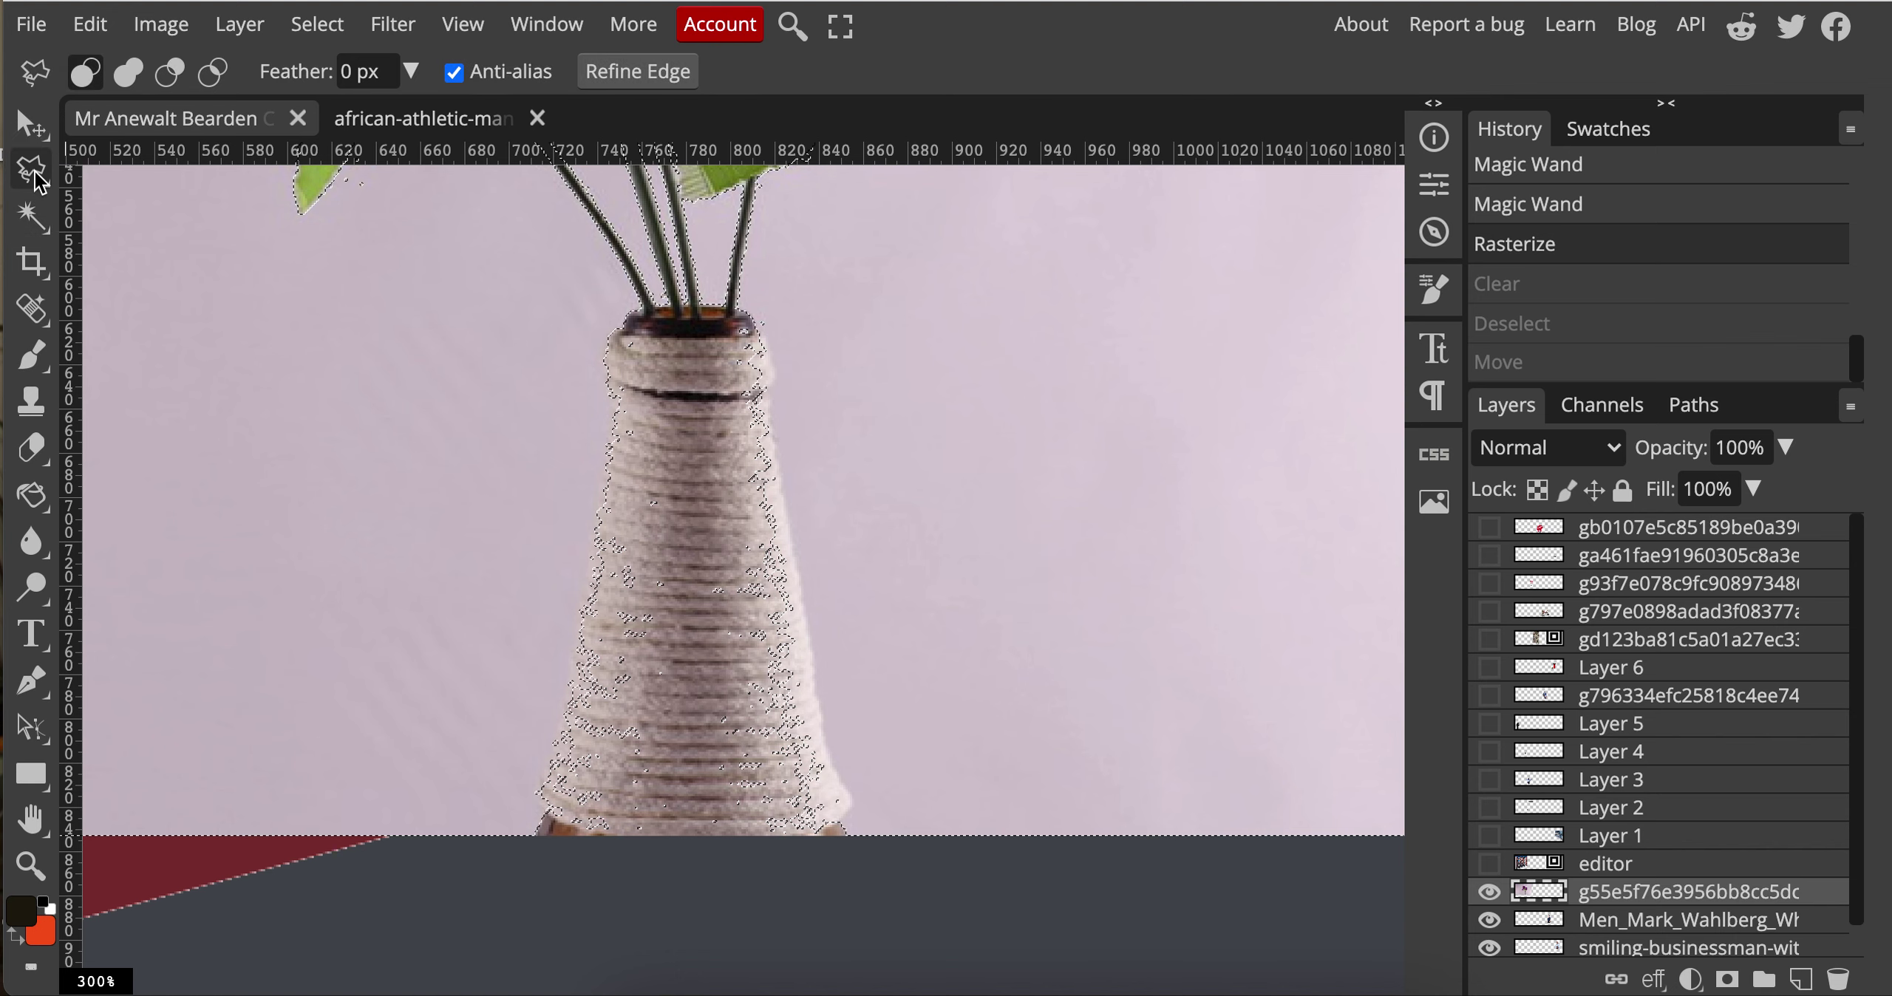
{"action": "left_click", "coordinate": [603, 356]}
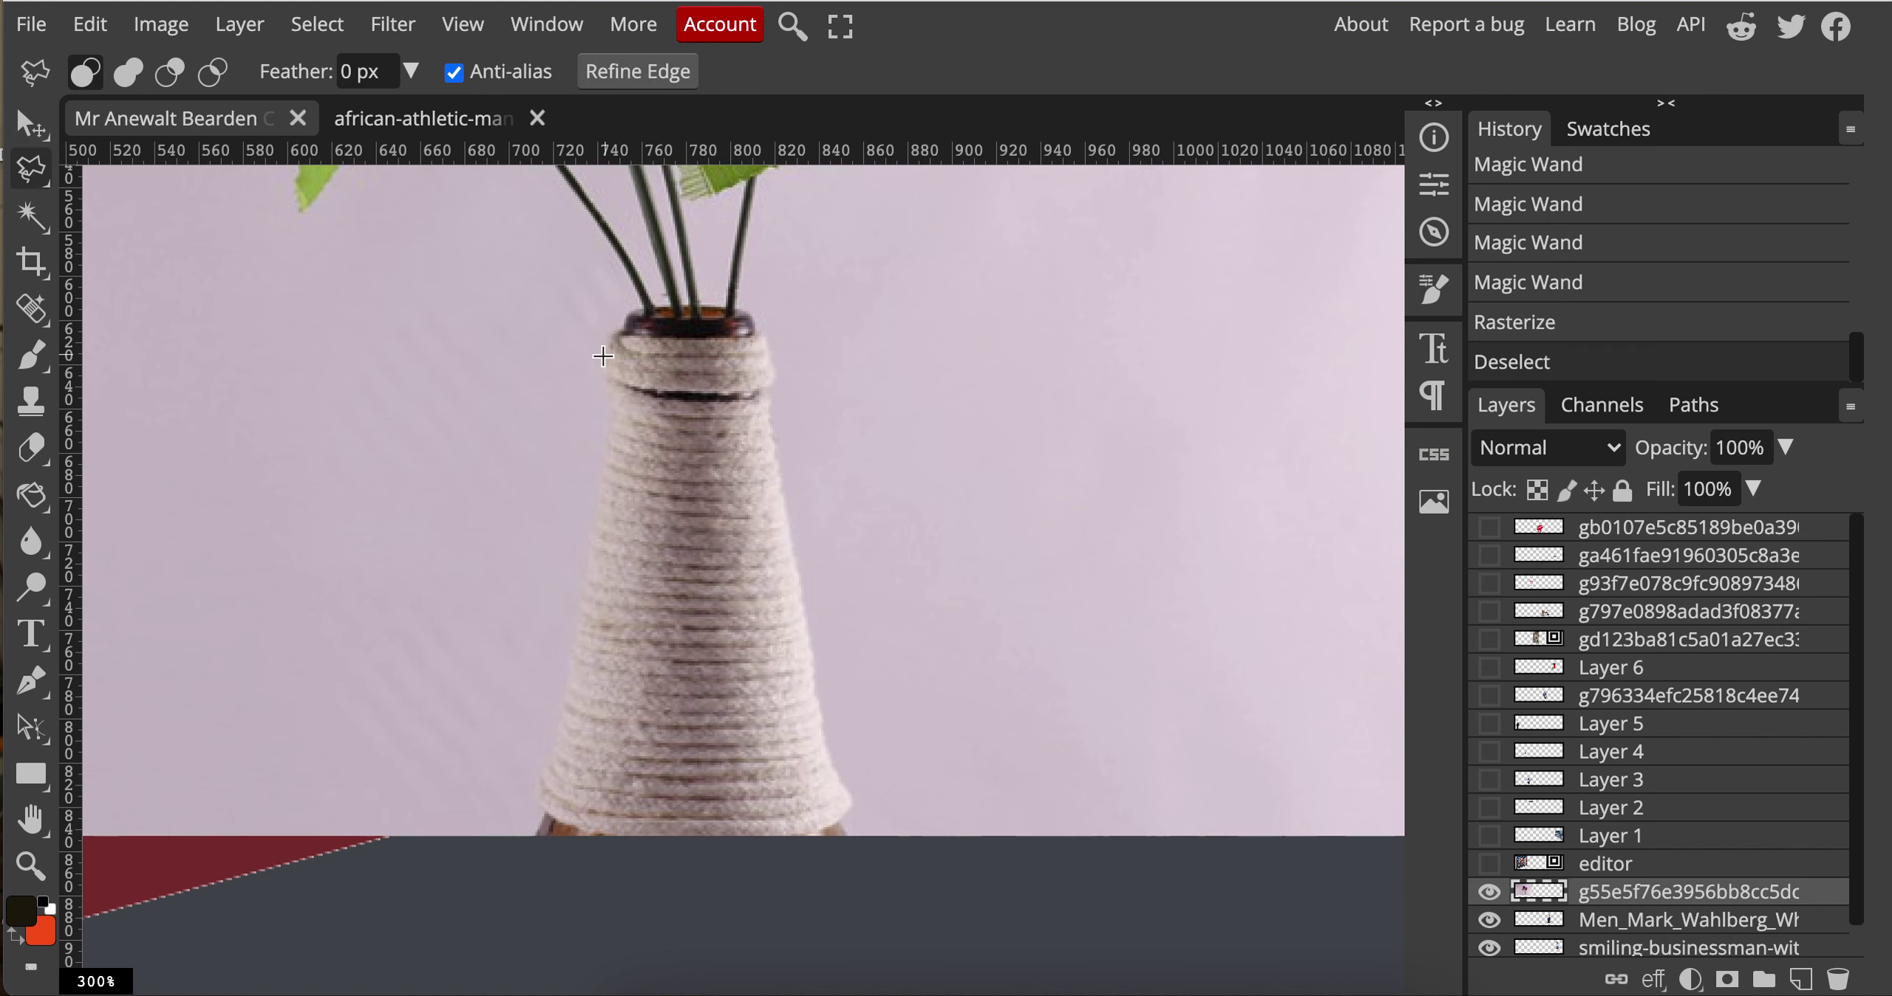
{"action": "key", "text": "ctrl+s"}
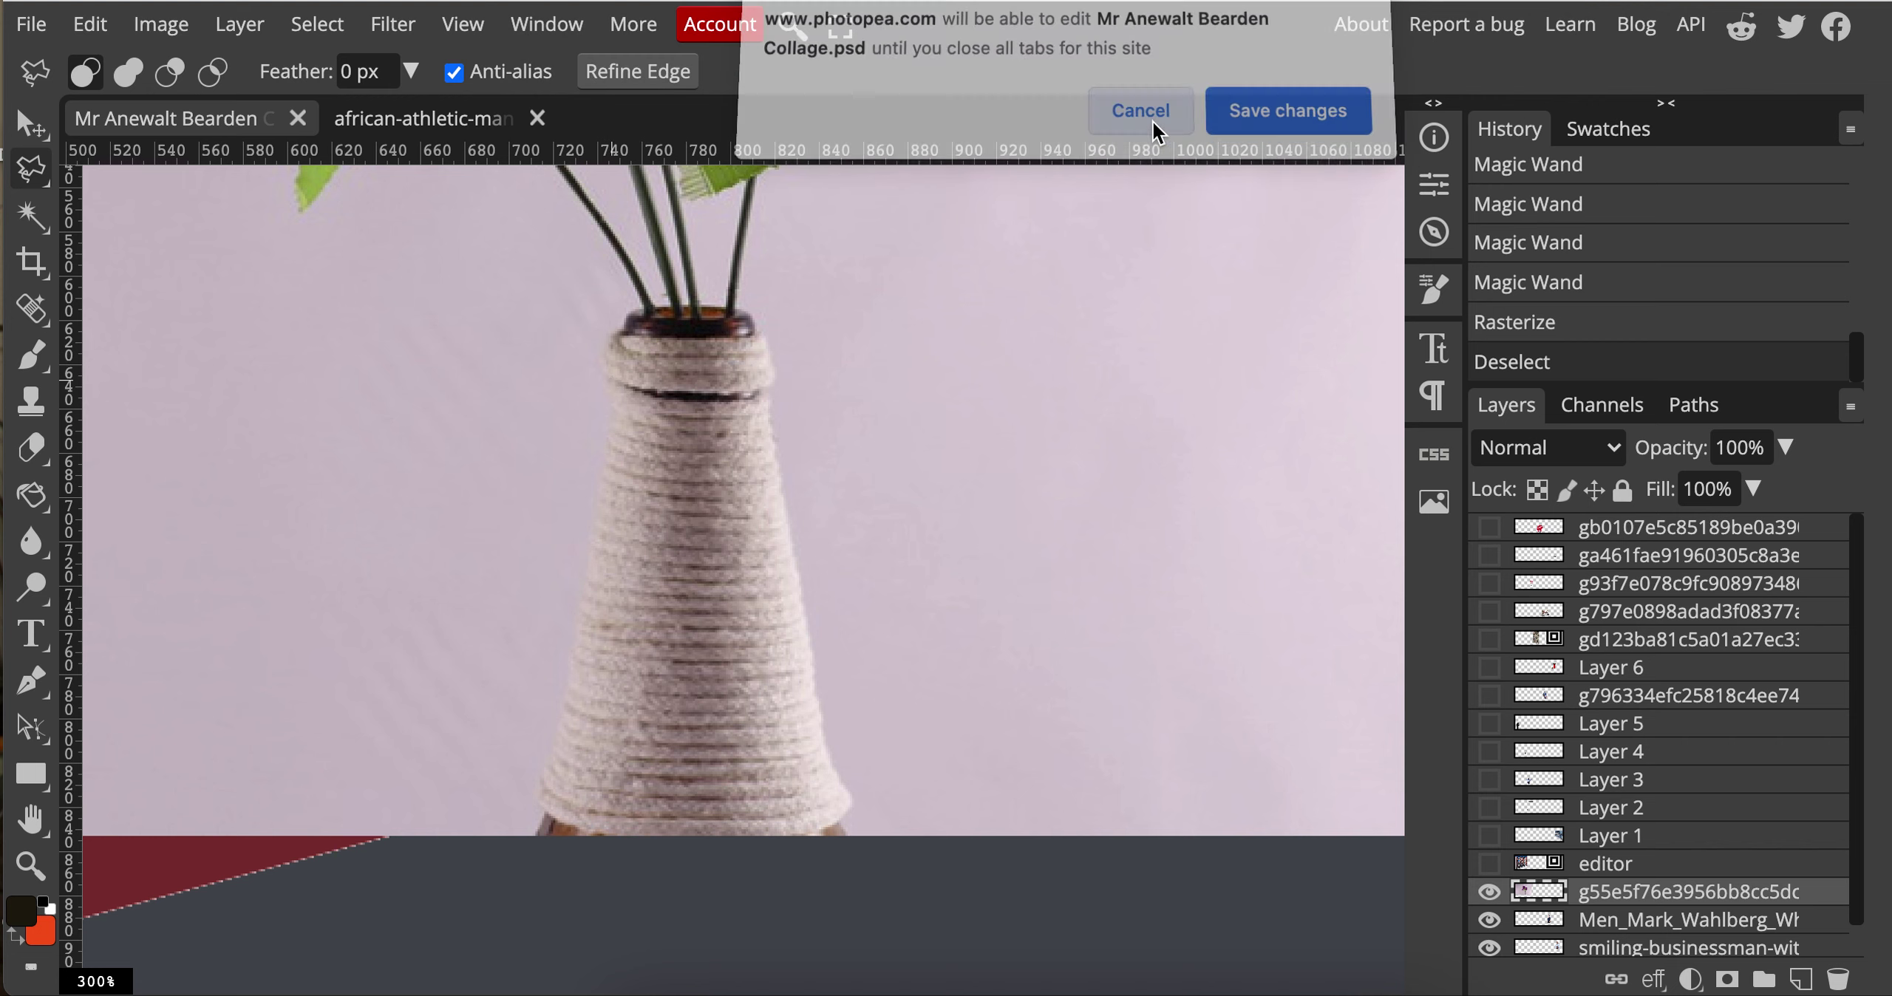
{"action": "left_click", "coordinate": [1153, 121]}
{"action": "key", "text": "ctrl+z"}
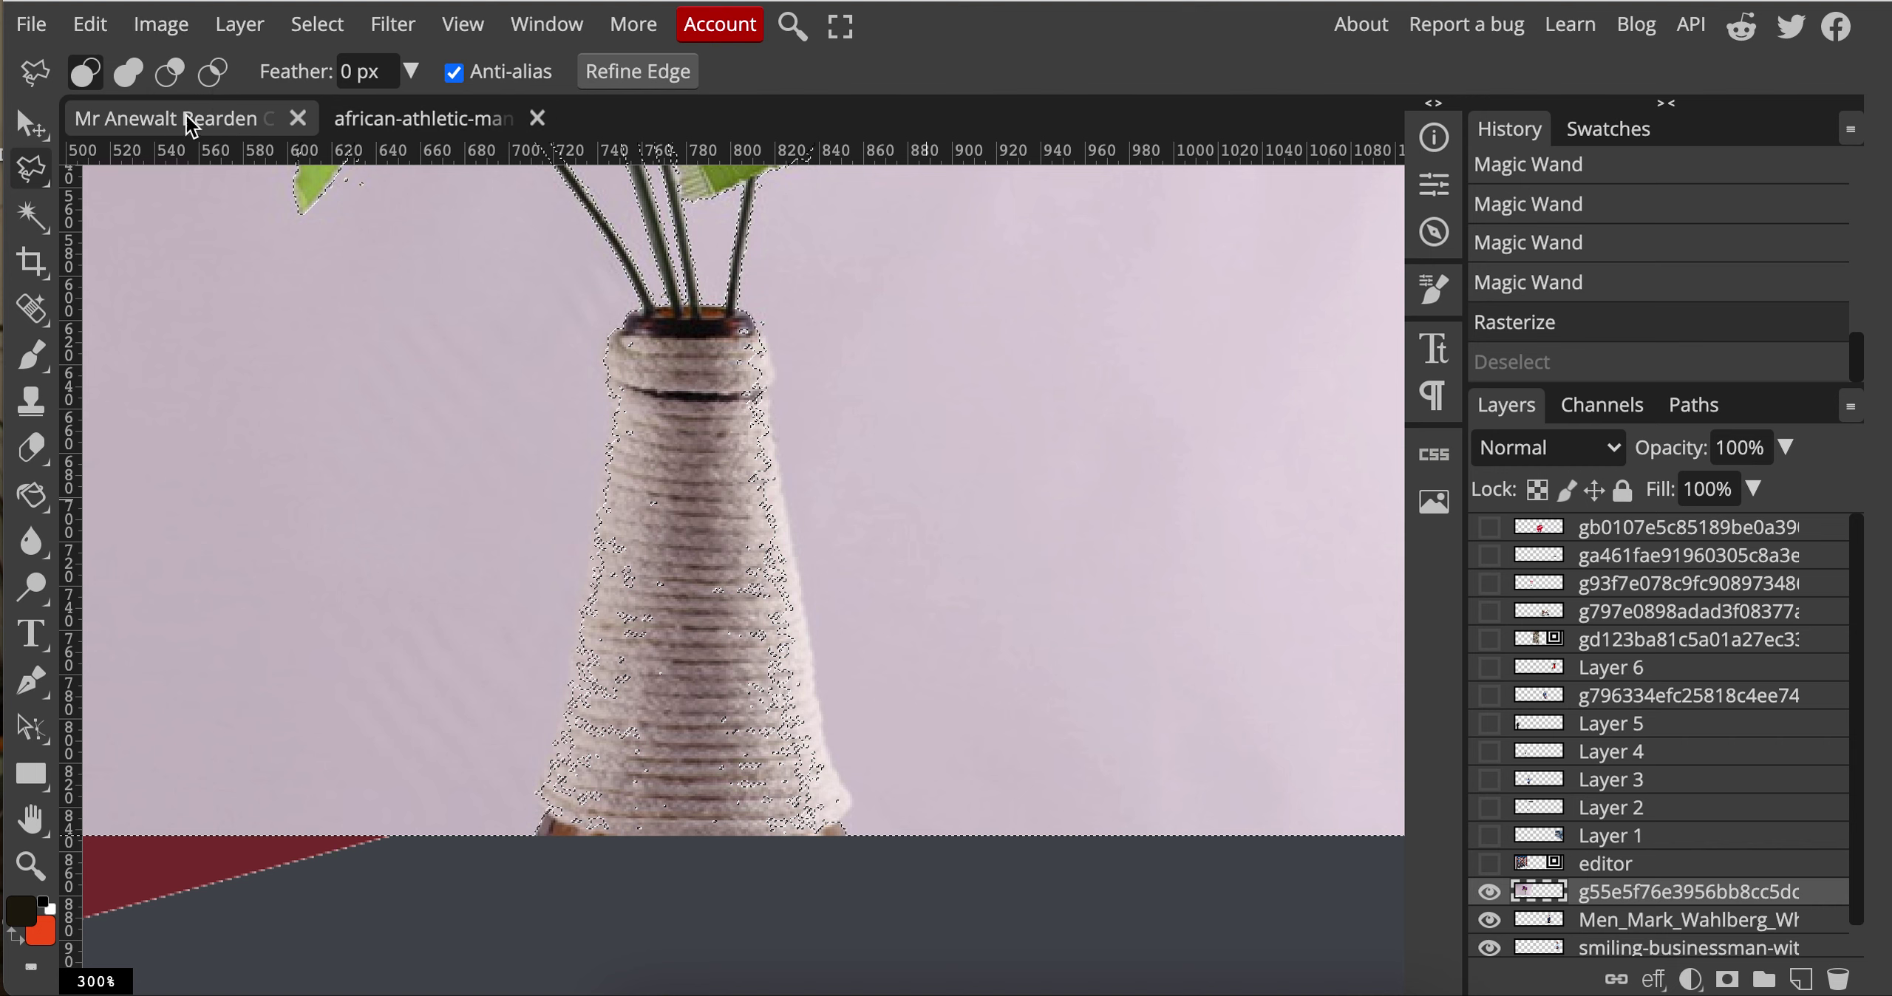
Step: Subtract the rope-wrapped vase from the background selection by tracing its outline with the Lasso Select tool
{"action": "left_click", "coordinate": [173, 73]}
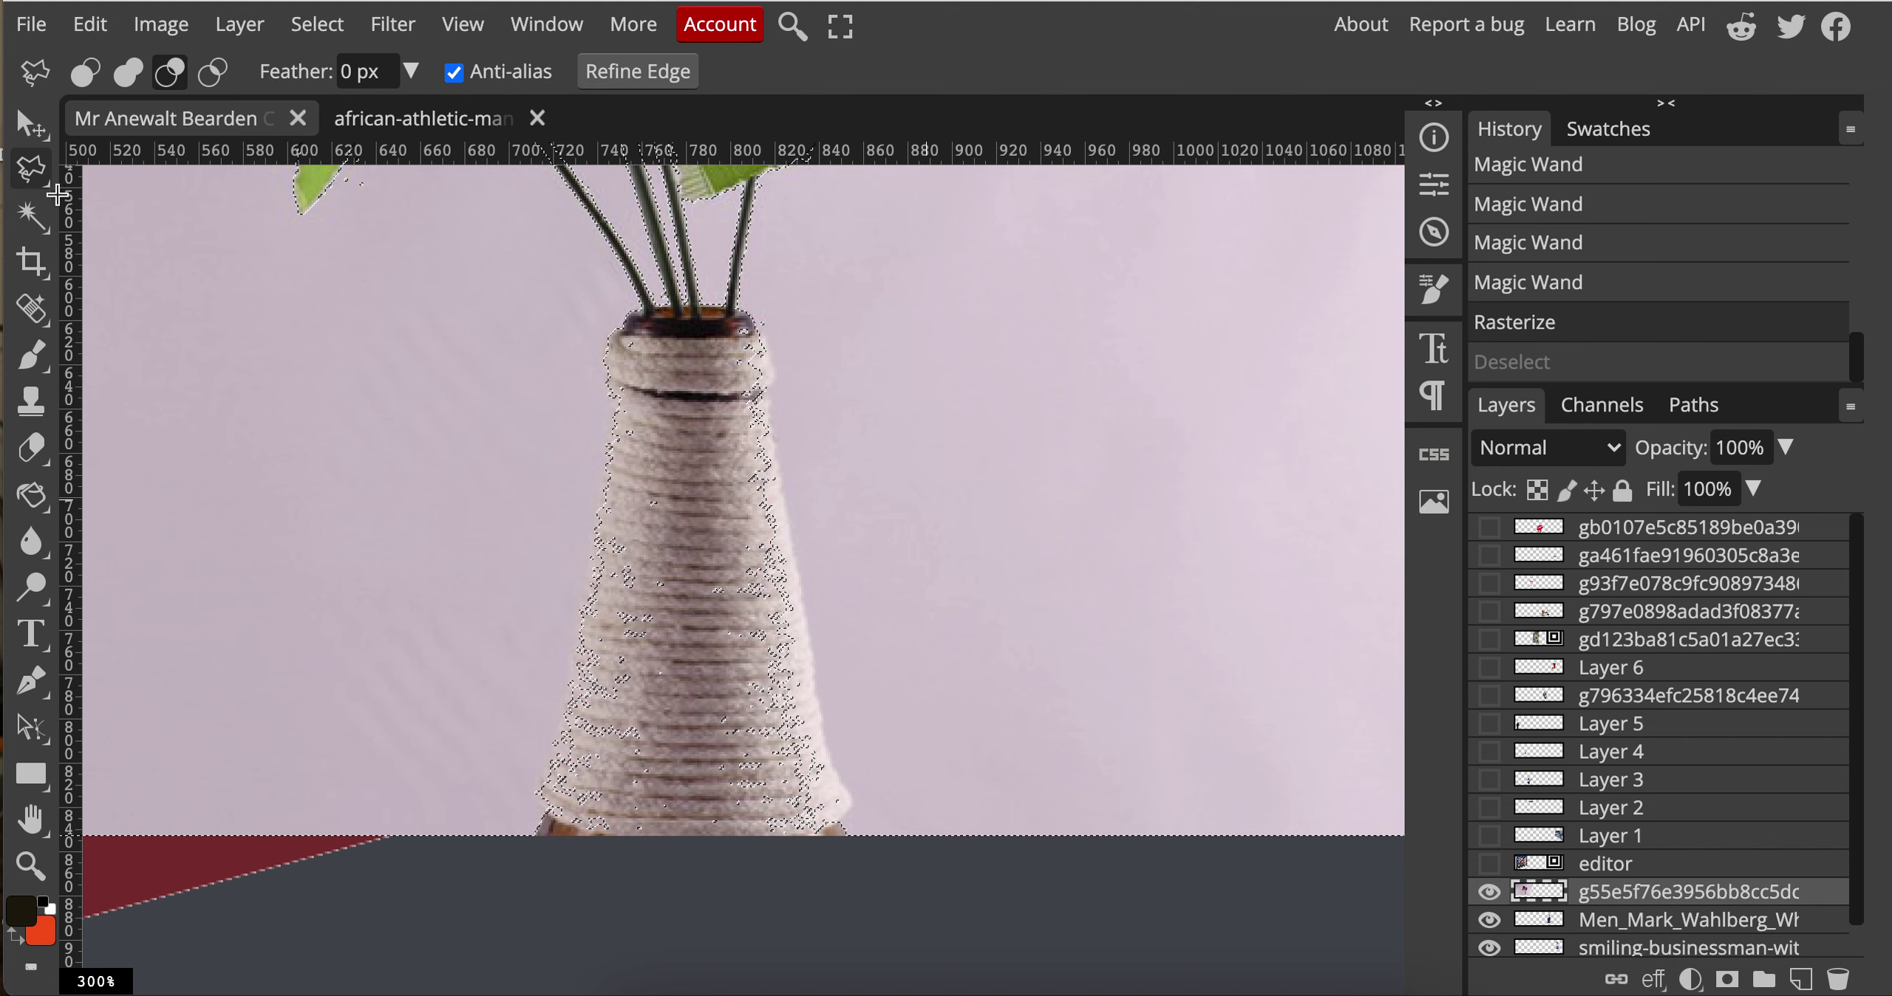
{"action": "left_click", "coordinate": [39, 178]}
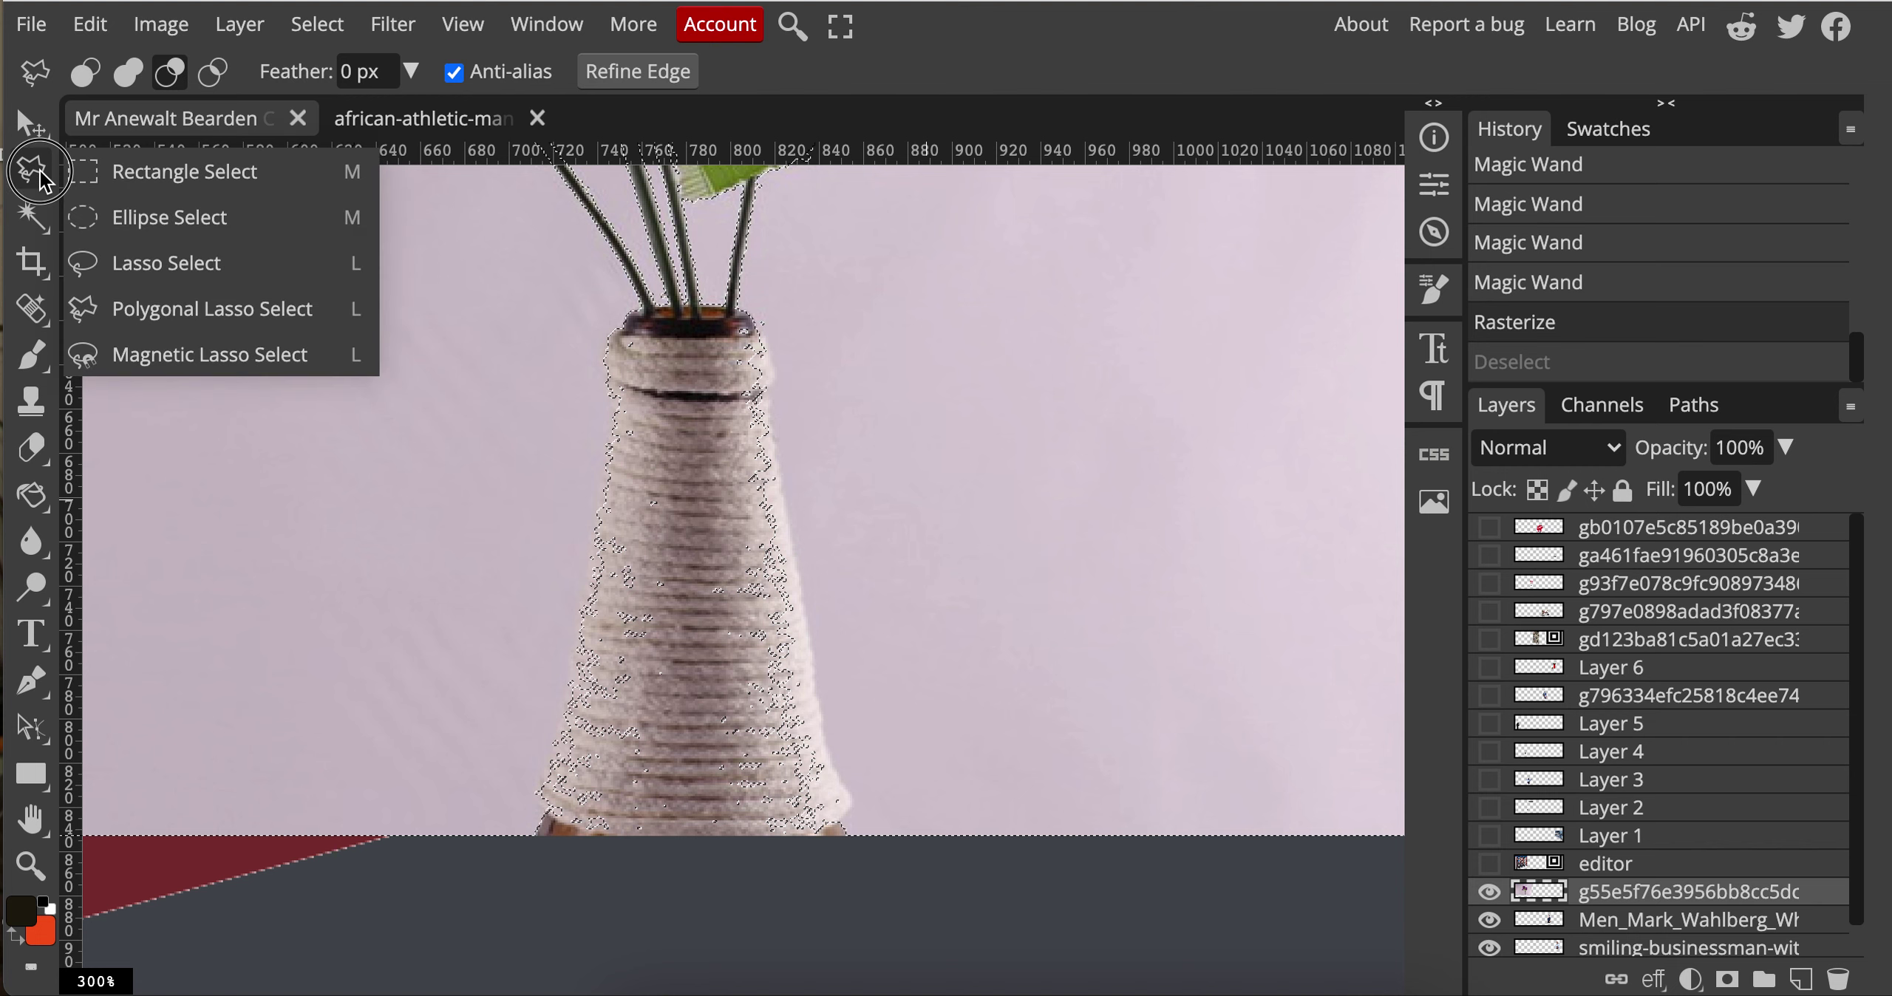
{"action": "left_click", "coordinate": [118, 264]}
{"action": "left_click", "coordinate": [172, 81]}
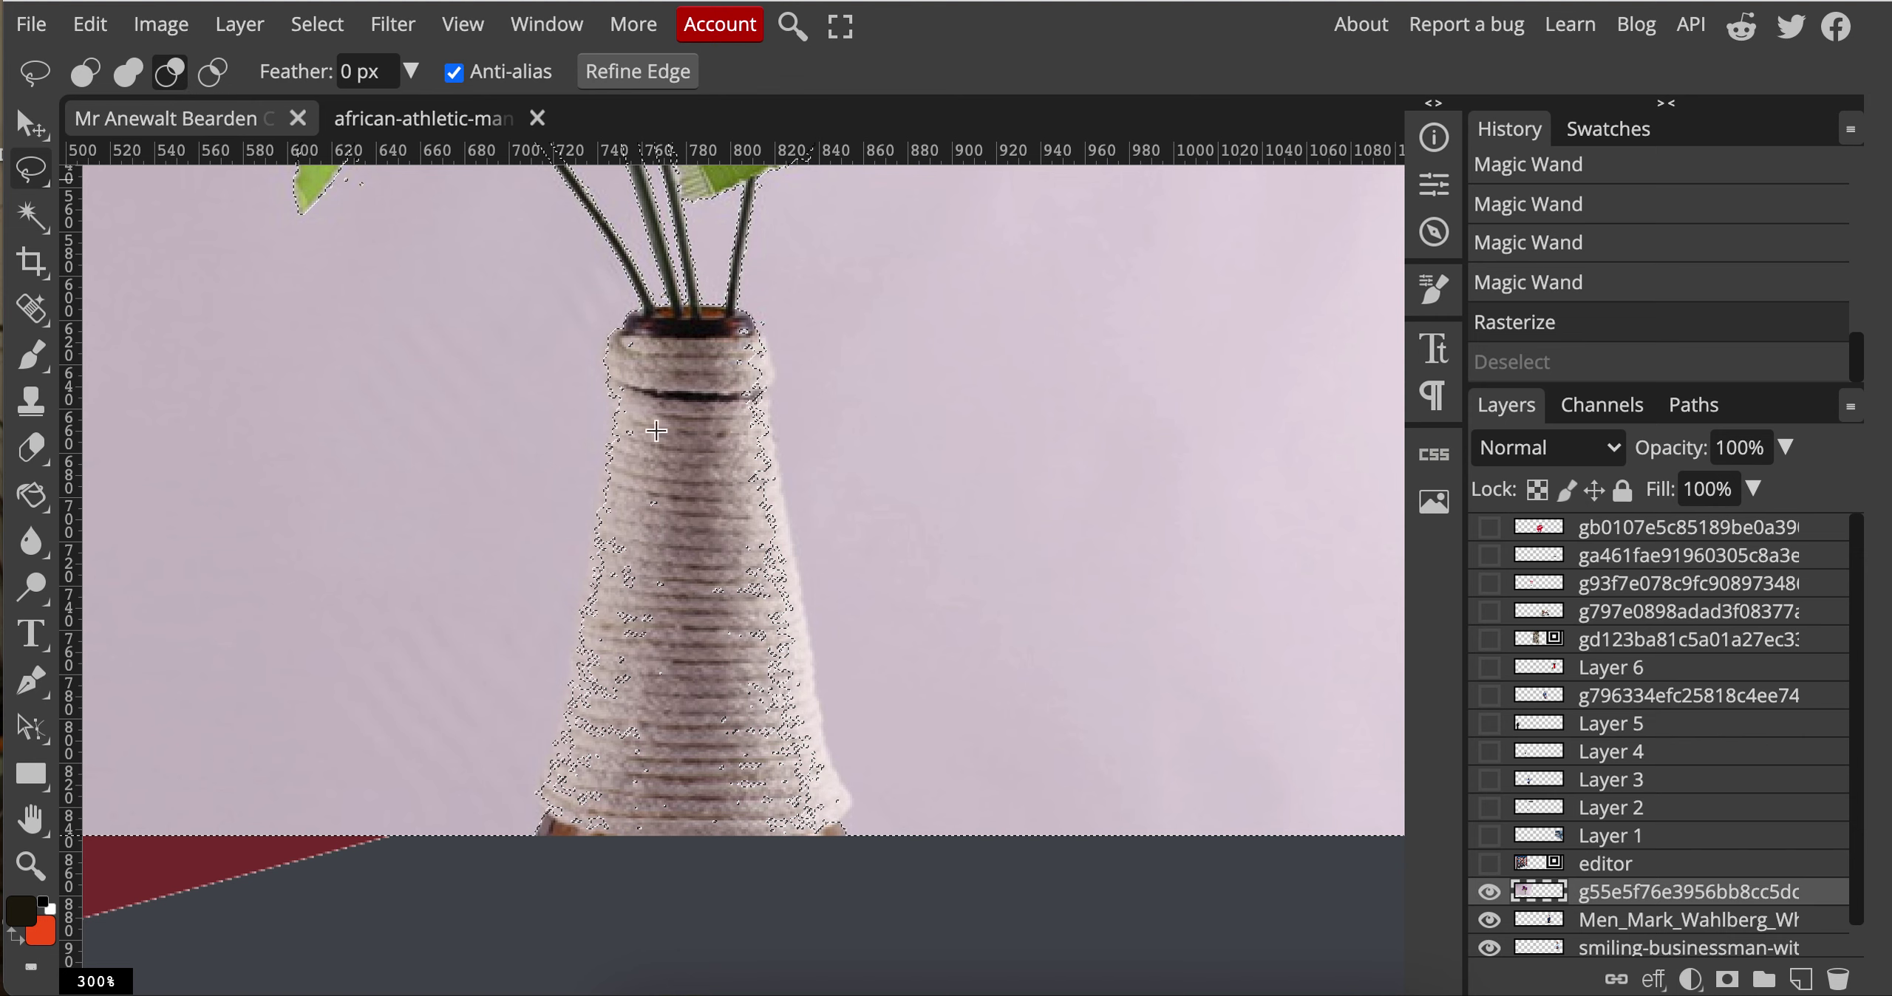
{"action": "left_click", "coordinate": [627, 385]}
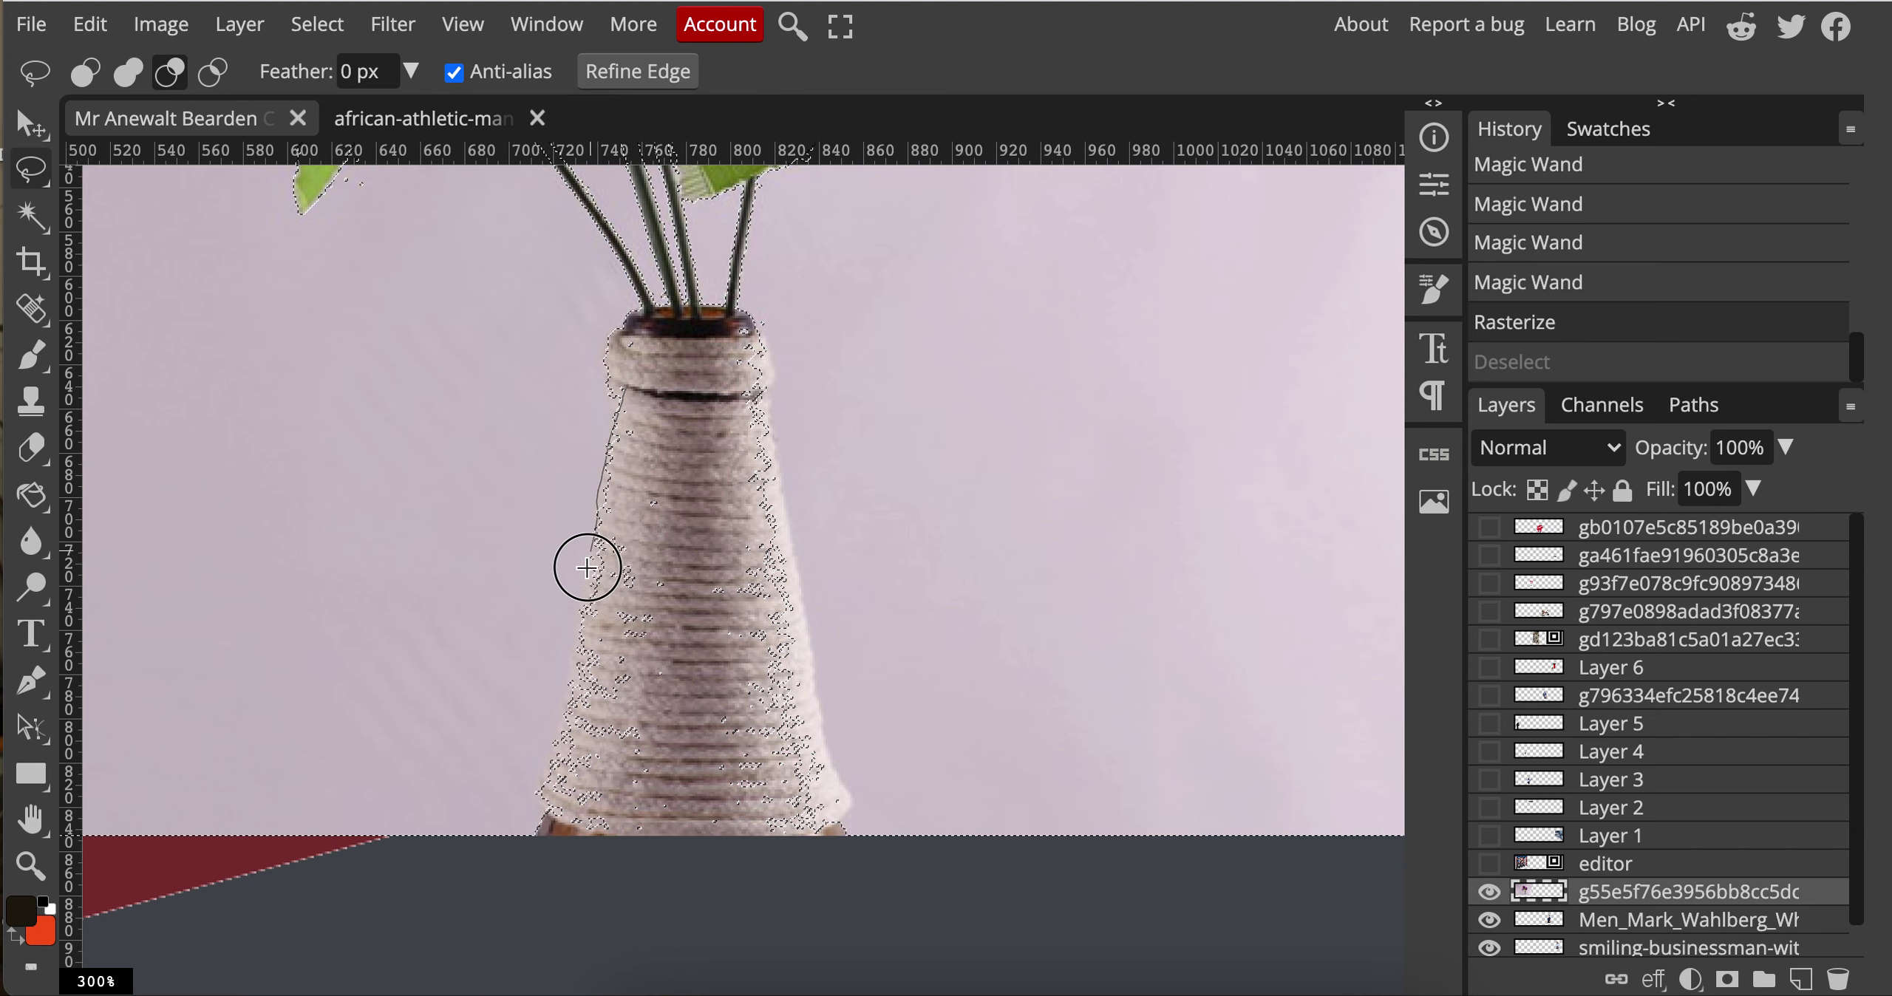
{"action": "mouse_move", "coordinate": [578, 629]}
{"action": "left_mouse_down"}
{"action": "mouse_move", "coordinate": [536, 786]}
{"action": "mouse_move", "coordinate": [558, 829]}
{"action": "mouse_move", "coordinate": [839, 846]}
{"action": "mouse_move", "coordinate": [765, 340]}
{"action": "mouse_move", "coordinate": [741, 312]}
{"action": "mouse_move", "coordinate": [689, 304]}
{"action": "mouse_move", "coordinate": [647, 317]}
{"action": "mouse_move", "coordinate": [615, 399]}
{"action": "left_mouse_up"}
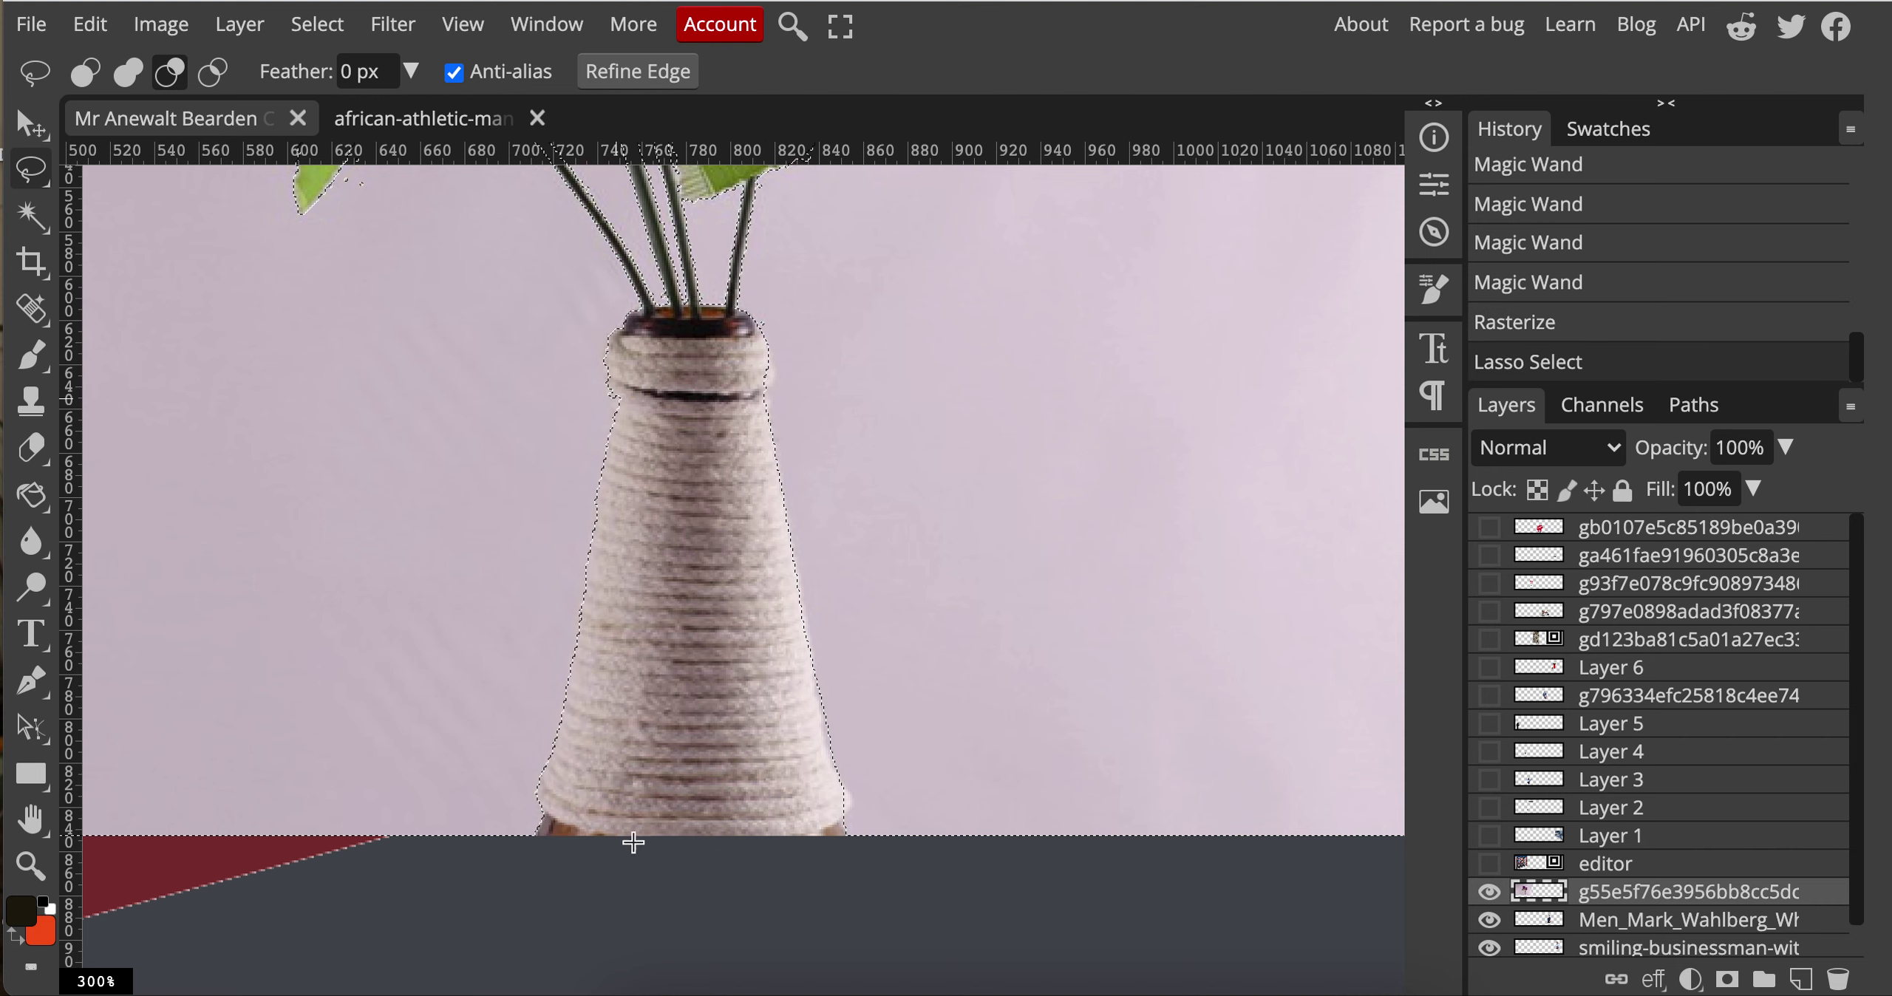
Step: Delete the selected lavender background around the flowers and vase, and clear the selection
{"action": "scroll", "coordinate": [713, 584], "scroll_direction": "down", "scroll_amount": 3}
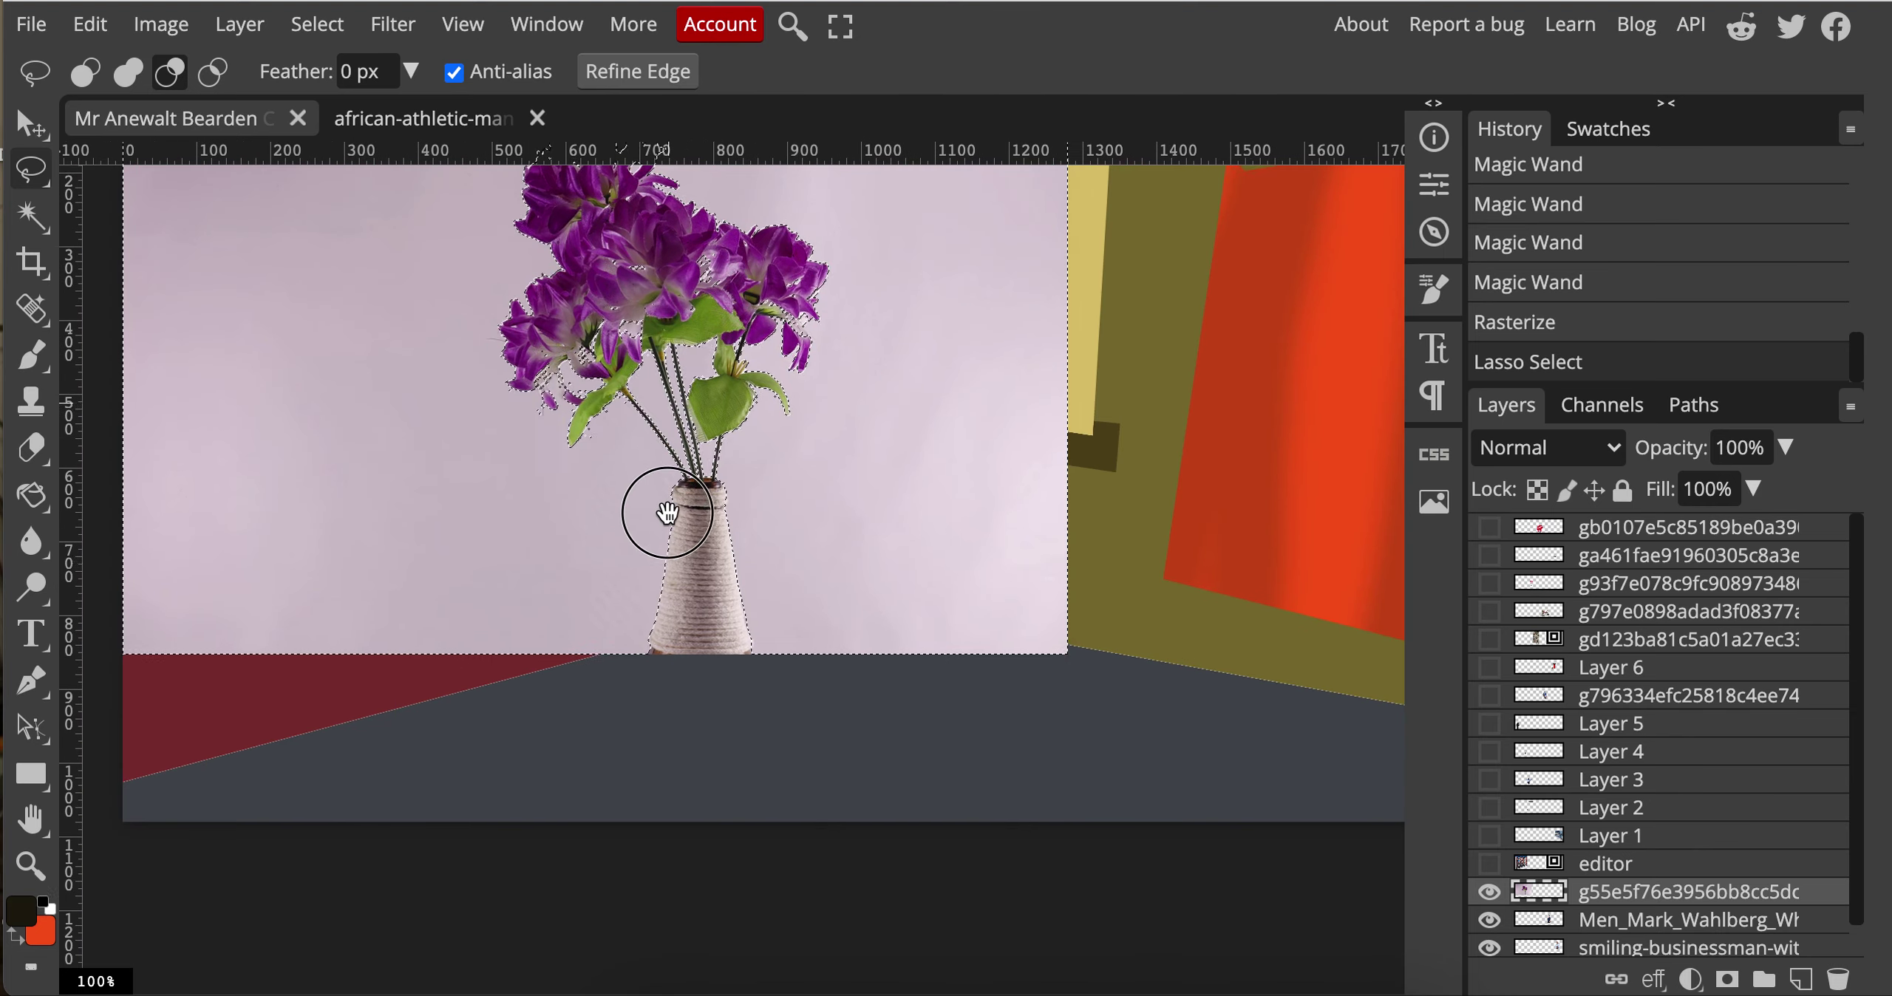
{"action": "scroll", "coordinate": [705, 562], "scroll_direction": "up", "scroll_amount": 3}
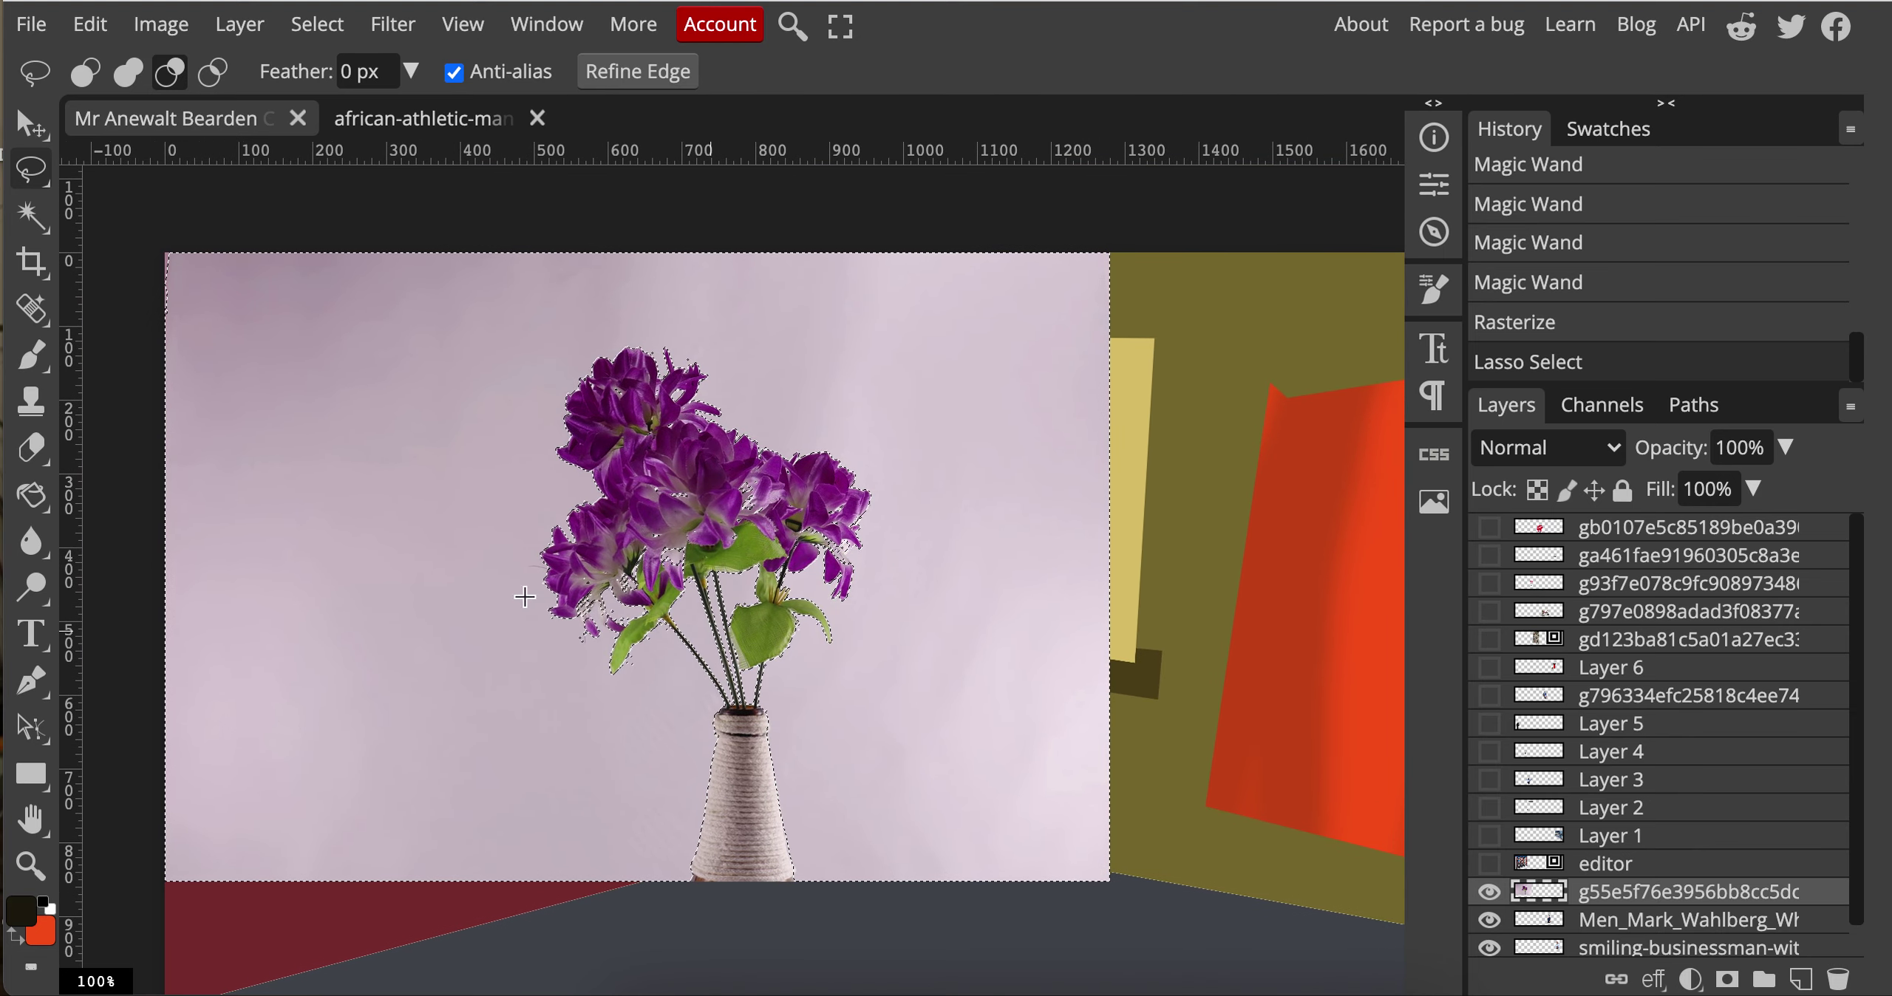
{"action": "key", "text": "Delete"}
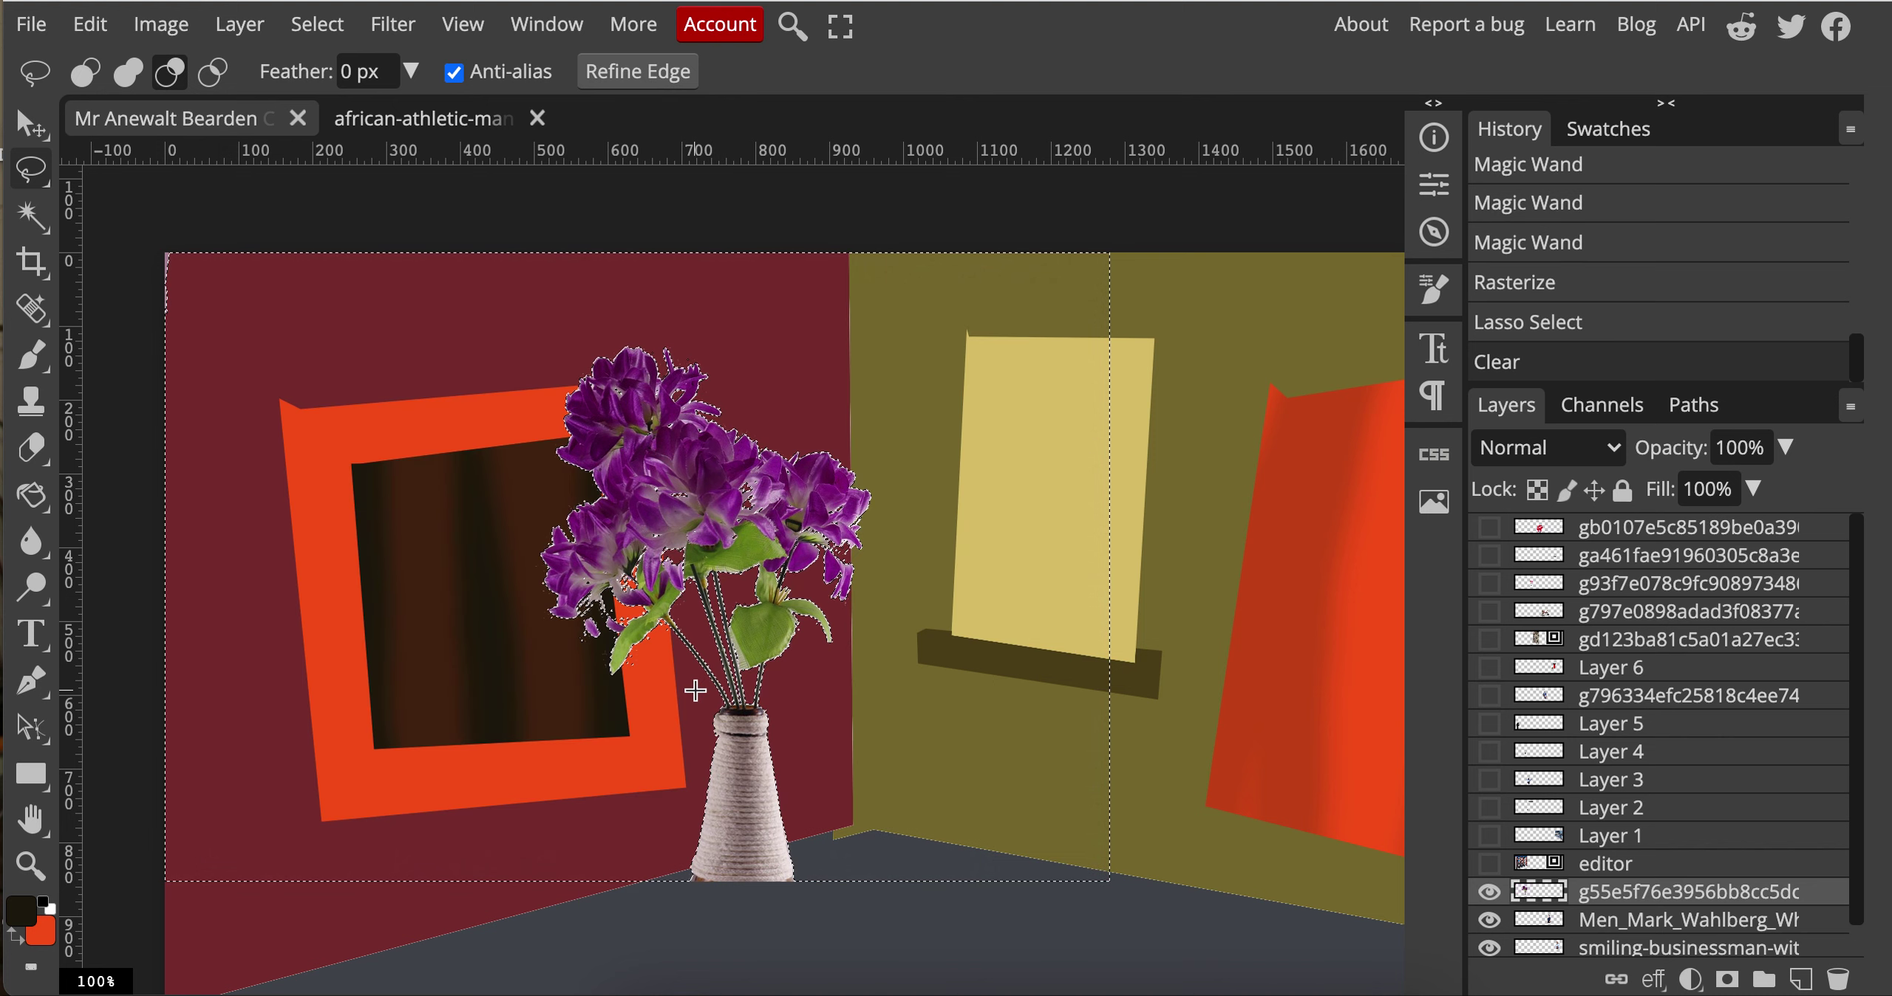
{"action": "key", "text": "ctrl+d"}
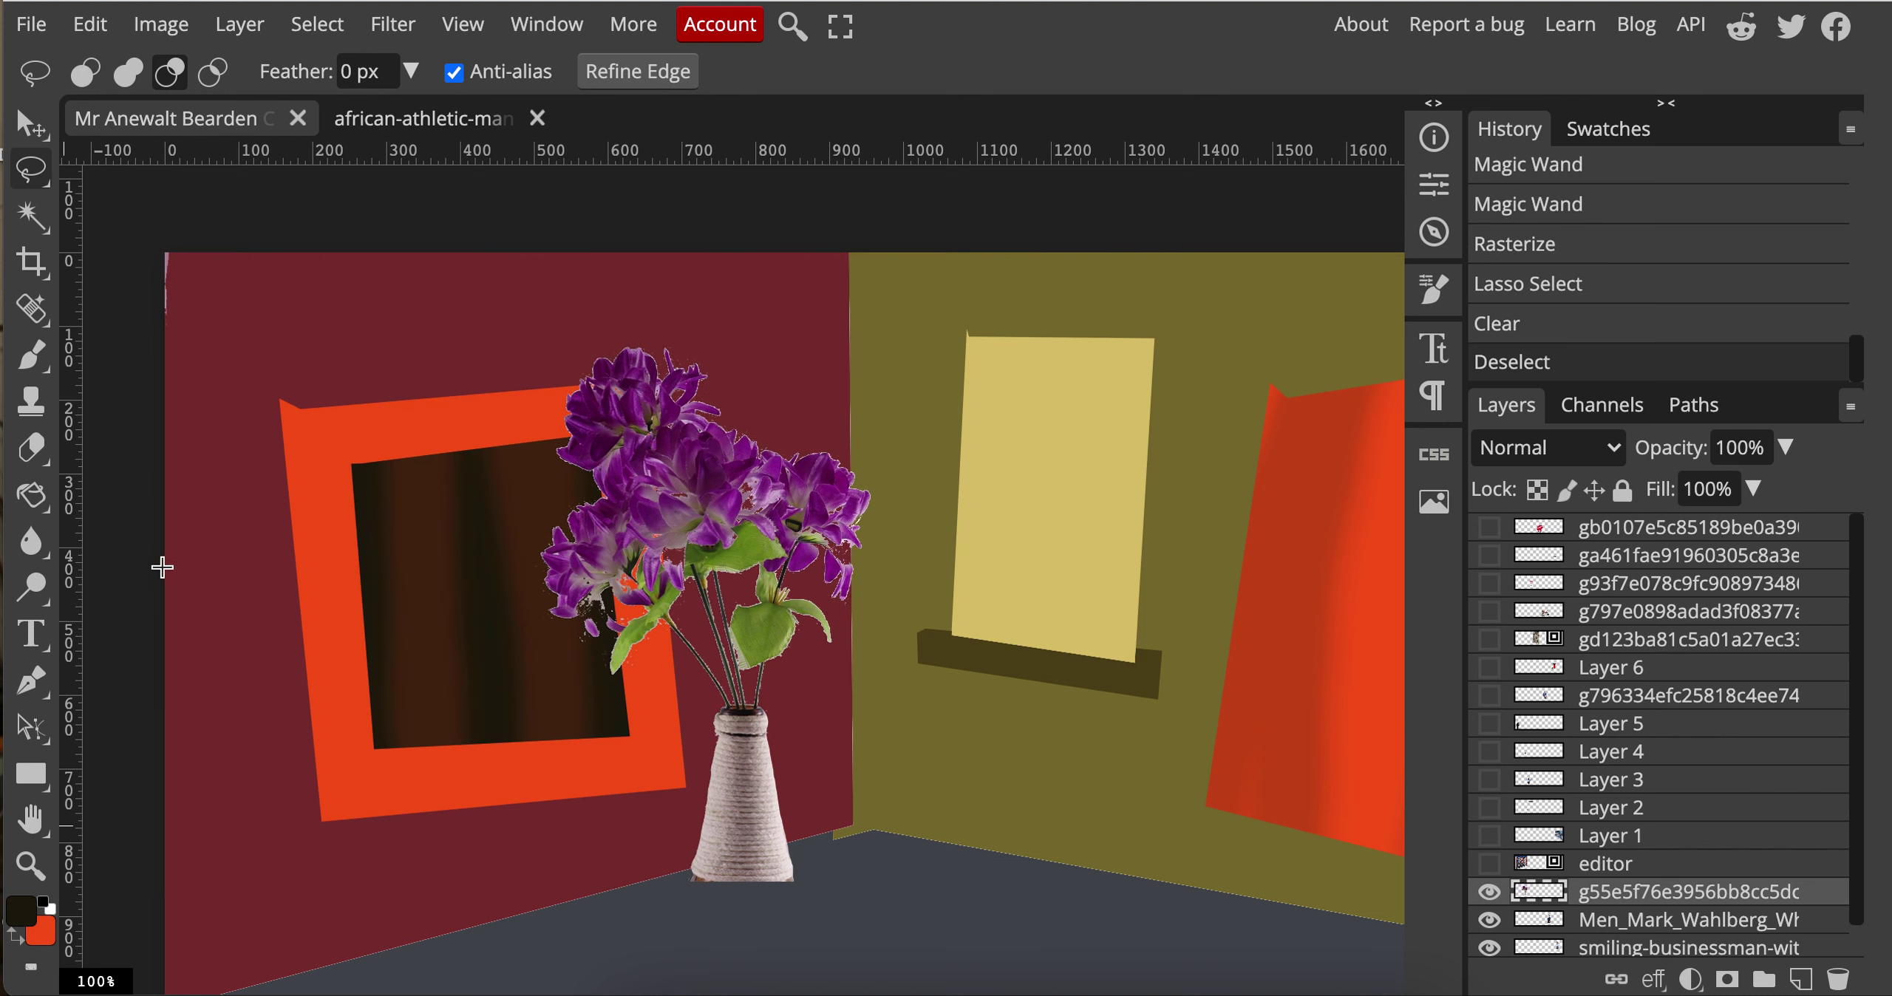
Step: Move the flower vase across the scene to the green floor between the two standing men
{"action": "left_click", "coordinate": [30, 122]}
{"action": "left_click_drag", "start_coordinate": [795, 843], "coordinate": [1061, 909]}
{"action": "scroll", "coordinate": [1050, 804], "scroll_direction": "down", "scroll_amount": 5}
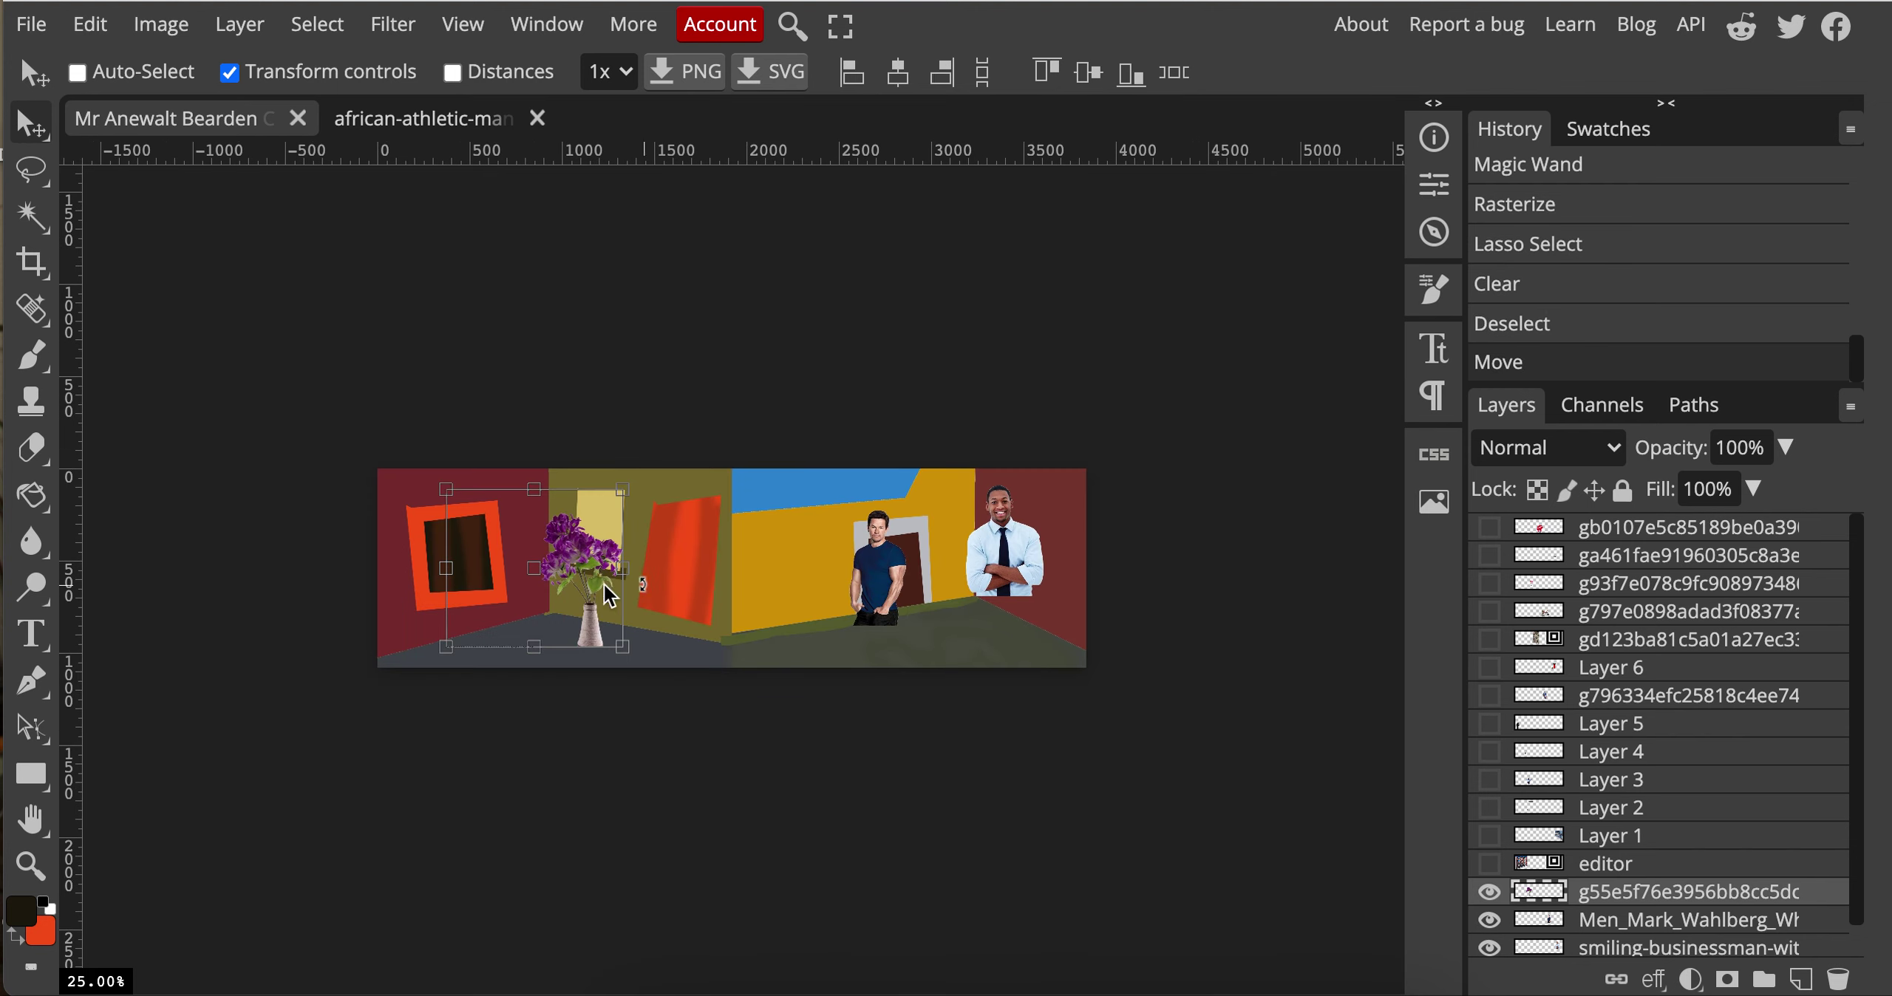
{"action": "left_click_drag", "start_coordinate": [617, 568], "coordinate": [836, 589]}
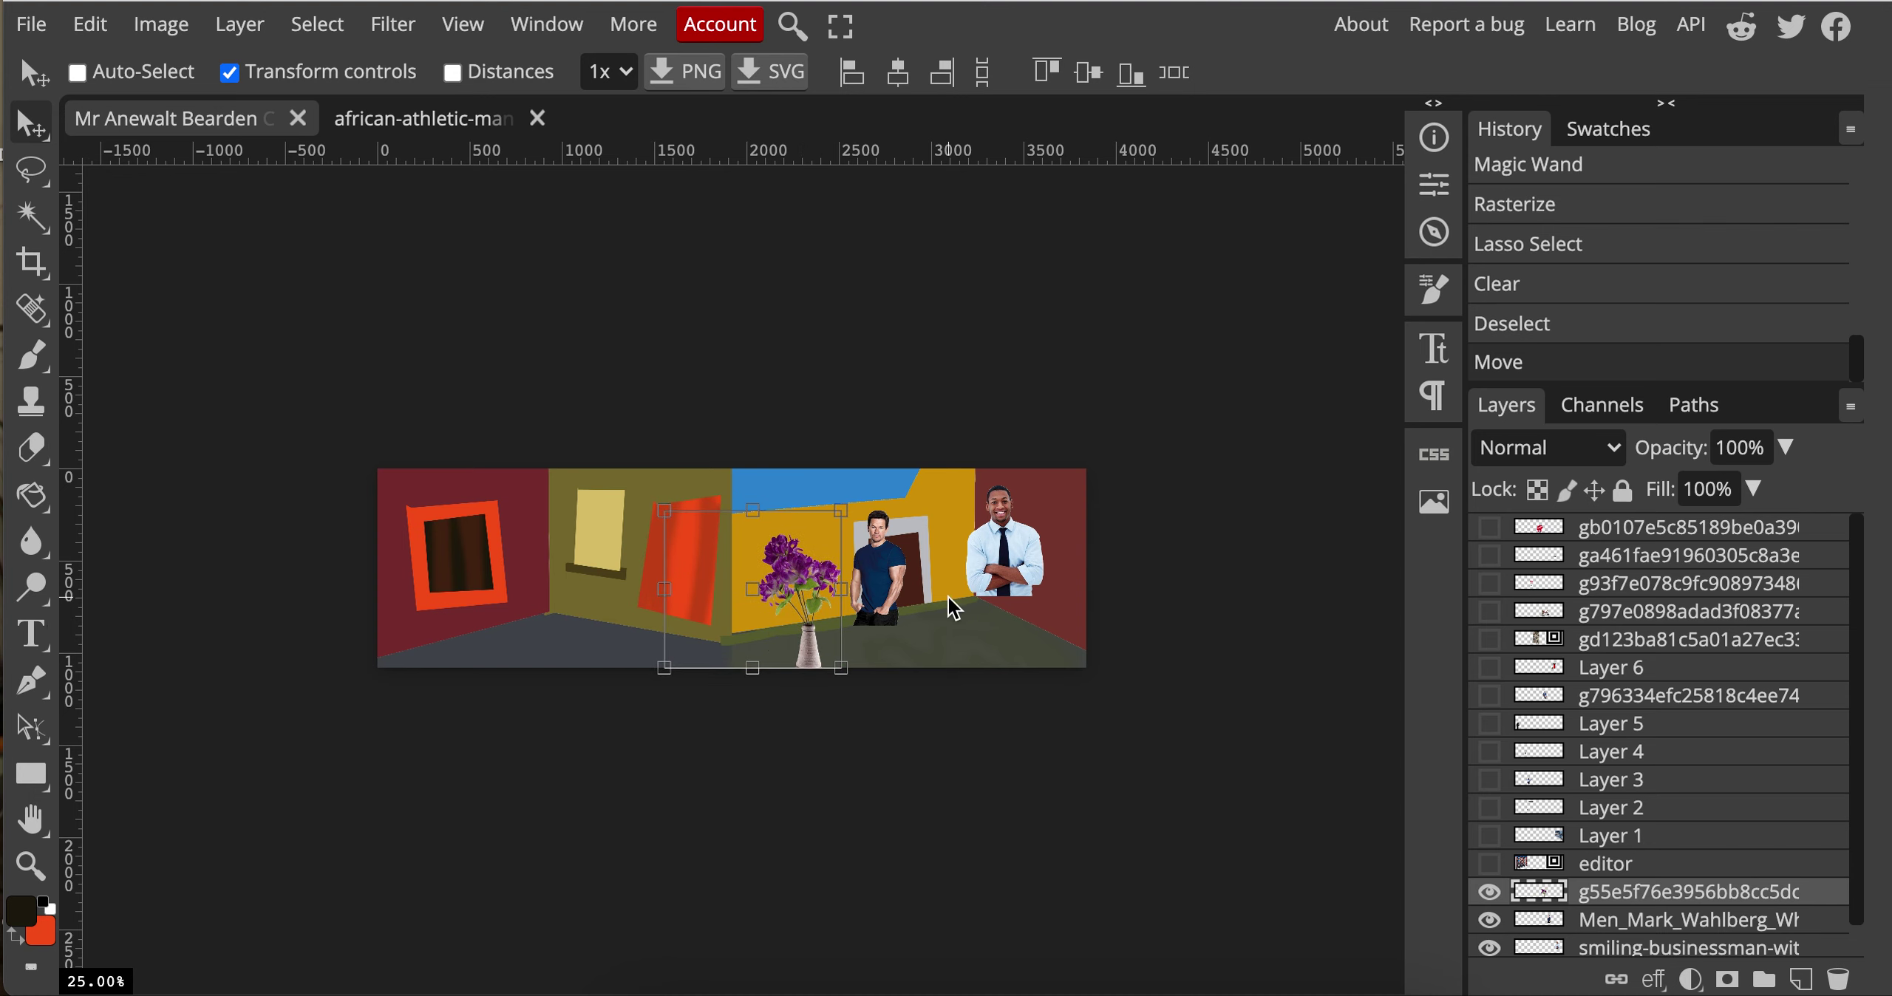
{"action": "scroll", "coordinate": [772, 580], "scroll_direction": "up", "scroll_amount": 3}
{"action": "left_click_drag", "start_coordinate": [886, 720], "coordinate": [1166, 742]}
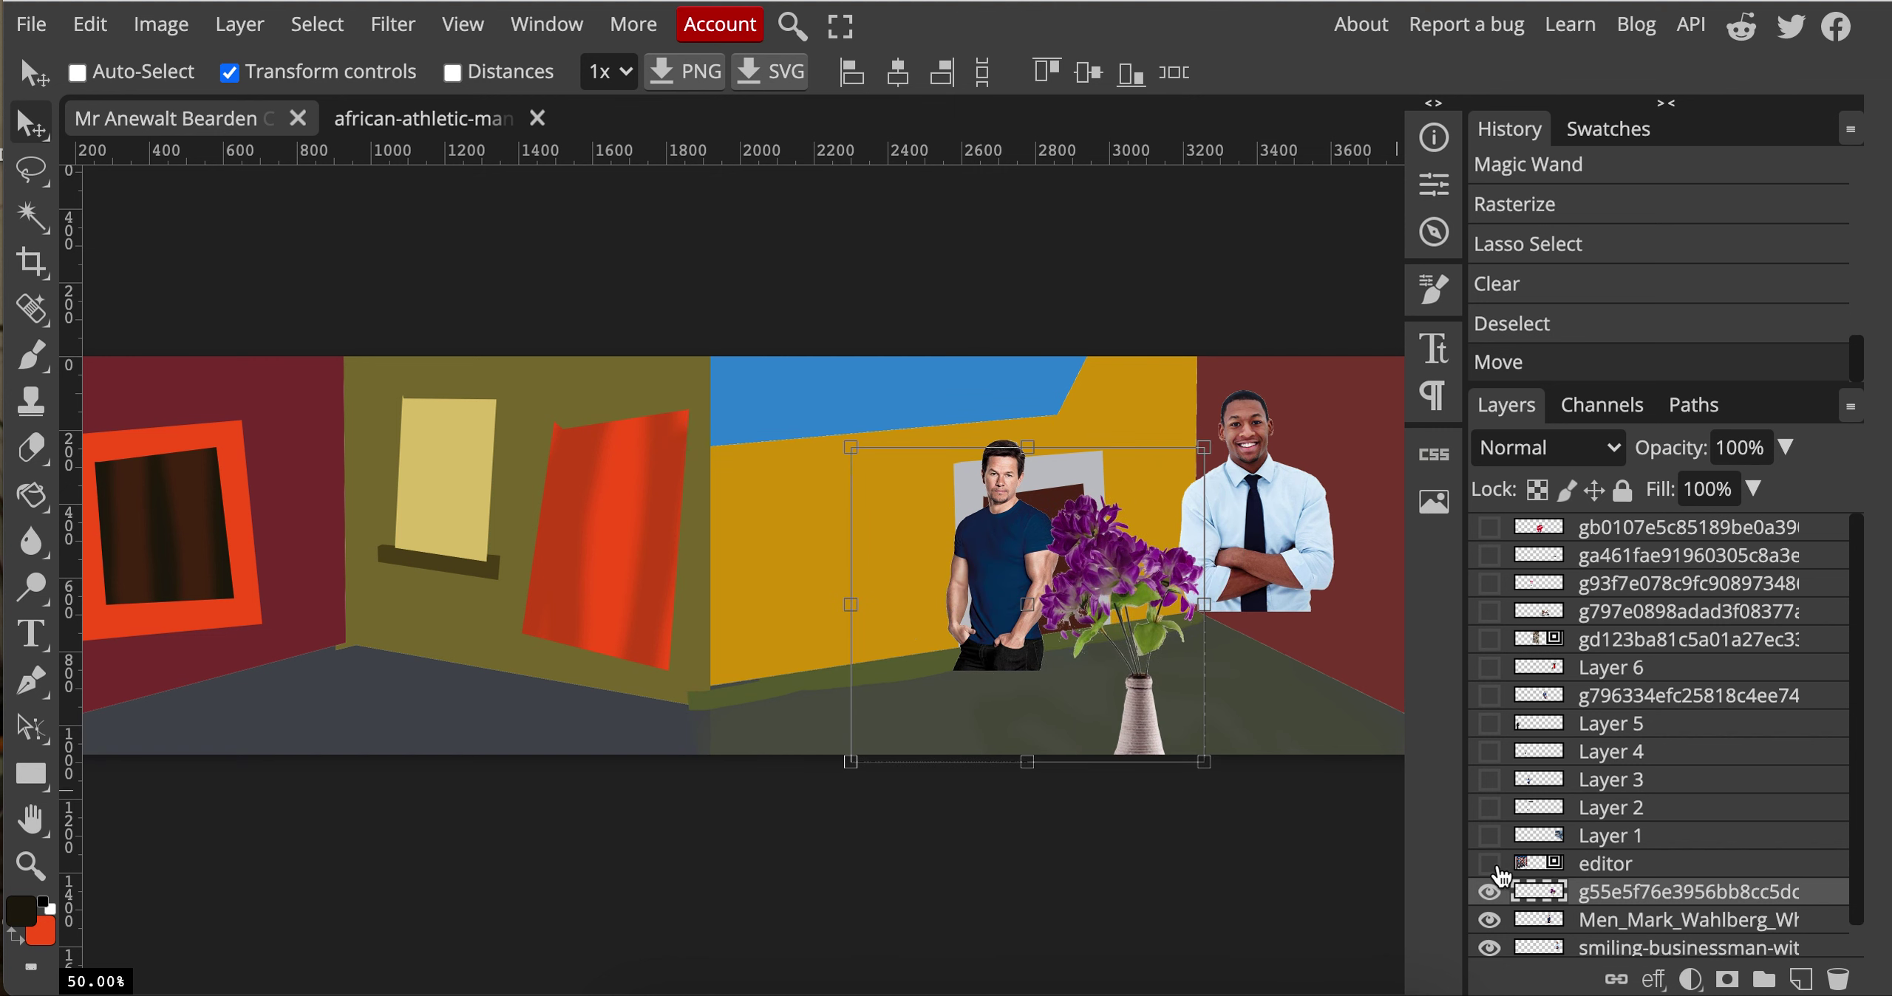
Step: Show all hidden layers from editor upward and move the flower vase behind the girl near the yellow window
{"action": "left_click", "coordinate": [1490, 863]}
{"action": "left_click_drag", "start_coordinate": [1489, 835], "coordinate": [1489, 617]}
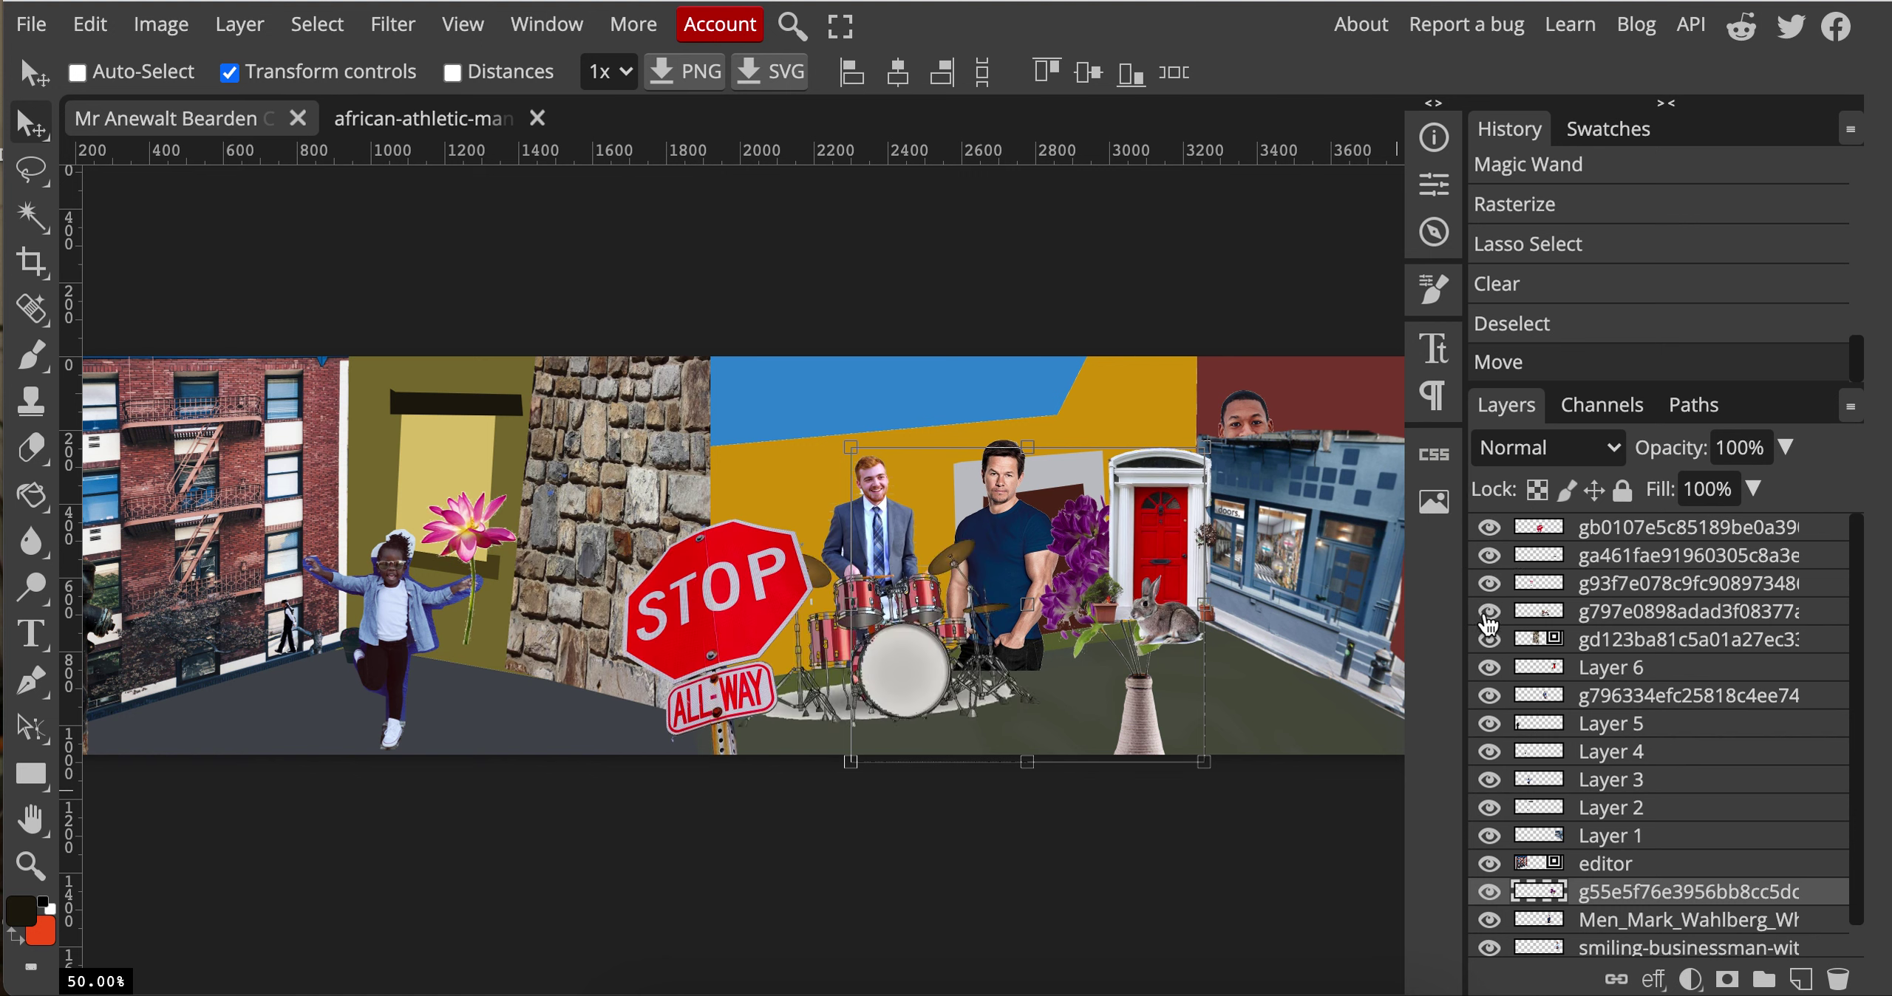
{"action": "left_click_drag", "start_coordinate": [1154, 695], "coordinate": [441, 696]}
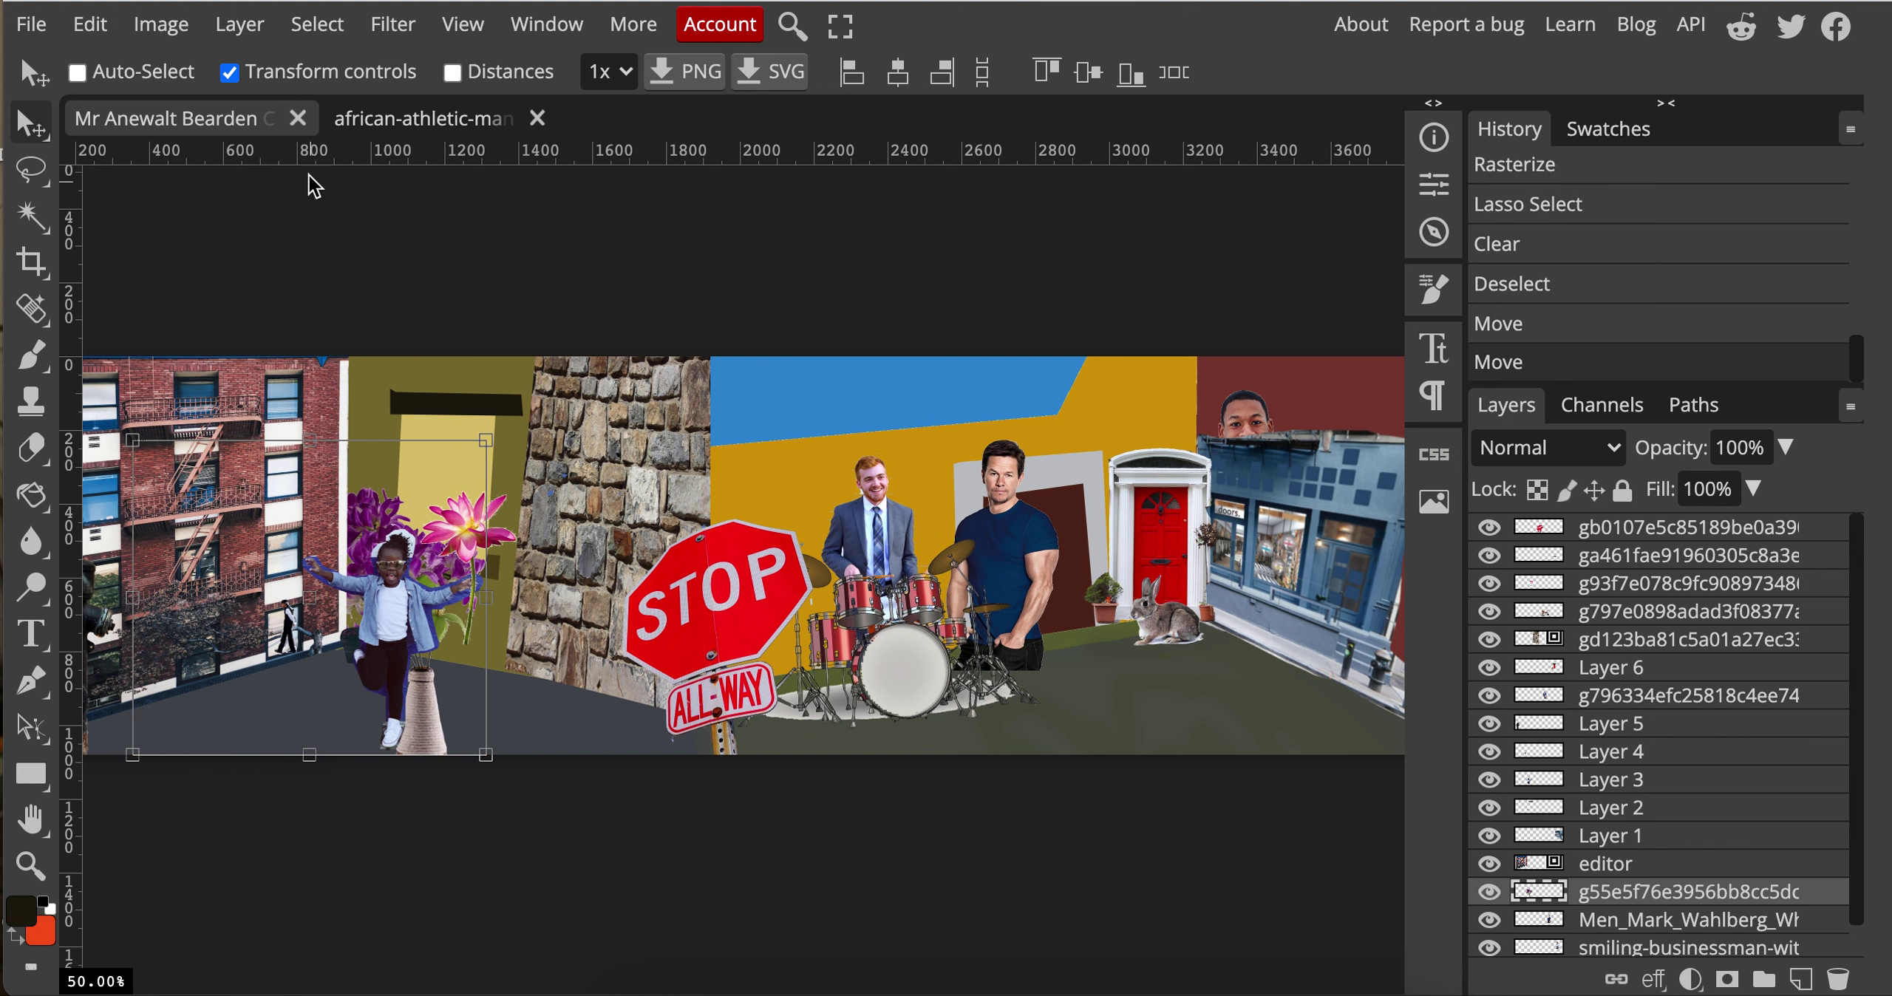